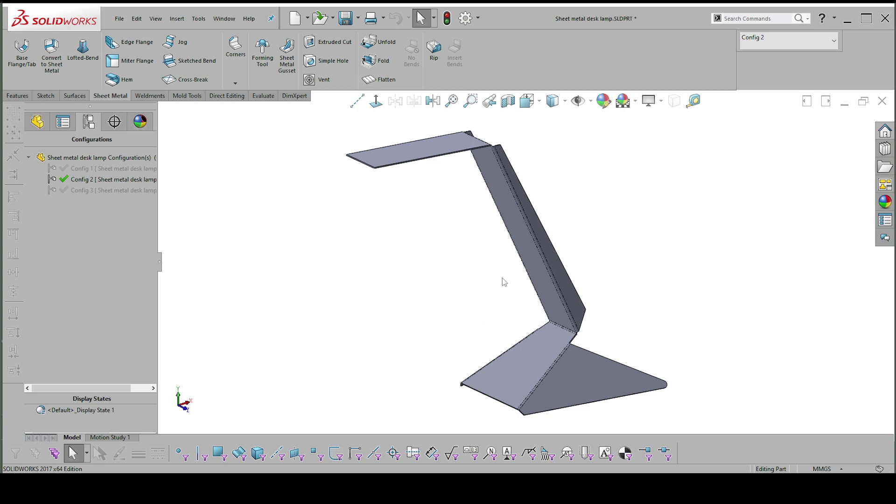
# Step: Activate the Config 3 configuration and start a sketch on the Top Plane
pyautogui.doubleClick(80, 194)
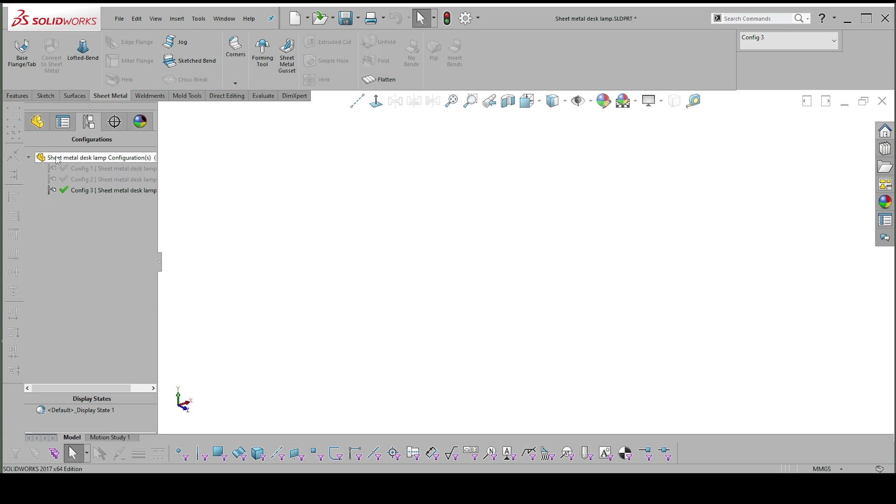
pyautogui.click(37, 121)
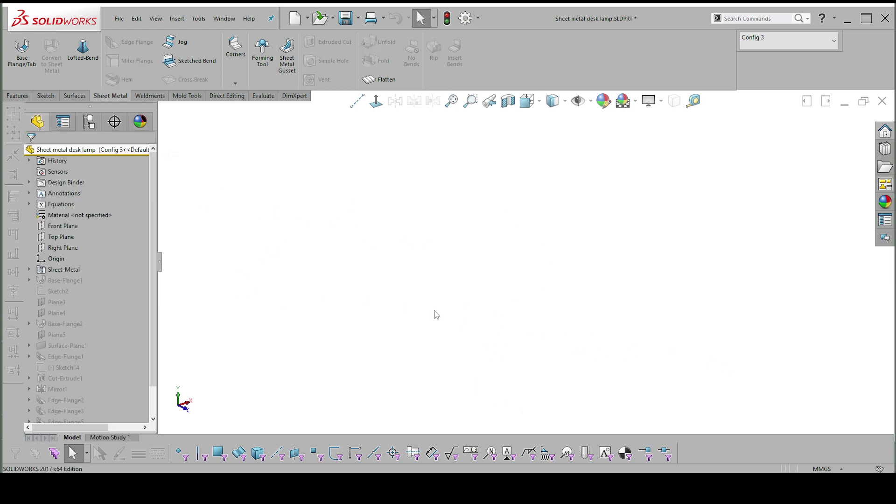
pyautogui.click(61, 238)
pyautogui.click(73, 206)
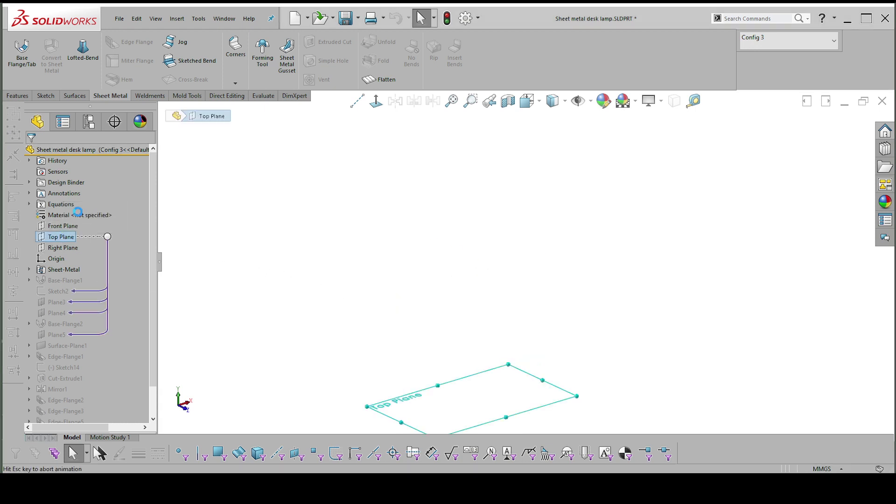
# Step: Draw a horizontal construction midpoint line centred on the origin
pyautogui.moveTo(673, 225); pyautogui.dragTo(721, 212, button='right')
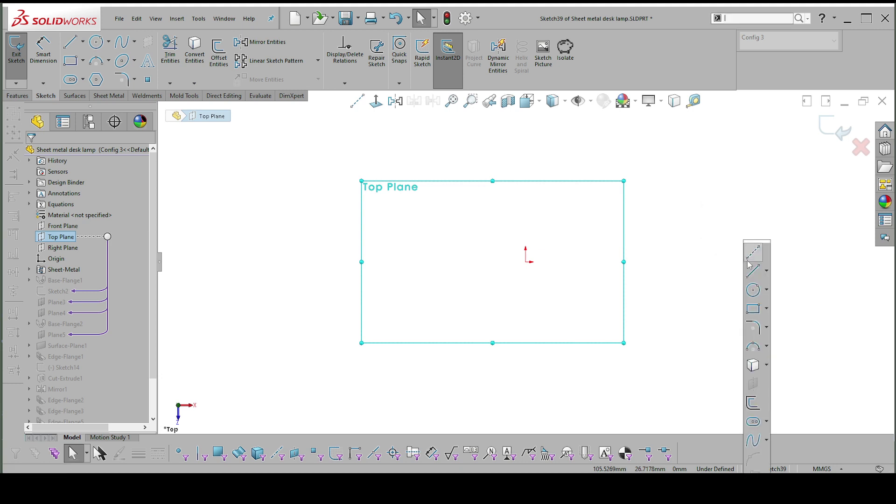
pyautogui.click(757, 269)
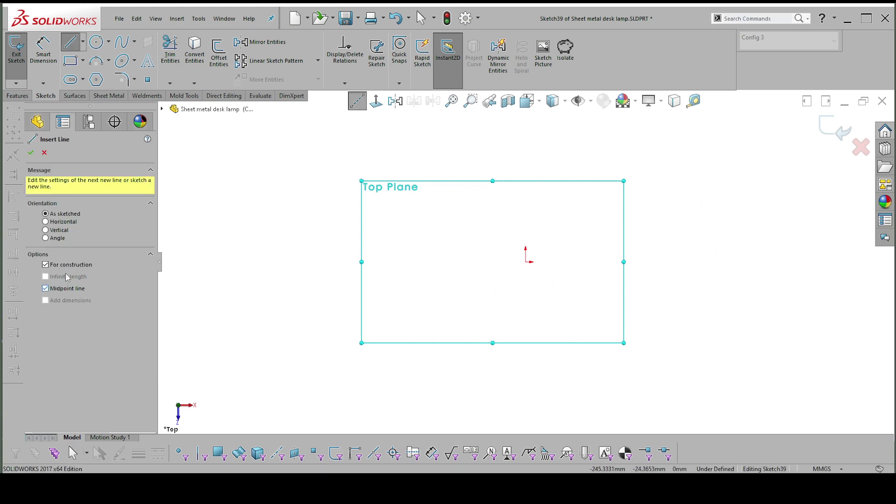
pyautogui.click(526, 262)
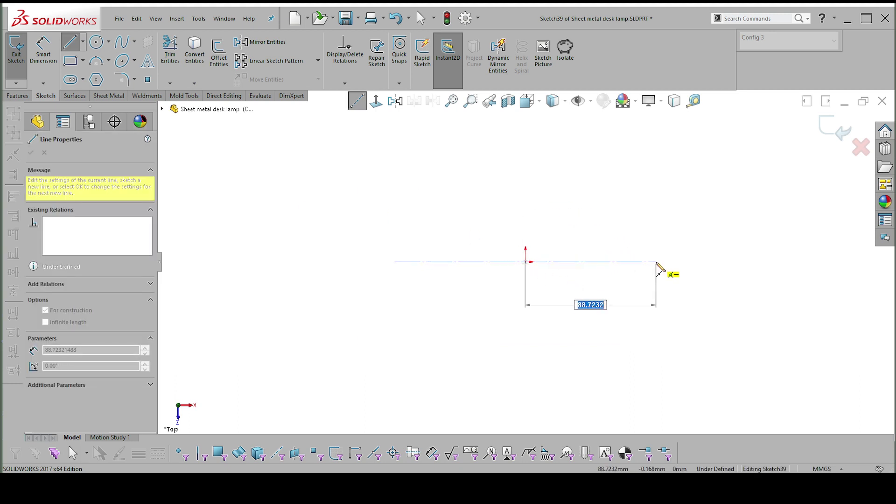
pyautogui.click(689, 261)
pyautogui.press('Escape')
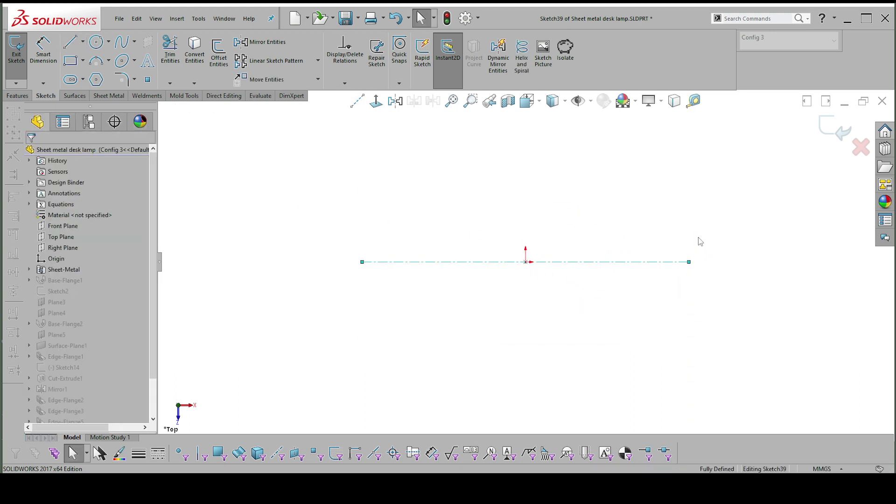
# Step: Draw a vertical construction midpoint line about 189 mm long, centred on the origin
pyautogui.press('s')
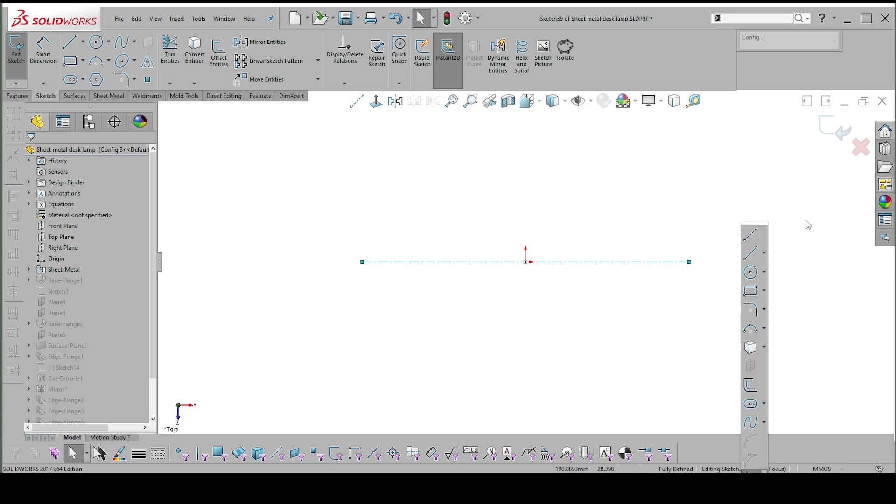
pyautogui.click(757, 238)
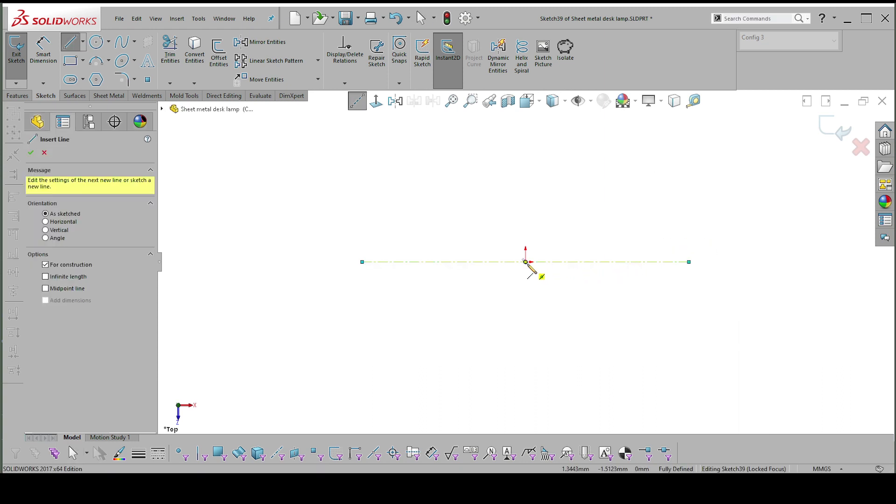
pyautogui.click(45, 289)
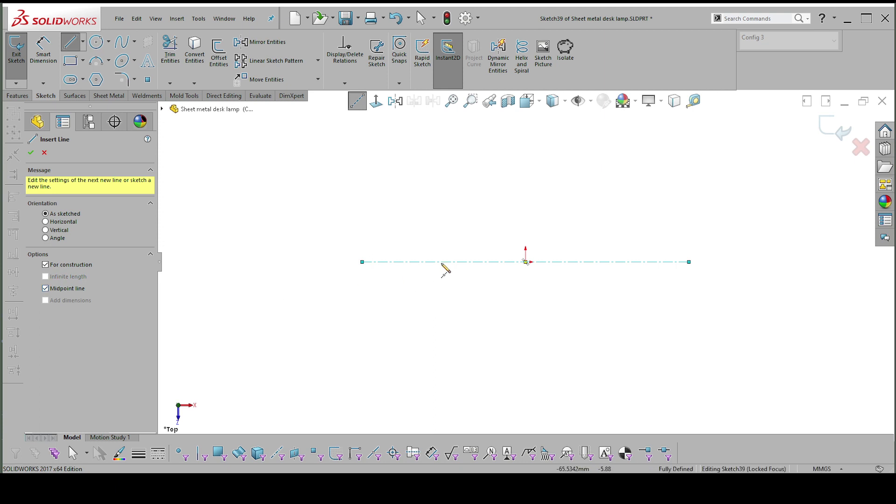
pyautogui.click(525, 262)
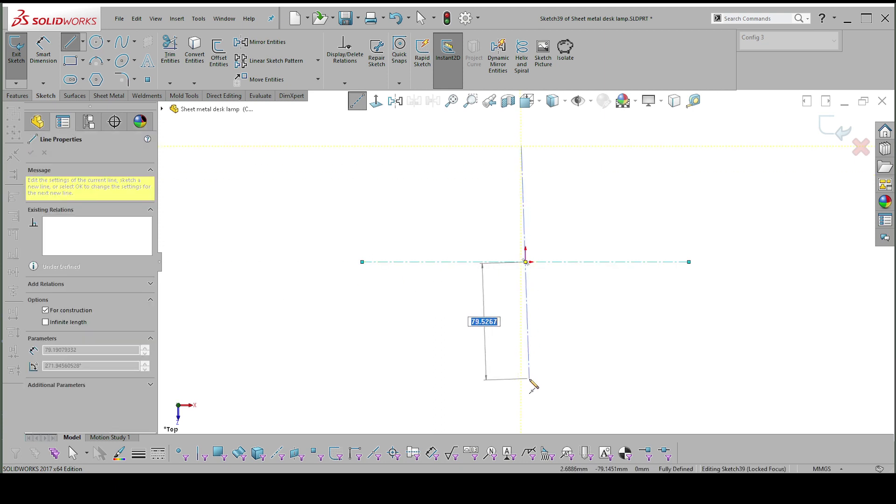
pyautogui.click(526, 401)
pyautogui.press('Escape')
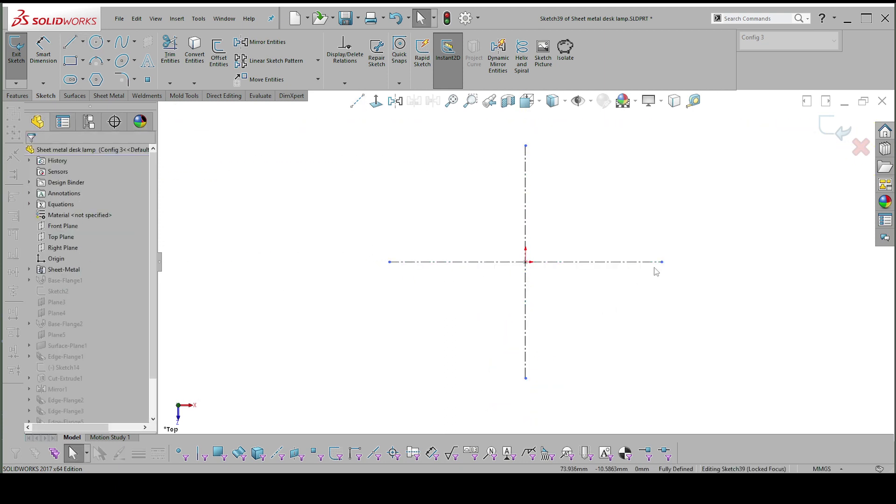
# Step: Exit the centerline sketch and make the Top Plane visible in the model
pyautogui.hotkey('ctrl', '7')
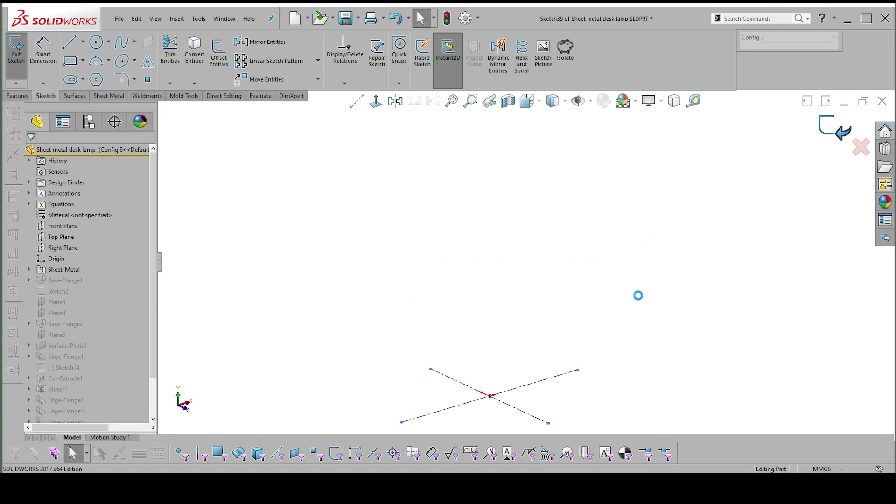
pyautogui.hotkey('ctrl', 'b')
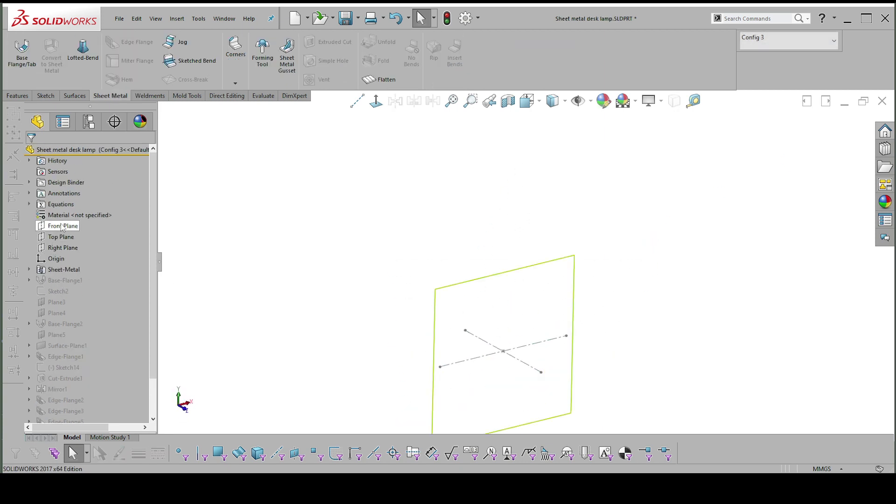
pyautogui.click(57, 237)
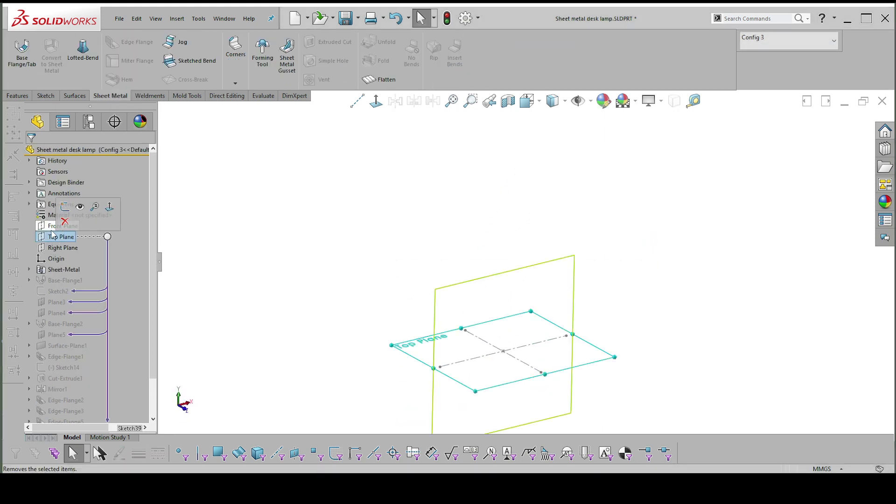
pyautogui.click(627, 324)
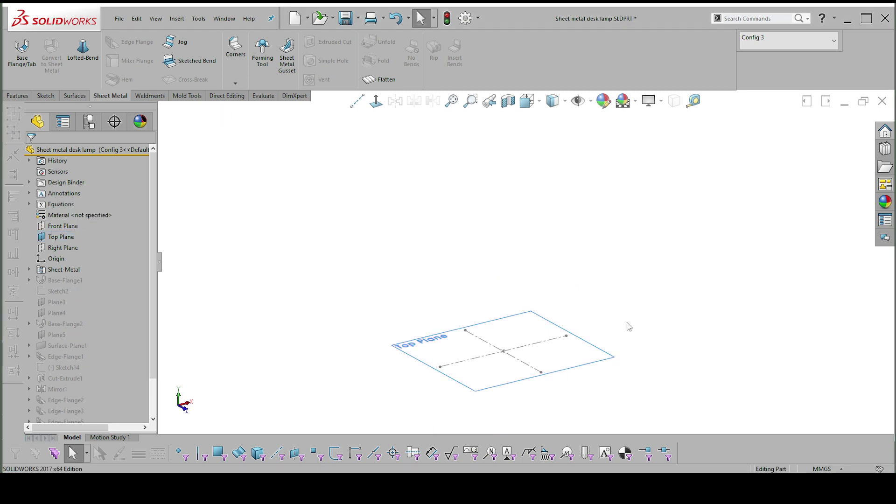
pyautogui.moveTo(627, 324)
pyautogui.mouseDown(button='middle')
pyautogui.moveTo(540, 340)
pyautogui.moveTo(512, 357)
pyautogui.moveTo(522, 339)
pyautogui.moveTo(508, 345)
pyautogui.mouseUp(button='middle')
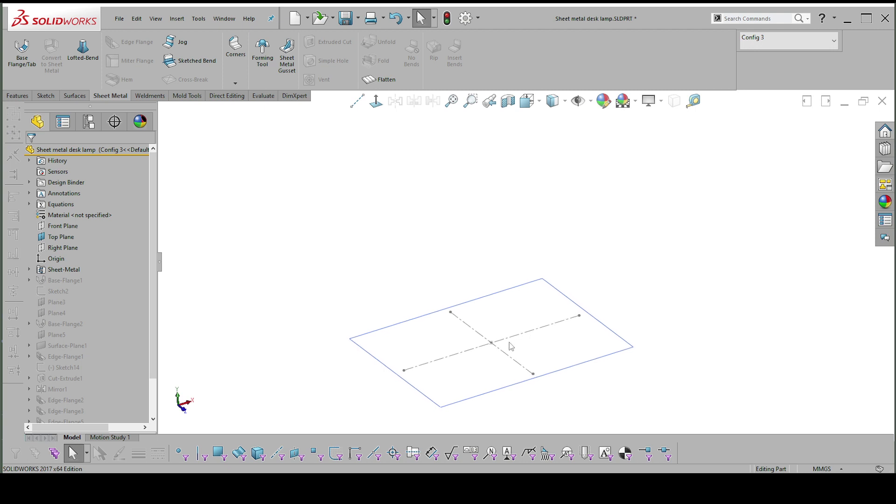
# Step: Start a reference plane from the sketch centerline running along the Z direction and the Top Plane
pyautogui.click(507, 358)
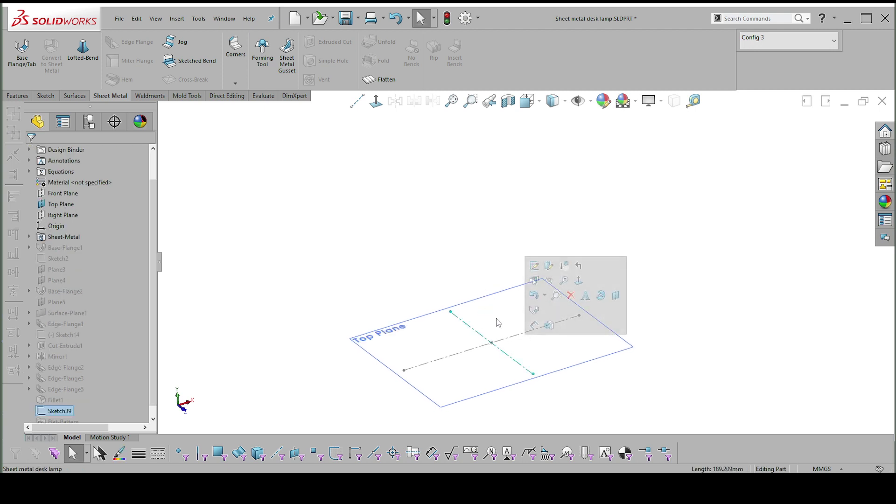
pyautogui.click(481, 300)
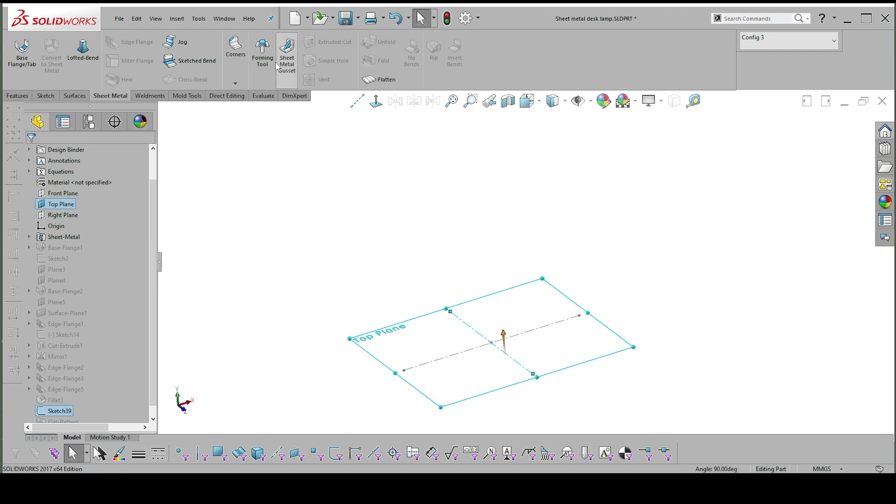
pyautogui.click(17, 96)
pyautogui.click(438, 78)
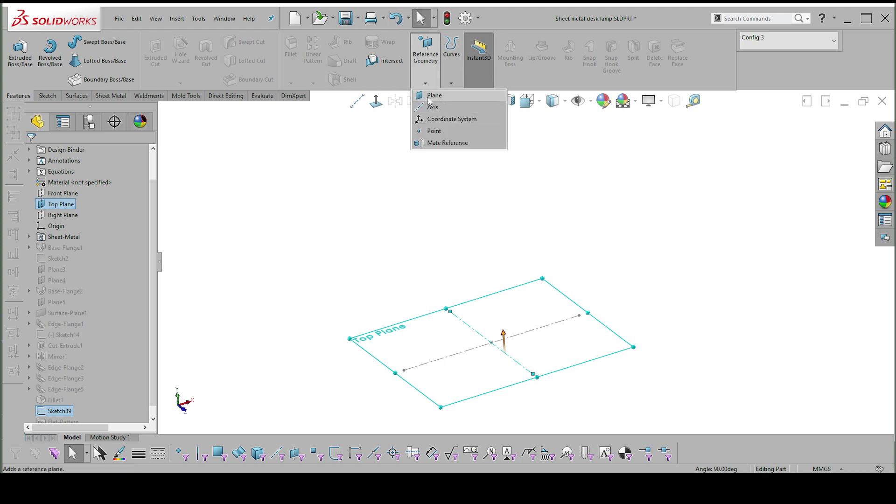
pyautogui.click(431, 96)
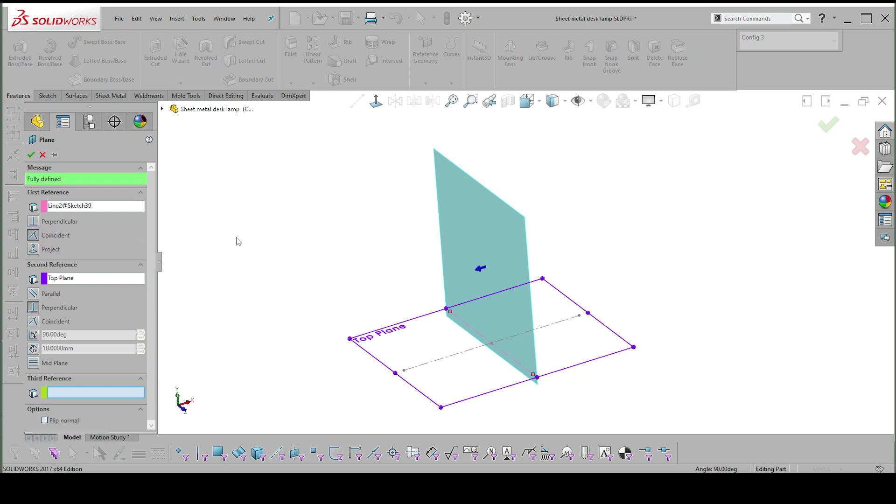
pyautogui.click(73, 208)
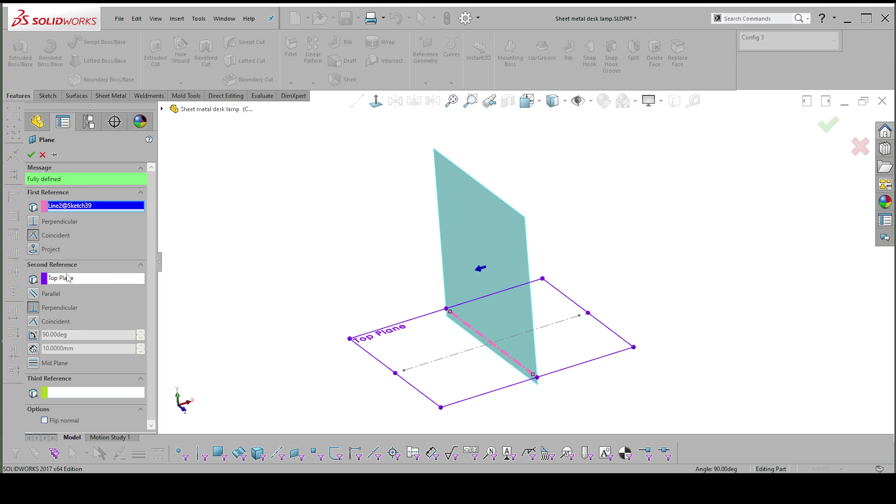
# Step: Define the new plane at an angle of 25° to the Top Plane and create it
pyautogui.click(34, 339)
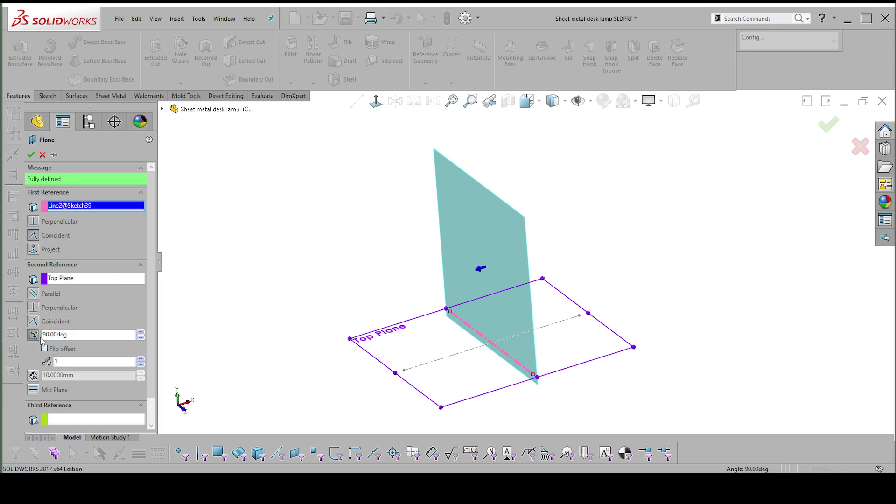
pyautogui.write('30')
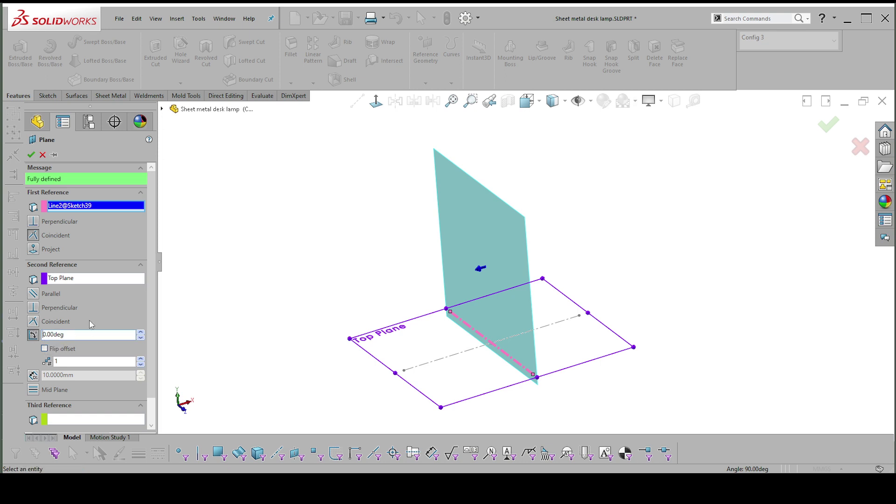
pyautogui.press('Return')
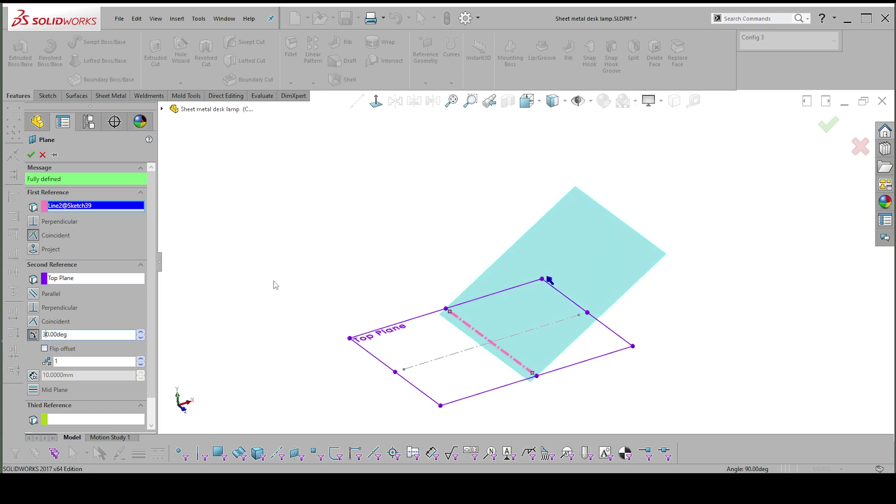
pyautogui.press('BackSpace')
pyautogui.press('Delete')
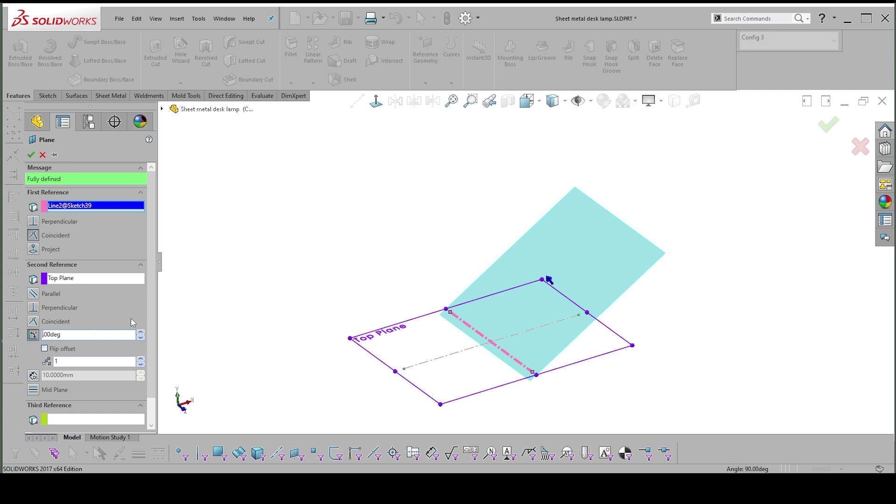
pyautogui.write('25')
pyautogui.click(31, 155)
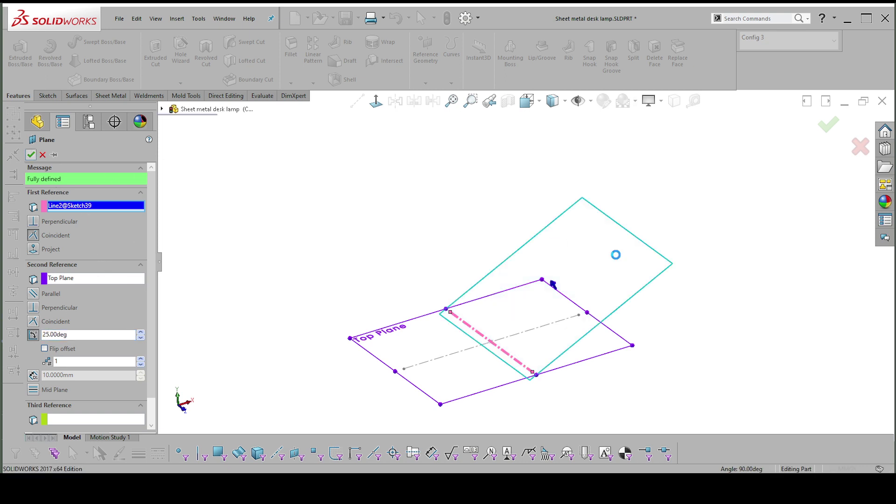
pyautogui.click(652, 248)
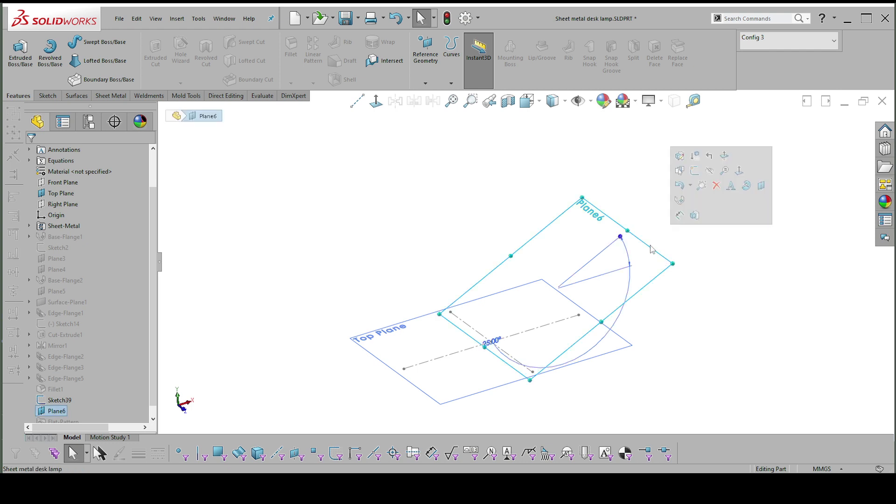
pyautogui.click(706, 293)
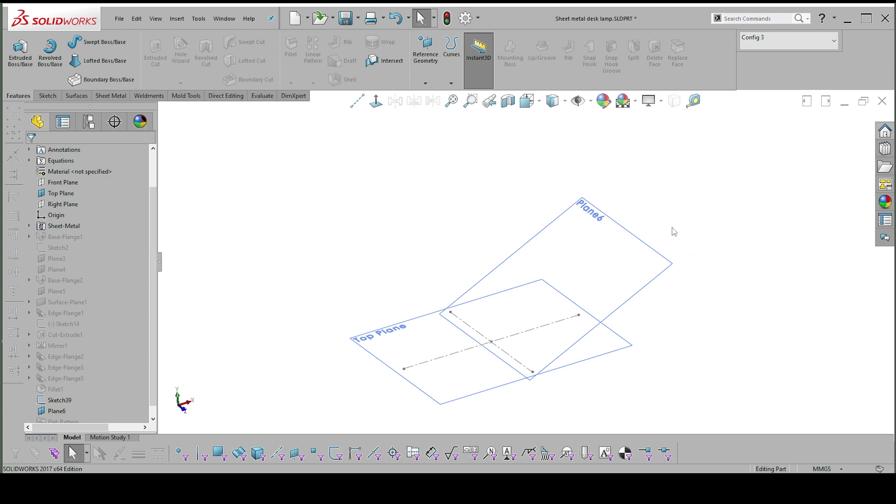
pyautogui.click(631, 237)
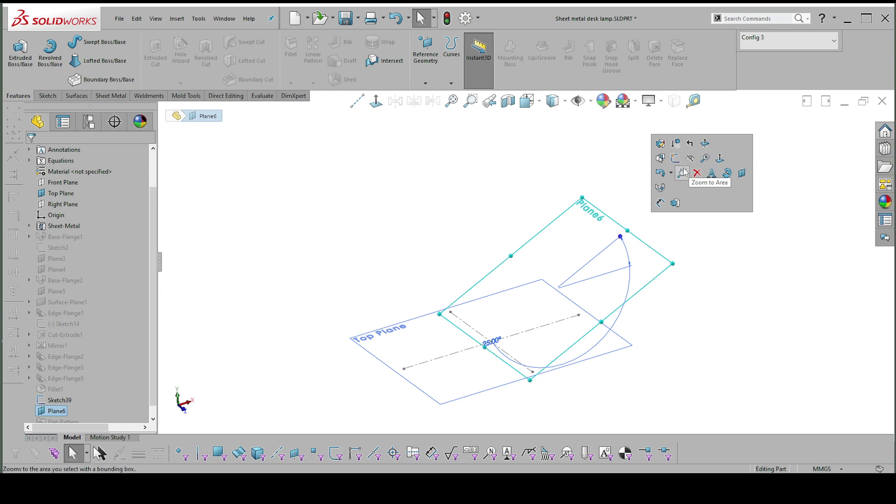
pyautogui.click(665, 237)
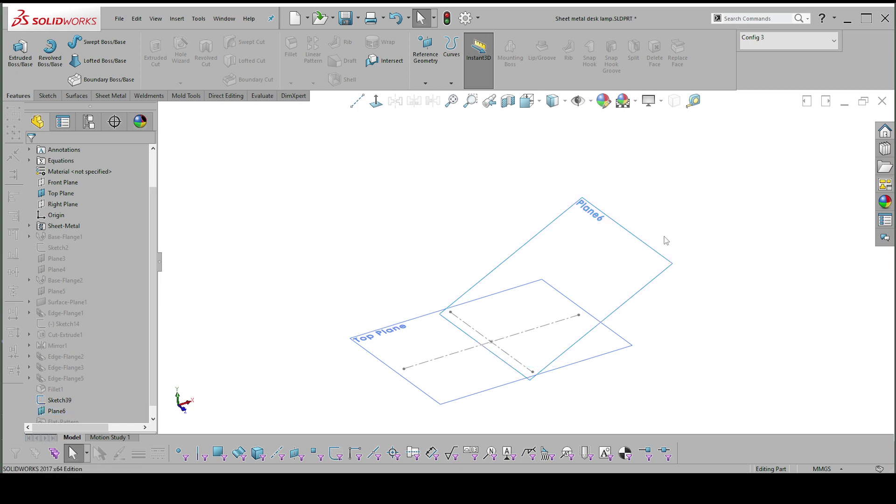
# Step: Start a sketch on the inclined plane and draw a vertical construction line about 120 mm long upward from the origin
pyautogui.click(642, 245)
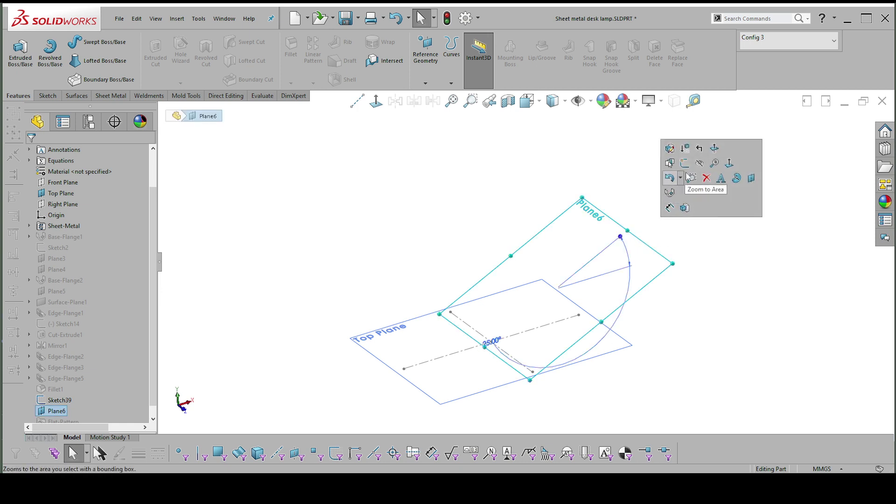
pyautogui.click(686, 163)
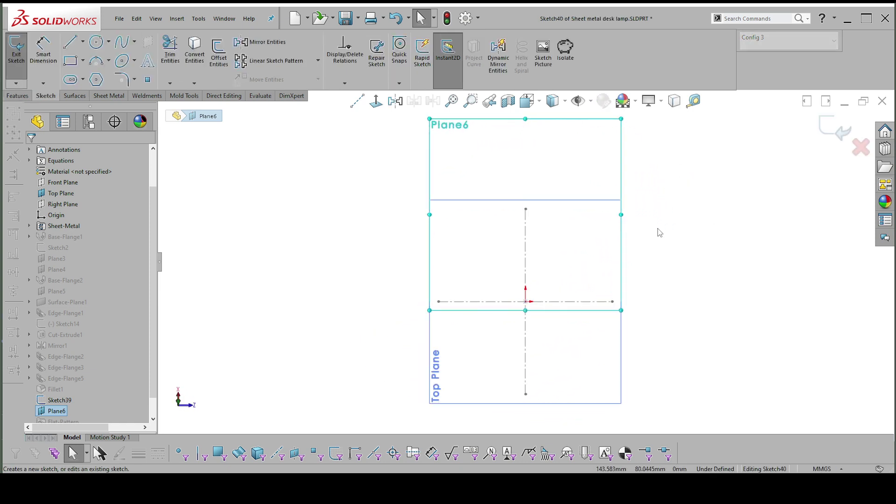
pyautogui.moveTo(658, 228); pyautogui.dragTo(703, 236, button='right')
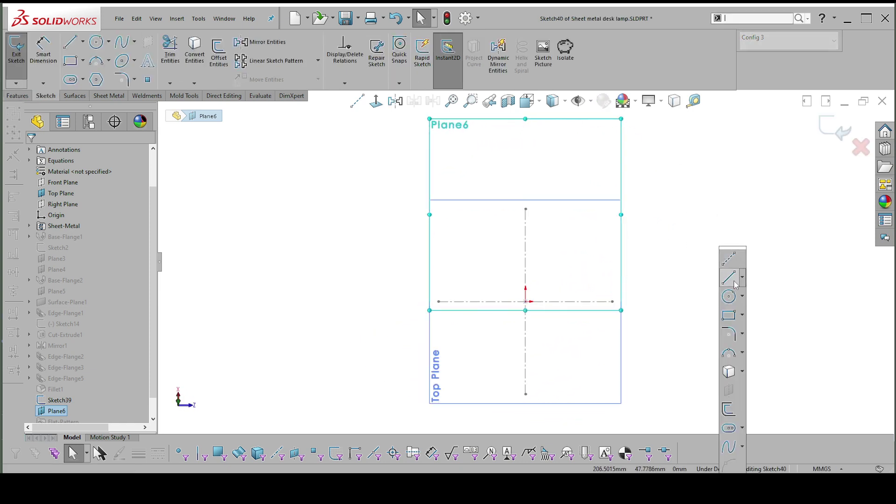
pyautogui.click(734, 277)
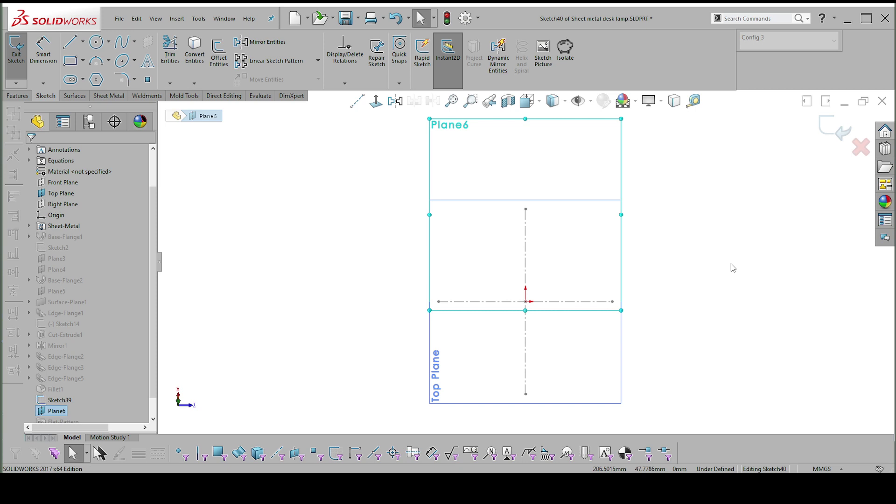
pyautogui.click(525, 302)
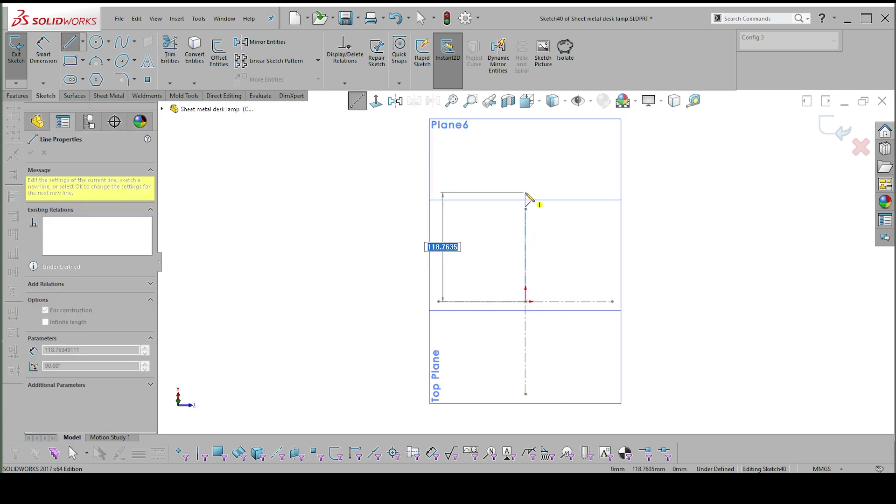
pyautogui.click(526, 192)
pyautogui.press('Escape')
pyautogui.moveTo(678, 226); pyautogui.dragTo(710, 226, button='right')
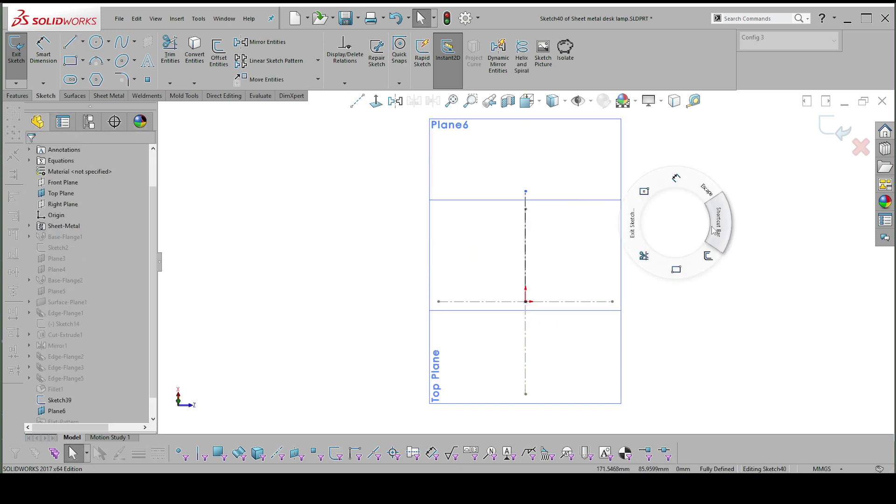
pyautogui.press('Escape')
# Step: Draw a symmetric trapezoid with dynamic mirroring about the centerline, about 138 mm wide at the base, 62 mm at the top and 111 mm high
pyautogui.click(525, 202)
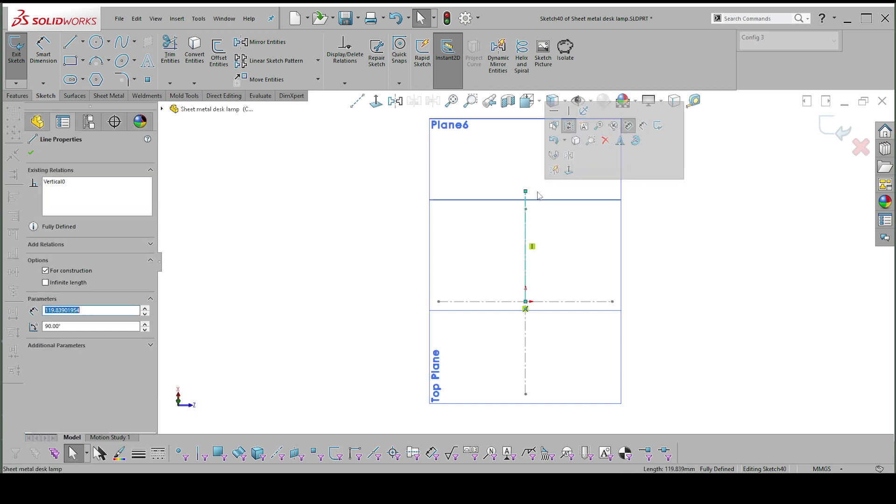
pyautogui.click(553, 158)
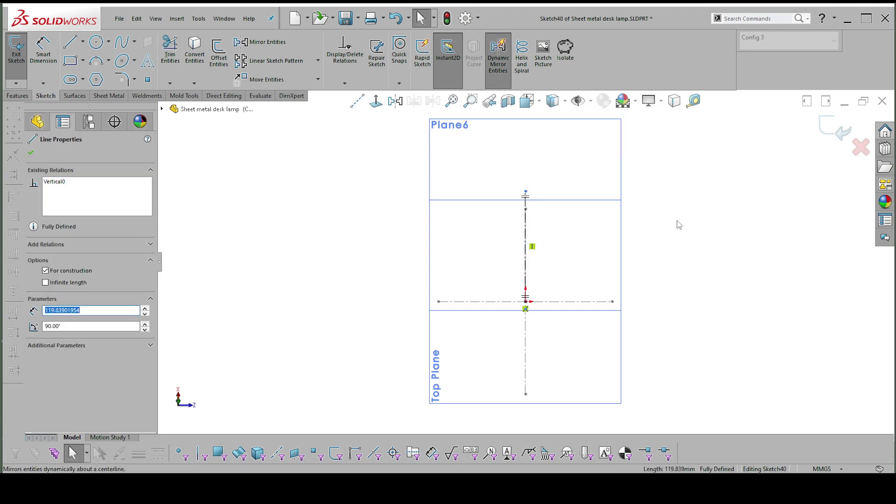
pyautogui.moveTo(679, 225); pyautogui.dragTo(714, 220, button='right')
pyautogui.click(733, 271)
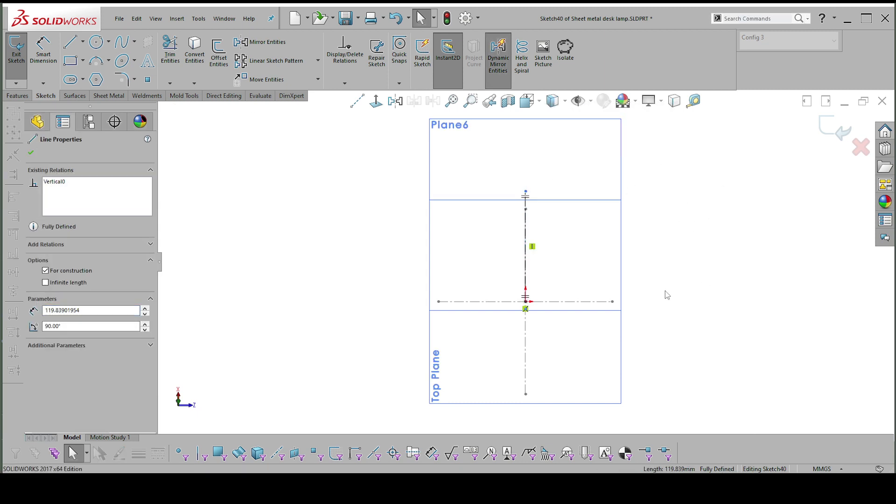
pyautogui.click(525, 301)
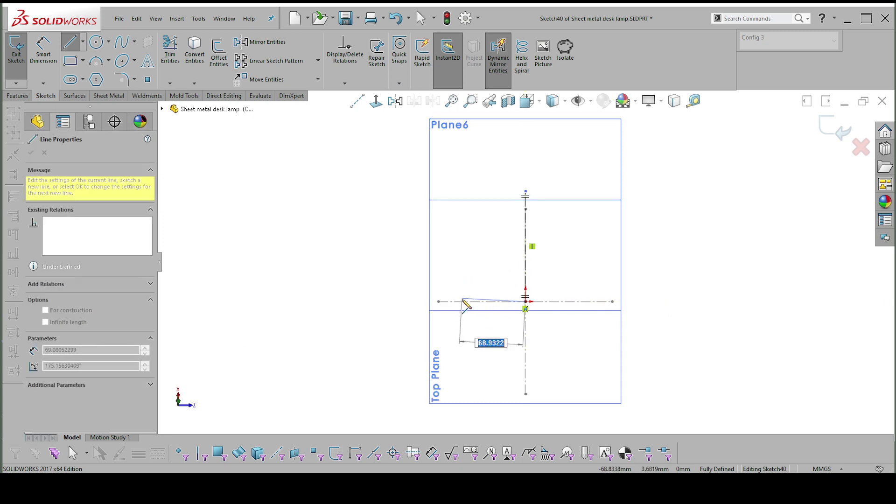
pyautogui.click(462, 301)
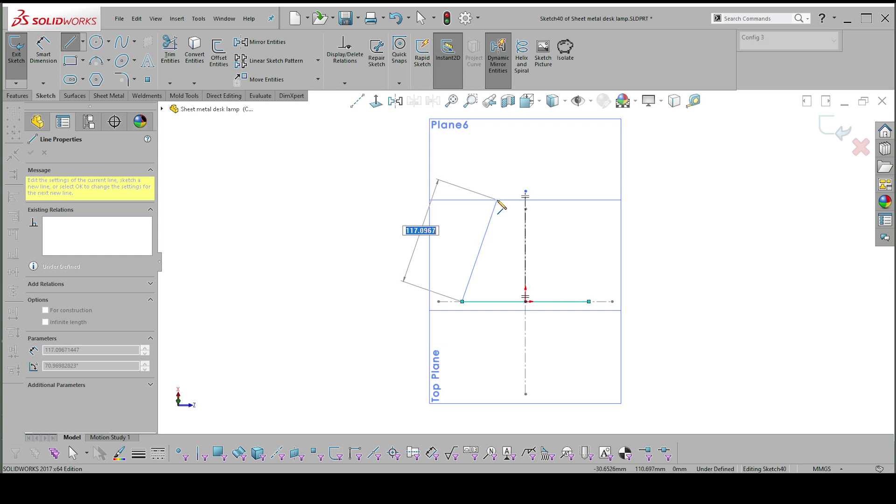
pyautogui.click(497, 200)
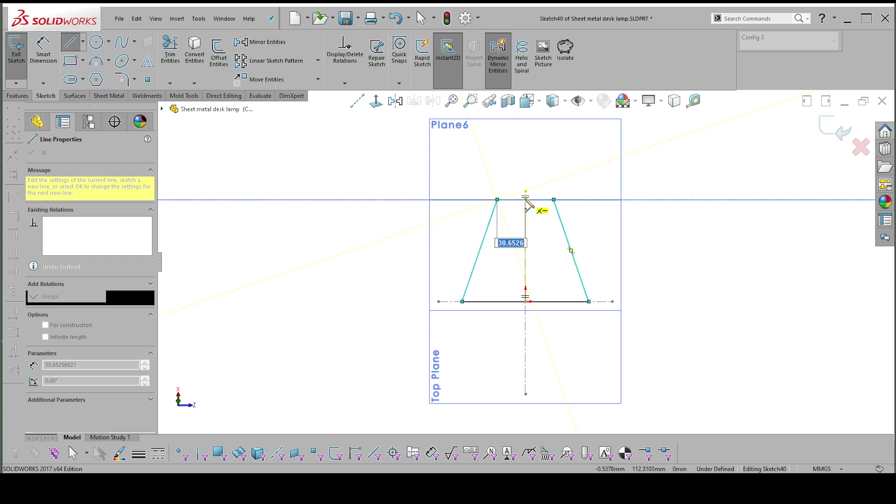
pyautogui.click(525, 199)
pyautogui.press('Escape')
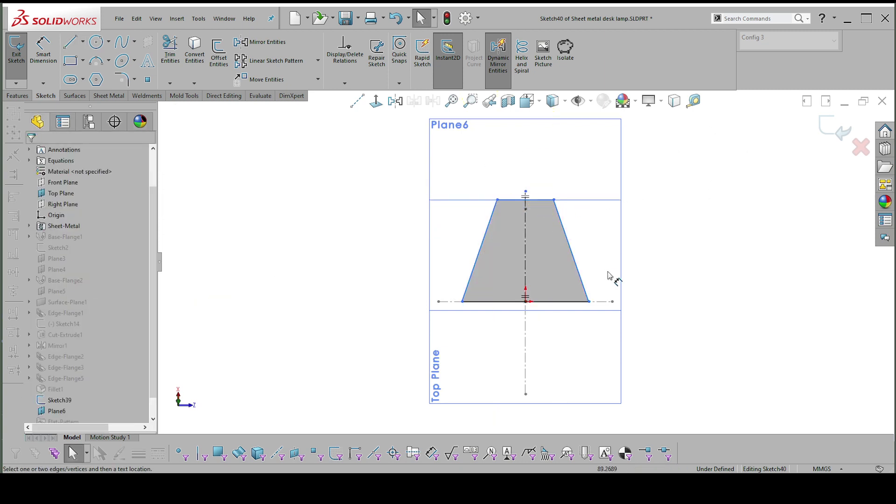
# Step: Dimension the trapezoid's base line through the origin at 138 mm
pyautogui.press('d')
pyautogui.click(573, 302)
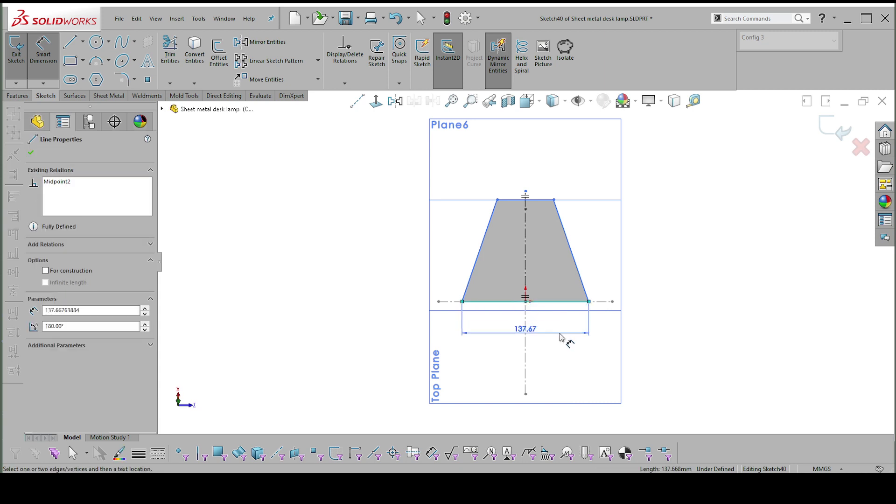
pyautogui.click(569, 317)
pyautogui.write('138')
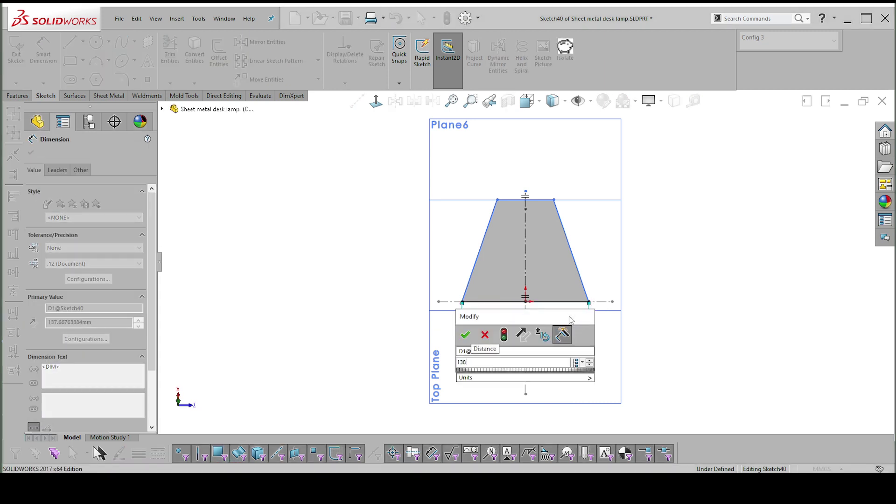
pyautogui.press('Return')
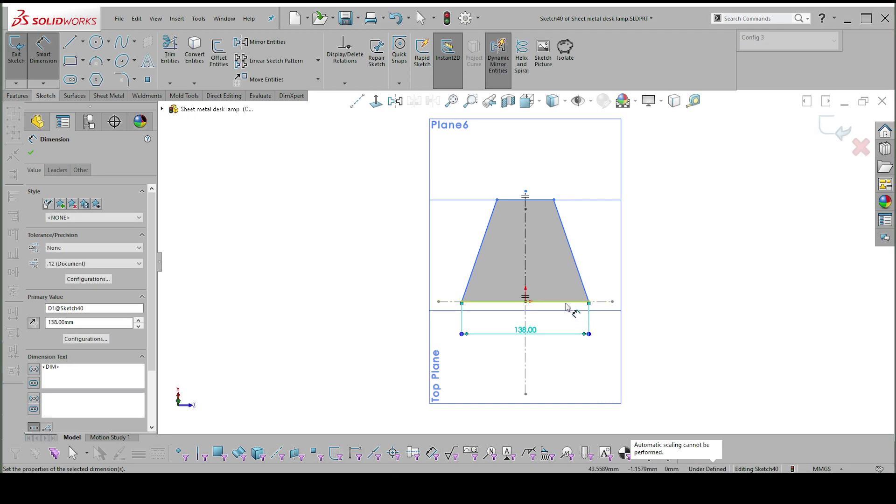
# Step: Dimension the trapezoid's height between its two parallel edges at 120 mm
pyautogui.click(536, 200)
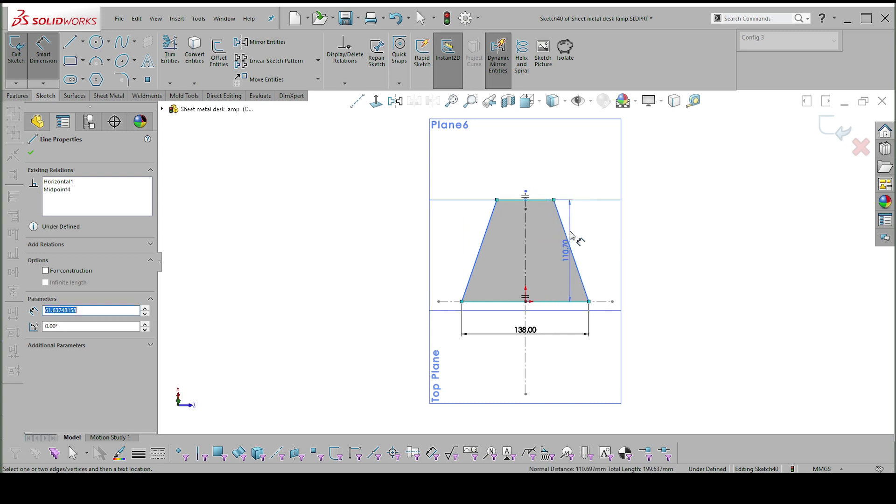
pyautogui.click(665, 251)
pyautogui.write('12')
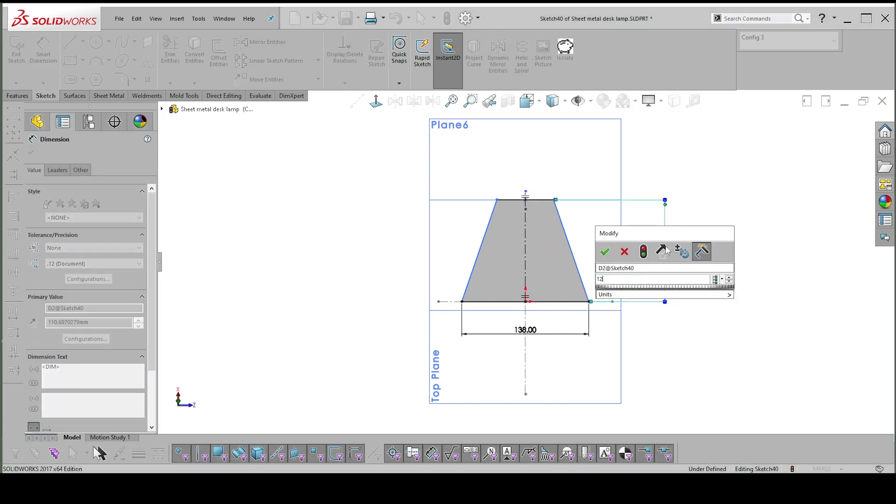
pyautogui.write('0')
pyautogui.press('Return')
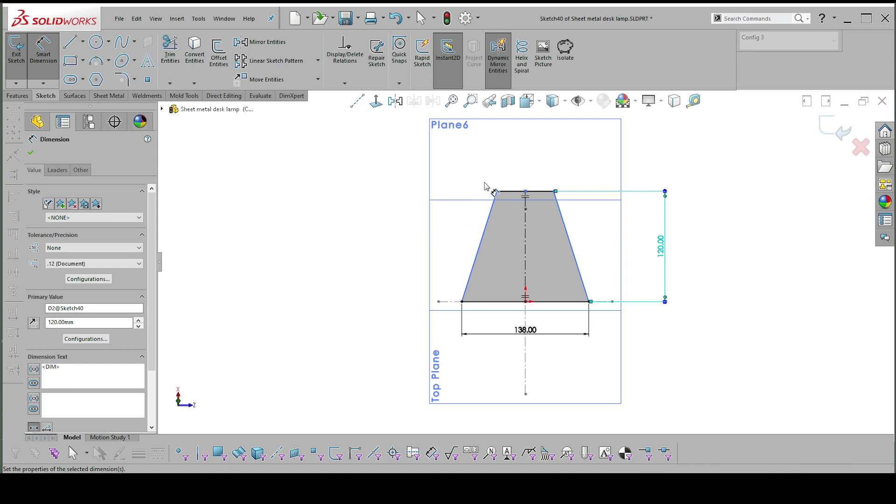
# Step: Dimension the trapezoid's short upper edge at 60 mm and exit the sketch
pyautogui.click(518, 191)
pyautogui.click(513, 162)
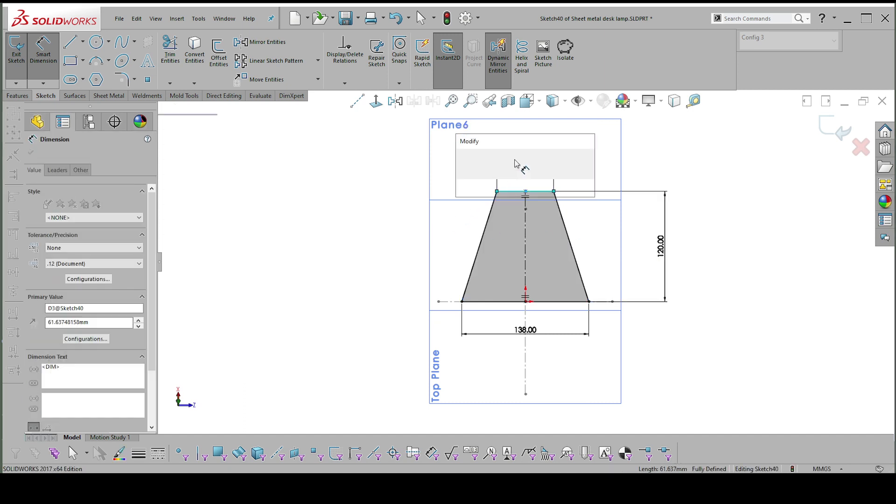
pyautogui.press('Return')
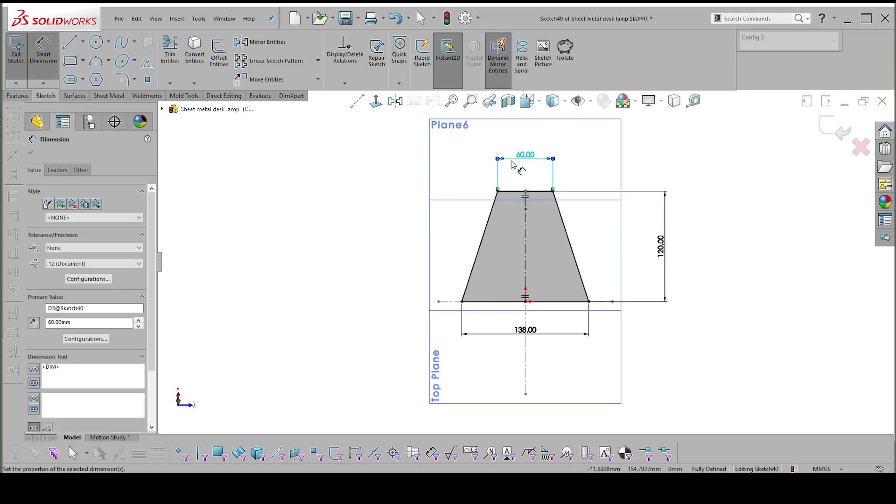
pyautogui.click(731, 255)
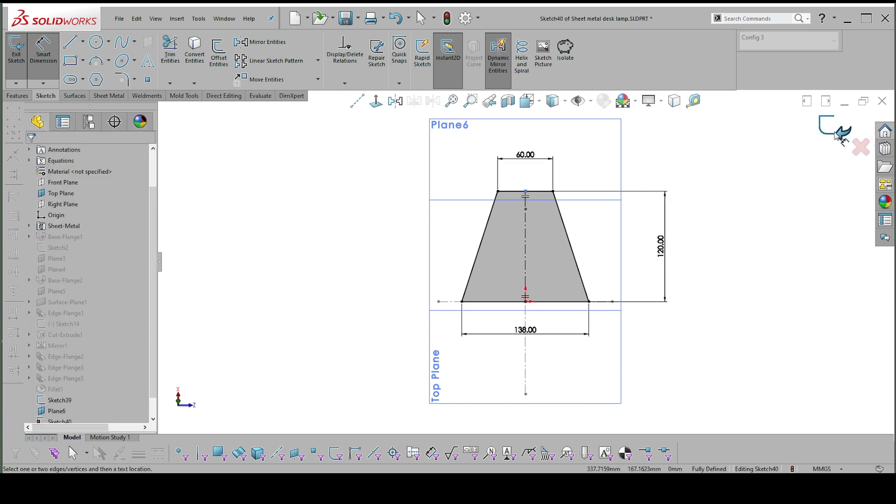
pyautogui.click(838, 136)
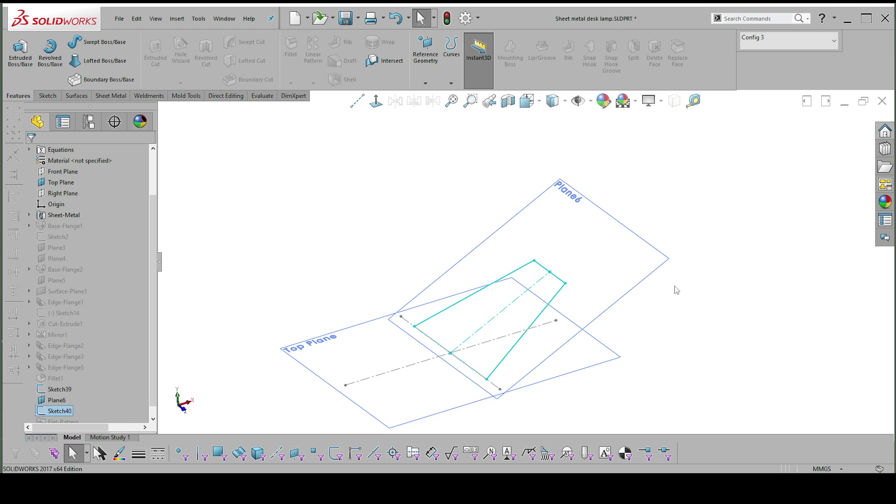
# Step: Hide the inclined reference plane that carries the trapezoid sketch
pyautogui.click(643, 282)
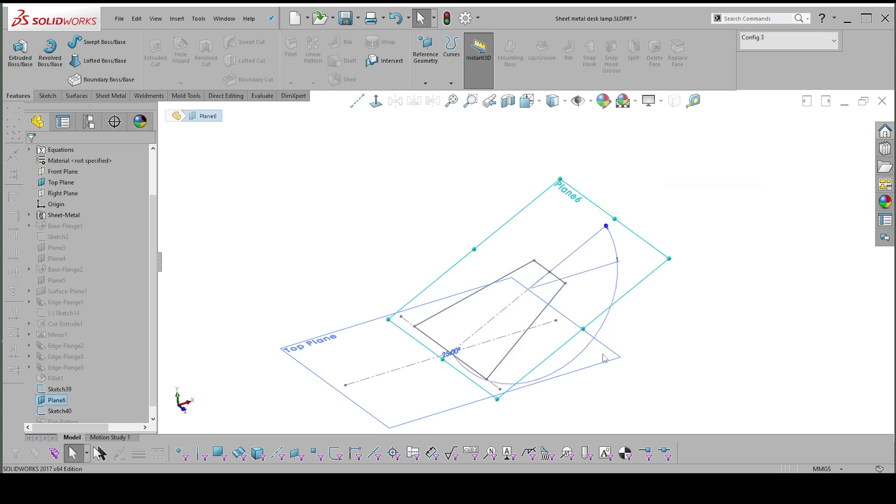
pyautogui.rightClick(658, 314)
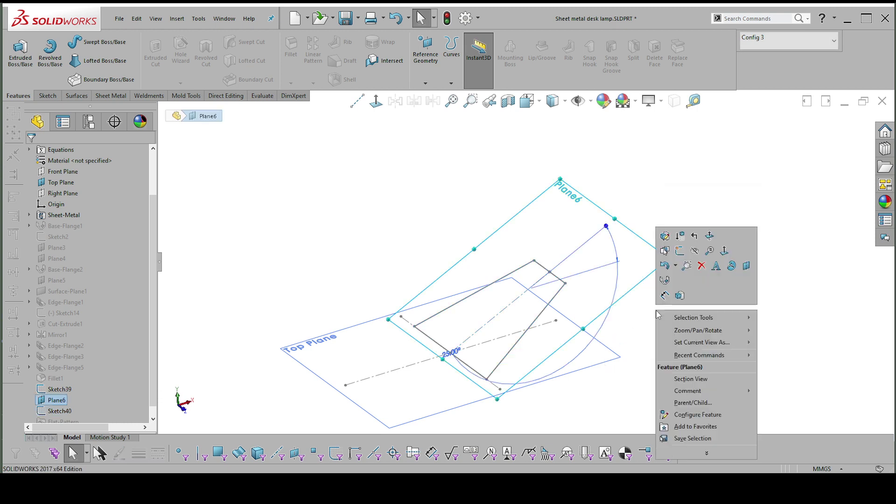
pyautogui.click(695, 253)
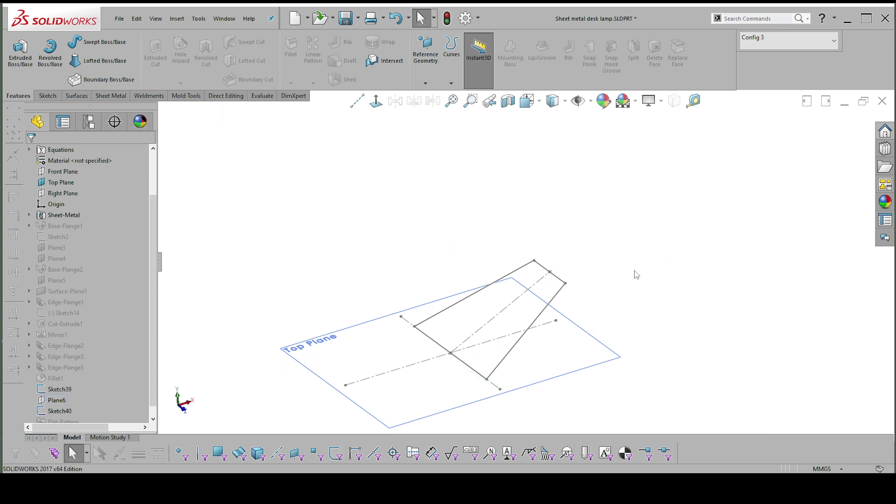
# Step: Create a base flange from the trapezoid sketch with the default 1.2 mm thickness and default bend parameters
pyautogui.click(562, 295)
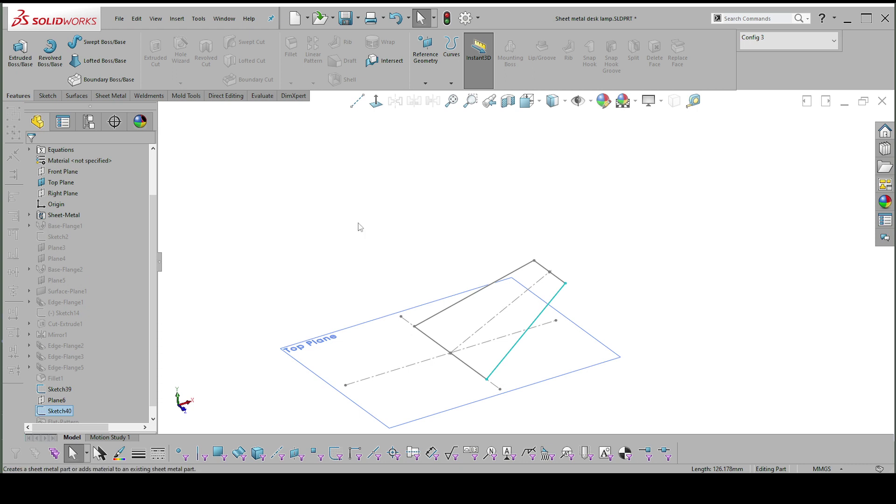
pyautogui.click(113, 97)
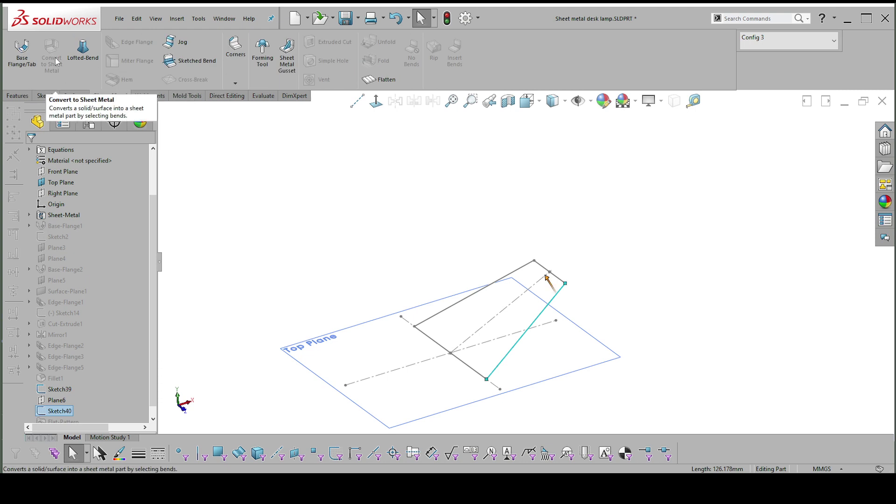
pyautogui.click(17, 60)
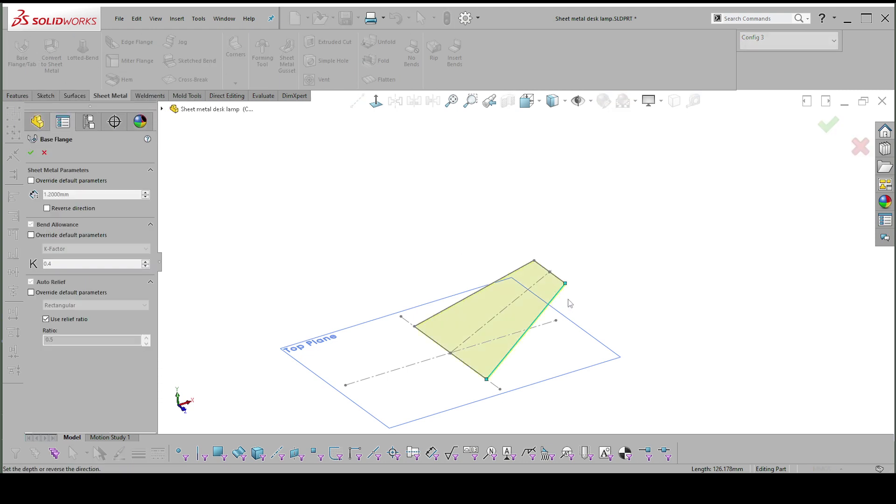
pyautogui.click(31, 152)
# Step: Switch to Config 2 to examine the finished lamp's base and arm, and return to Config 3
pyautogui.scroll(-2, 599, 310)
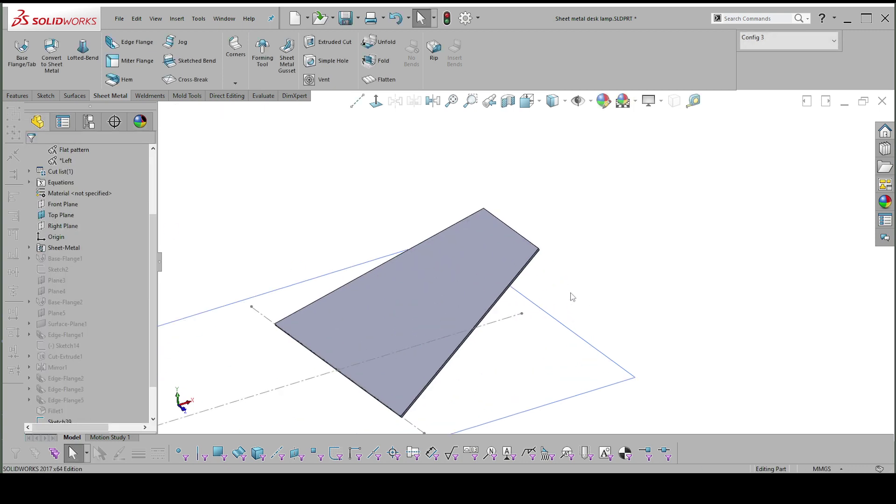
pyautogui.moveTo(573, 297); pyautogui.dragTo(610, 247, button='middle')
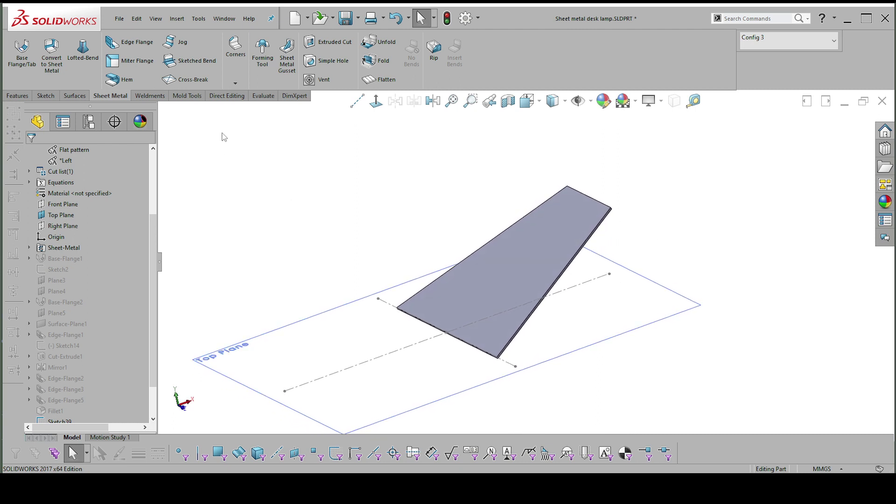
pyautogui.click(89, 122)
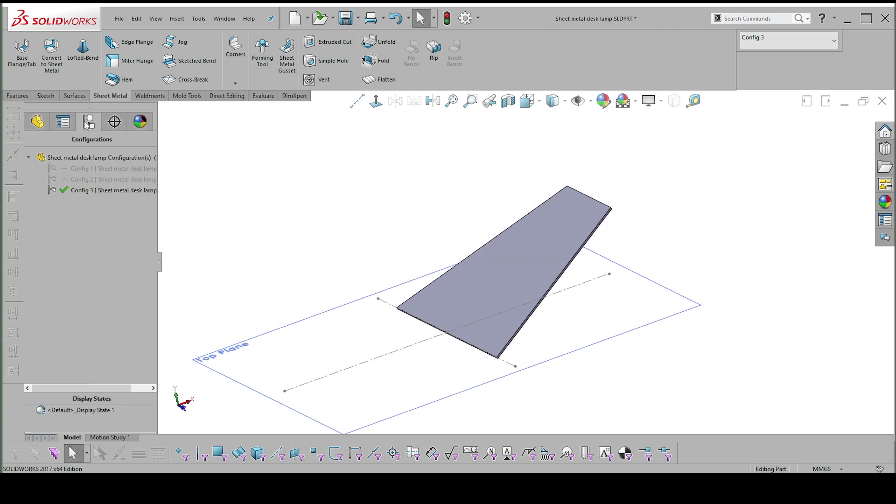
pyautogui.doubleClick(75, 182)
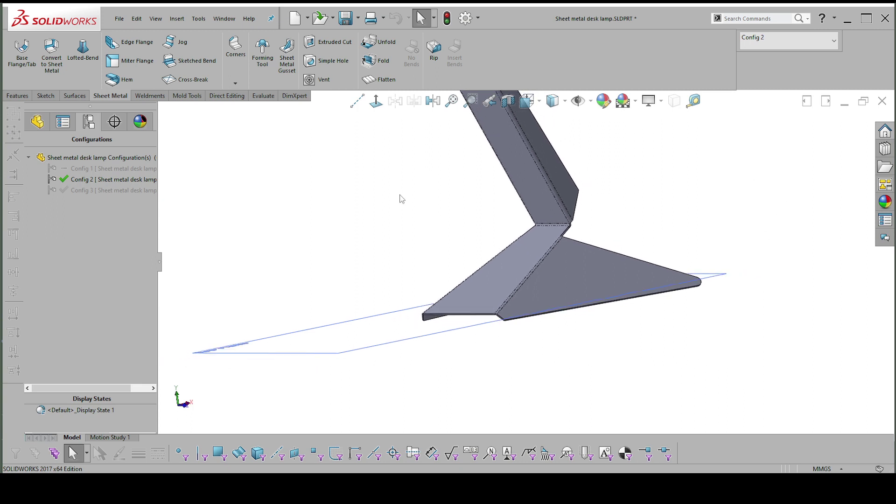
pyautogui.doubleClick(79, 191)
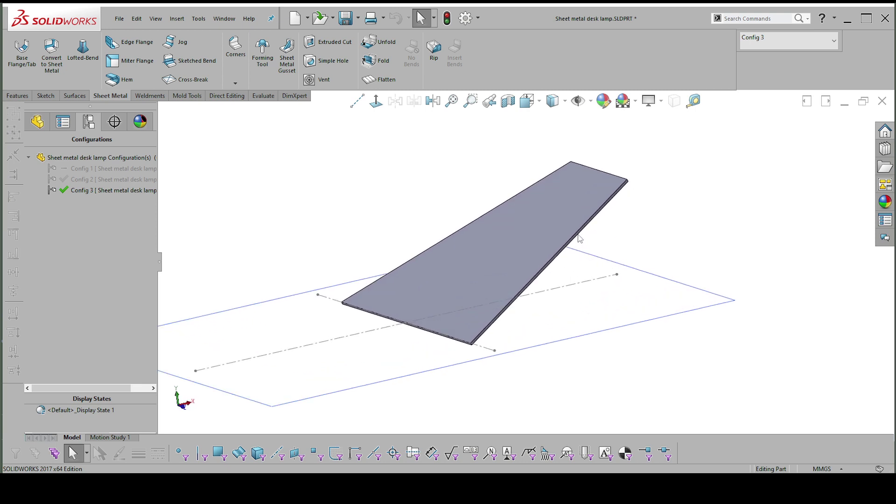
# Step: Start an edge flange on both slanted long edges of the trapezoidal base flange with a blind length of about 61.6 mm
pyautogui.click(580, 239)
pyautogui.moveTo(609, 236)
pyautogui.mouseDown(button='middle')
pyautogui.moveTo(574, 236)
pyautogui.moveTo(580, 226)
pyautogui.moveTo(558, 212)
pyautogui.moveTo(522, 204)
pyautogui.moveTo(634, 186)
pyautogui.moveTo(670, 168)
pyautogui.moveTo(666, 190)
pyautogui.moveTo(638, 195)
pyautogui.mouseUp(button='middle')
pyautogui.keyDown('ctrl'); pyautogui.click(580, 224); pyautogui.keyUp('ctrl')
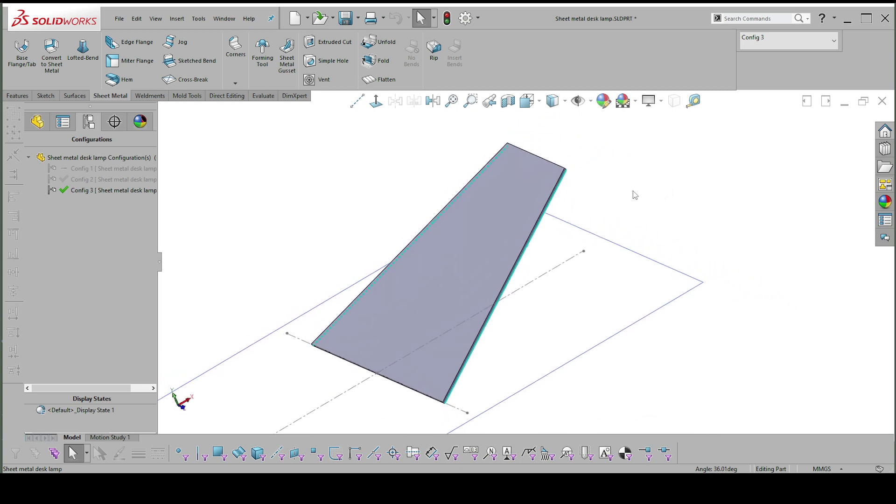
pyautogui.moveTo(635, 195); pyautogui.dragTo(685, 217, button='right')
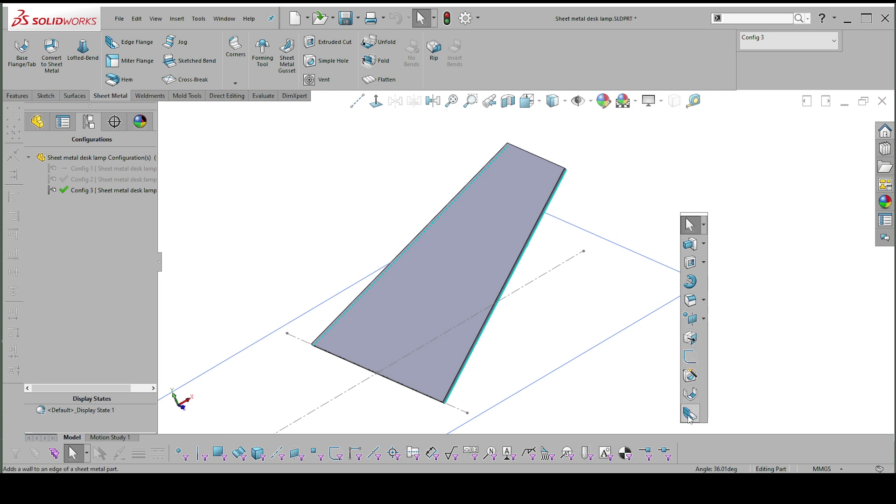
pyautogui.click(689, 414)
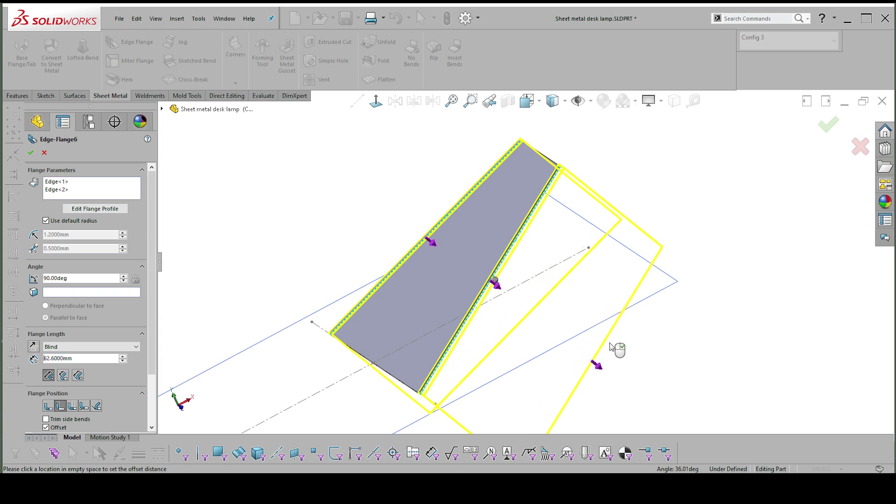
pyautogui.click(609, 342)
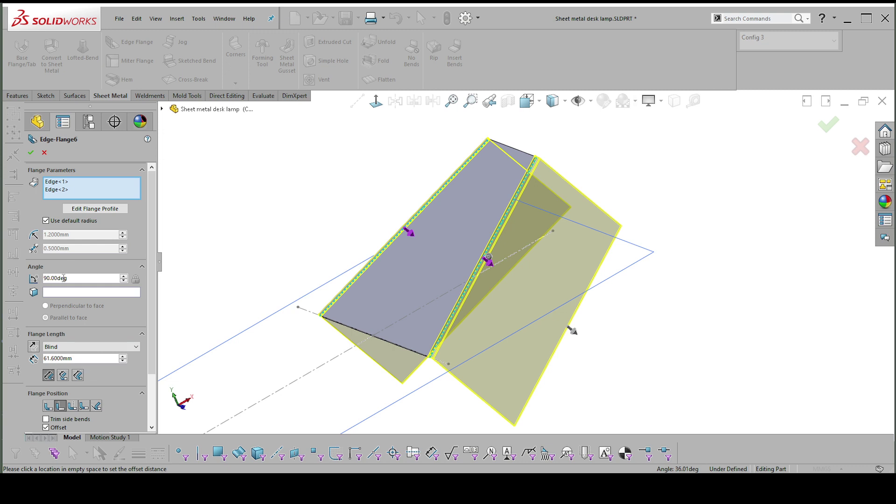
# Step: Set the edge flange angle to 50° and create the two side flanges
pyautogui.press('BackSpace')
pyautogui.write('4')
pyautogui.press('Return')
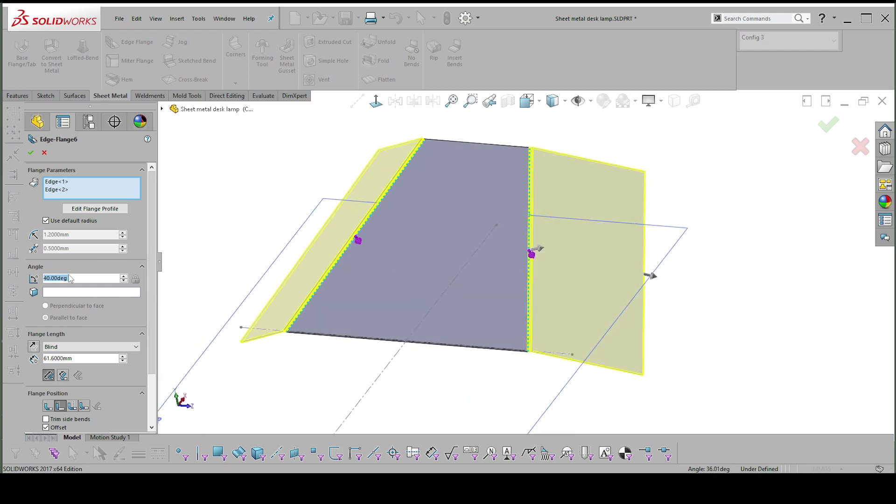
pyautogui.write('50')
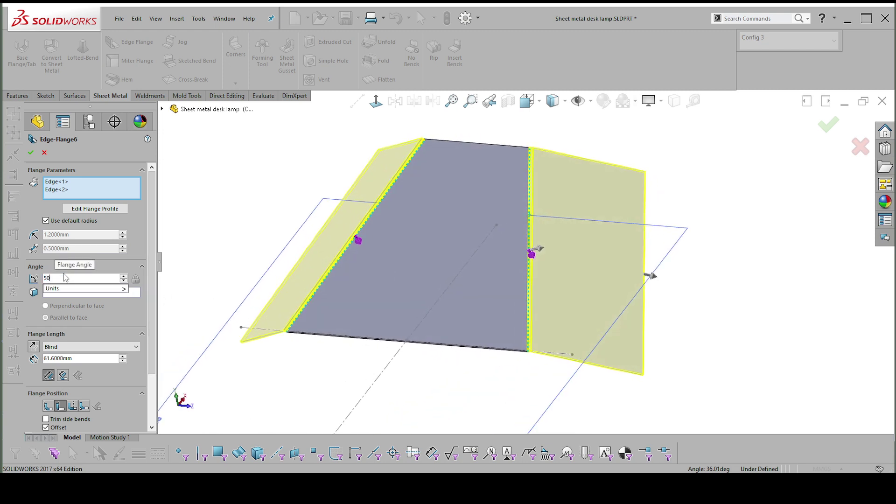
pyautogui.press('Return')
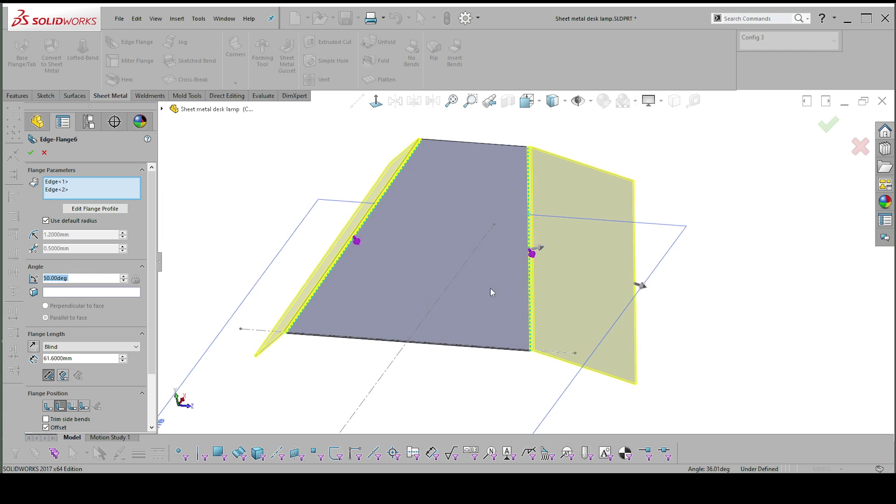
pyautogui.moveTo(376, 265); pyautogui.dragTo(692, 269, button='middle')
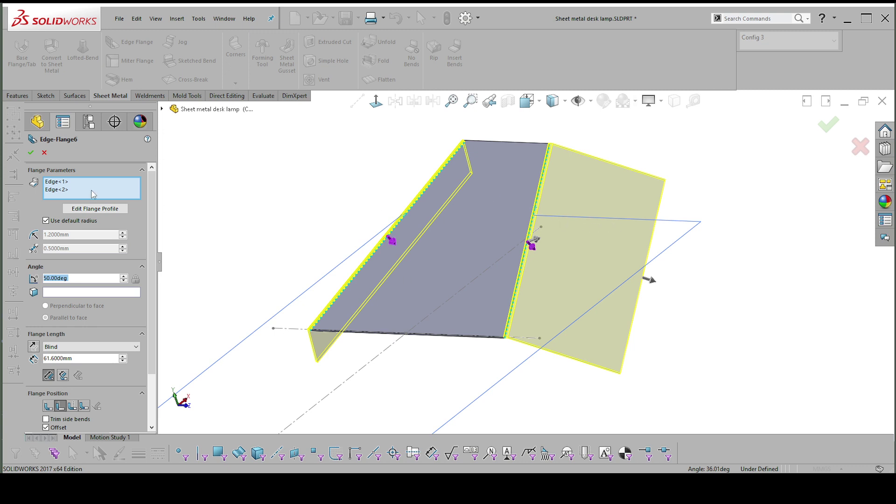
pyautogui.click(30, 154)
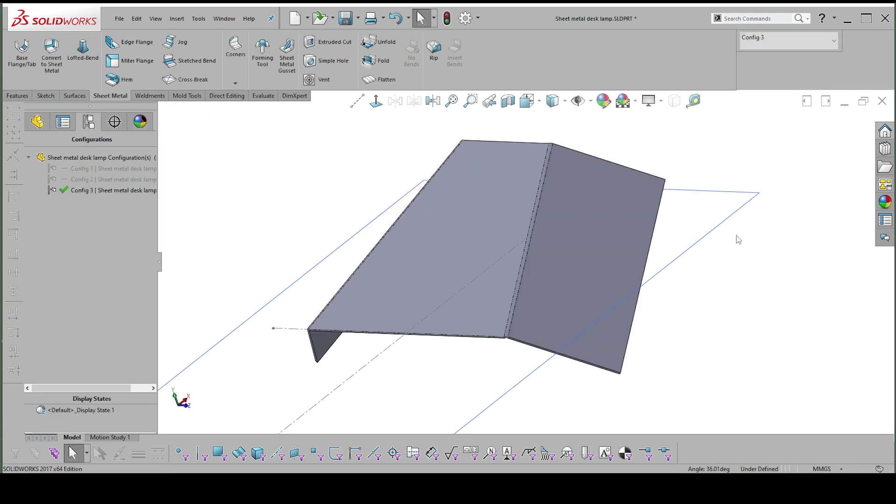
# Step: Reopen the two-sided edge flange for editing and open the flange profile of its first edge
pyautogui.click(612, 233)
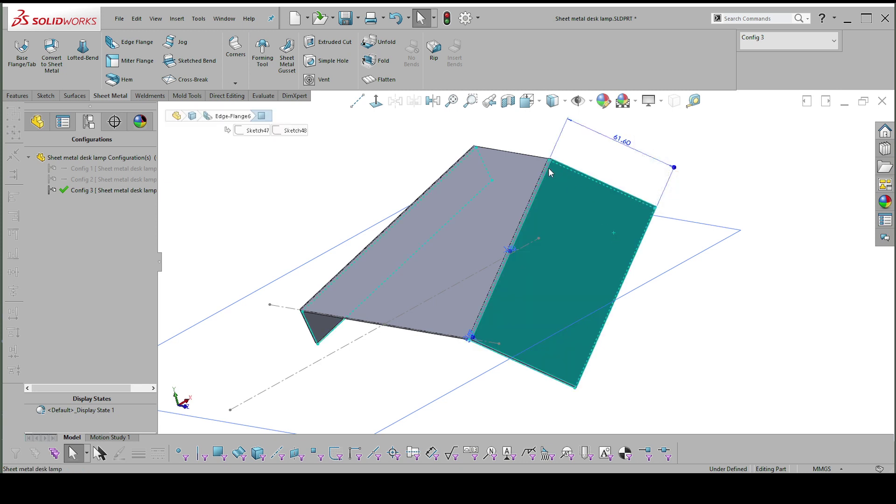
pyautogui.click(677, 226)
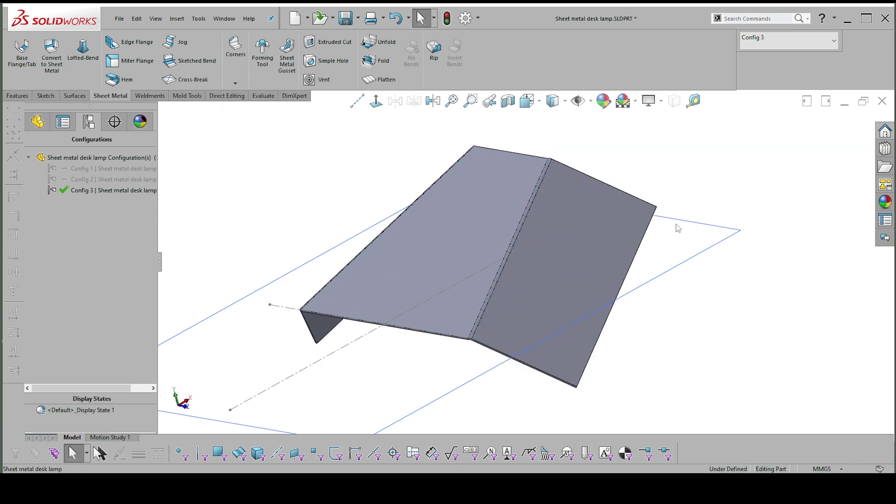
pyautogui.click(39, 122)
pyautogui.click(70, 402)
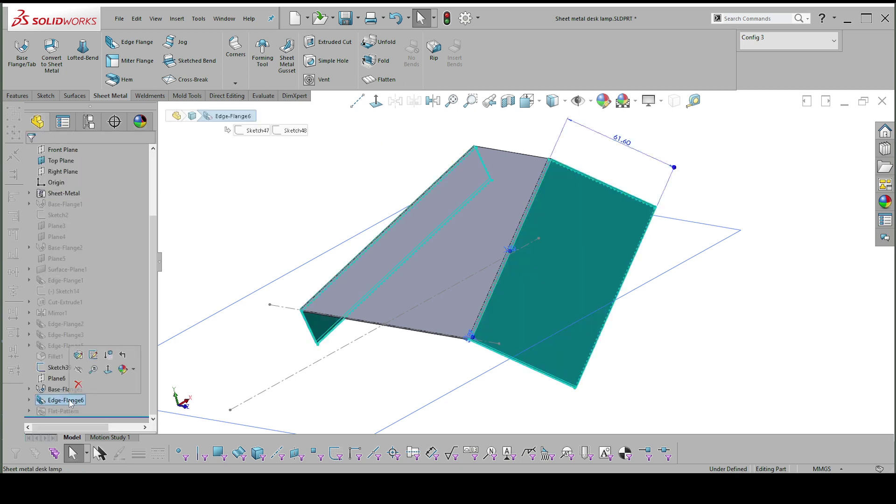
pyautogui.click(78, 355)
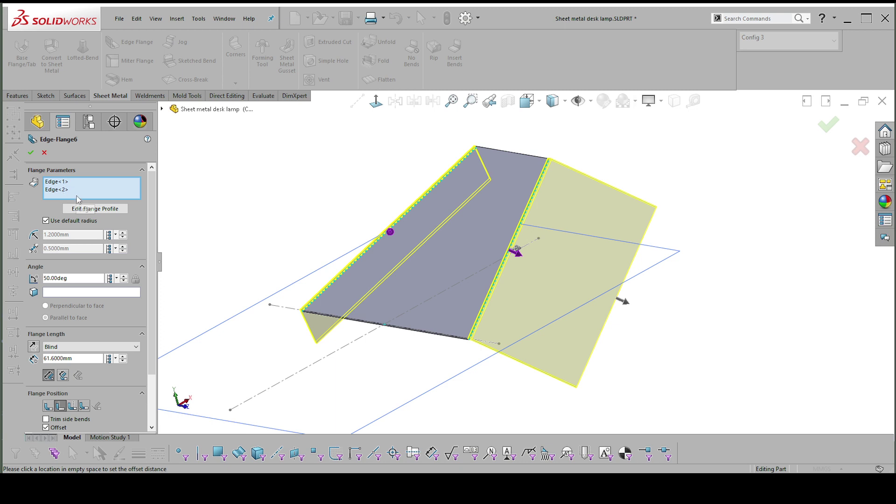
pyautogui.click(64, 182)
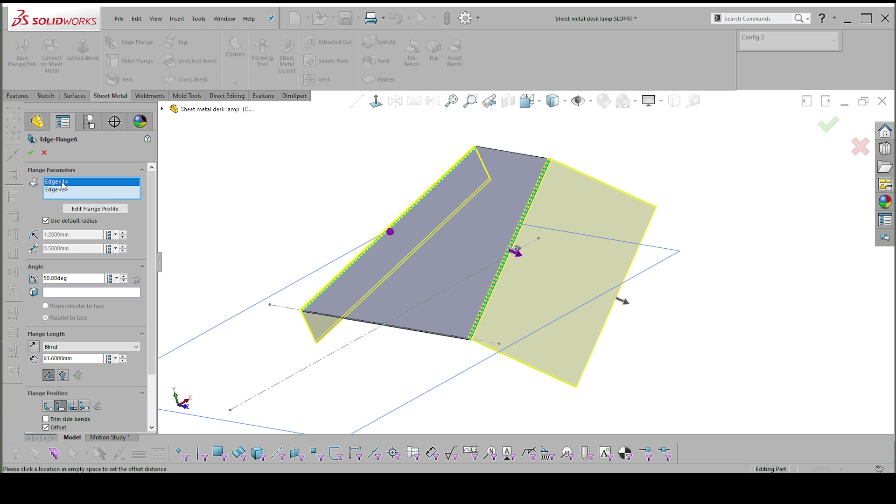
pyautogui.click(91, 209)
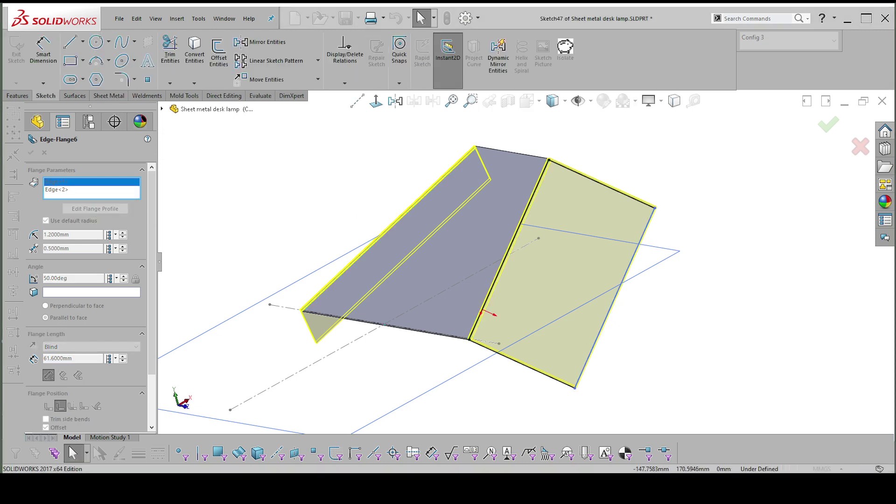
# Step: Shorten the rectangular flange profile by moving one base corner inward along the bend edge, about 31 mm from the plate's corner
pyautogui.moveTo(877, 213)
pyautogui.mouseDown()
pyautogui.moveTo(773, 230)
pyautogui.moveTo(716, 116)
pyautogui.mouseUp()
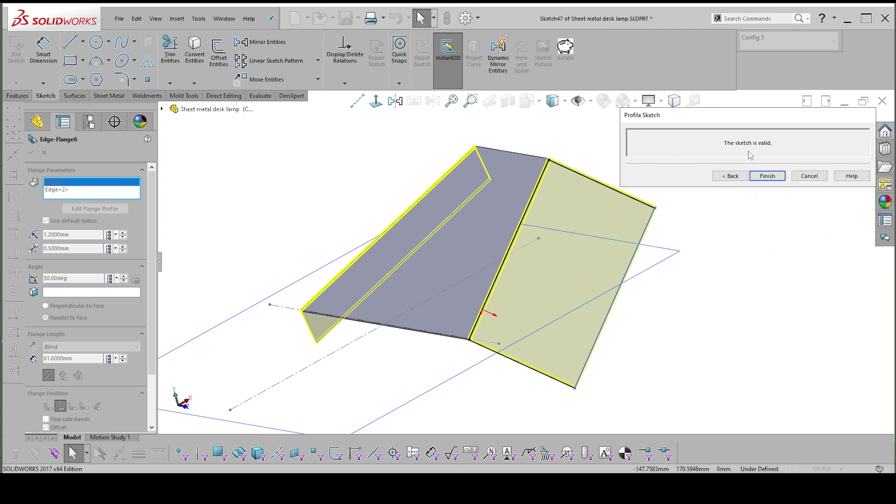
pyautogui.rightClick(702, 259)
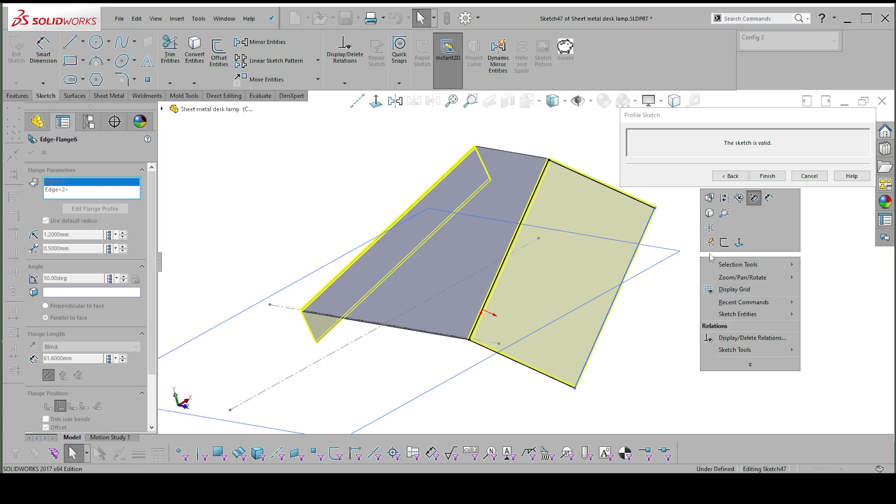
pyautogui.click(738, 243)
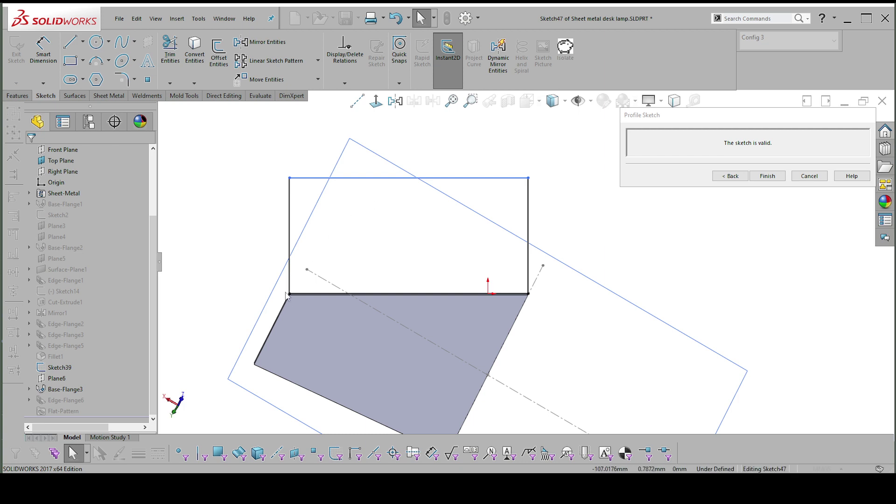
pyautogui.moveTo(291, 296); pyautogui.dragTo(349, 297)
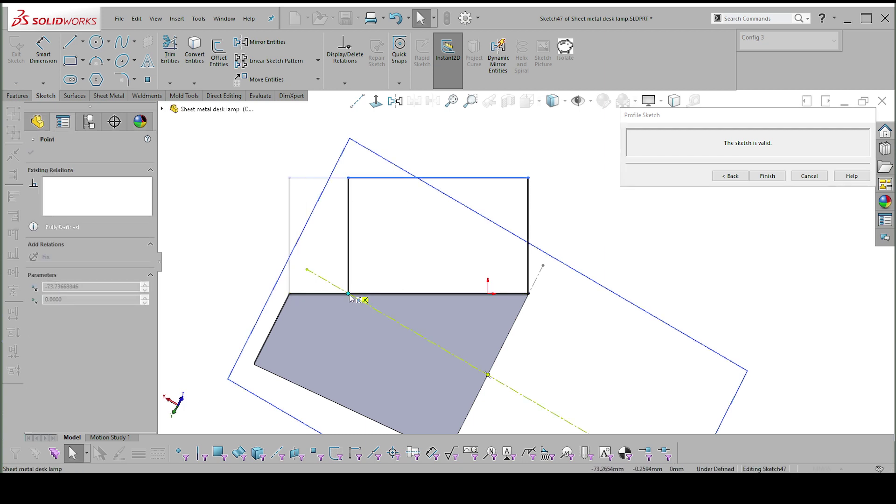
# Step: Reposition the profile's opposite base corner onto the plate's other corner
pyautogui.click(529, 294)
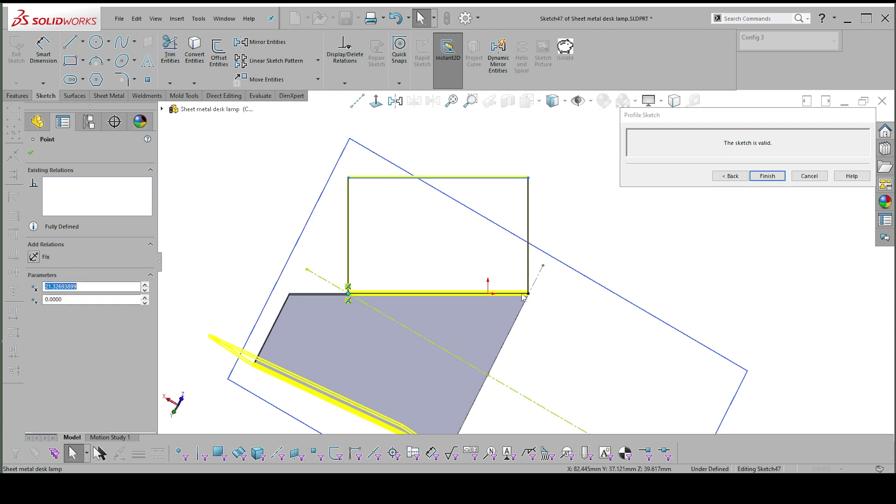
pyautogui.moveTo(522, 296); pyautogui.dragTo(529, 294)
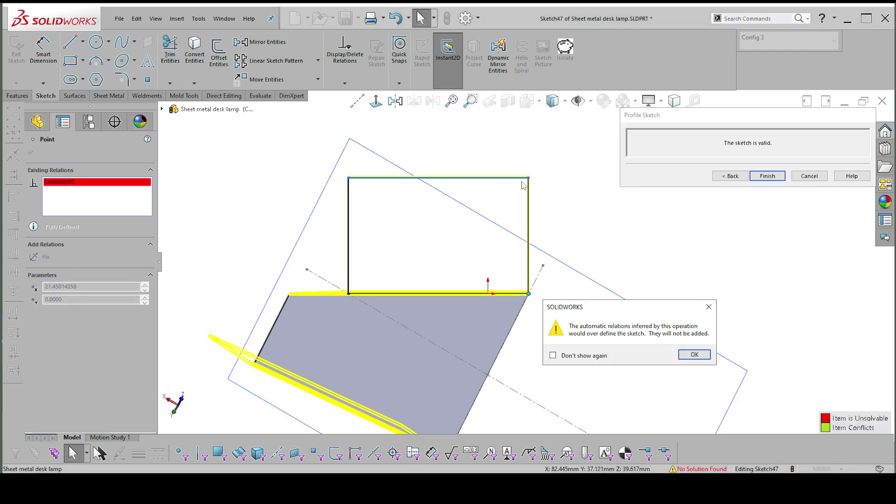
pyautogui.click(695, 355)
pyautogui.click(371, 222)
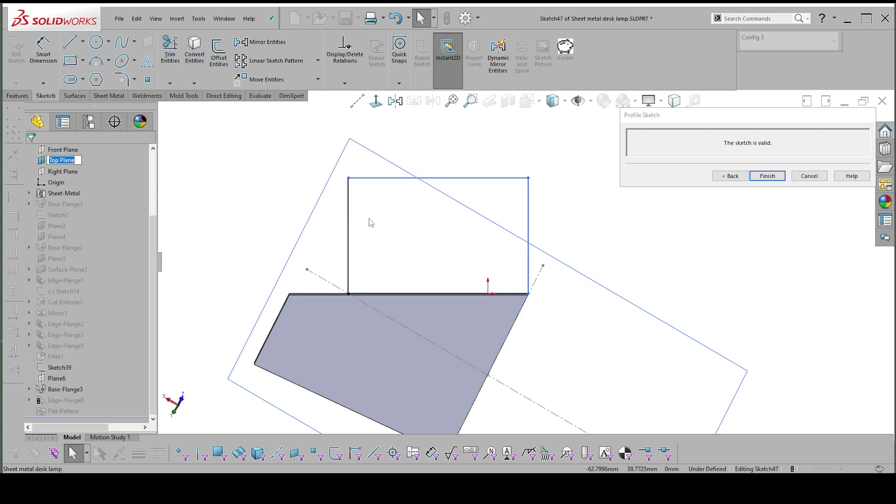
pyautogui.click(352, 223)
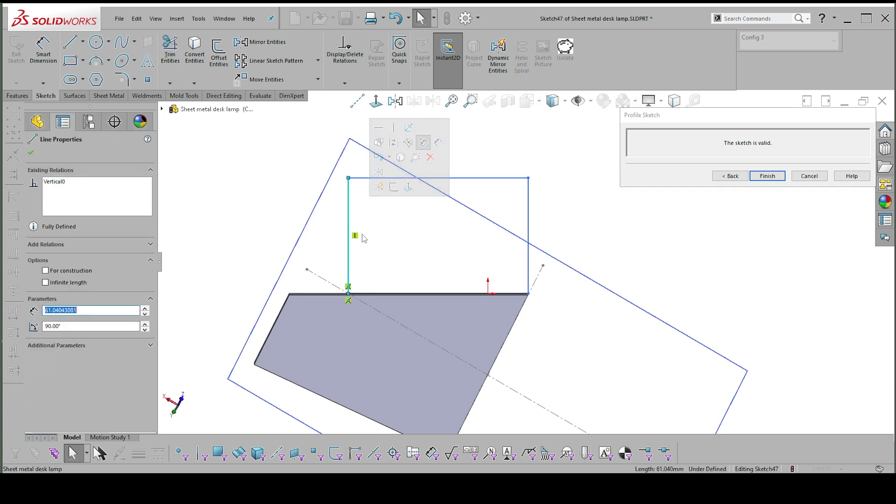
pyautogui.press('Escape')
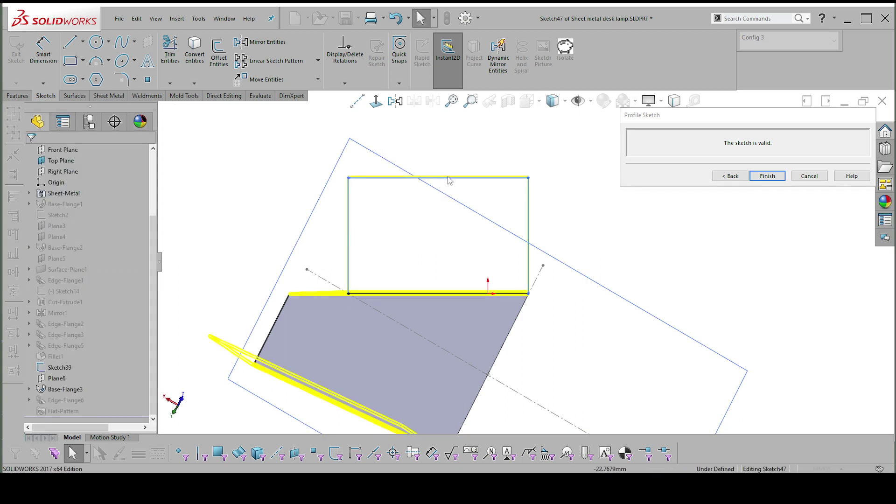
pyautogui.click(466, 178)
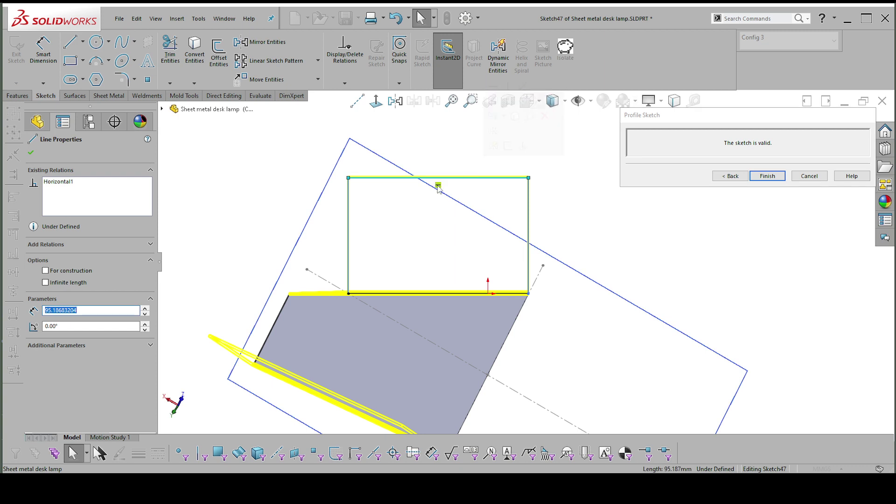
pyautogui.press('Escape')
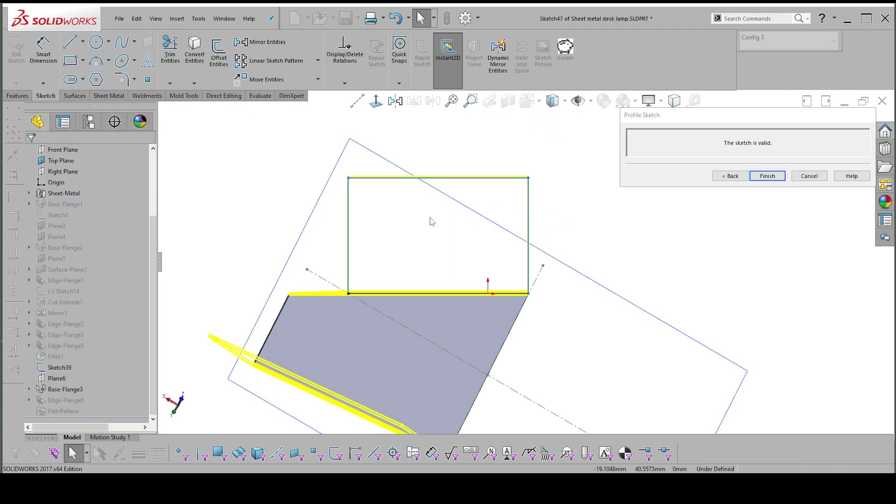
# Step: Add a driving dimension for the horizontal distance between the plate's corner and the profile's shifted base corner
pyautogui.press('d')
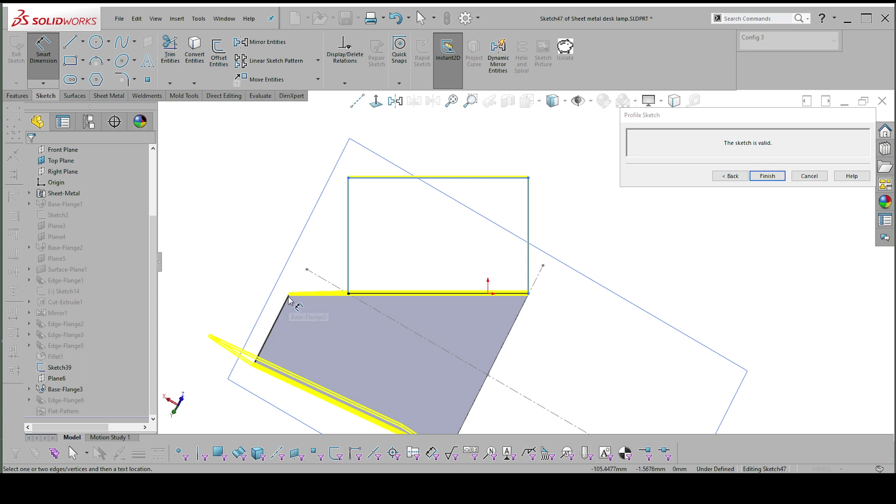
pyautogui.click(289, 296)
pyautogui.click(348, 295)
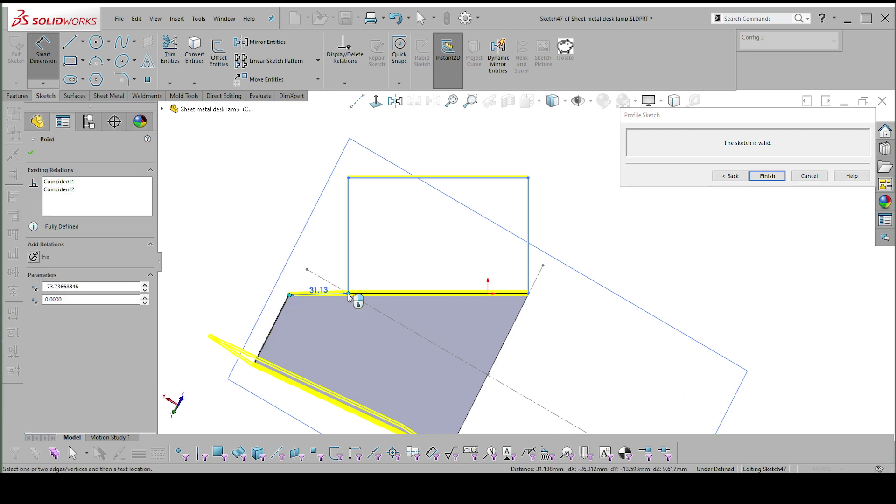
pyautogui.click(323, 160)
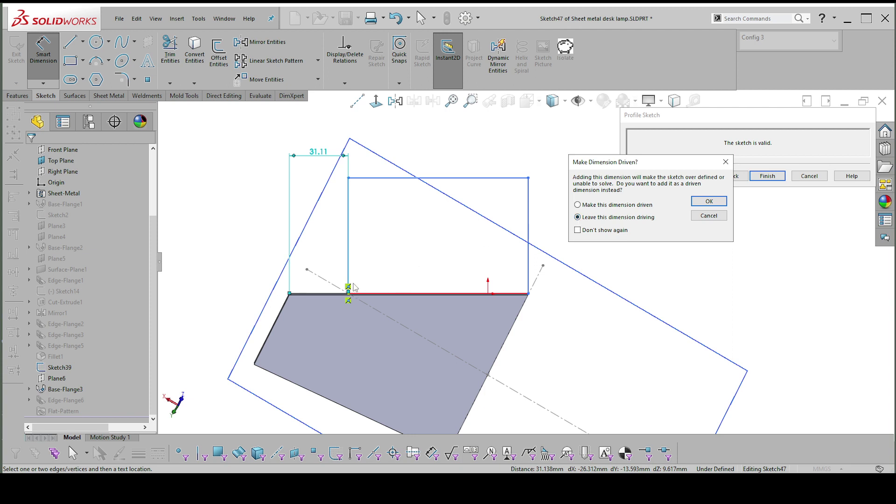
pyautogui.click(708, 202)
# Step: Remove the conflicting coincident relation between the profile's shifted base corner and the construction line
pyautogui.scroll(-3, 364, 295)
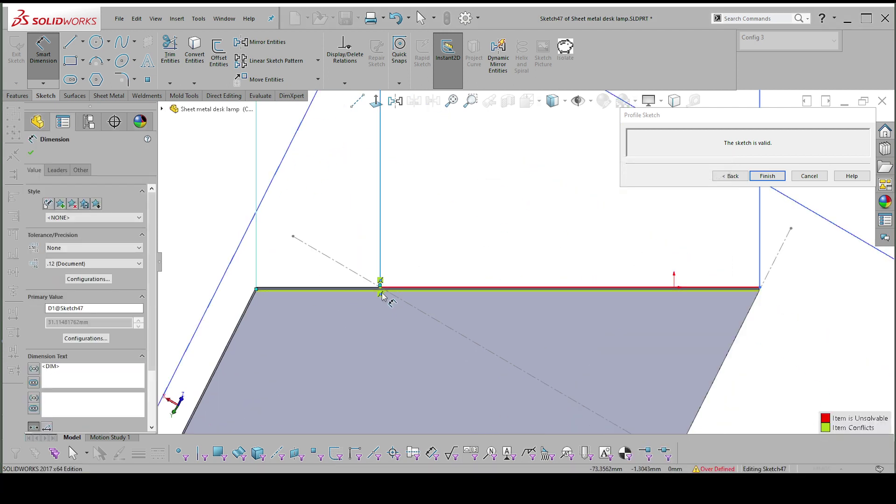
pyautogui.press('Escape')
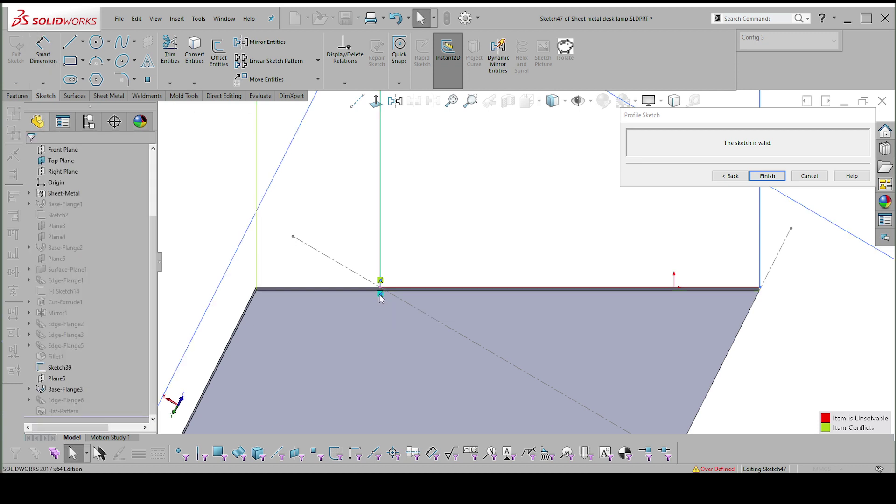
pyautogui.hotkey('ctrl', 'z')
pyautogui.scroll(5, 471, 211)
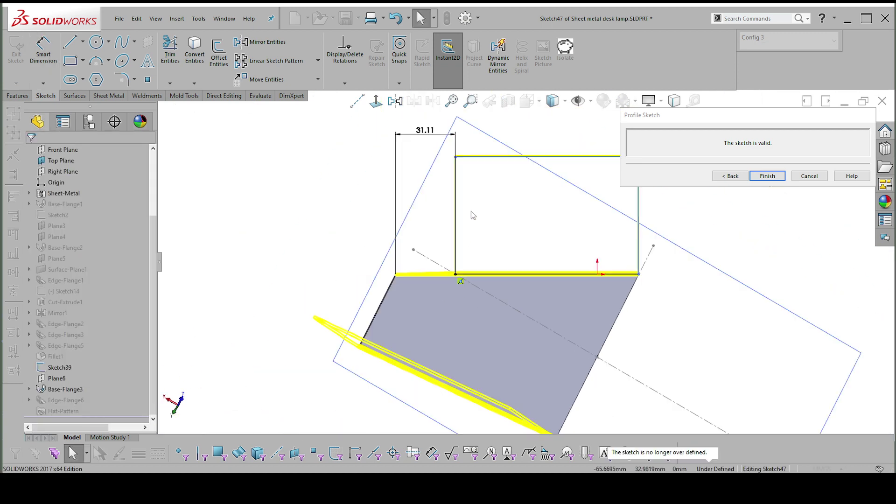
# Step: Set the offset between the plate's corner and the profile's base corner to 25 mm
pyautogui.doubleClick(457, 176)
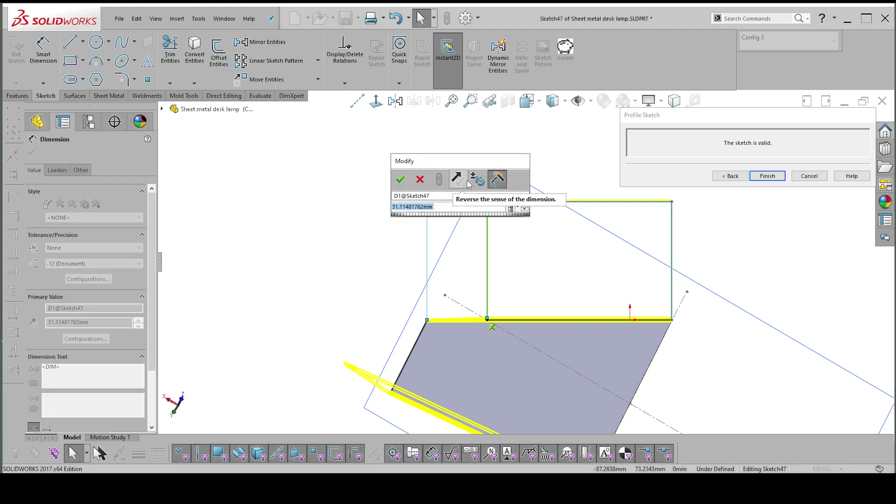
pyautogui.write('25')
pyautogui.press('Return')
pyautogui.press('Escape')
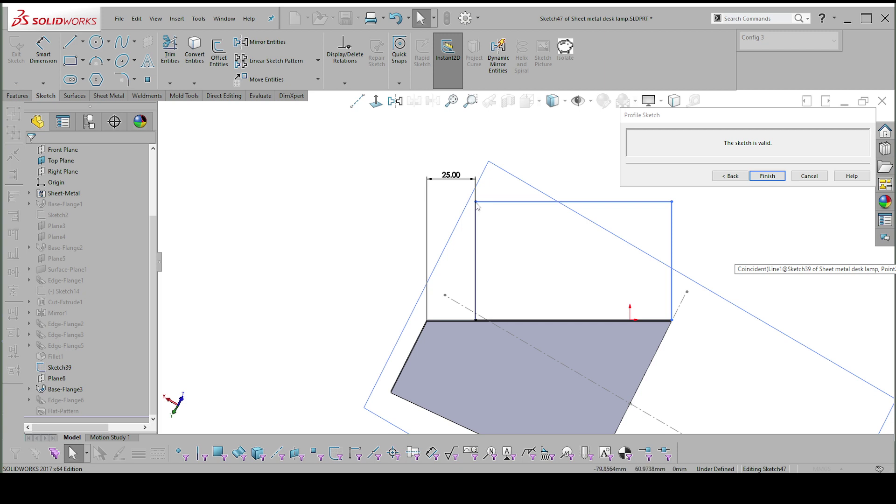
# Step: Reshape the rectangular flange profile by moving its two upper corners inward so the top edge slopes
pyautogui.moveTo(476, 202); pyautogui.dragTo(536, 172)
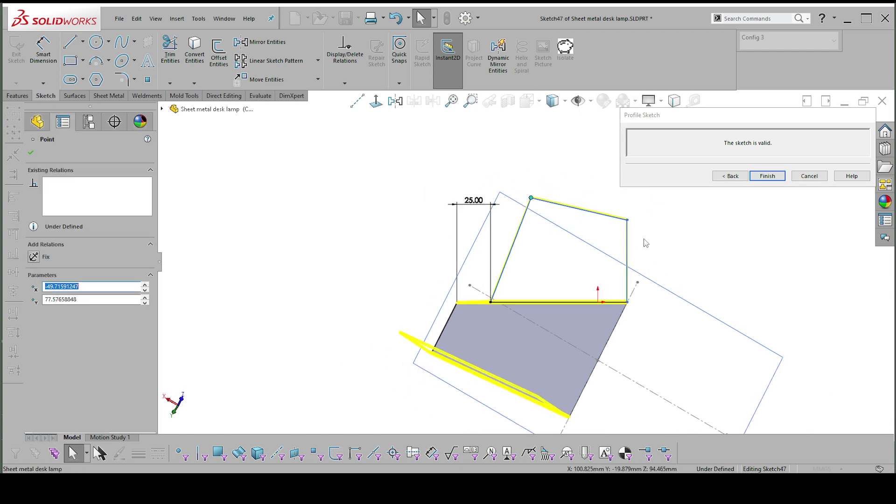
pyautogui.click(598, 215)
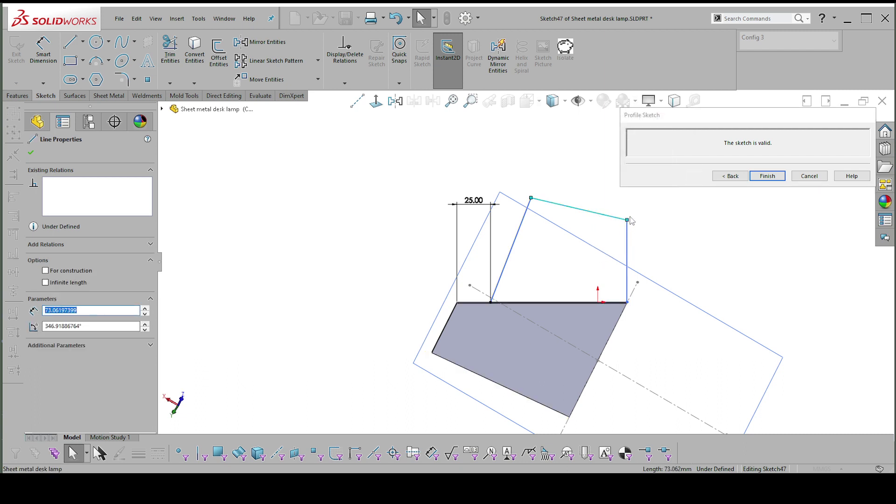
pyautogui.moveTo(628, 220)
pyautogui.mouseDown()
pyautogui.moveTo(621, 252)
pyautogui.moveTo(617, 237)
pyautogui.mouseUp()
# Step: Reattach the profile's detached base corner to the plate's corner where the plate's edge meets the construction line
pyautogui.scroll(-4, 589, 313)
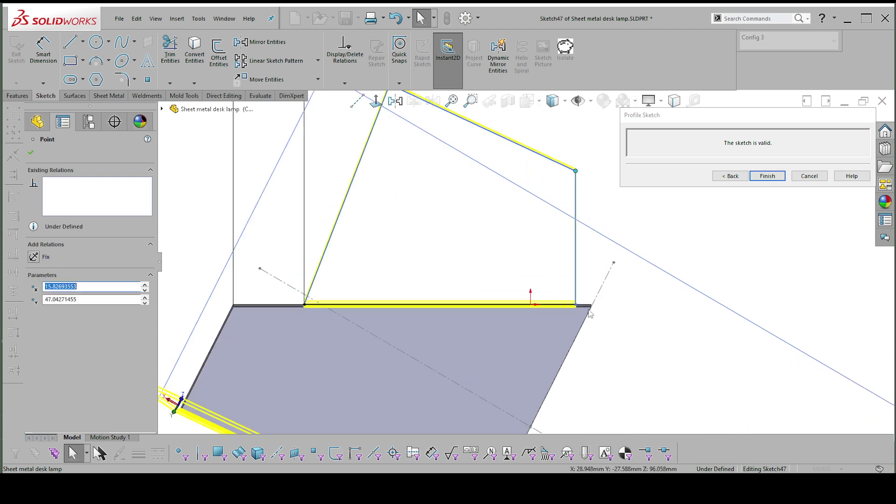
pyautogui.click(576, 305)
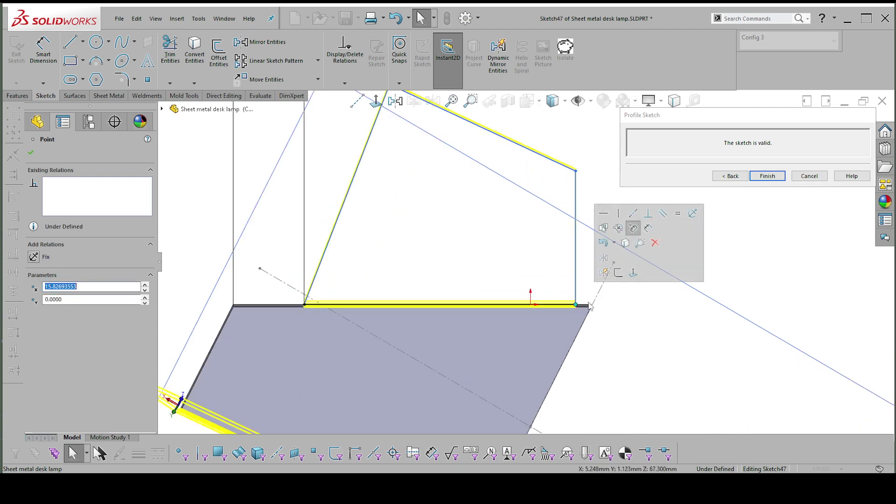
pyautogui.keyDown('ctrl'); pyautogui.click(591, 306); pyautogui.keyUp('ctrl')
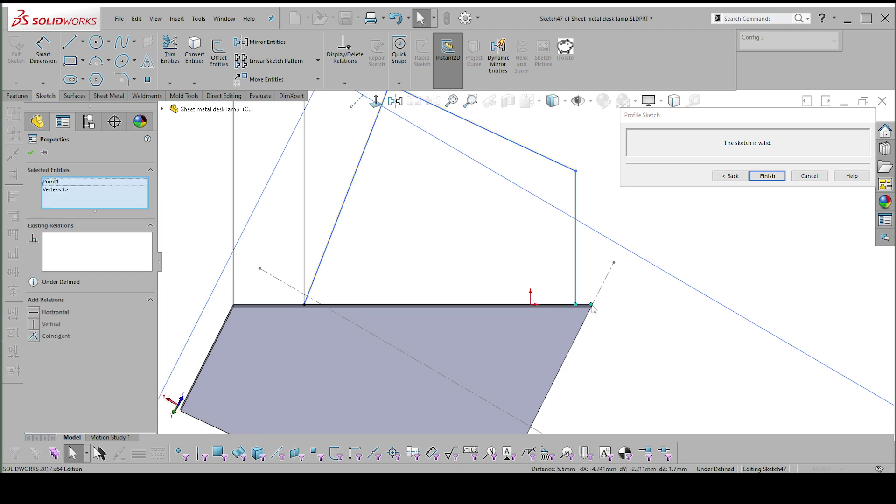
pyautogui.scroll(-2, 607, 299)
pyautogui.rightClick(695, 255)
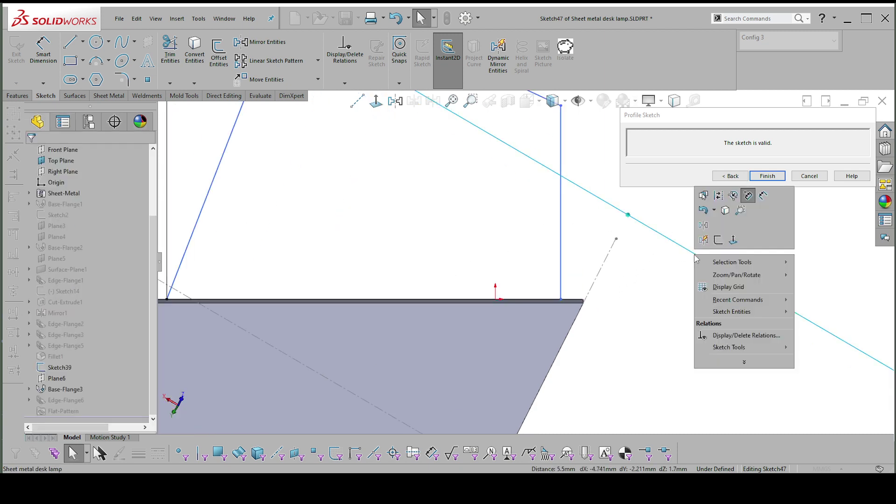
pyautogui.click(612, 284)
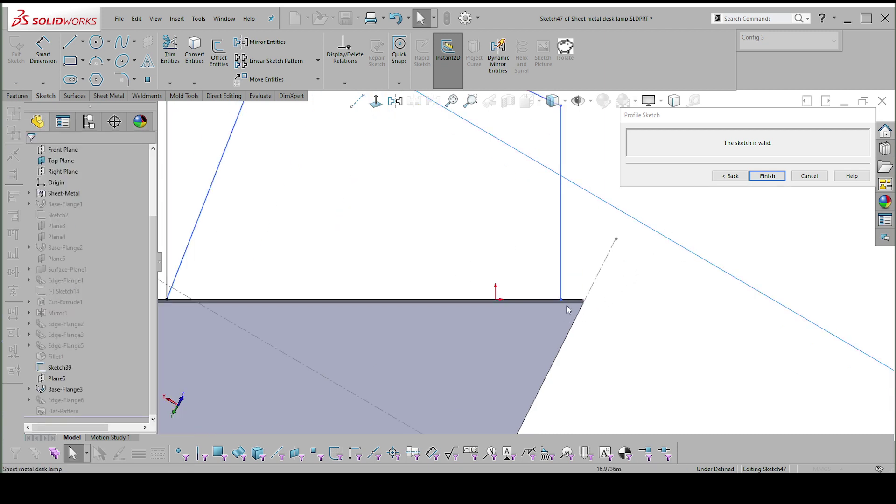
pyautogui.moveTo(562, 304); pyautogui.dragTo(587, 305)
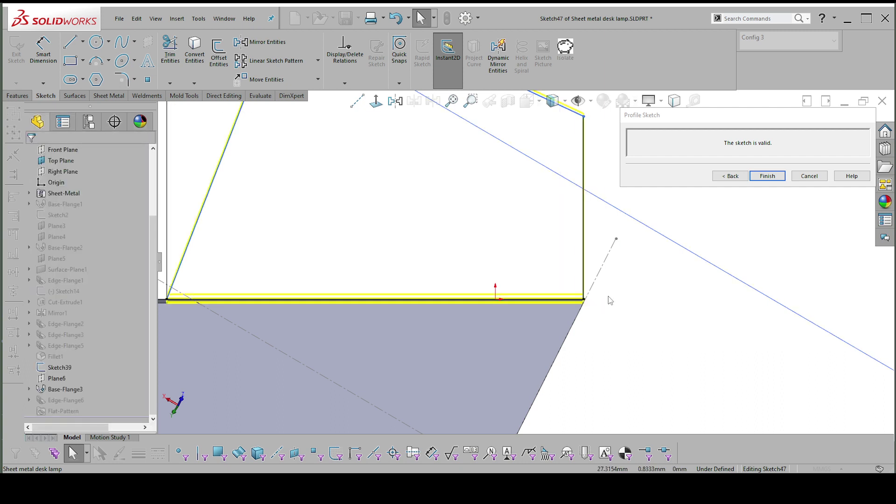
# Step: Delete the vertical relation on the profile's shorter side line and move that line's upper corner inward
pyautogui.scroll(2, 610, 258)
pyautogui.click(567, 208)
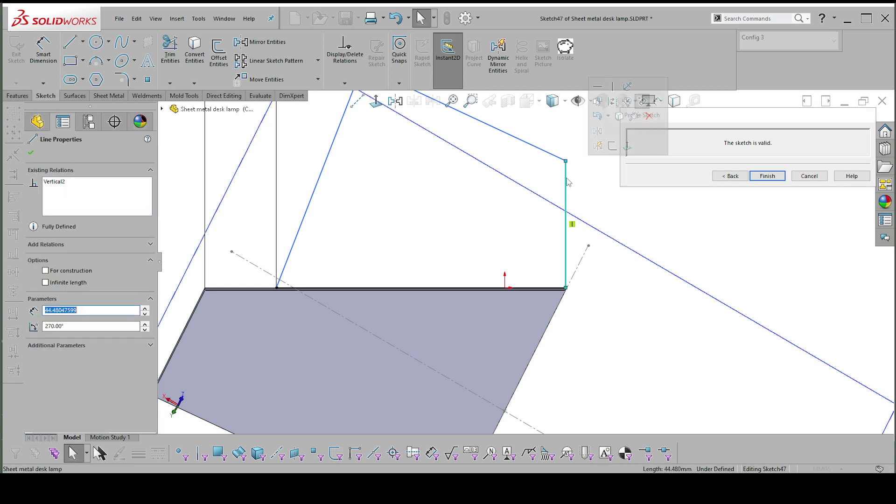
pyautogui.click(574, 226)
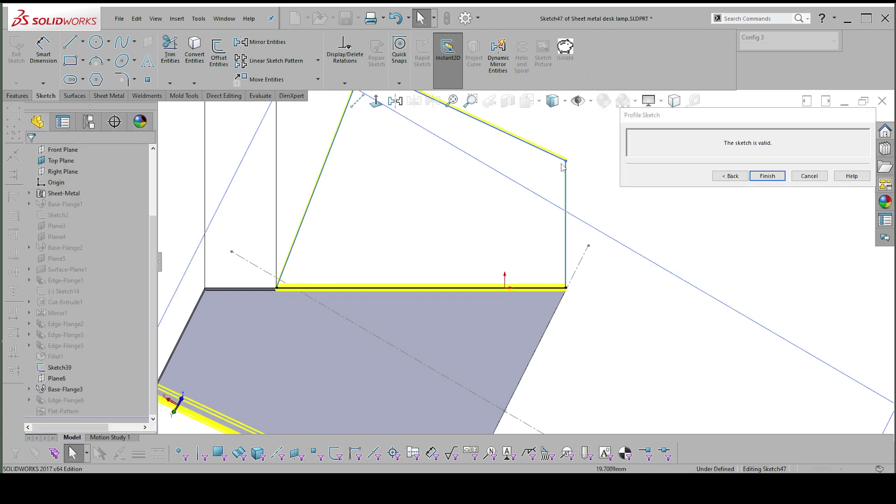
pyautogui.moveTo(566, 161); pyautogui.dragTo(538, 165)
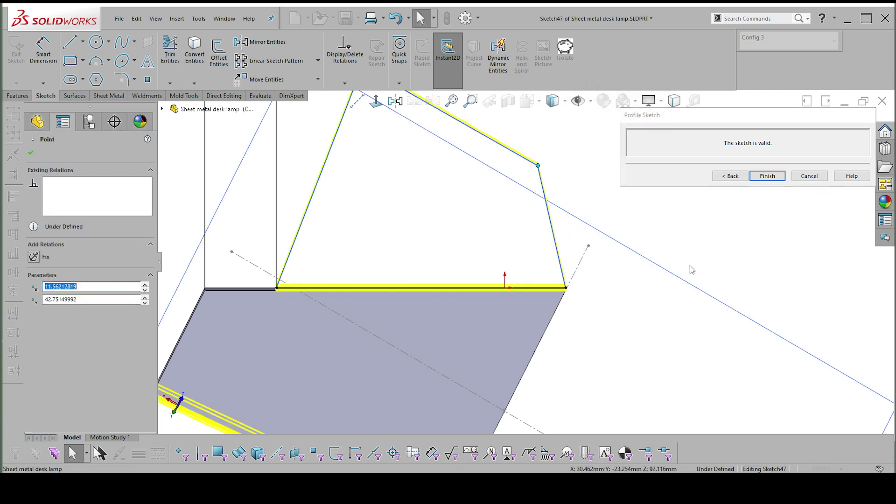
# Step: Dimension the angle between the profile's shorter side line and its base line as 80°
pyautogui.click(756, 254)
pyautogui.press('s')
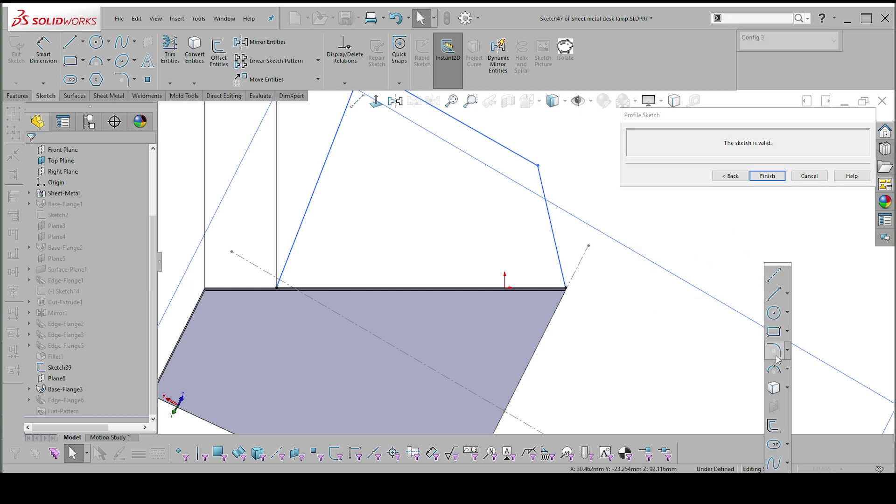
pyautogui.moveTo(678, 312); pyautogui.dragTo(681, 256, button='right')
pyautogui.click(558, 256)
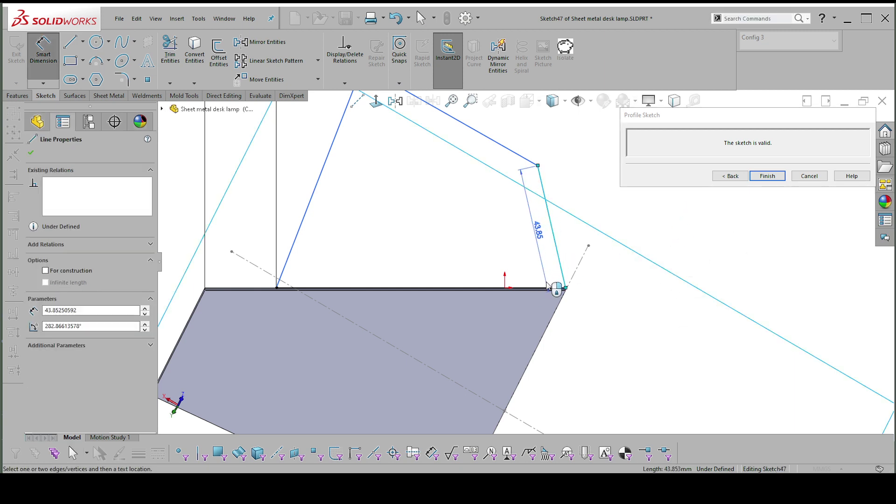
pyautogui.click(550, 288)
pyautogui.click(544, 262)
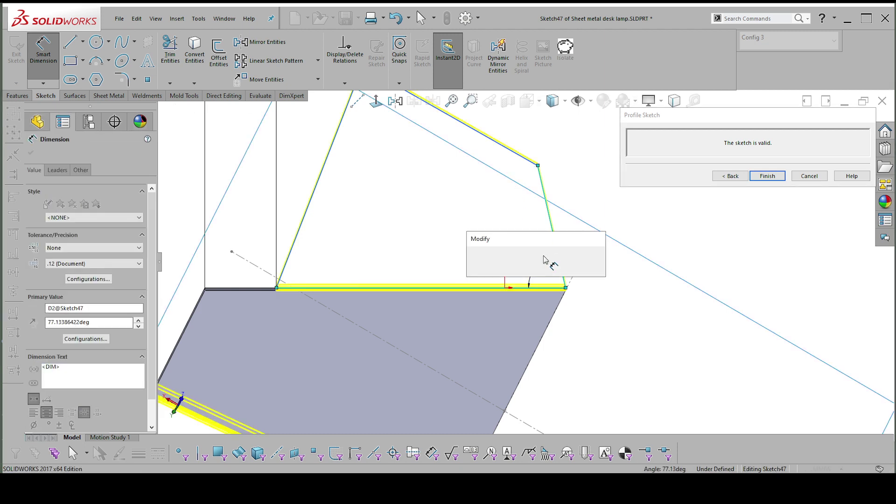
pyautogui.write('80')
pyautogui.press('Return')
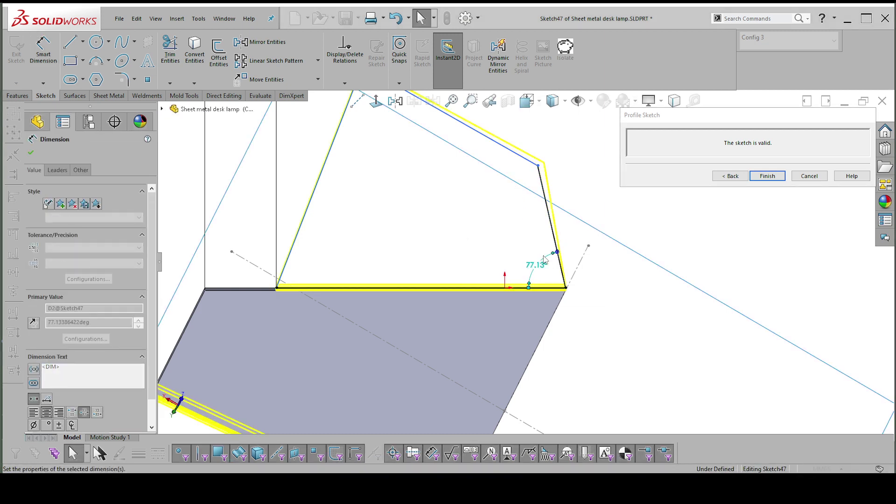
# Step: Dimension the angle between the profile's longer side line and its base line as 70°, and finish the edge flange profile
pyautogui.click(294, 241)
pyautogui.click(323, 289)
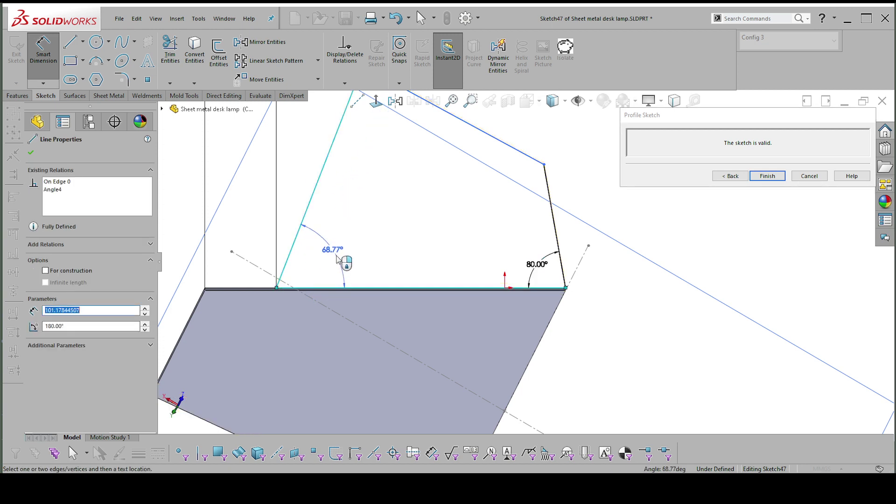
pyautogui.click(351, 250)
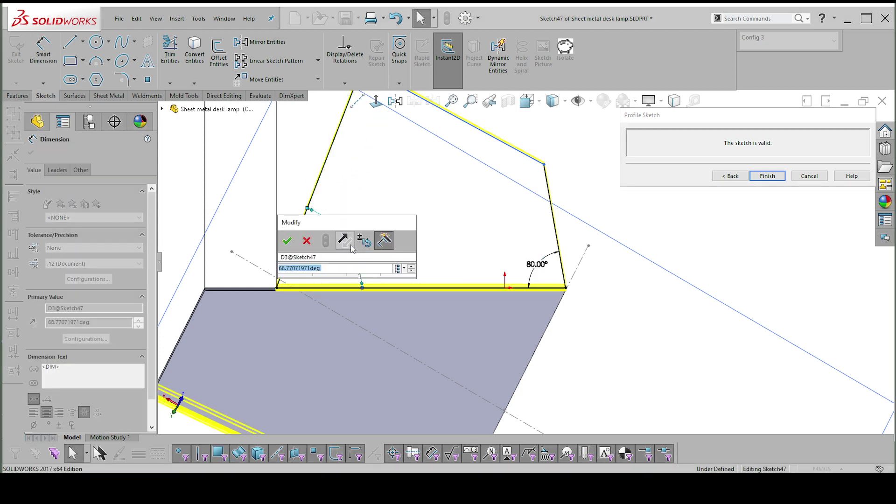
pyautogui.write('70')
pyautogui.press('Return')
pyautogui.scroll(5, 525, 260)
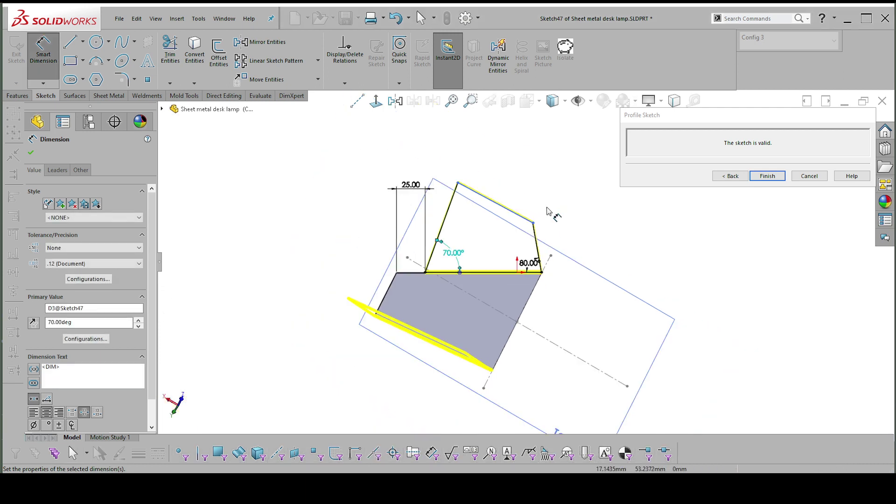
pyautogui.click(768, 176)
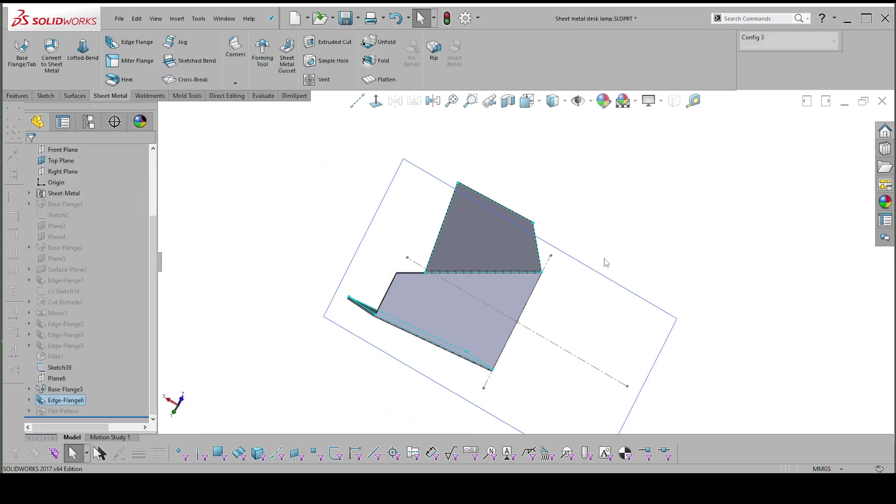
# Step: Open Sketch48, the unmodified profile of the opposite flange under Edge-Flange6, for editing and view it normal to its plane
pyautogui.moveTo(602, 247); pyautogui.dragTo(573, 284, button='middle')
pyautogui.click(573, 284)
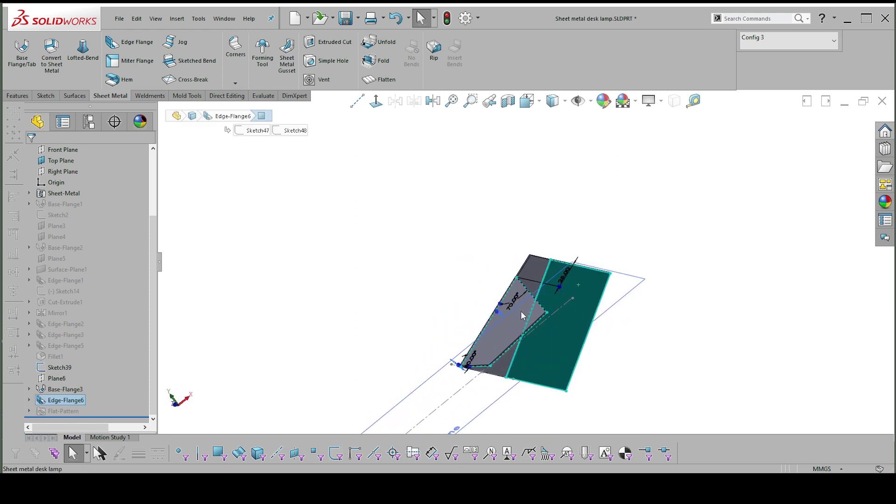
pyautogui.moveTo(521, 312)
pyautogui.mouseDown(button='middle')
pyautogui.moveTo(565, 290)
pyautogui.moveTo(532, 308)
pyautogui.mouseUp(button='middle')
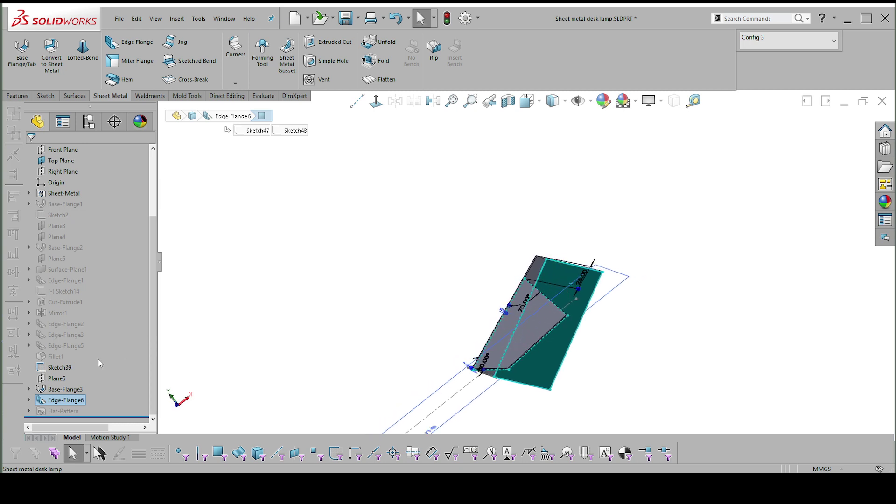
pyautogui.click(29, 400)
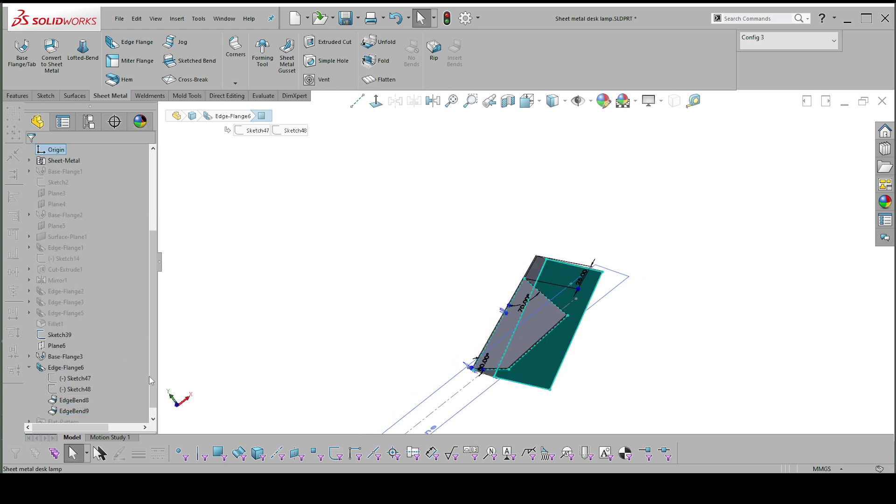
pyautogui.scroll(-1, 39, 385)
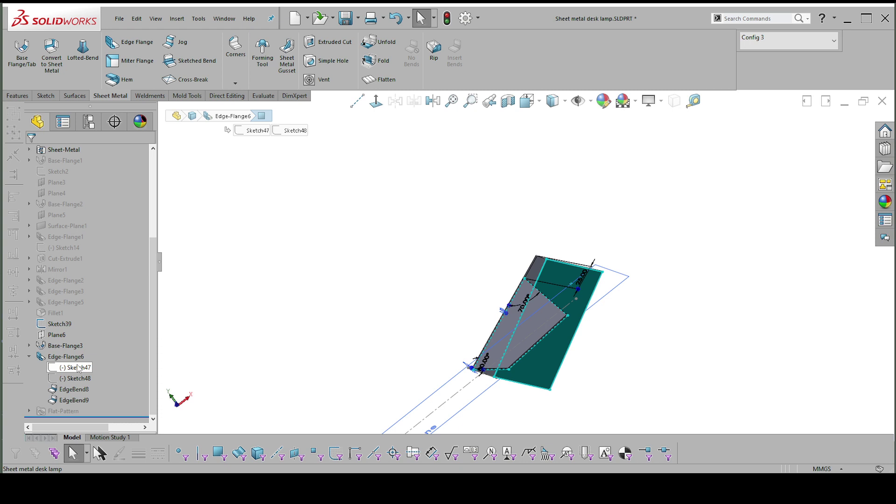
pyautogui.click(79, 379)
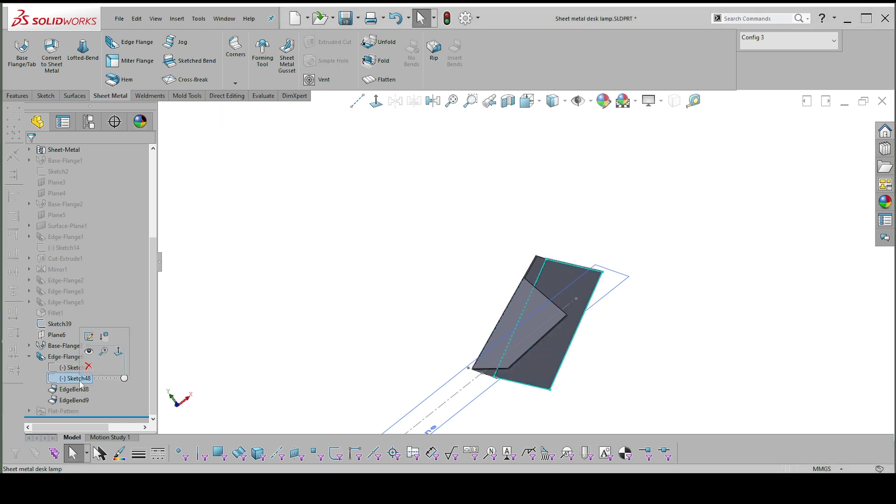
pyautogui.click(89, 338)
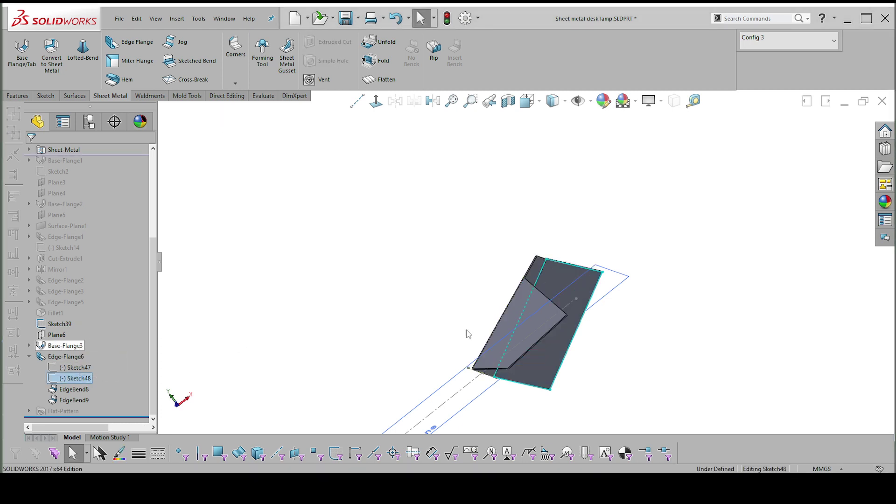
pyautogui.rightClick(647, 313)
pyautogui.click(685, 297)
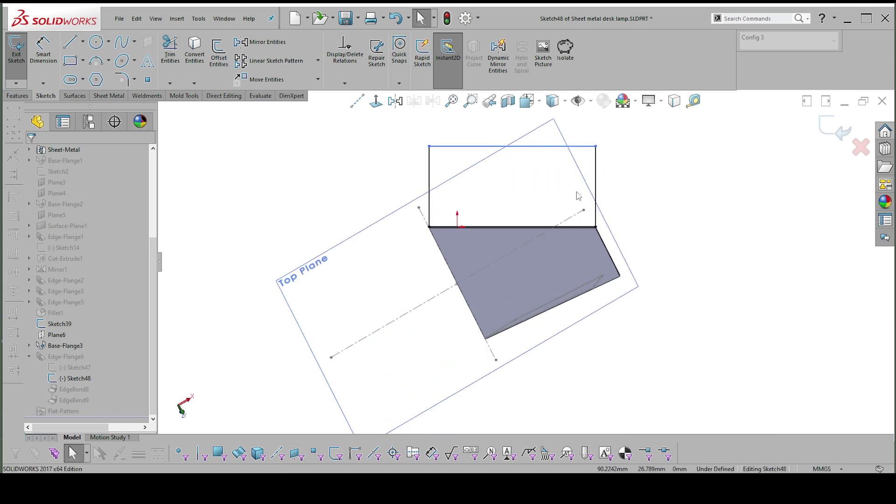
# Step: Try to copy the shaped flange profile of Sketch47 into Sketch48, and delete the pasted lines
pyautogui.moveTo(611, 183); pyautogui.dragTo(602, 211, button='middle')
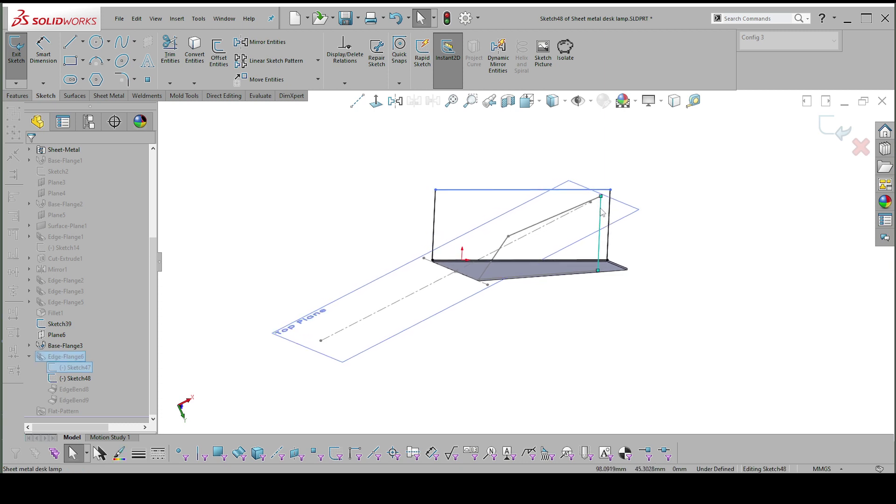
pyautogui.click(569, 213)
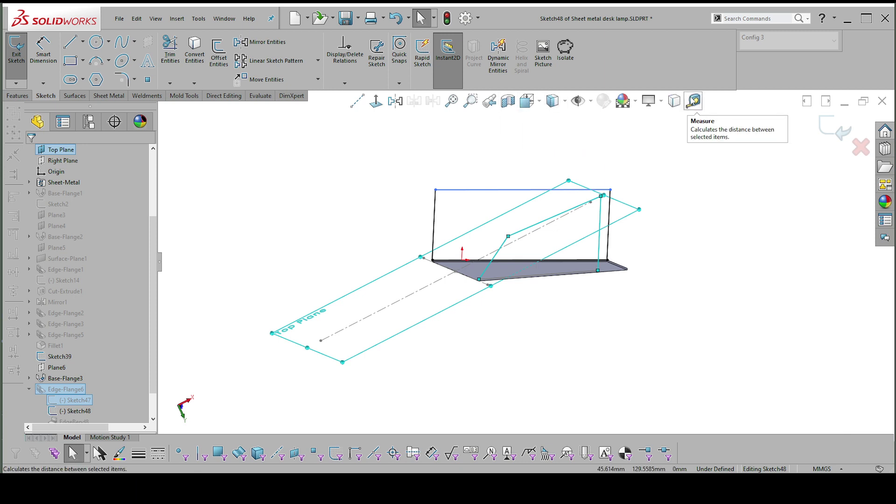
pyautogui.click(673, 105)
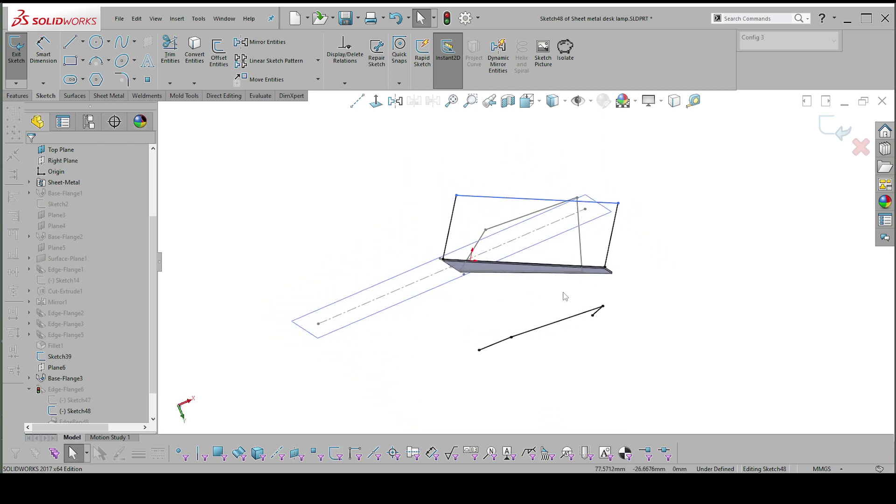
pyautogui.moveTo(497, 329)
pyautogui.mouseDown()
pyautogui.moveTo(648, 355)
pyautogui.moveTo(453, 320)
pyautogui.moveTo(474, 307)
pyautogui.mouseUp()
pyautogui.press('Delete')
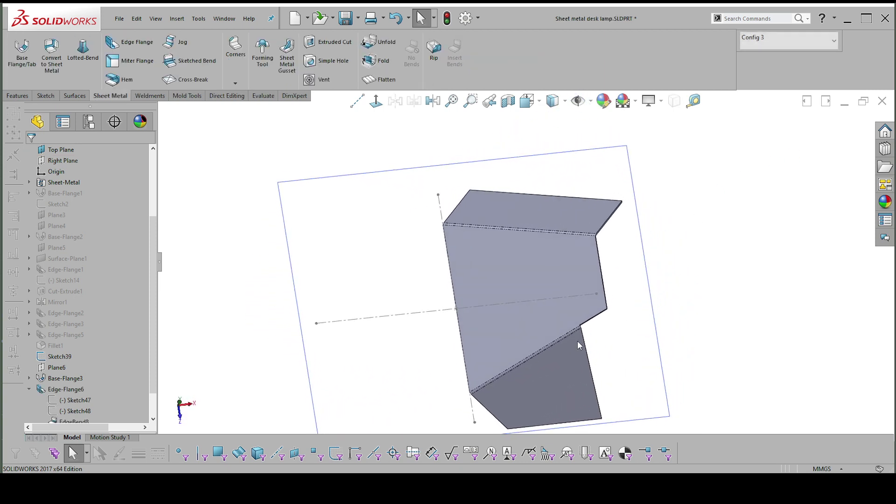
# Step: Open Sketch47 and copy its complete flange profile together with the dimensions, then exit the sketch
pyautogui.keyDown('ctrl'); pyautogui.moveTo(554, 363); pyautogui.dragTo(545, 313, button='middle'); pyautogui.keyUp('ctrl')
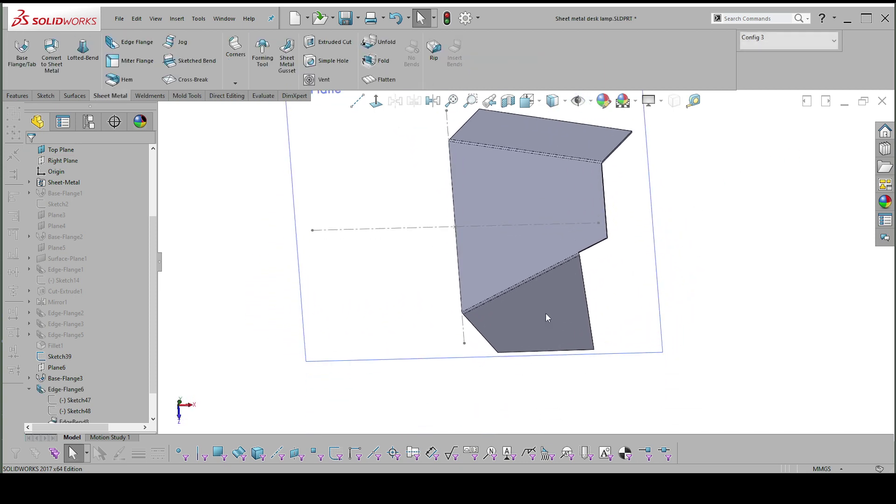
pyautogui.click(74, 400)
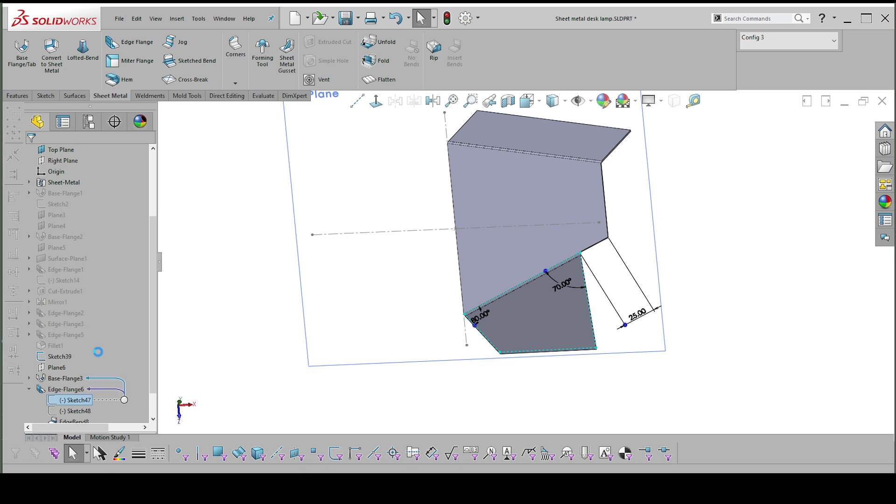
pyautogui.moveTo(327, 207); pyautogui.dragTo(854, 433)
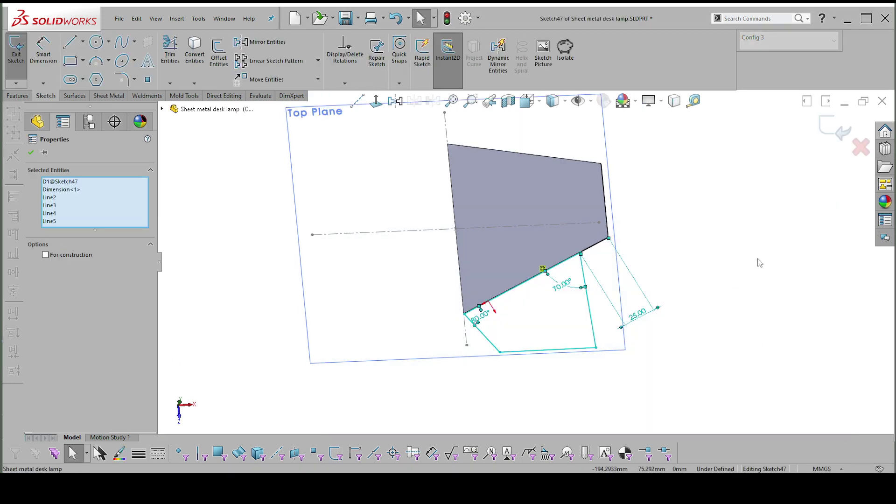
pyautogui.click(836, 128)
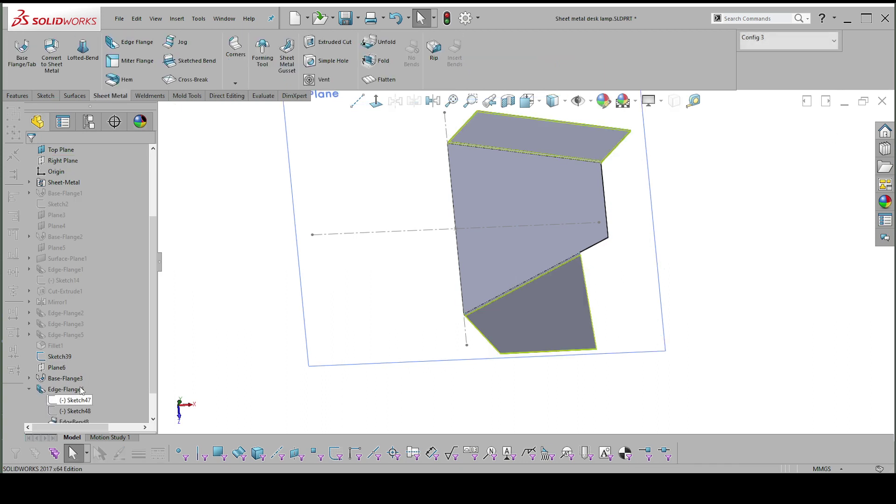
# Step: Open Sketch48 normal to its plane, delete its original outline and paste the copied profile with its 70° and 80° dimensions
pyautogui.click(75, 411)
pyautogui.click(85, 363)
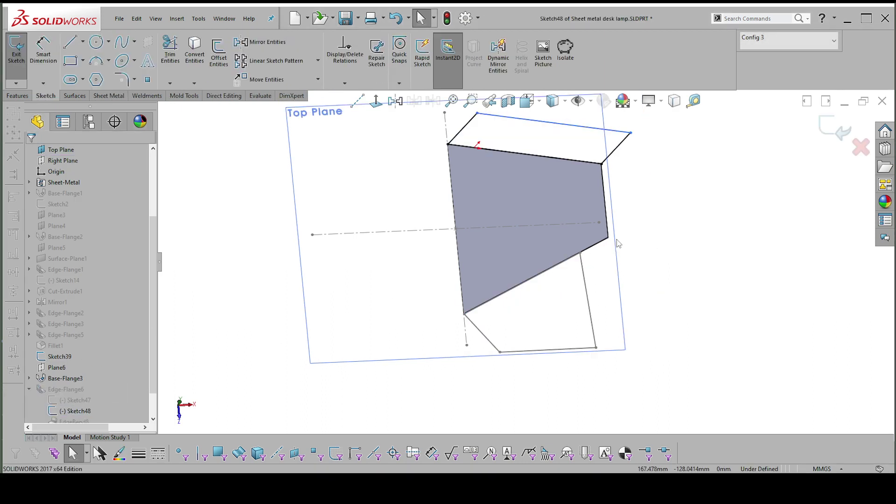
pyautogui.rightClick(671, 155)
pyautogui.click(711, 207)
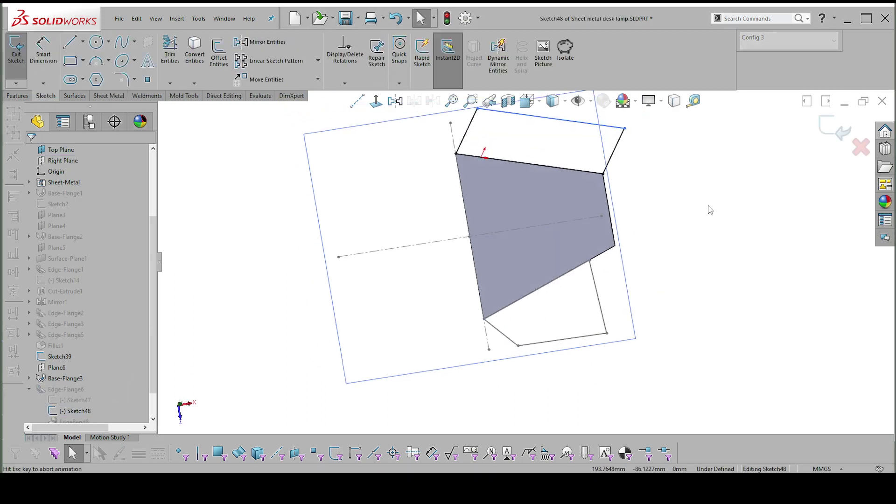
pyautogui.moveTo(645, 190); pyautogui.dragTo(448, 152)
pyautogui.click(693, 186)
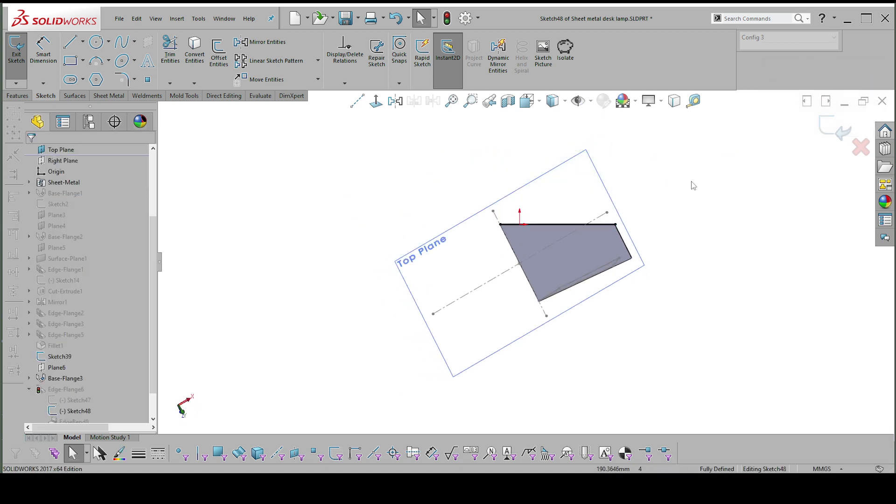
pyautogui.hotkey('ctrl', 'v')
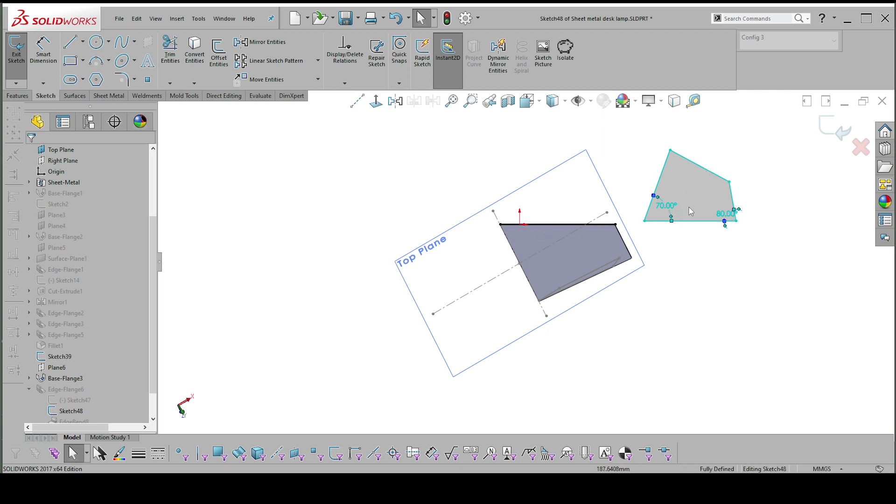
pyautogui.scroll(-2, 716, 195)
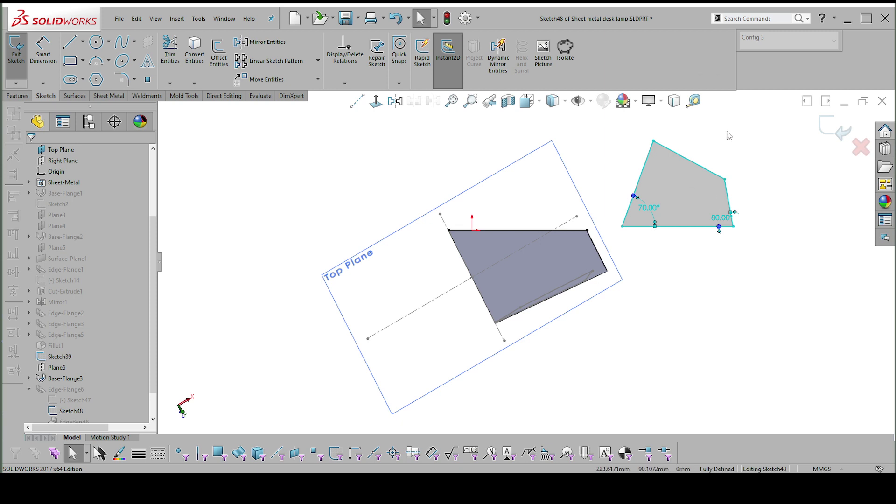
# Step: Draw a vertical construction line down from the midpoint of the pasted base line and mirror the profile about it
pyautogui.press('l')
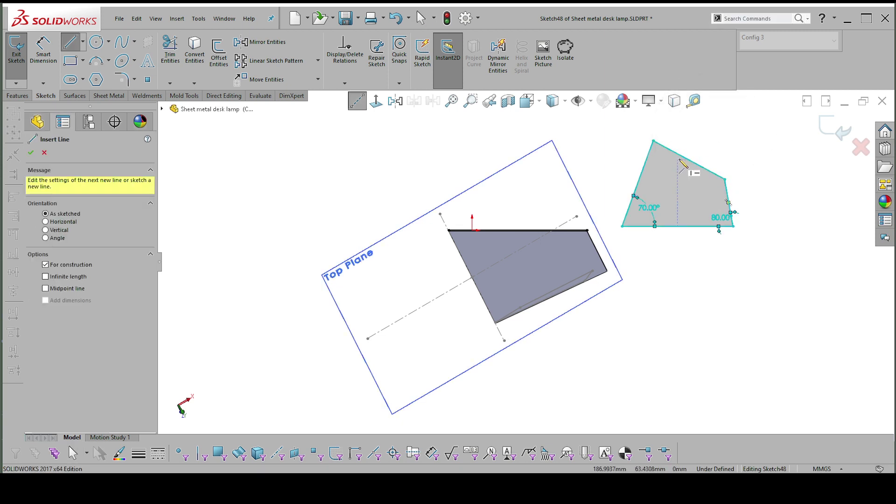
pyautogui.click(678, 227)
pyautogui.click(677, 295)
pyautogui.press('Escape')
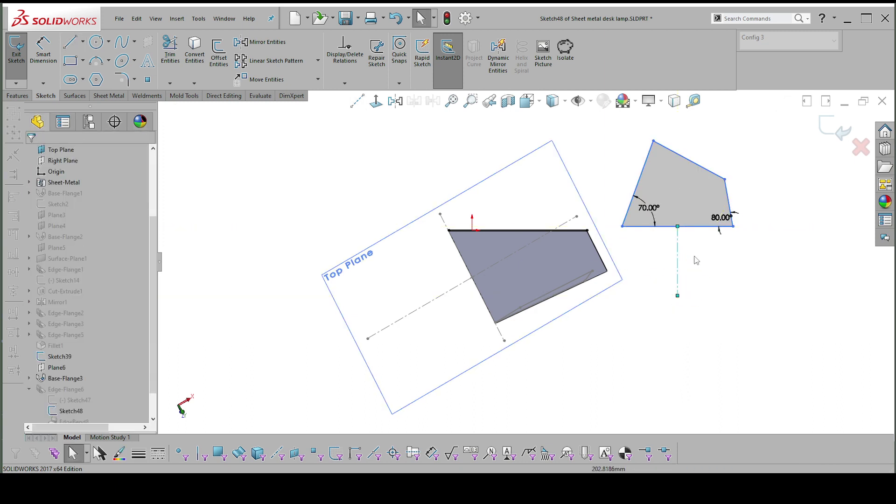
pyautogui.moveTo(770, 246); pyautogui.dragTo(589, 123)
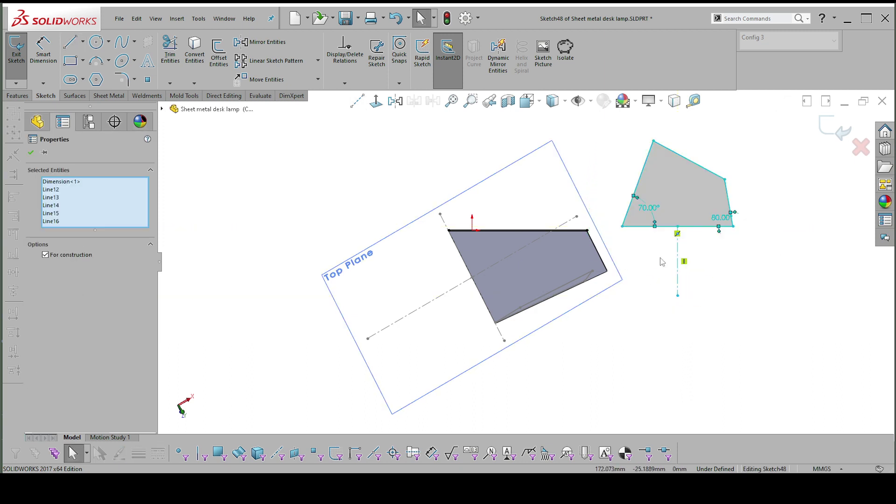
pyautogui.click(396, 100)
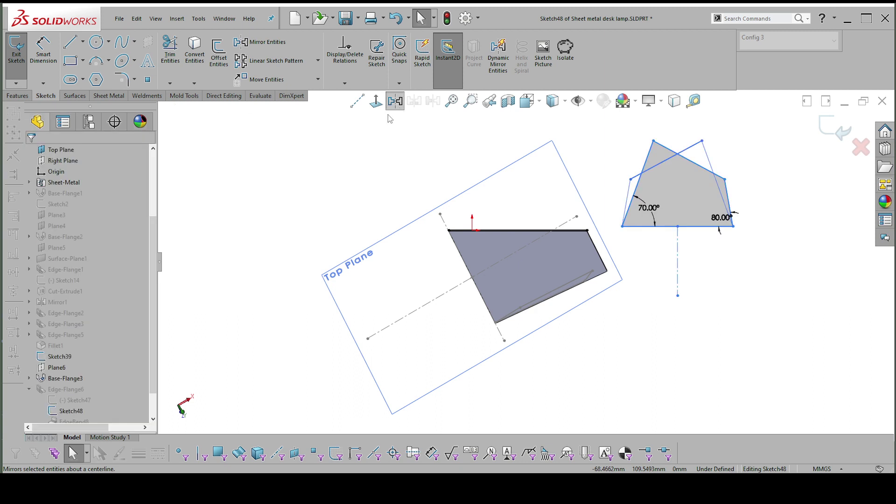
# Step: Delete the original slanted top line and both original side lines, keeping the mirrored profile on the shared base line
pyautogui.scroll(-3, 757, 176)
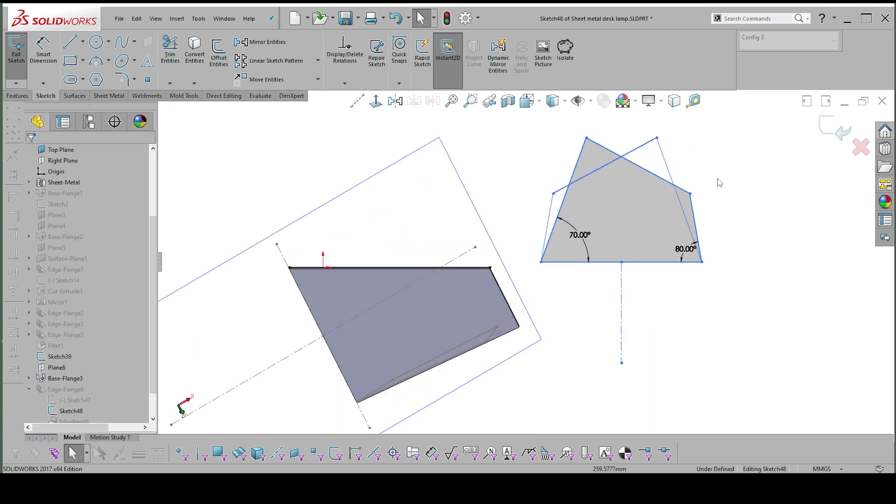
pyautogui.click(595, 146)
pyautogui.click(581, 169)
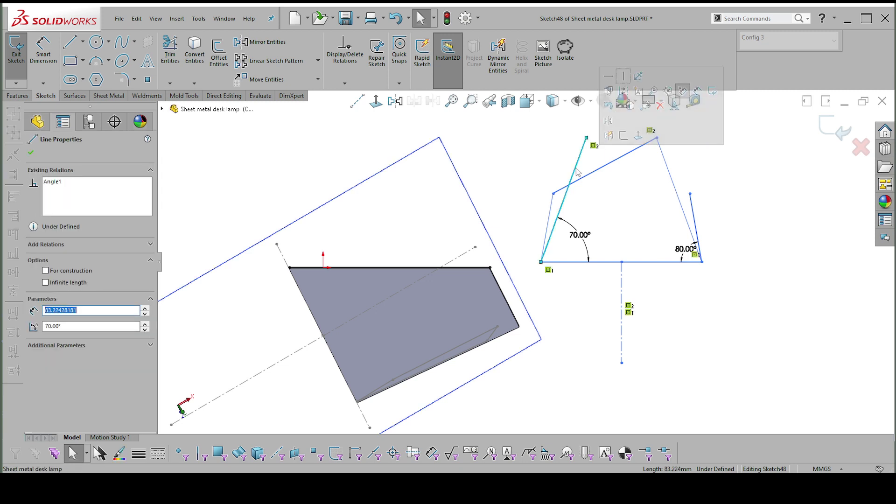
pyautogui.press('Delete')
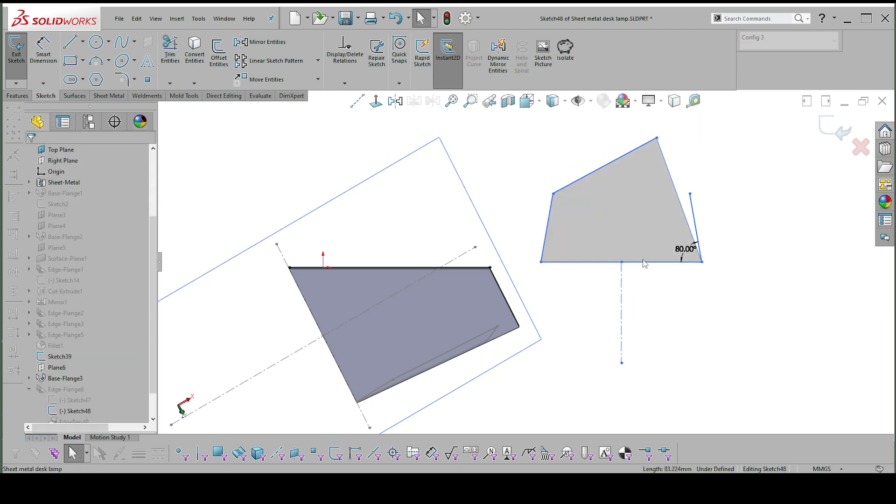
pyautogui.click(694, 214)
pyautogui.press('Delete')
pyautogui.scroll(3, 681, 237)
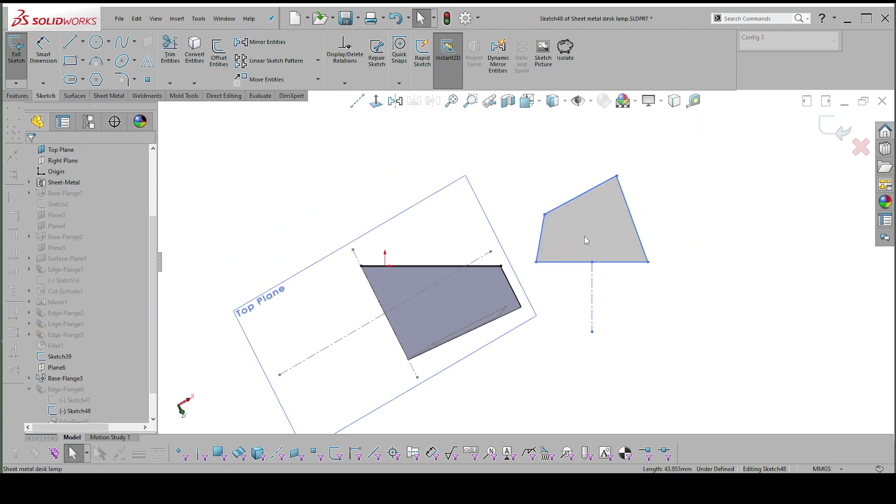
# Step: Make the mirrored profile's base line collinear with the long upper edge of the base flange
pyautogui.click(422, 267)
pyautogui.press('Escape')
pyautogui.click(558, 264)
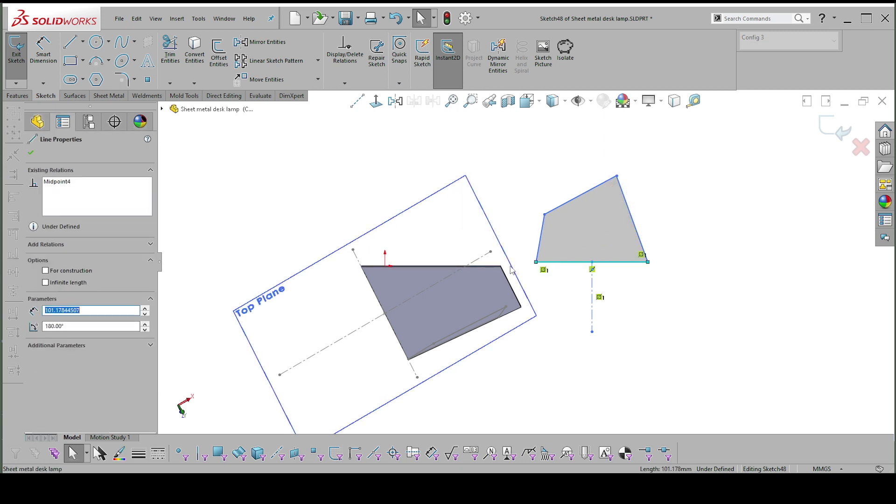
pyautogui.scroll(-6, 438, 266)
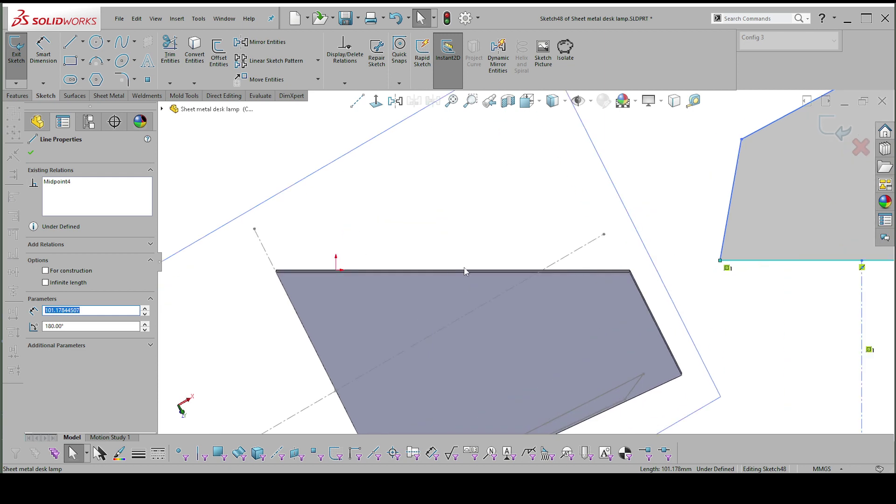
pyautogui.keyDown('ctrl'); pyautogui.click(474, 273); pyautogui.keyUp('ctrl')
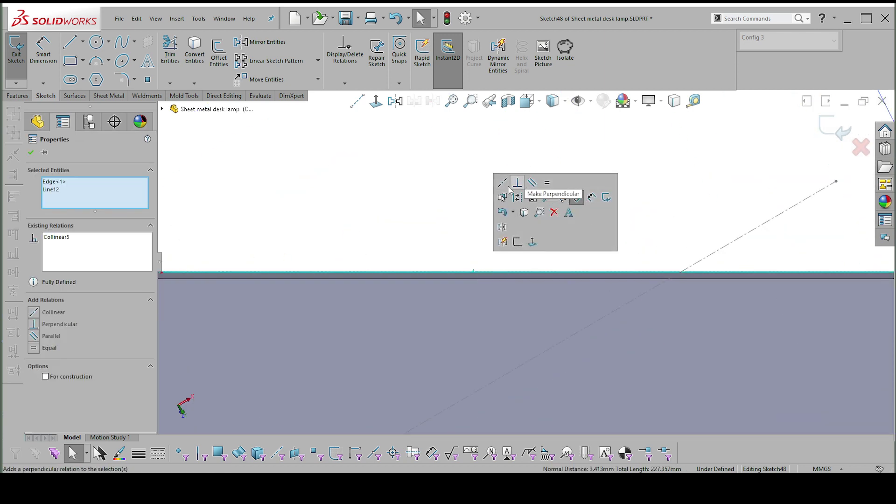
pyautogui.click(504, 184)
pyautogui.click(623, 144)
pyautogui.scroll(5, 653, 218)
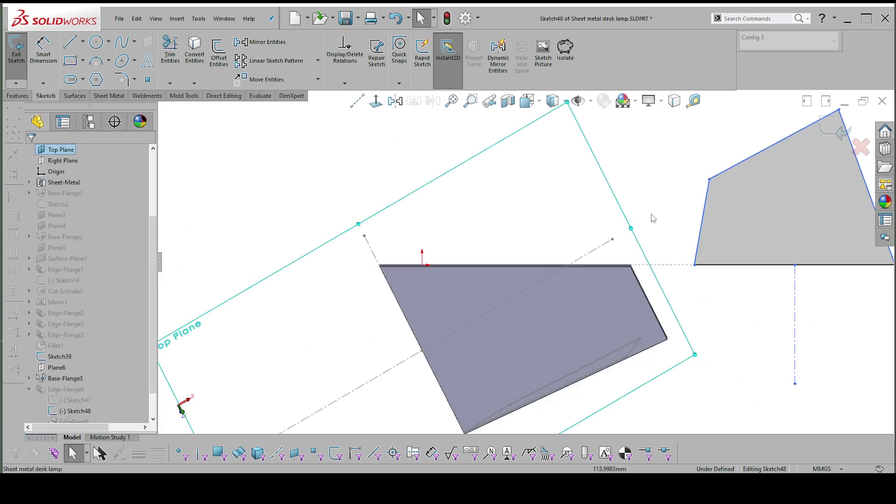
pyautogui.moveTo(695, 266)
pyautogui.mouseDown()
pyautogui.moveTo(480, 268)
pyautogui.moveTo(705, 266)
pyautogui.moveTo(691, 265)
pyautogui.mouseUp()
pyautogui.scroll(4, 690, 251)
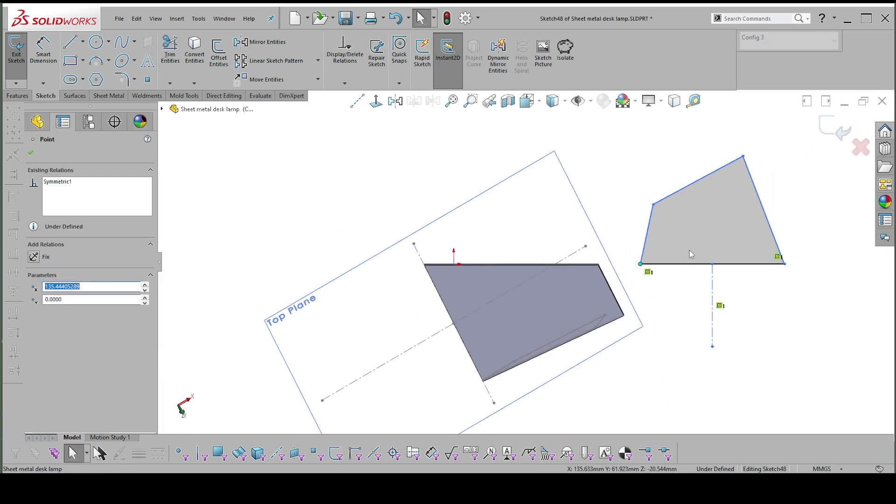
# Step: Delete the vertical construction line used for mirroring the profile
pyautogui.moveTo(600, 181); pyautogui.dragTo(750, 280)
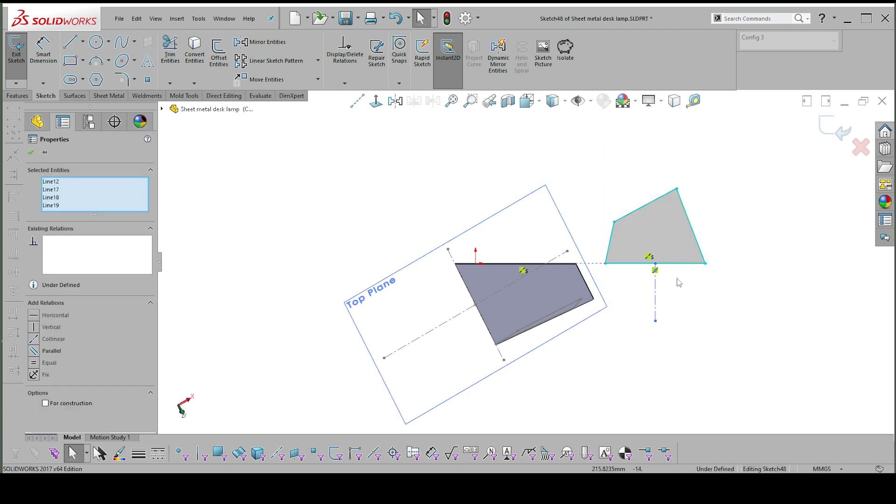
pyautogui.click(675, 285)
pyautogui.click(655, 286)
pyautogui.press('Delete')
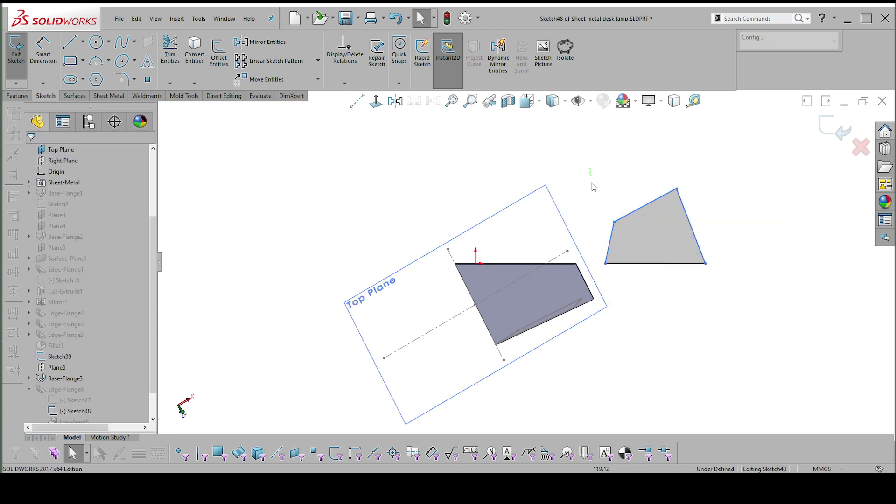
# Step: Move the four profile lines from the base corner at the shorter side onto the base flange's wide-end corner, and exit the sketch
pyautogui.moveTo(589, 169); pyautogui.dragTo(754, 286)
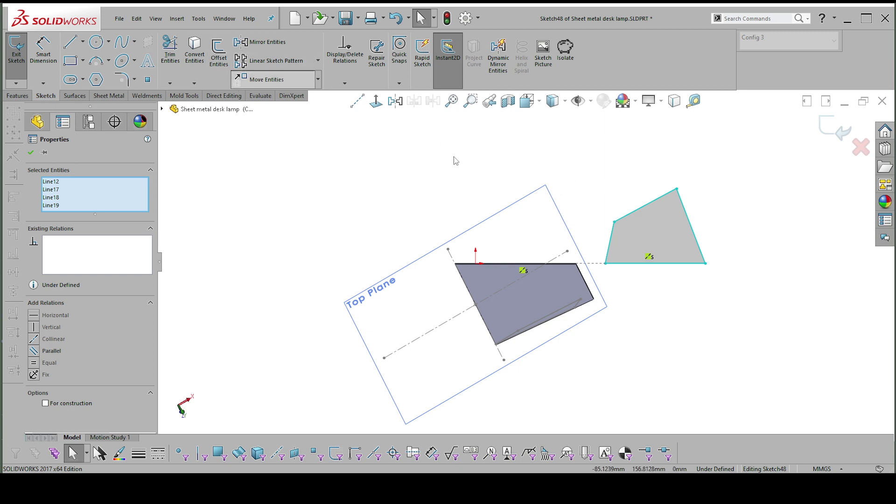
pyautogui.click(605, 263)
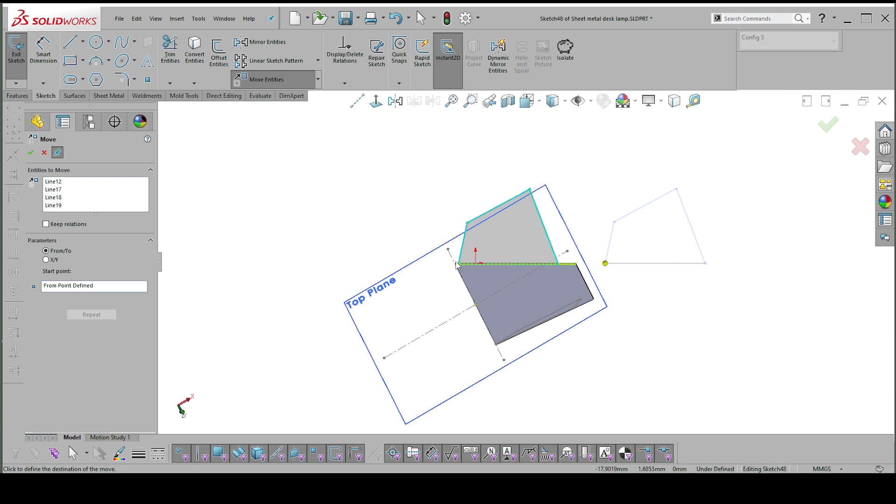
pyautogui.scroll(-4, 460, 265)
pyautogui.click(481, 271)
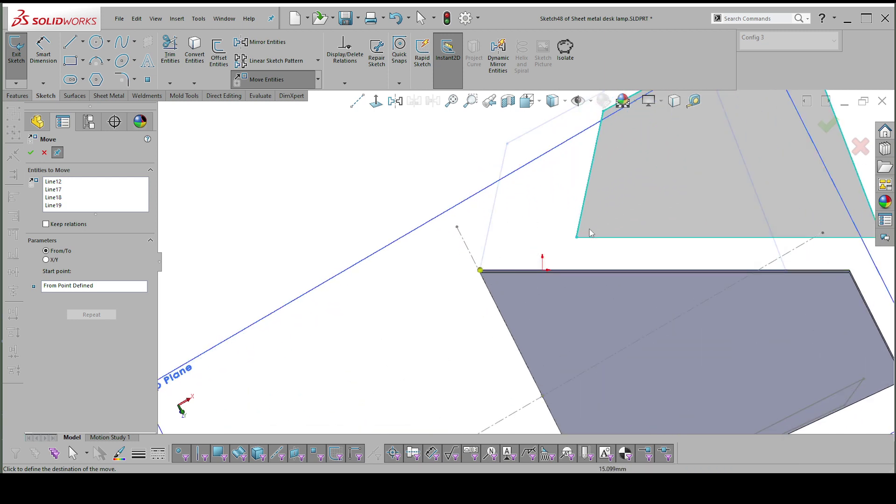
pyautogui.scroll(4, 526, 262)
pyautogui.press('Escape')
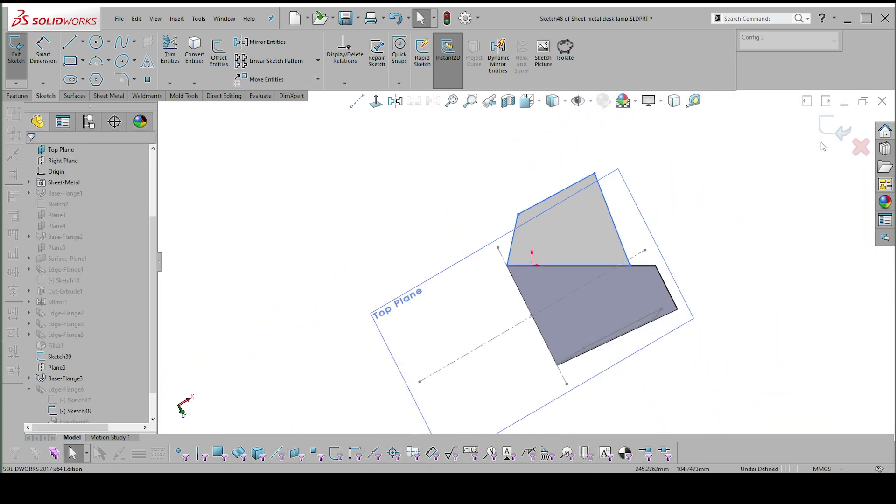
pyautogui.click(841, 133)
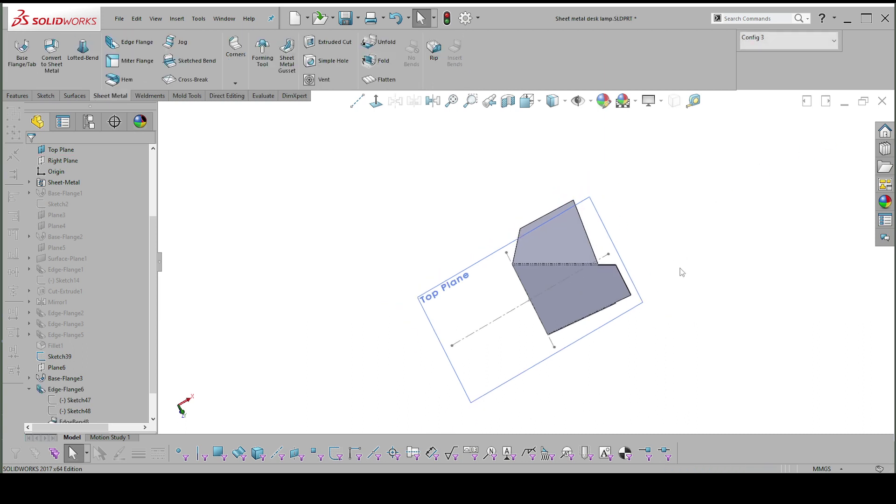
# Step: Edit Edge-Flange6 to remove the second edge, keeping only the flange shaped by Sketch47
pyautogui.moveTo(679, 268)
pyautogui.mouseDown(button='middle')
pyautogui.moveTo(592, 315)
pyautogui.moveTo(612, 285)
pyautogui.moveTo(497, 263)
pyautogui.moveTo(555, 272)
pyautogui.moveTo(503, 288)
pyautogui.mouseUp(button='middle')
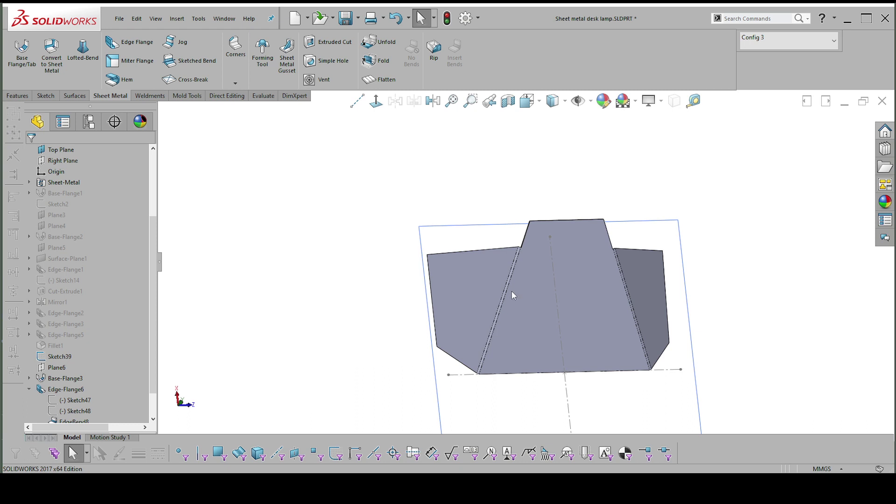
pyautogui.moveTo(570, 282); pyautogui.dragTo(509, 266, button='middle')
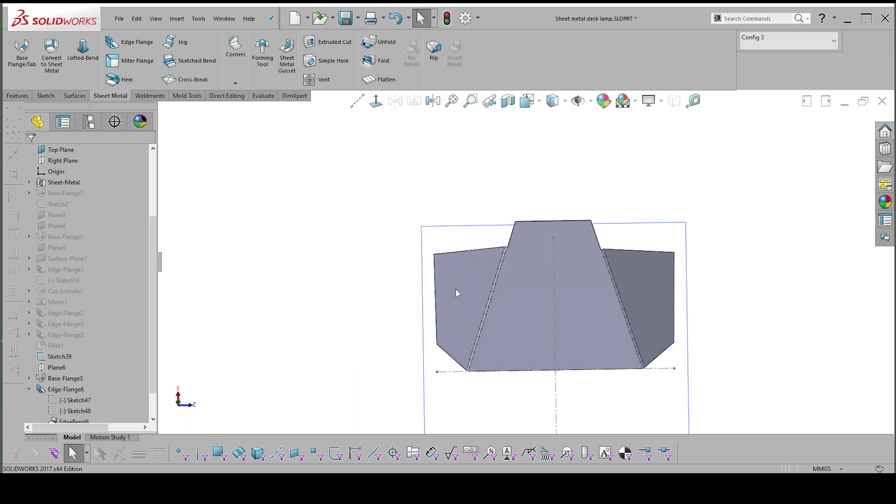
pyautogui.click(70, 390)
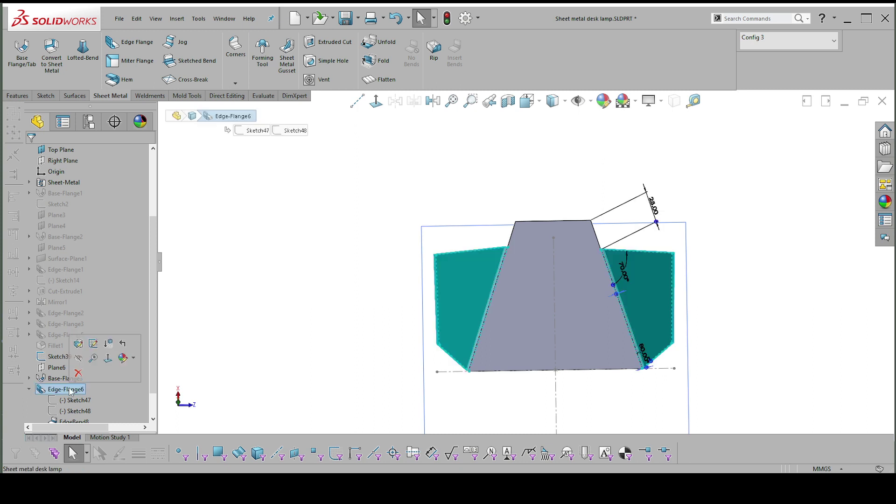
pyautogui.click(79, 344)
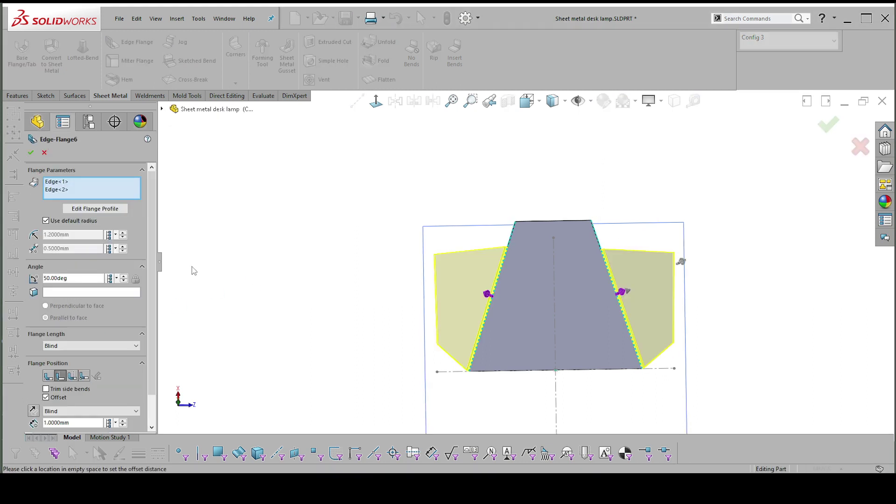
pyautogui.click(58, 190)
pyautogui.press('Delete')
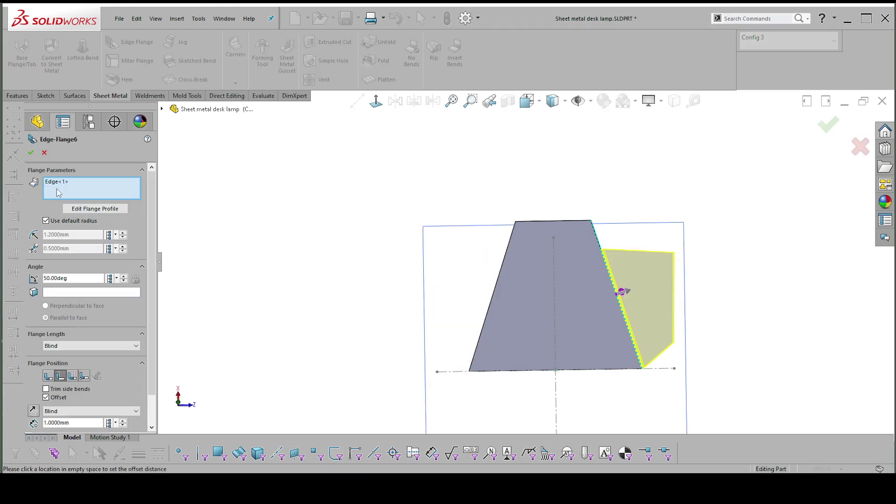
pyautogui.click(31, 152)
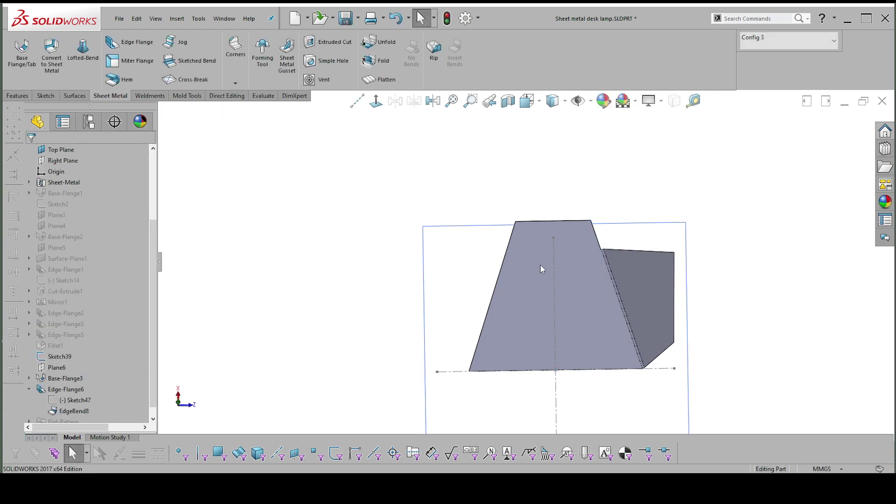
pyautogui.scroll(1, 540, 264)
pyautogui.moveTo(672, 308); pyautogui.dragTo(524, 327, button='middle')
pyautogui.click(649, 331)
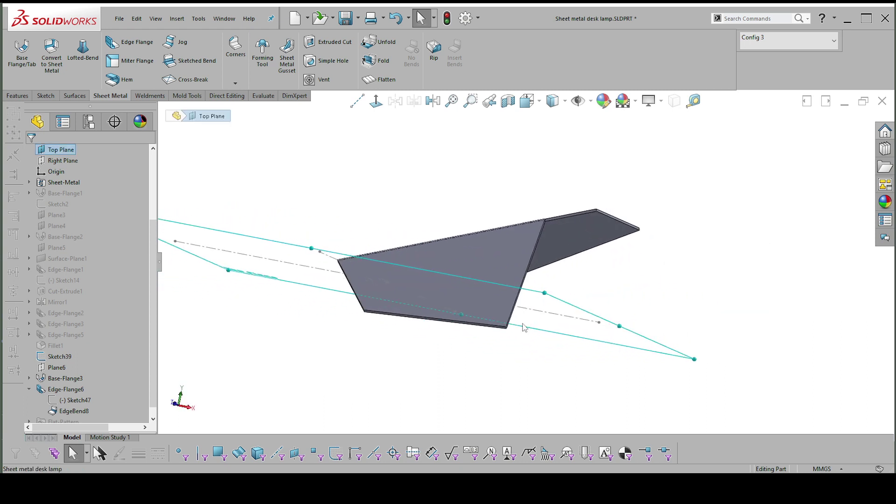
pyautogui.click(469, 327)
pyautogui.moveTo(530, 344); pyautogui.dragTo(738, 275, button='middle')
pyautogui.click(565, 332)
pyautogui.press('Escape')
pyautogui.click(595, 327)
pyautogui.click(789, 265)
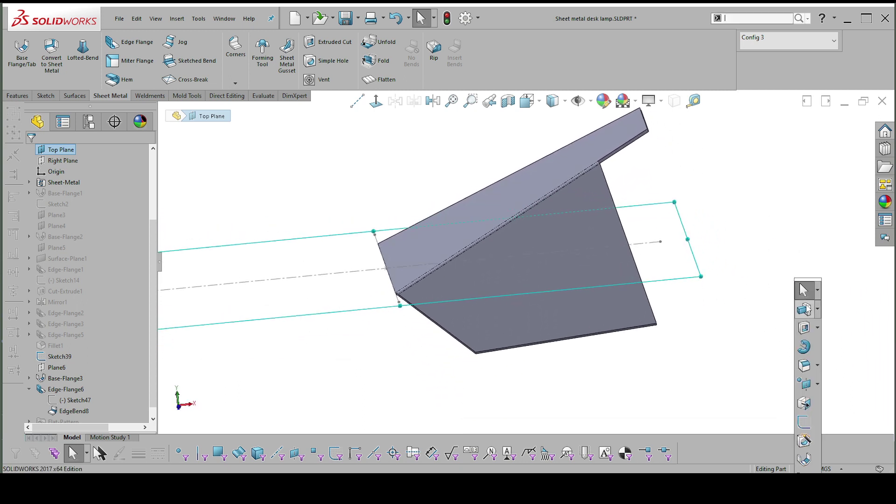
pyautogui.click(684, 313)
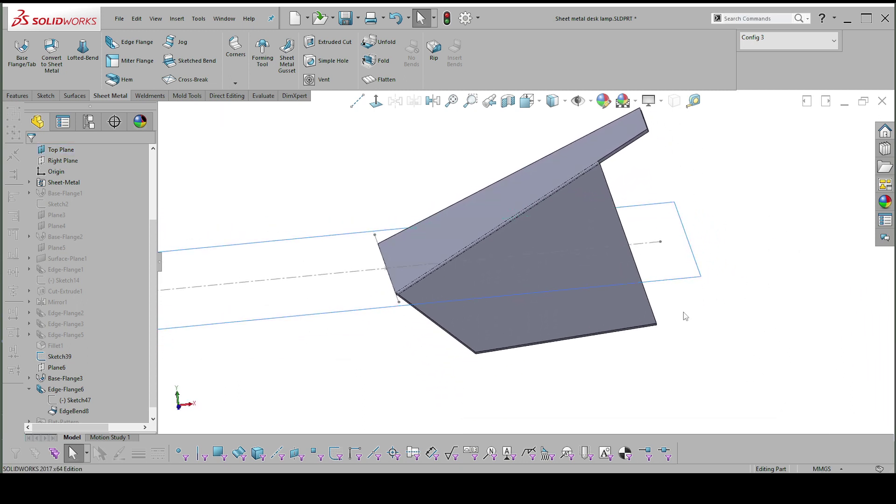
pyautogui.click(676, 282)
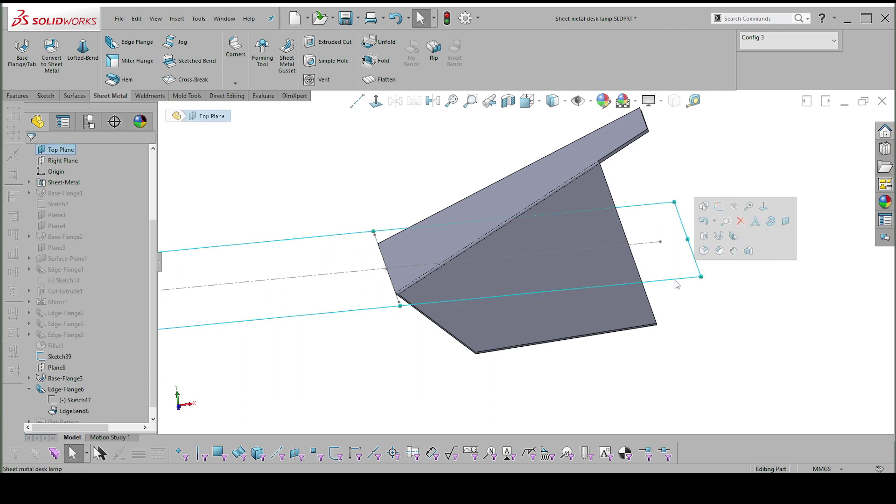
# Step: Create a reference plane offset 7 mm below the Top Plane, with the offset direction flipped
pyautogui.keyDown('ctrl'); pyautogui.moveTo(674, 282); pyautogui.dragTo(437, 323); pyautogui.keyUp('ctrl')
pyautogui.press('Down')
pyautogui.press('Down')
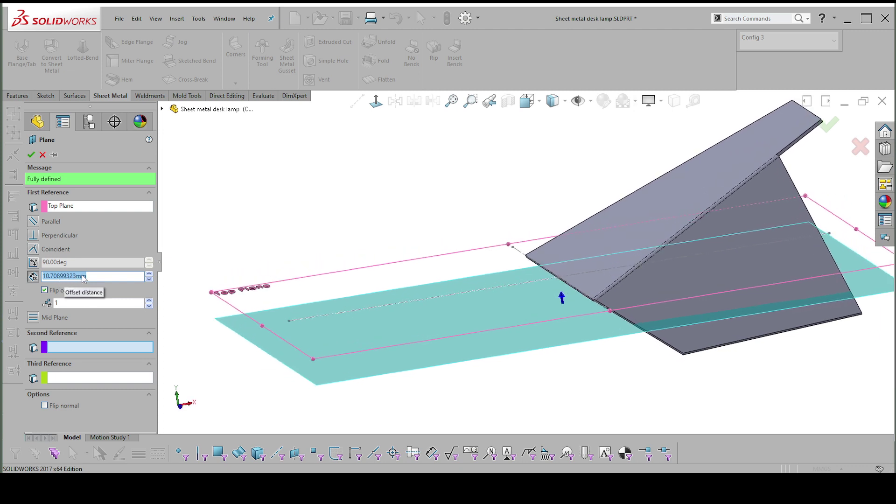
pyautogui.write('7')
pyautogui.press('Return')
pyautogui.press('Down')
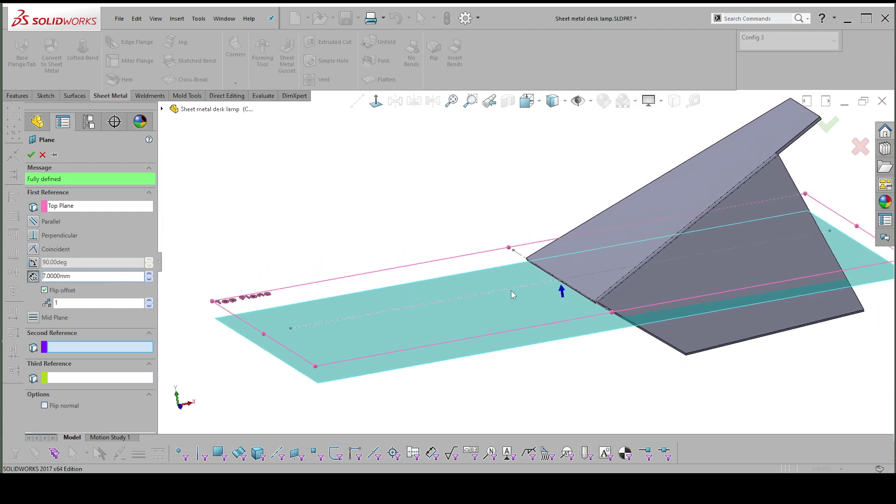
pyautogui.click(32, 158)
# Step: Examine from the left side view where the offset plane crosses the angled edge flange
pyautogui.moveTo(444, 184); pyautogui.dragTo(654, 262, button='middle')
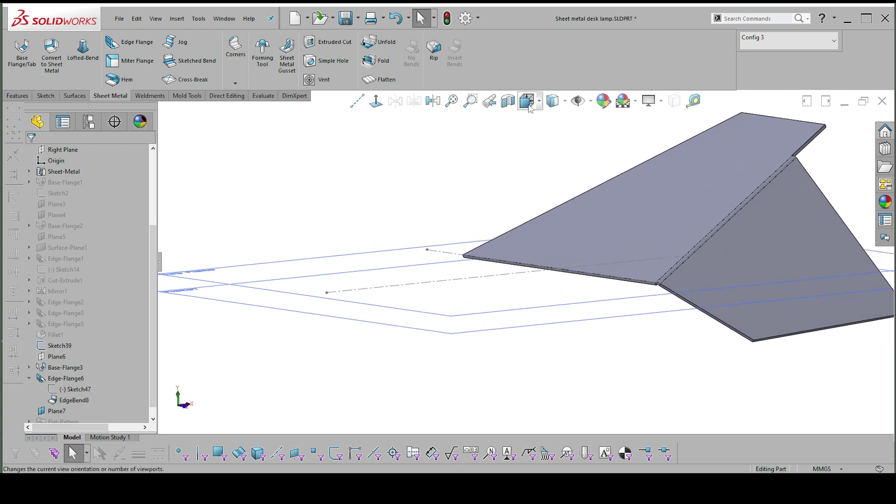
pyautogui.press('f')
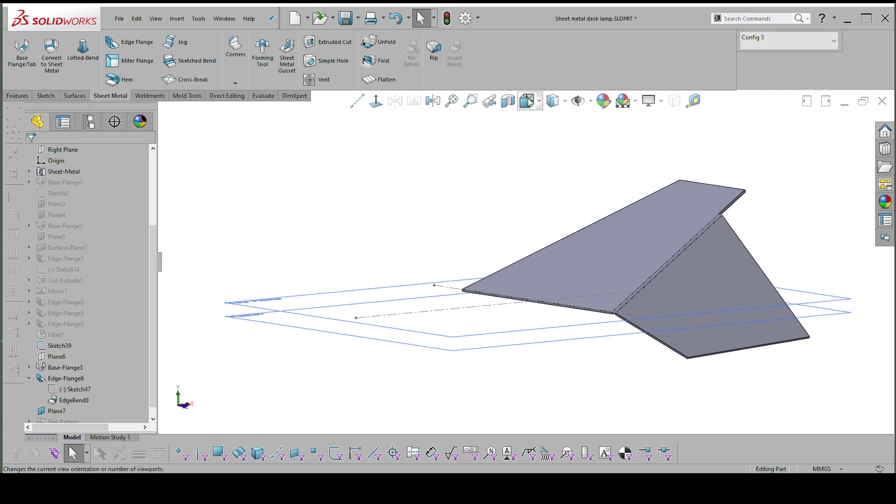
pyautogui.click(553, 100)
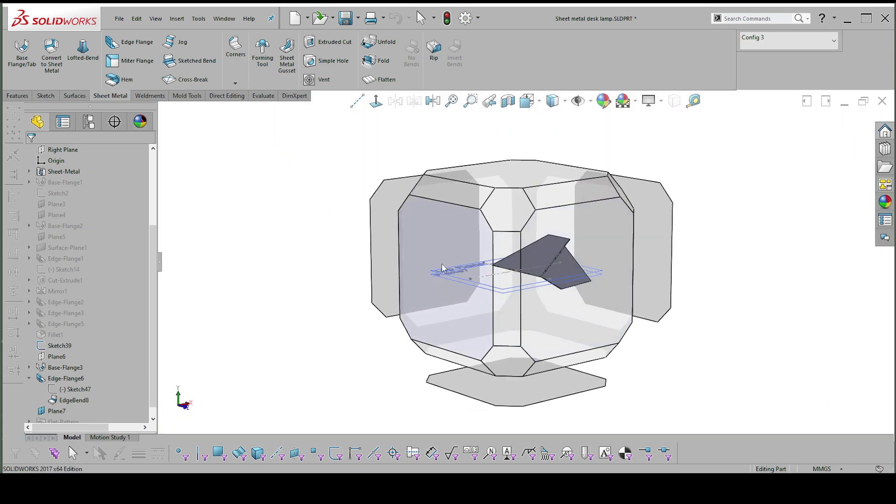
pyautogui.click(444, 269)
pyautogui.scroll(-3, 674, 342)
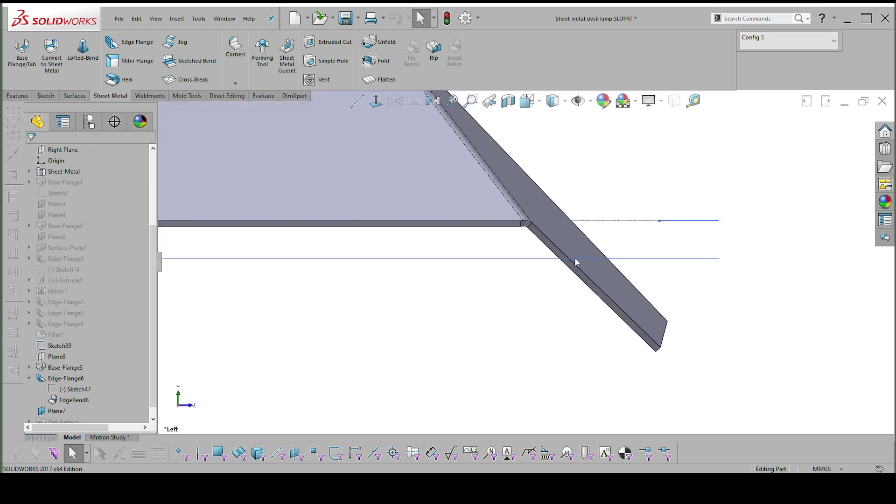
pyautogui.scroll(-2, 581, 258)
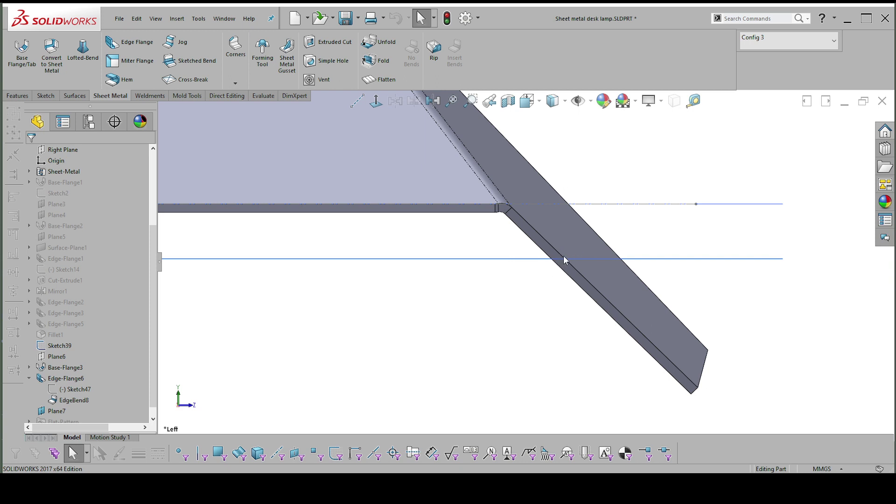
pyautogui.scroll(2, 564, 256)
pyautogui.scroll(-1, 546, 264)
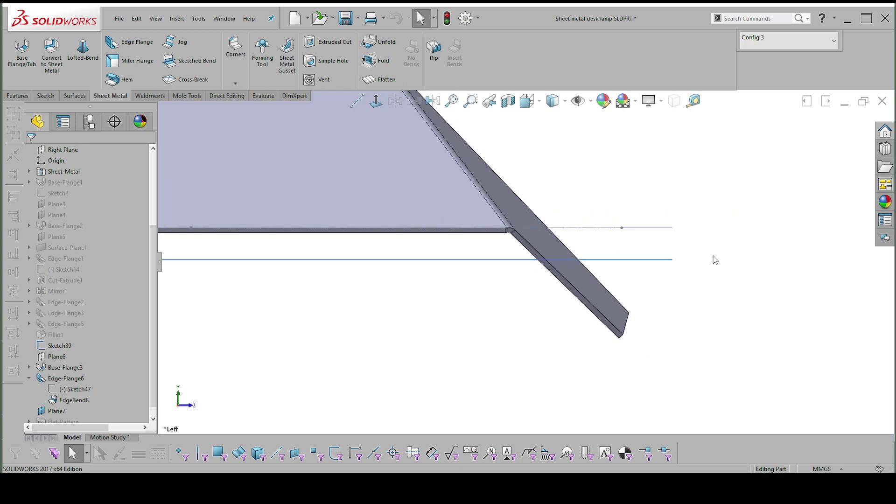
pyautogui.moveTo(712, 256); pyautogui.dragTo(621, 275, button='middle')
# Step: Open Sketch47 of the edge flange, inspect its profile head-on and normal to the Right Plane, and exit the sketch
pyautogui.click(619, 274)
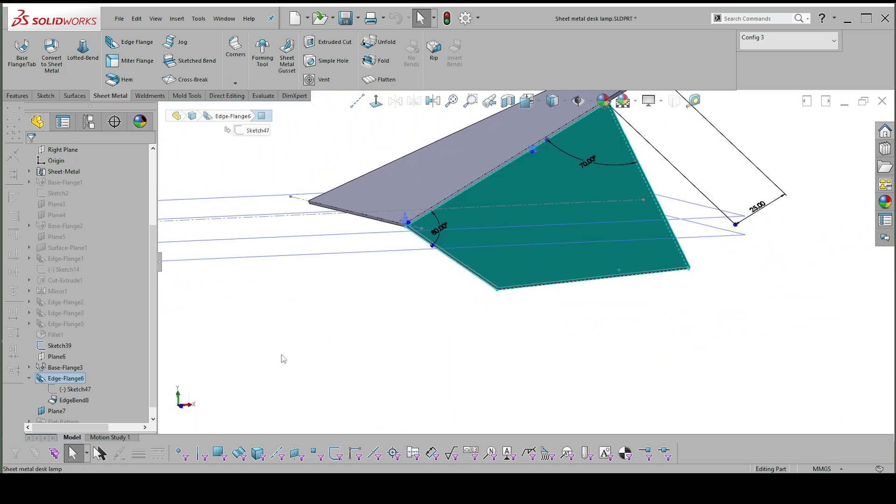
pyautogui.click(74, 389)
pyautogui.click(91, 345)
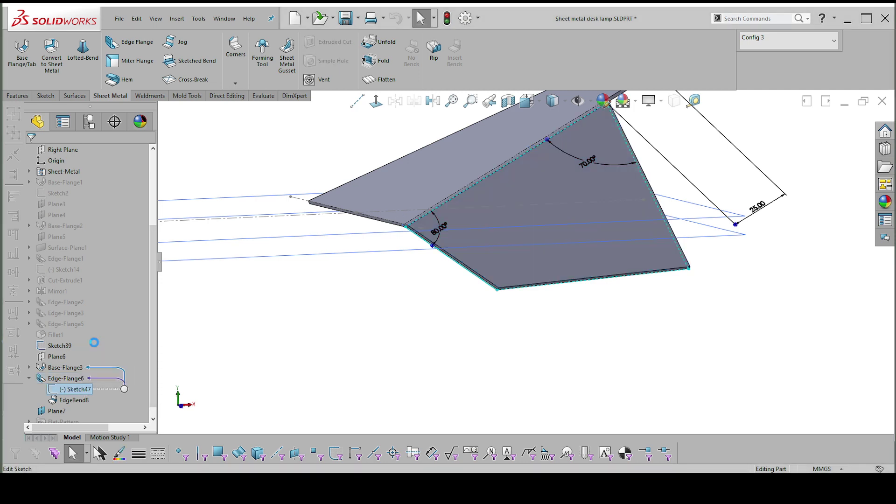
pyautogui.rightClick(610, 314)
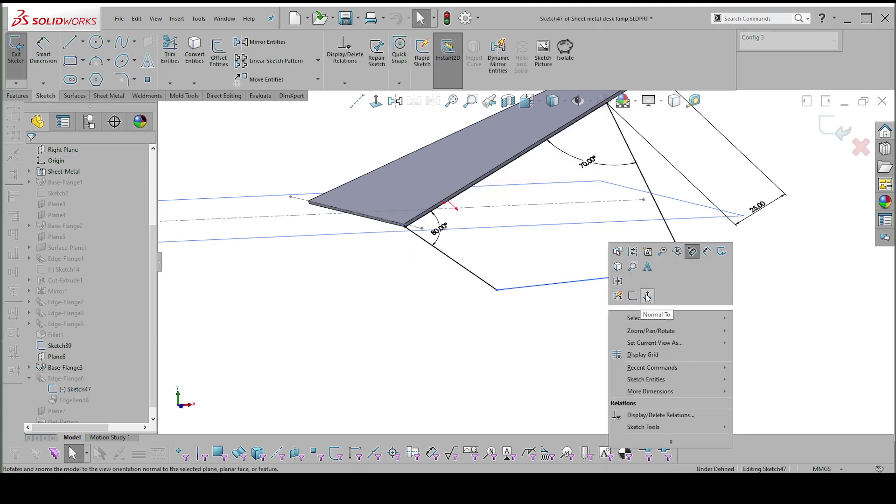
pyautogui.click(648, 298)
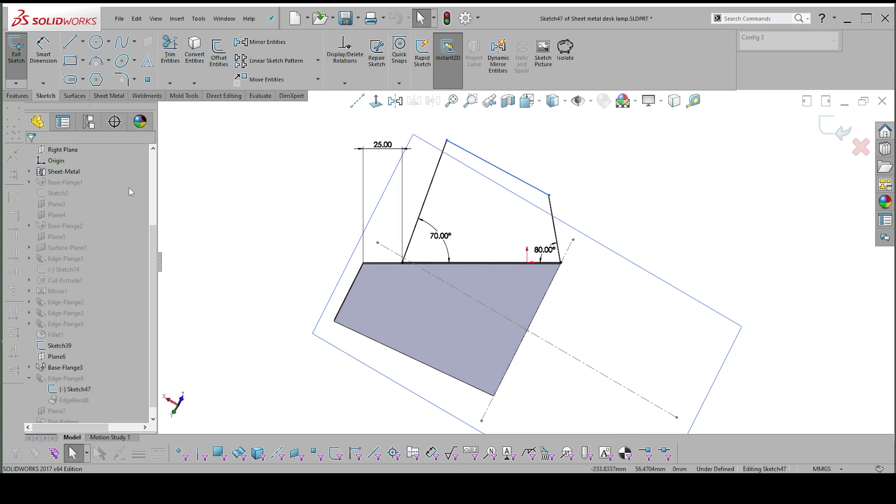
pyautogui.scroll(4, 62, 188)
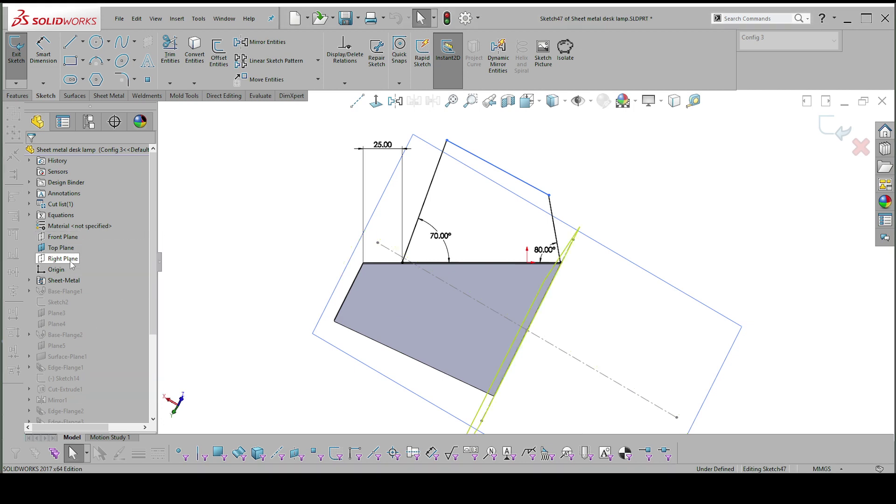
pyautogui.click(63, 259)
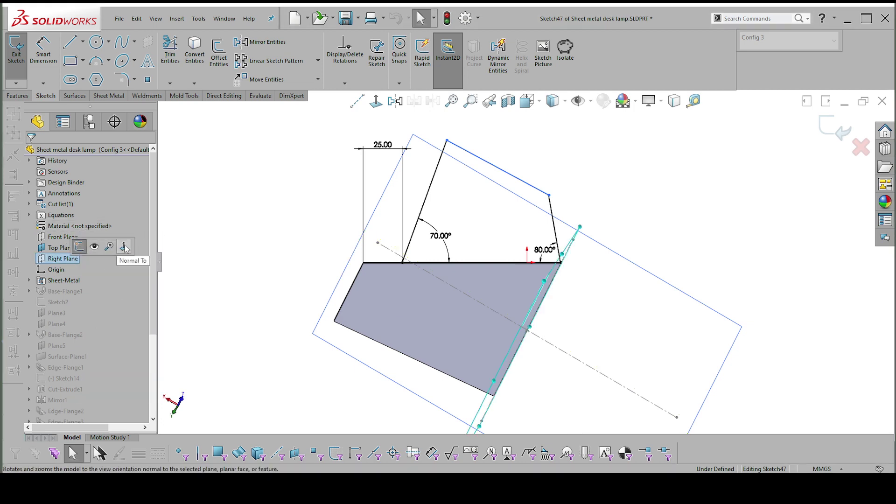
pyautogui.click(125, 247)
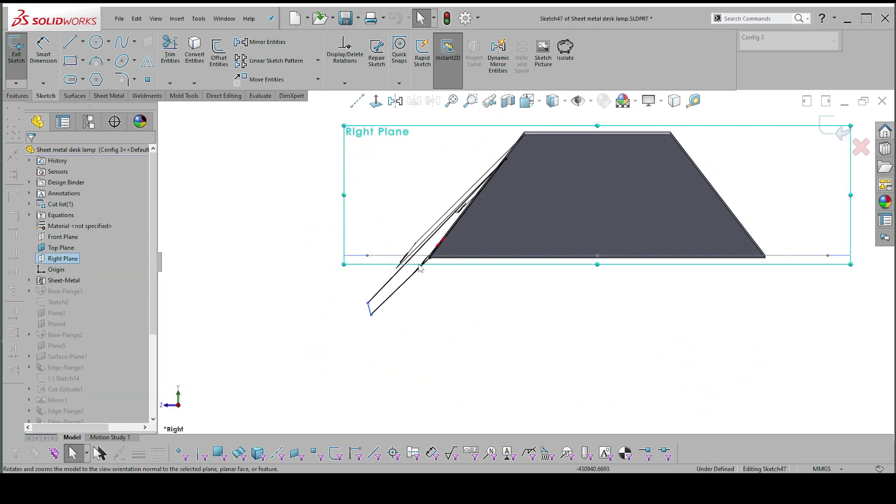
pyautogui.click(843, 141)
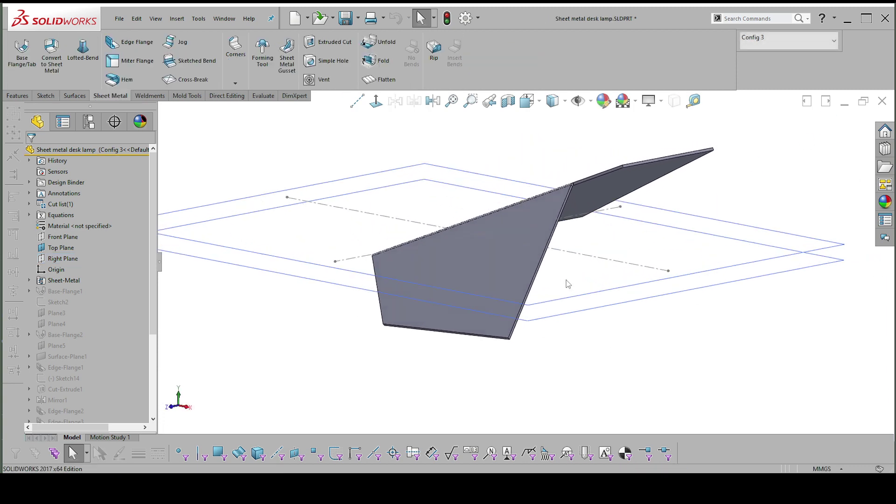
pyautogui.moveTo(568, 284); pyautogui.dragTo(387, 300, button='middle')
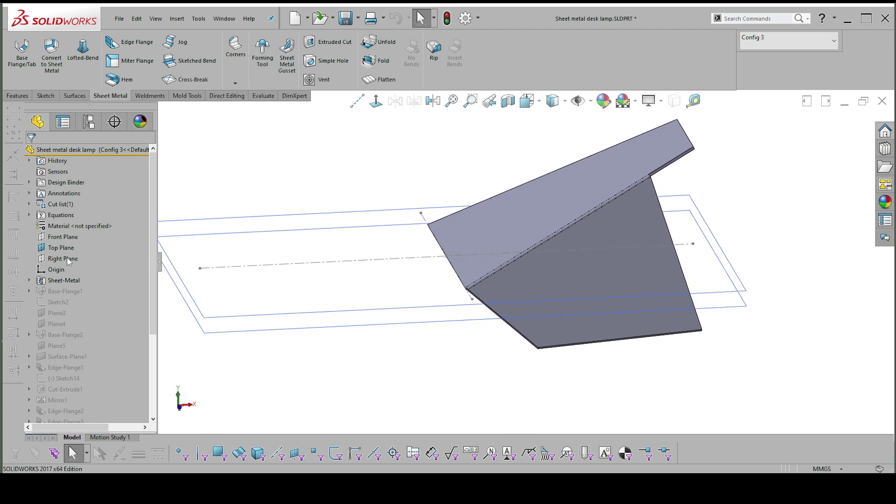
pyautogui.moveTo(462, 280); pyautogui.dragTo(482, 288, button='middle')
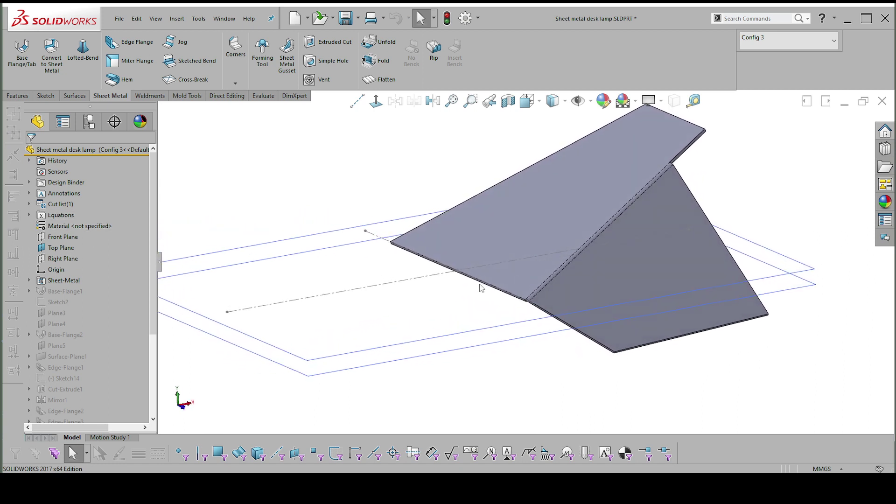
pyautogui.moveTo(636, 295); pyautogui.dragTo(482, 299, button='middle')
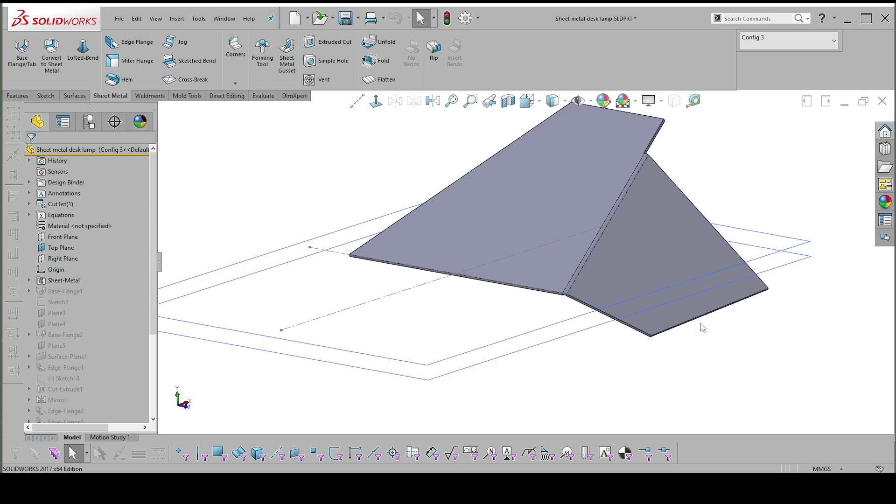
pyautogui.moveTo(698, 312); pyautogui.dragTo(716, 310, button='middle')
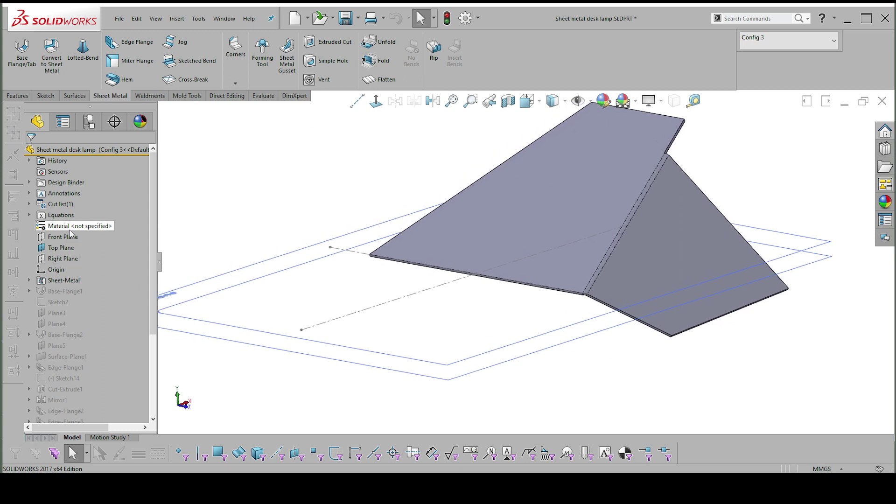
# Step: Sketch a horizontal line about 136 mm long on the Front Plane, along the offset plane and across the edge flange, and exit the sketch
pyautogui.click(64, 238)
pyautogui.moveTo(530, 250); pyautogui.dragTo(288, 174, button='middle')
pyautogui.rightClick(288, 174)
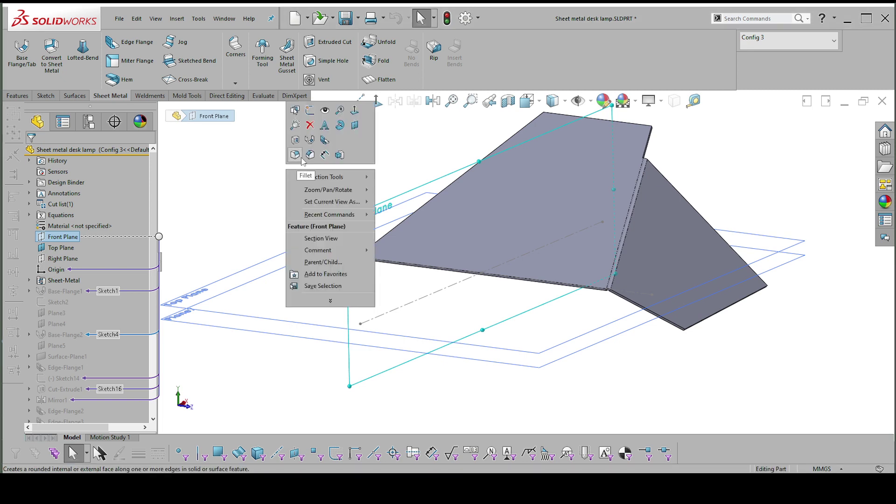
pyautogui.click(311, 111)
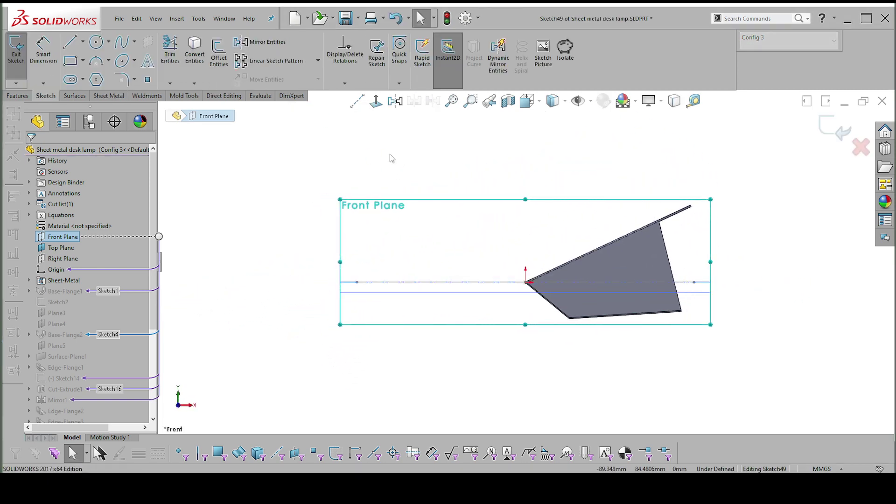
pyautogui.scroll(-5, 708, 312)
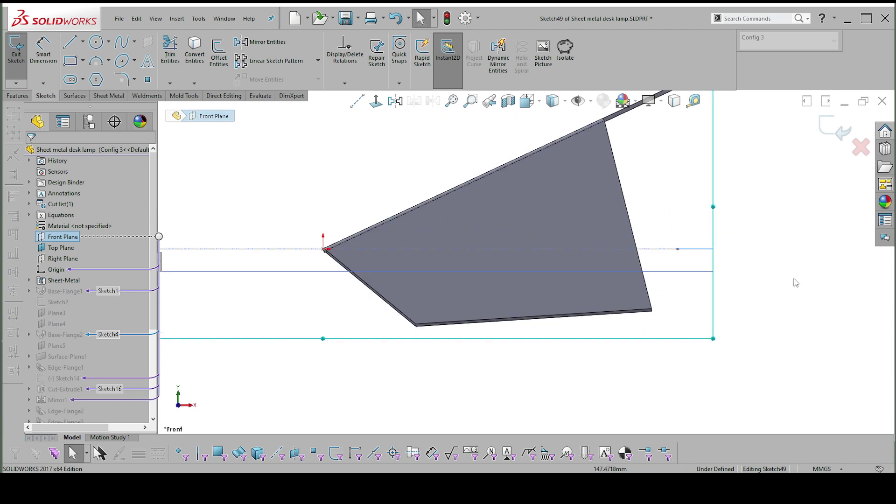
pyautogui.press('s')
pyautogui.click(852, 309)
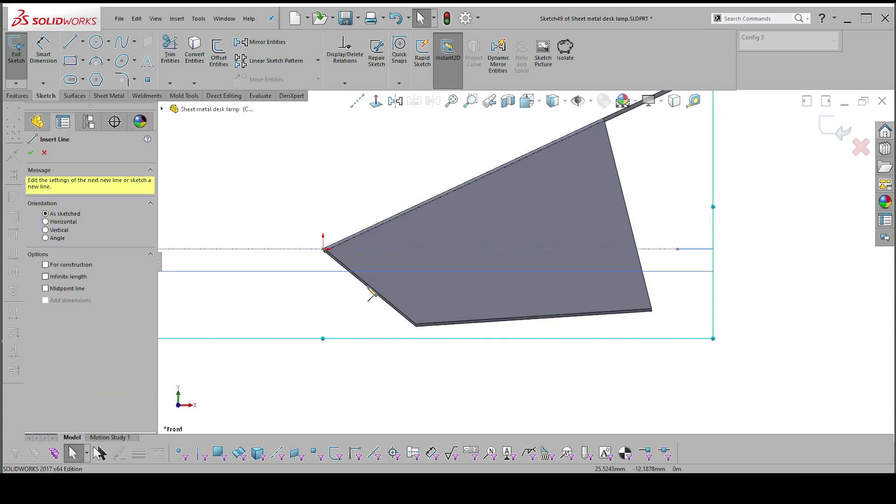
pyautogui.click(276, 272)
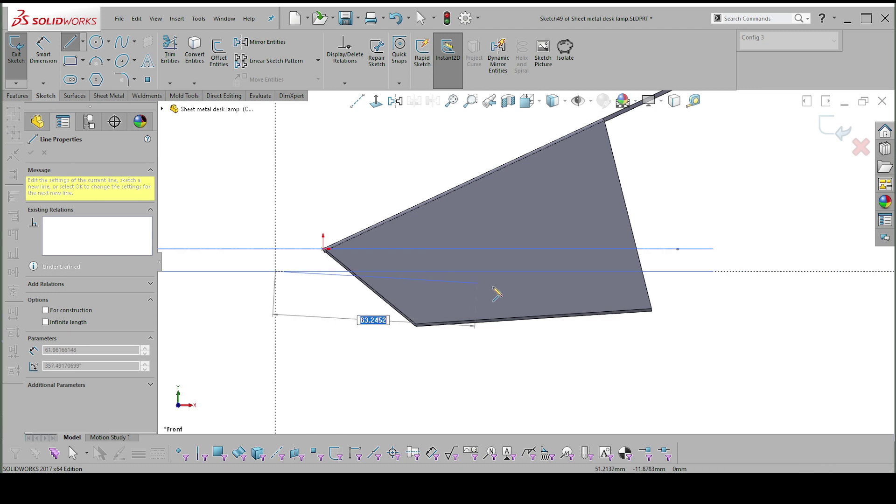
pyautogui.click(710, 271)
pyautogui.press('Escape')
pyautogui.press('Escape')
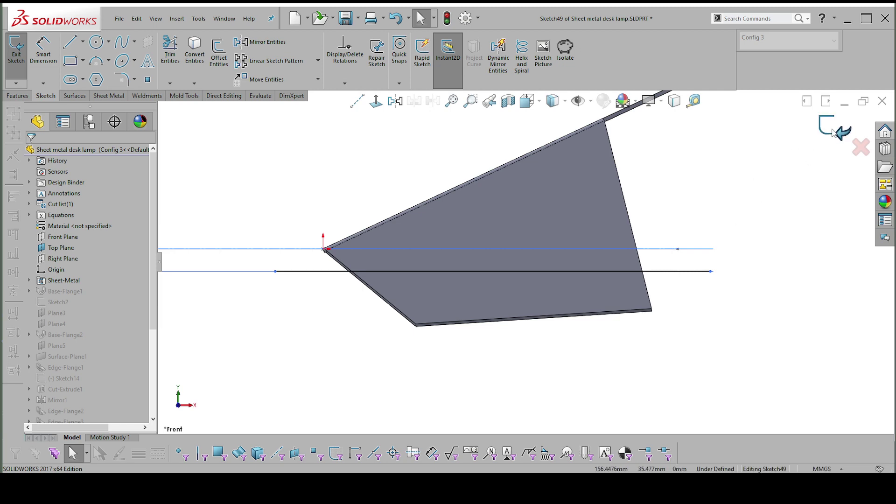
pyautogui.click(830, 137)
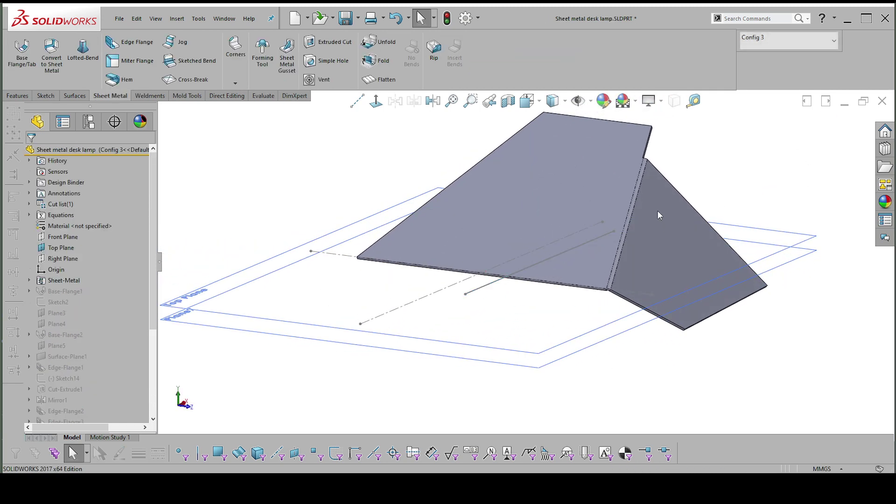
pyautogui.click(471, 292)
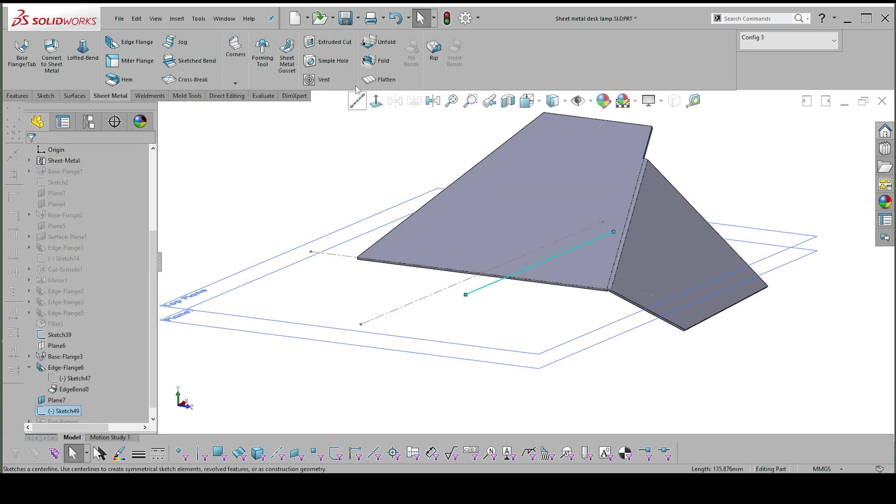
pyautogui.click(12, 98)
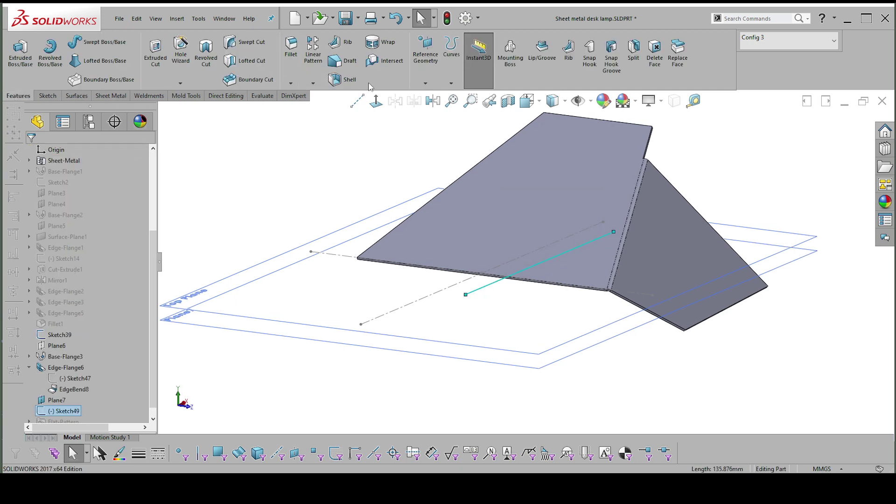
pyautogui.click(455, 59)
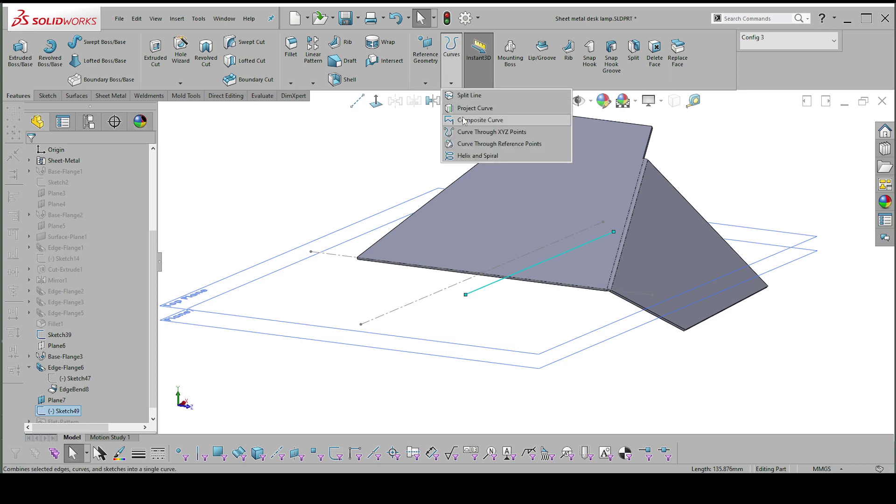
pyautogui.click(466, 109)
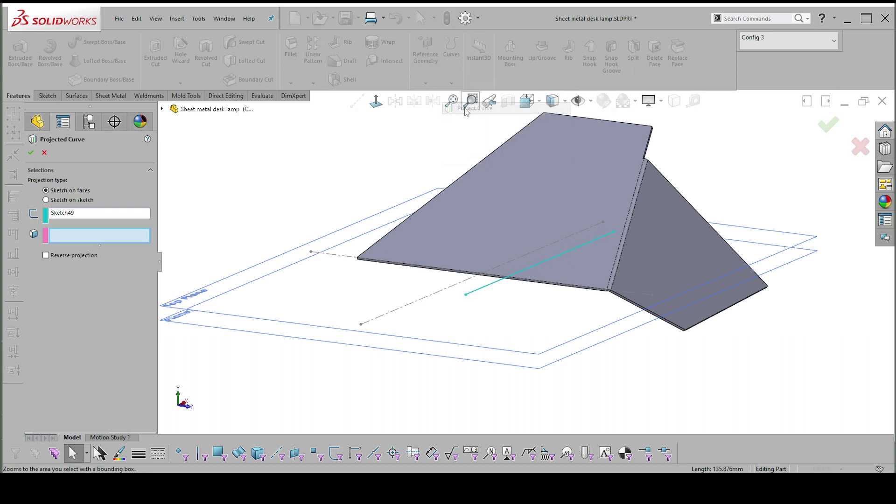
pyautogui.keyDown('ctrl'); pyautogui.moveTo(751, 238); pyautogui.dragTo(652, 284, button='middle'); pyautogui.keyUp('ctrl')
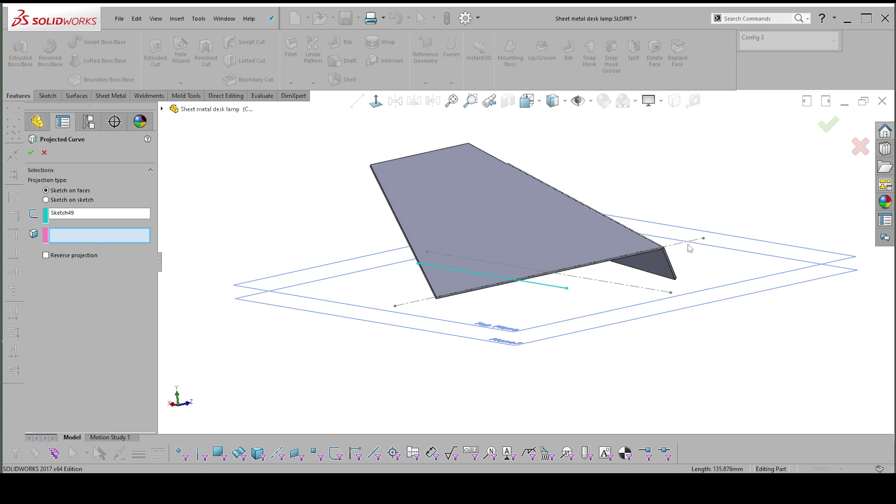
pyautogui.press('Escape')
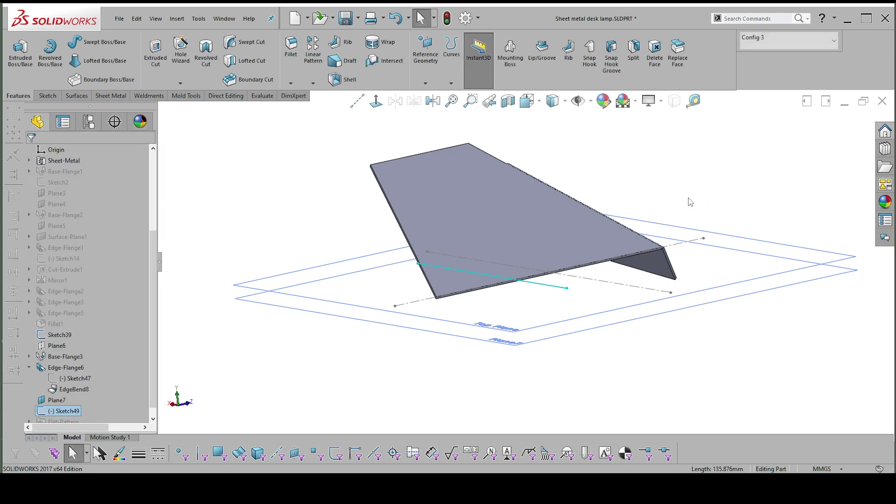
pyautogui.click(451, 46)
pyautogui.click(453, 49)
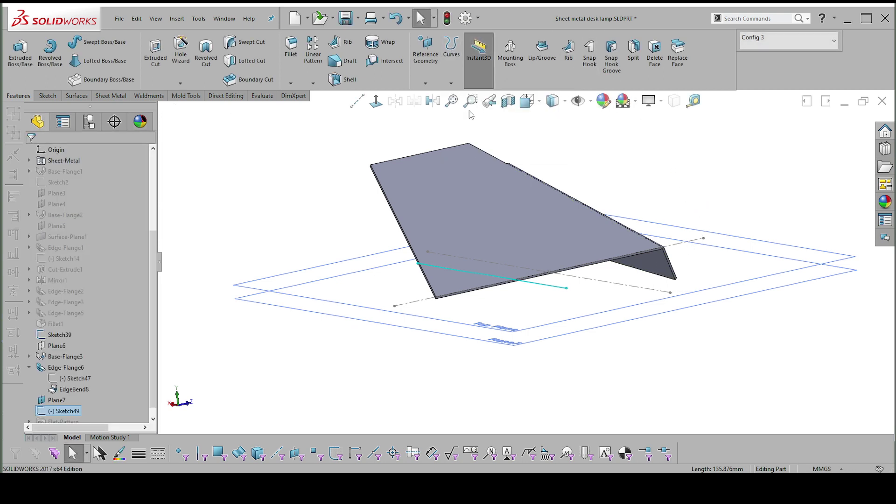
pyautogui.click(458, 67)
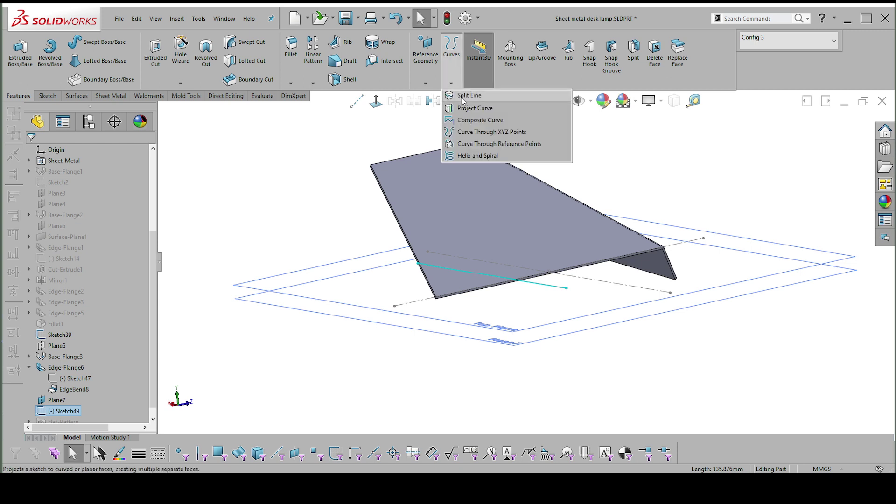
pyautogui.click(653, 171)
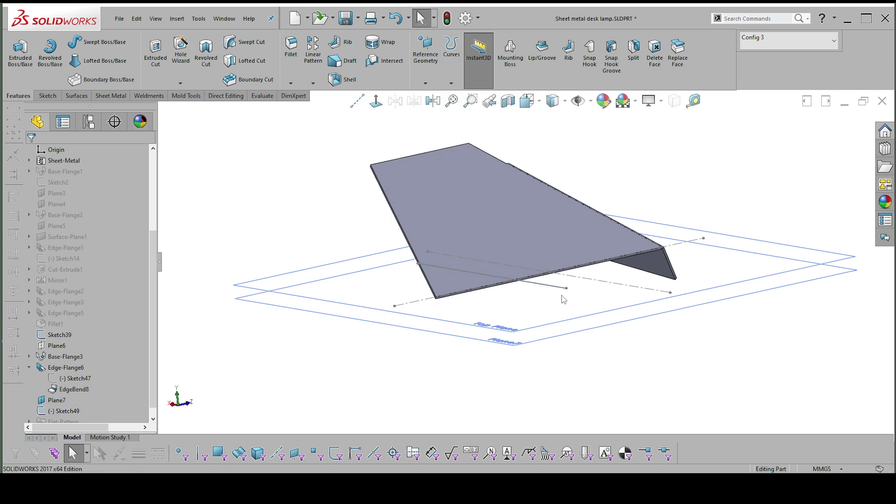
# Step: Start a sheet metal Extruded Cut using the horizontal line sketch across the edge flange as its contour
pyautogui.click(551, 288)
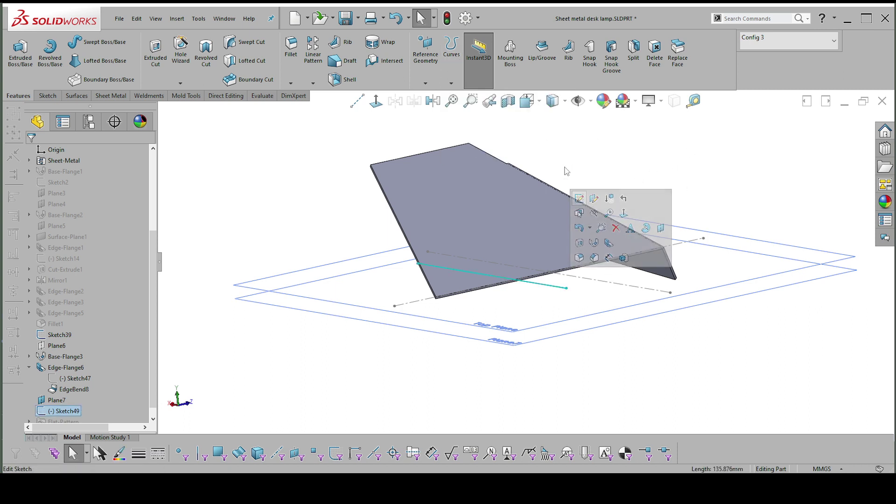
pyautogui.click(493, 69)
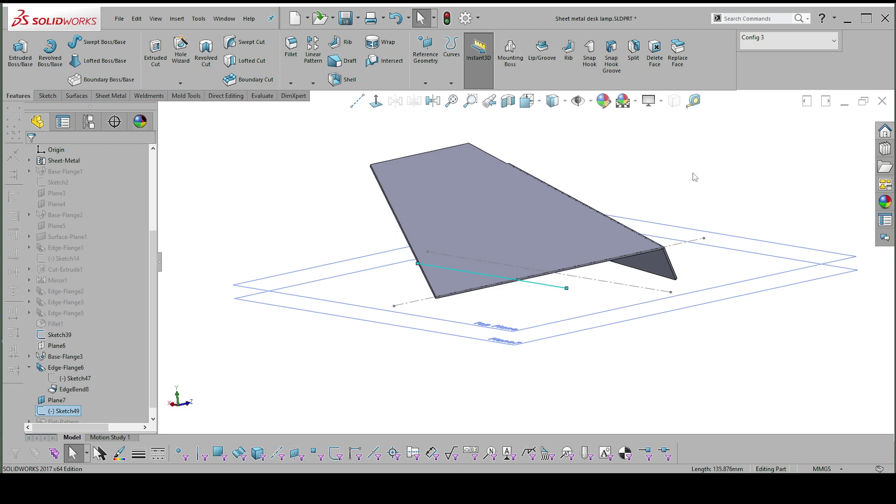
pyautogui.moveTo(692, 175); pyautogui.dragTo(660, 182, button='middle')
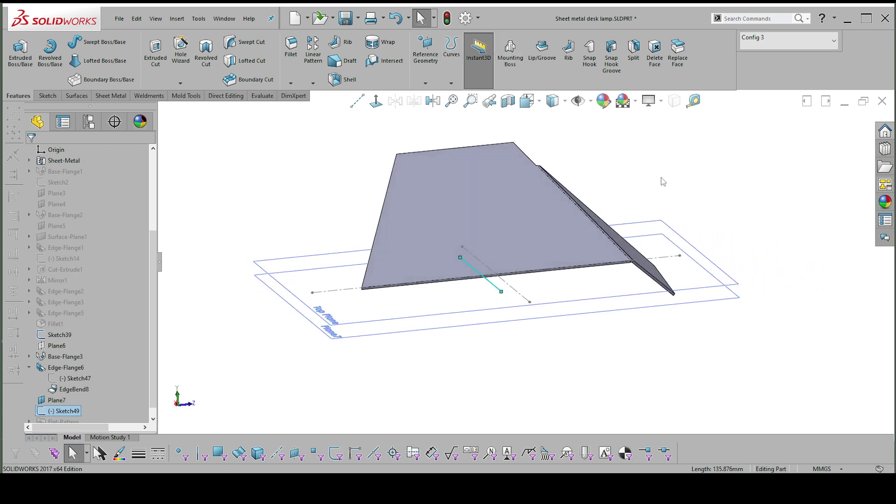
pyautogui.moveTo(663, 182); pyautogui.dragTo(719, 178, button='right')
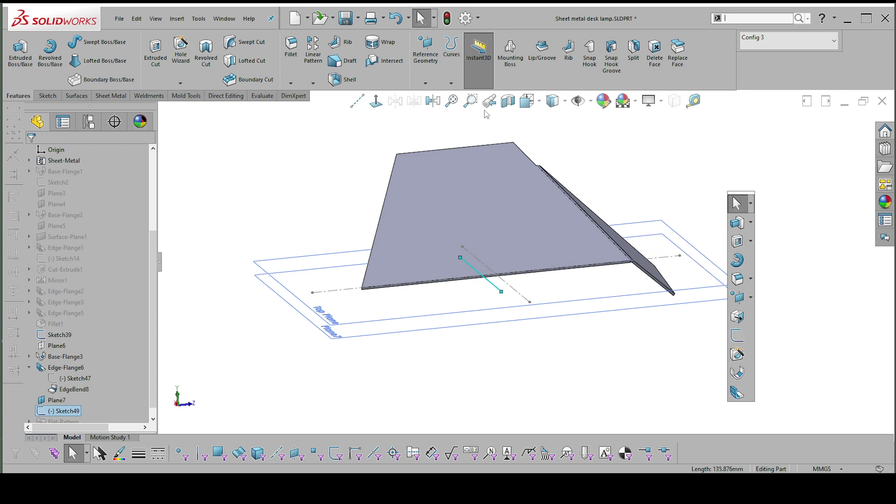
pyautogui.click(110, 99)
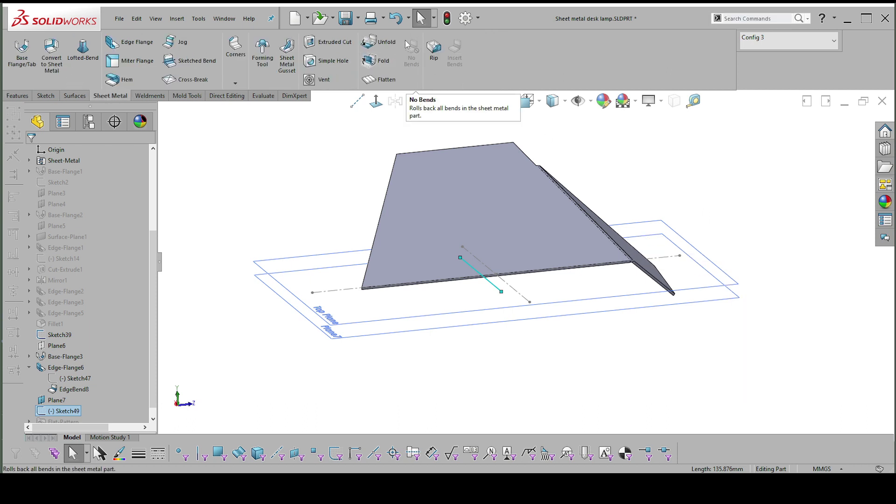
pyautogui.click(320, 44)
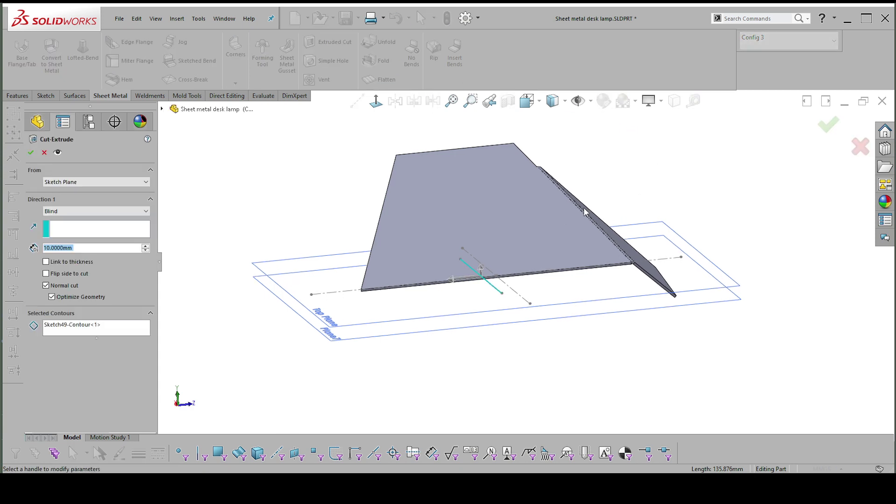
# Step: Try a blind depth of 1 mm for the cut from the line sketch
pyautogui.moveTo(464, 261)
pyautogui.mouseDown(button='middle')
pyautogui.moveTo(500, 286)
pyautogui.moveTo(471, 293)
pyautogui.moveTo(481, 293)
pyautogui.mouseUp(button='middle')
pyautogui.scroll(-5, 486, 278)
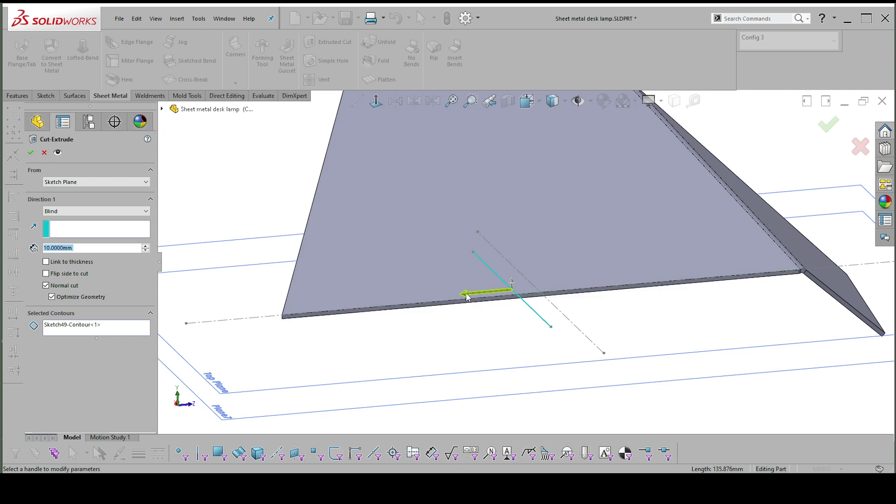
pyautogui.moveTo(467, 297); pyautogui.dragTo(468, 298)
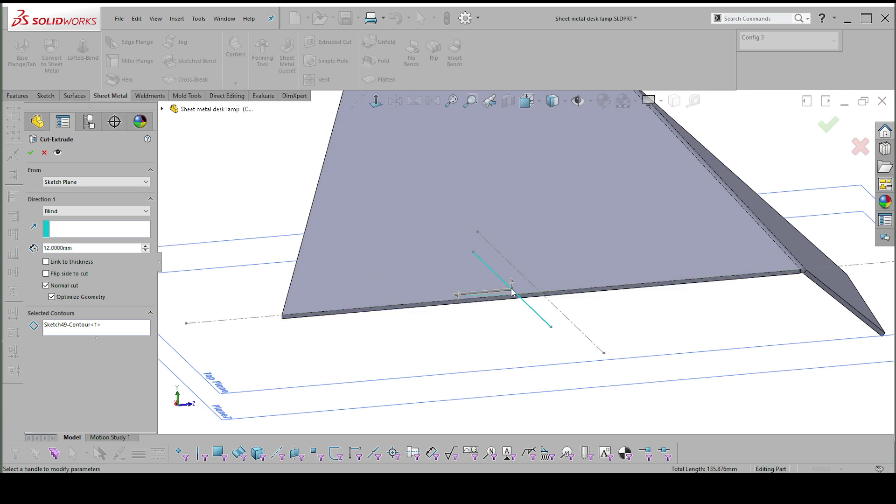
pyautogui.click(460, 290)
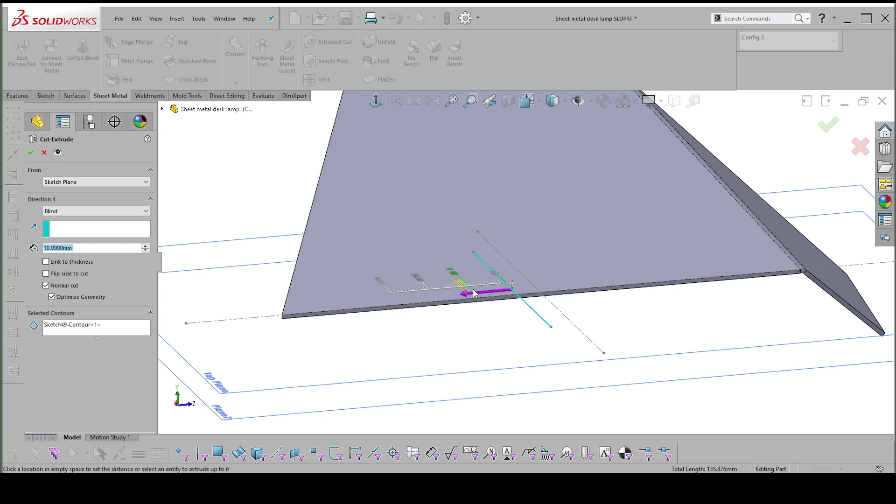
pyautogui.click(583, 280)
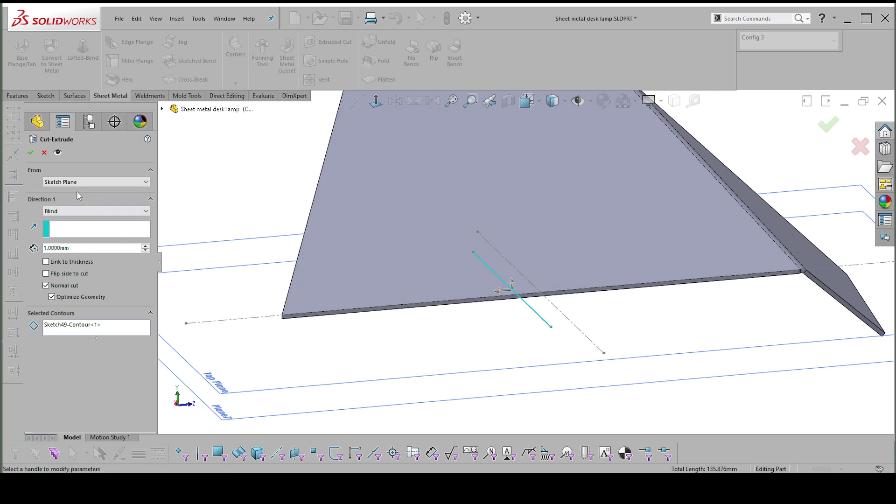
# Step: Extend the cut Through All - Both, flip the side to cut so the flange below the line is removed, and accept it
pyautogui.click(89, 211)
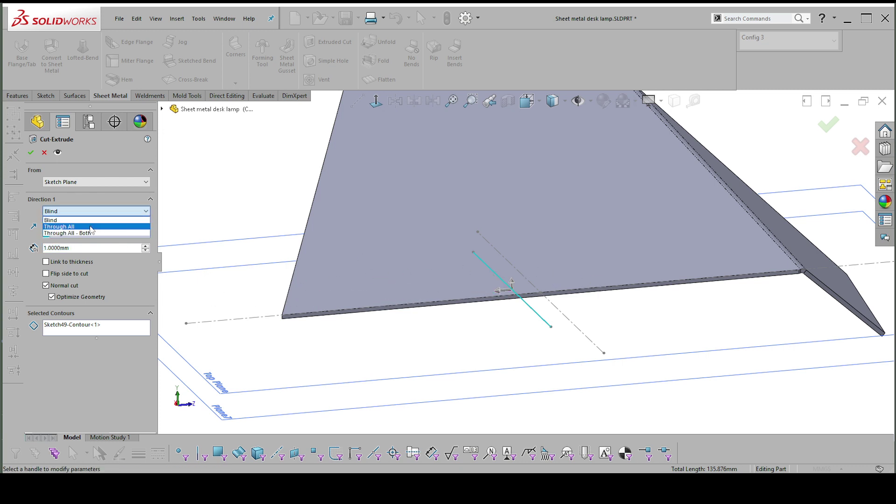
pyautogui.click(89, 233)
pyautogui.moveTo(642, 278); pyautogui.dragTo(691, 244, button='middle')
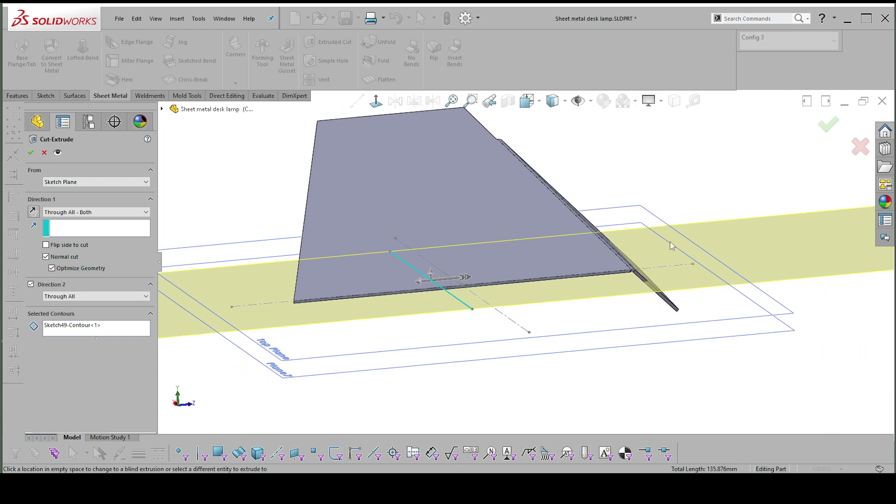
pyautogui.click(431, 273)
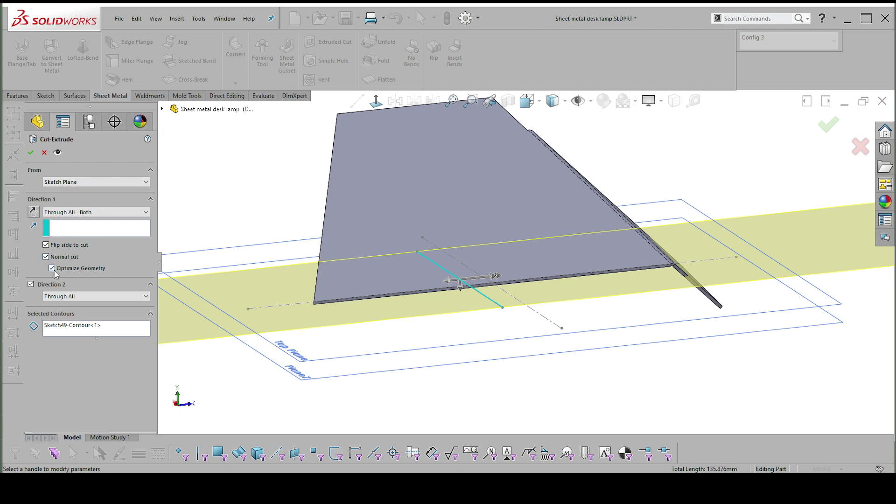
pyautogui.click(31, 153)
# Step: Examine the trimmed edge flange from several angles, and reopen the cut feature to review its settings against the uncut flange
pyautogui.moveTo(673, 238); pyautogui.dragTo(655, 226, button='middle')
pyautogui.scroll(-3, 738, 273)
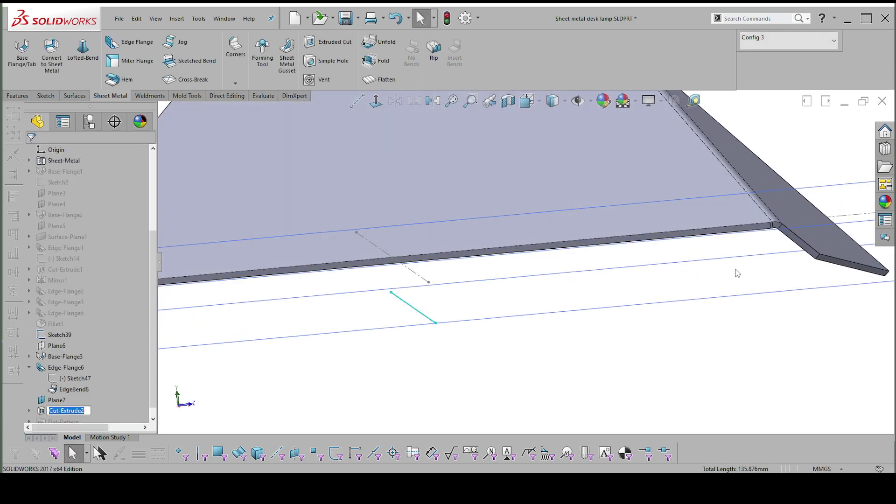
pyautogui.moveTo(737, 273); pyautogui.dragTo(163, 299, button='middle')
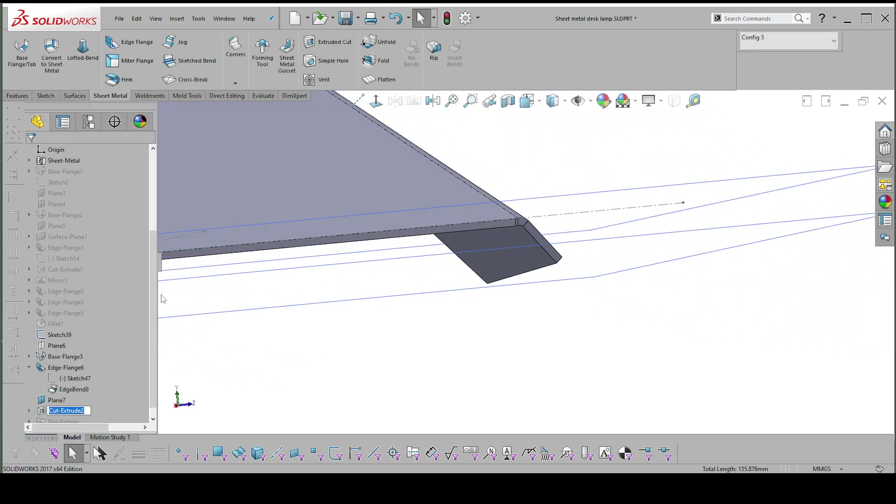
pyautogui.rightClick(79, 410)
pyautogui.click(86, 365)
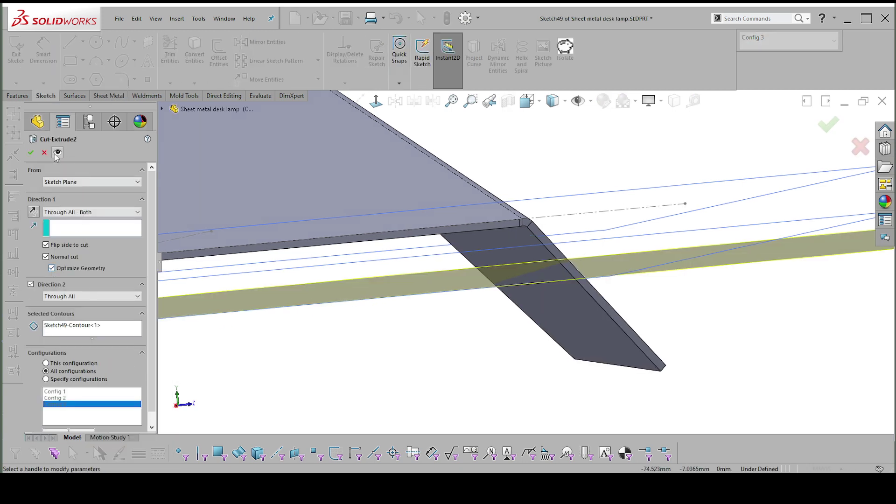
pyautogui.click(30, 155)
pyautogui.click(553, 242)
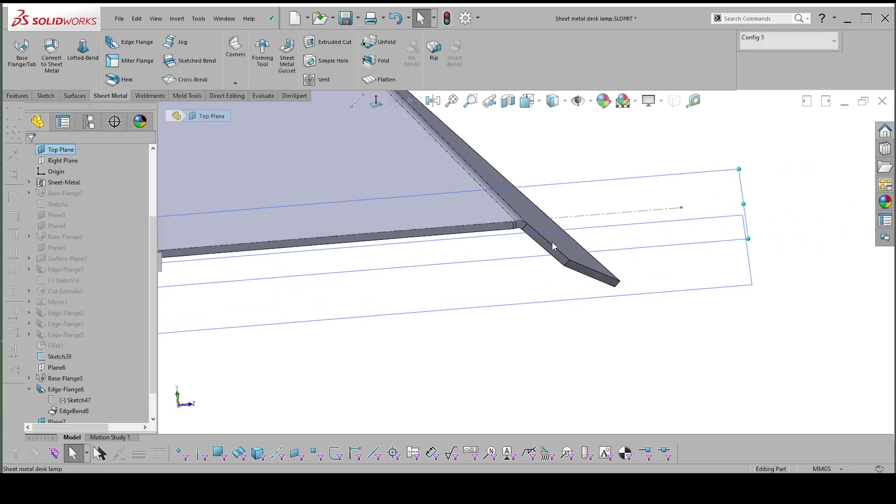
pyautogui.click(556, 310)
pyautogui.moveTo(556, 310); pyautogui.dragTo(461, 289, button='middle')
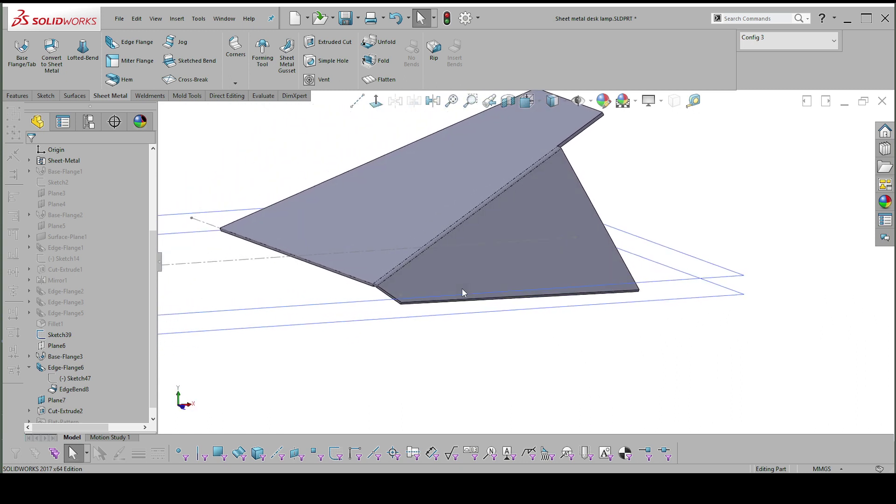
# Step: Set the offset distance of Plane7 below the Top Plane to 15 mm
pyautogui.scroll(-1, 152, 377)
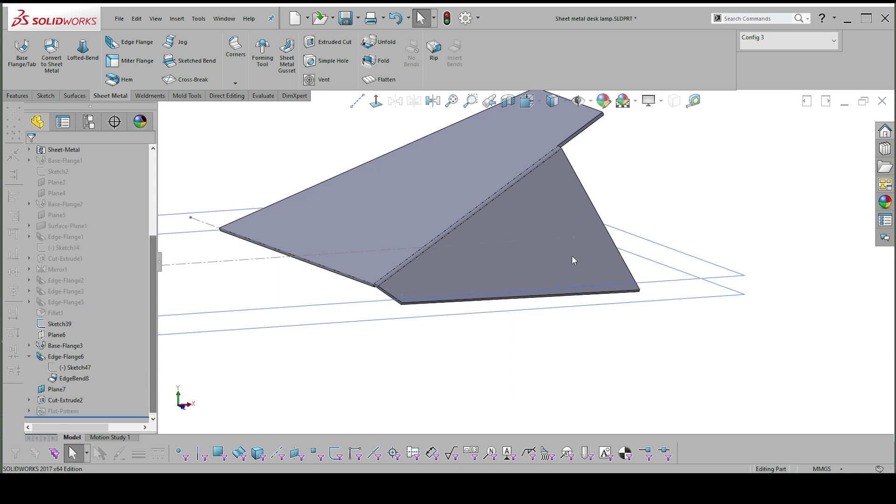
pyautogui.moveTo(574, 257); pyautogui.dragTo(611, 193, button='middle')
pyautogui.scroll(3, 471, 336)
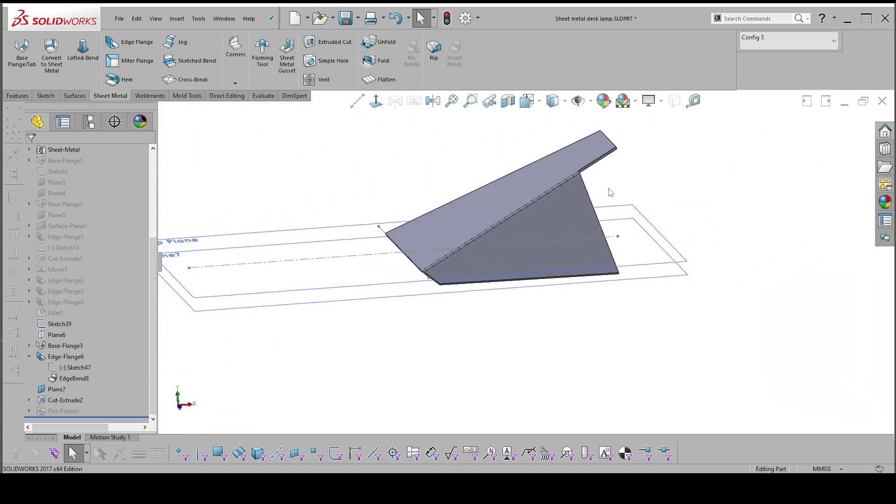
pyautogui.moveTo(536, 274); pyautogui.dragTo(500, 339, button='middle')
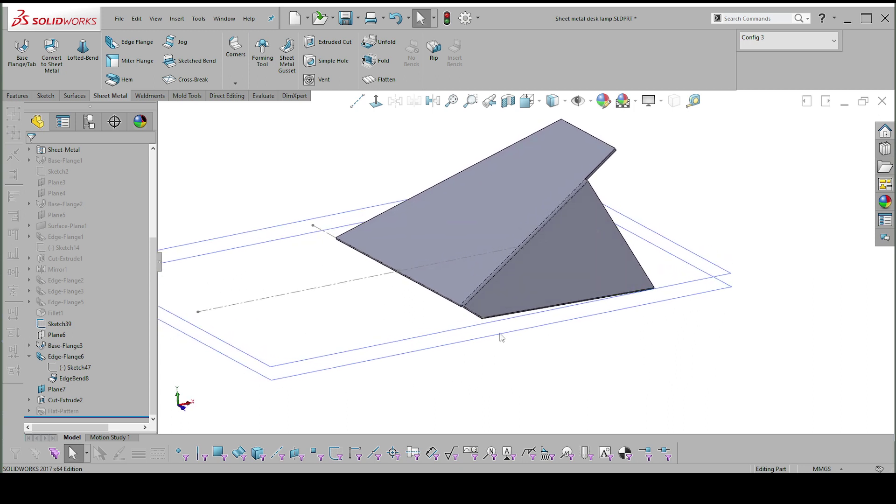
pyautogui.click(500, 334)
pyautogui.moveTo(410, 280); pyautogui.dragTo(414, 285, button='middle')
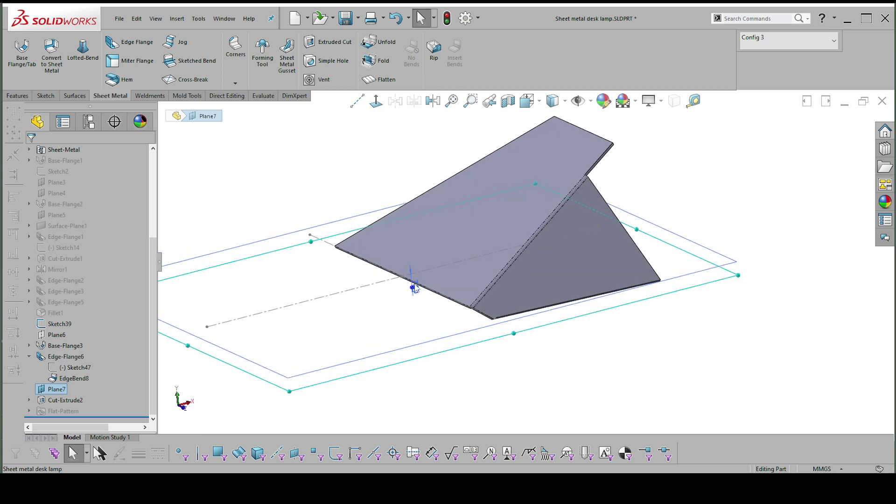
pyautogui.click(374, 293)
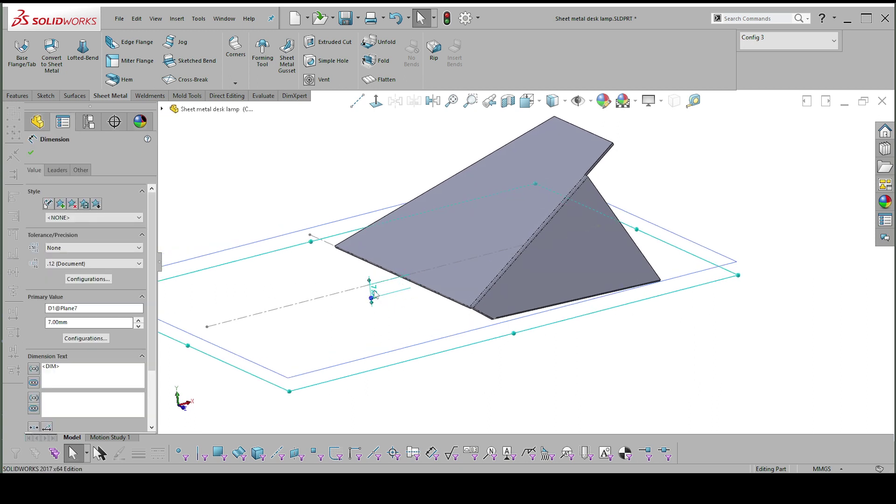
pyautogui.doubleClick(374, 293)
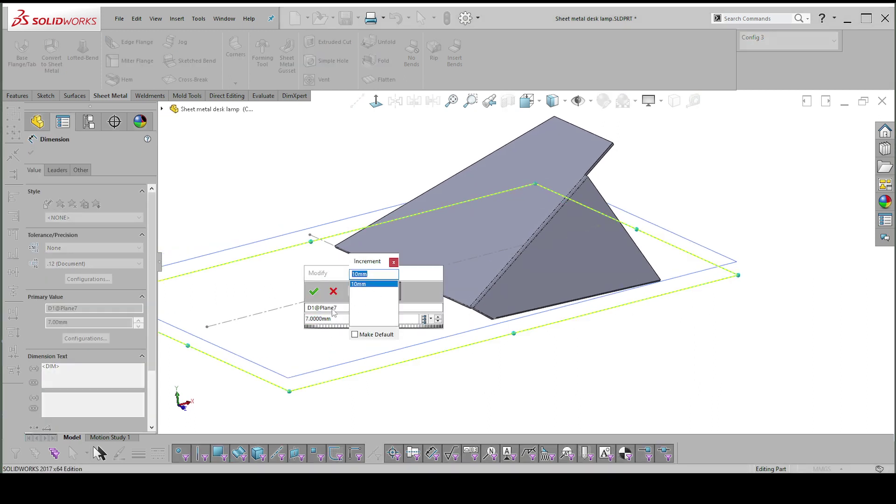
pyautogui.press('Return')
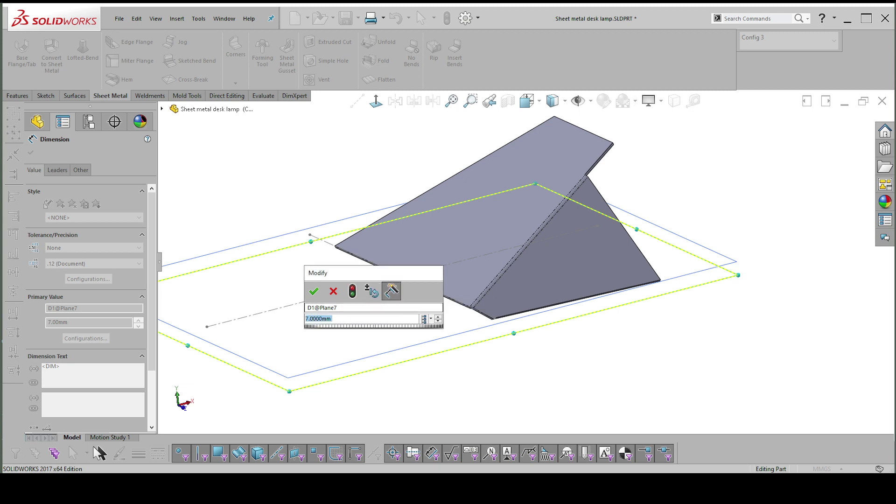
pyautogui.write('15')
pyautogui.press('Return')
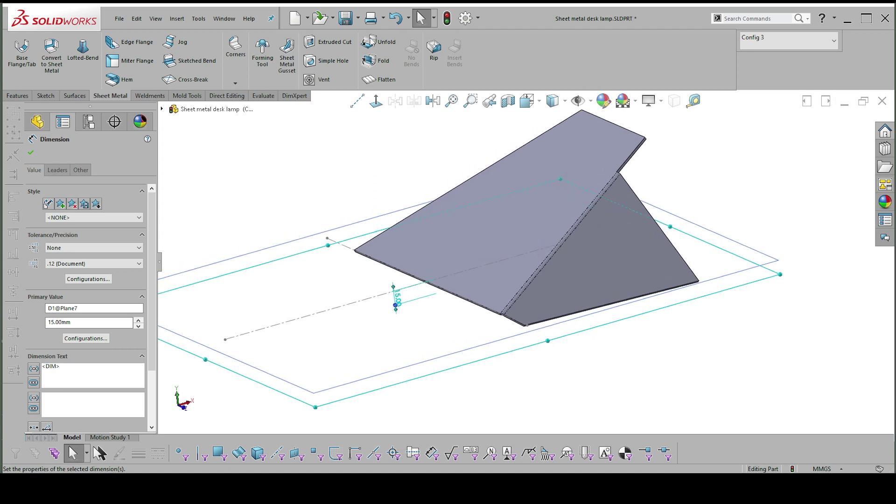
pyautogui.press('Escape')
# Step: Mirror the side edge flange about the Front Plane to the opposite side of the base plate
pyautogui.moveTo(568, 262); pyautogui.dragTo(712, 280, button='middle')
pyautogui.moveTo(526, 314); pyautogui.dragTo(585, 243, button='middle')
pyautogui.click(585, 243)
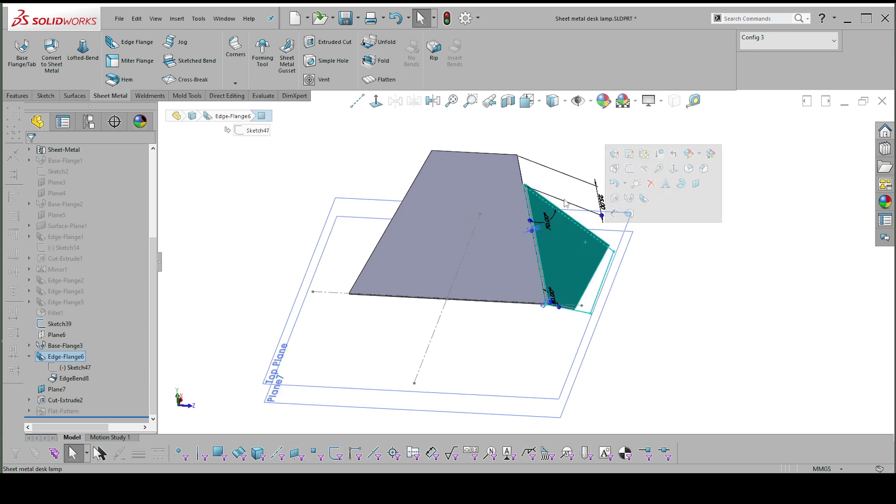
pyautogui.moveTo(565, 200); pyautogui.dragTo(548, 147, button='middle')
pyautogui.click(547, 147)
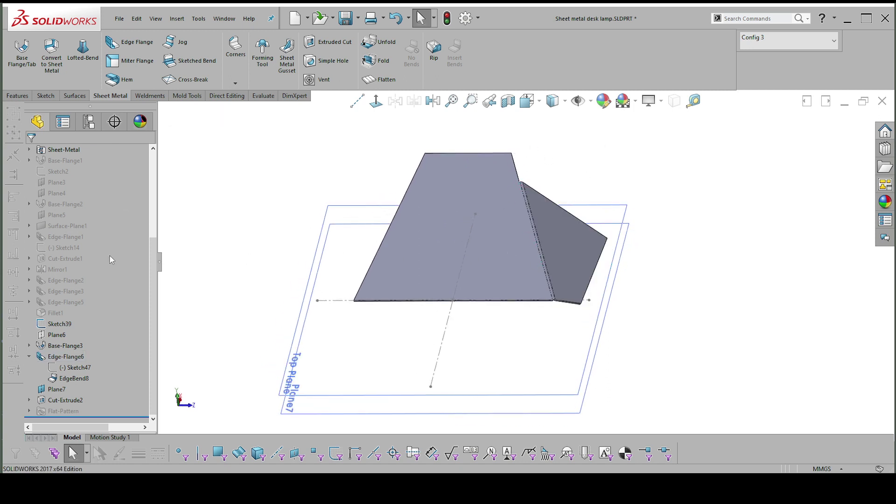
pyautogui.scroll(5, 112, 259)
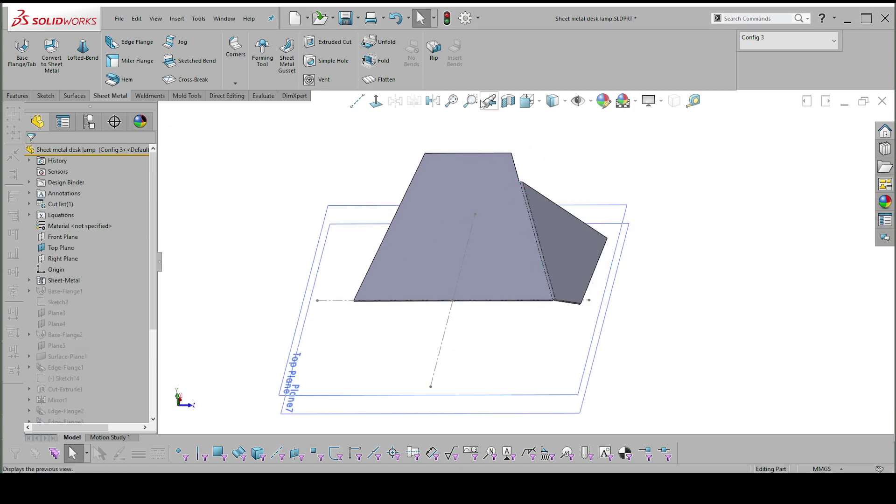
pyautogui.click(433, 100)
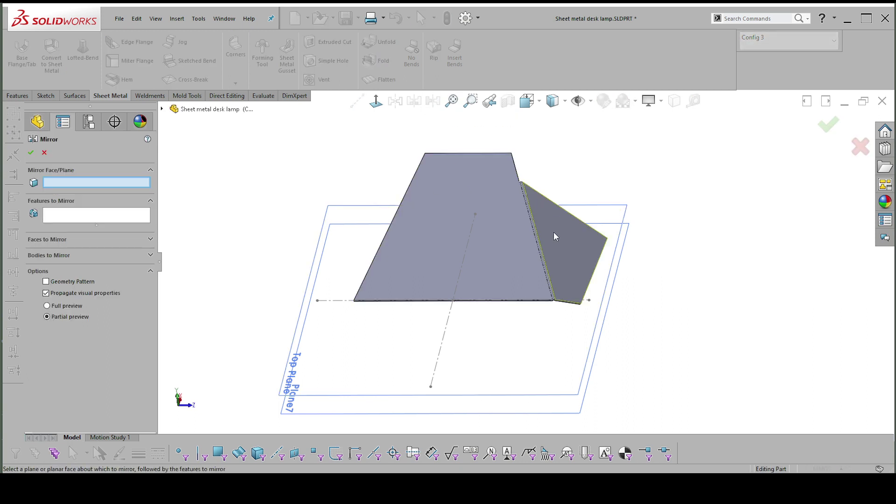
pyautogui.press('Escape')
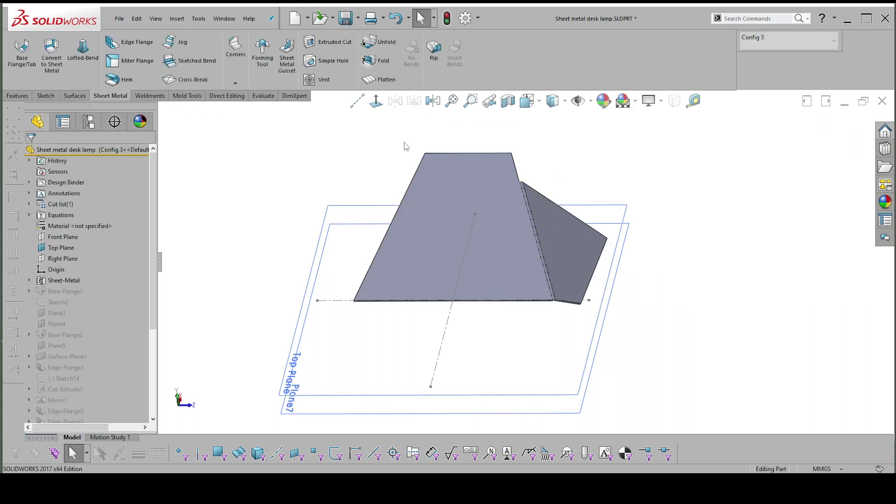
pyautogui.click(564, 253)
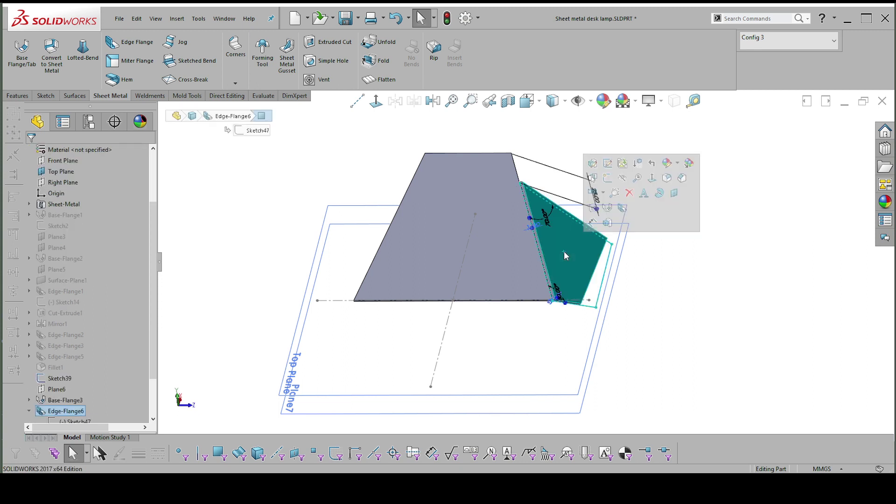
pyautogui.click(60, 161)
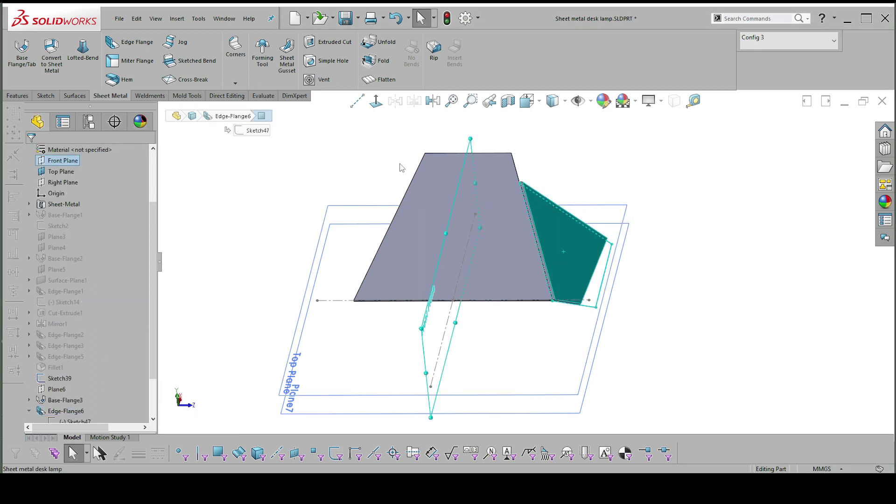
pyautogui.click(434, 101)
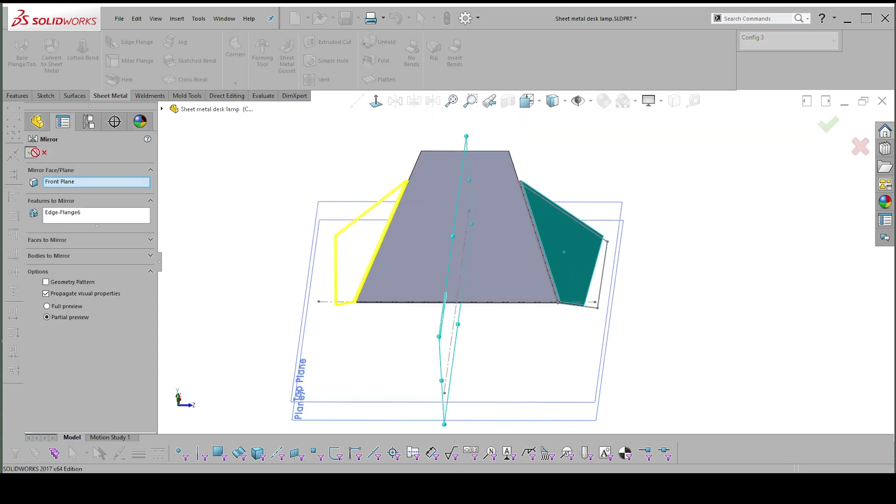
pyautogui.press('Return')
# Step: Set the side flange profile's offset from the plate corner to 15 mm and its 70° angle to 80°
pyautogui.moveTo(572, 290); pyautogui.dragTo(646, 251, button='middle')
pyautogui.click(565, 269)
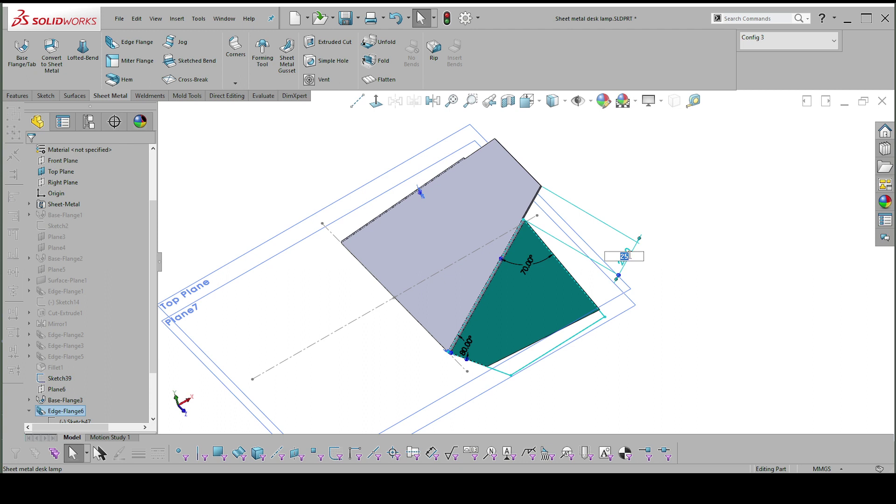
pyautogui.press('Return')
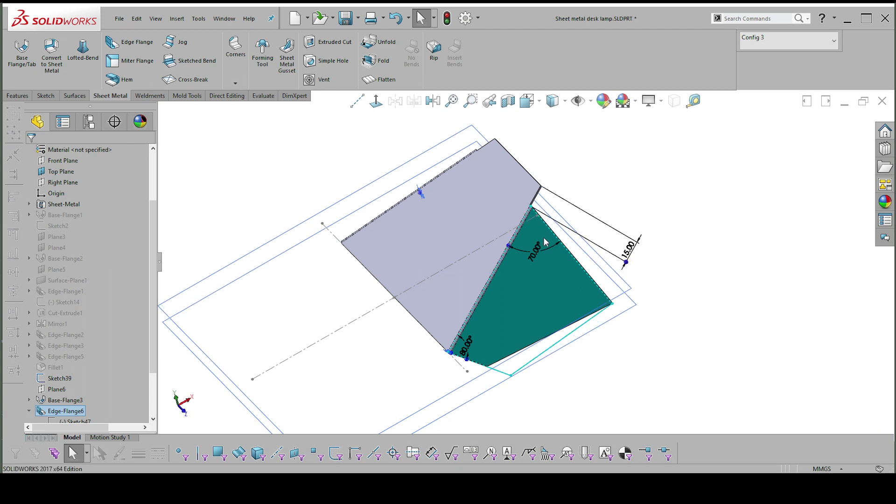
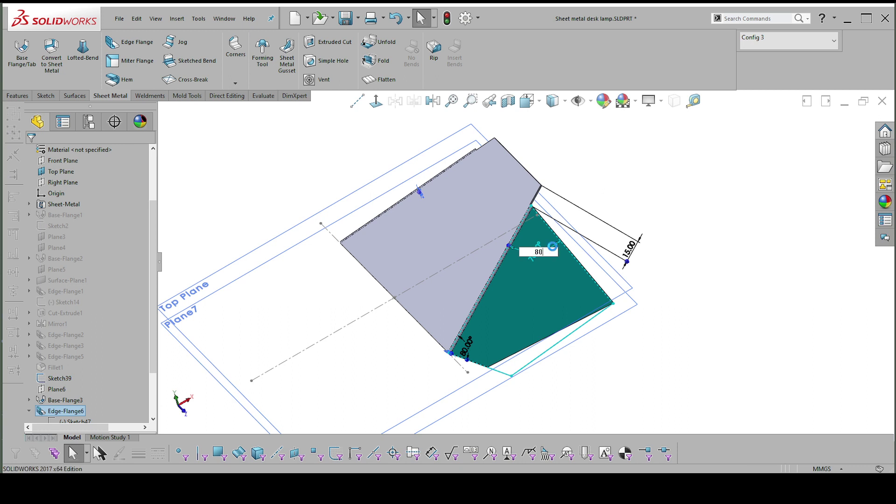
pyautogui.press('Return')
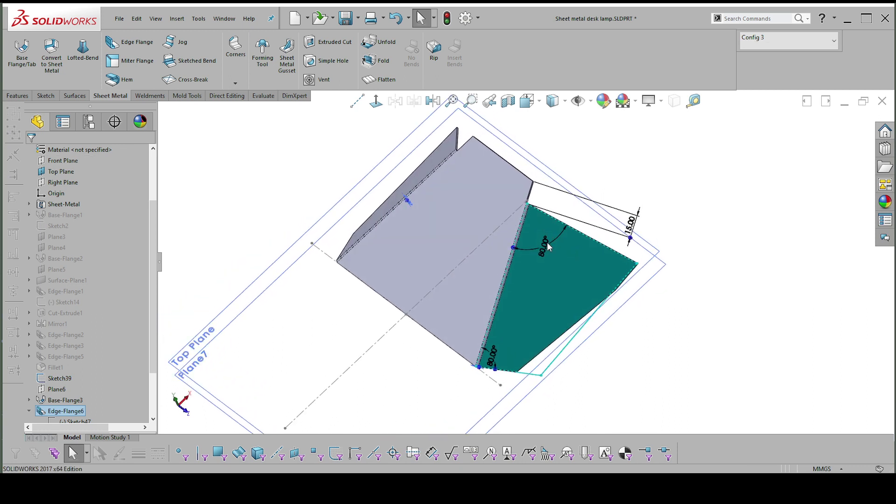
# Step: Set the side flange profile's upper angle to 110° and its offset from the plate corner to 20 mm
pyautogui.doubleClick(548, 246)
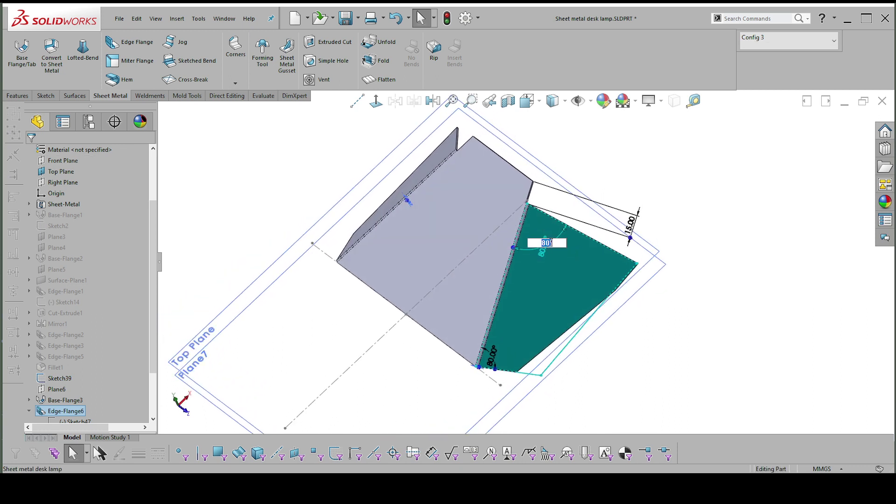
pyautogui.write('110')
pyautogui.press('Return')
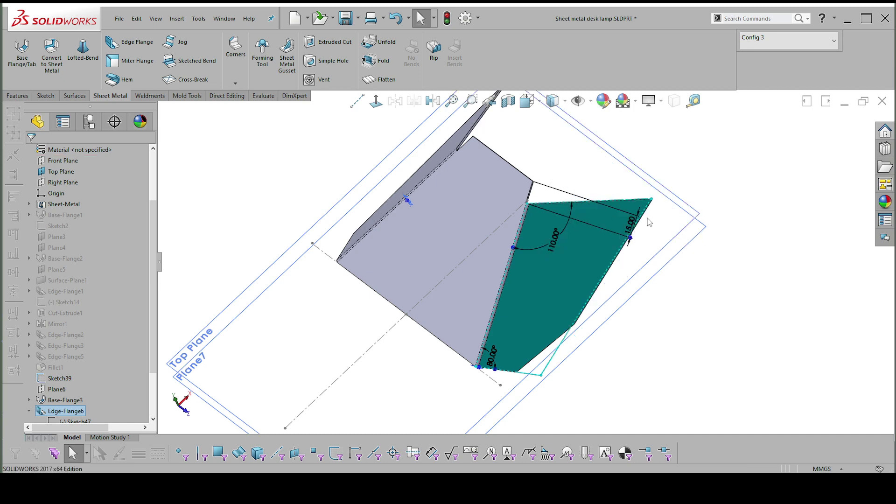
pyautogui.moveTo(646, 220); pyautogui.dragTo(506, 319, button='middle')
pyautogui.moveTo(558, 305); pyautogui.dragTo(544, 298, button='middle')
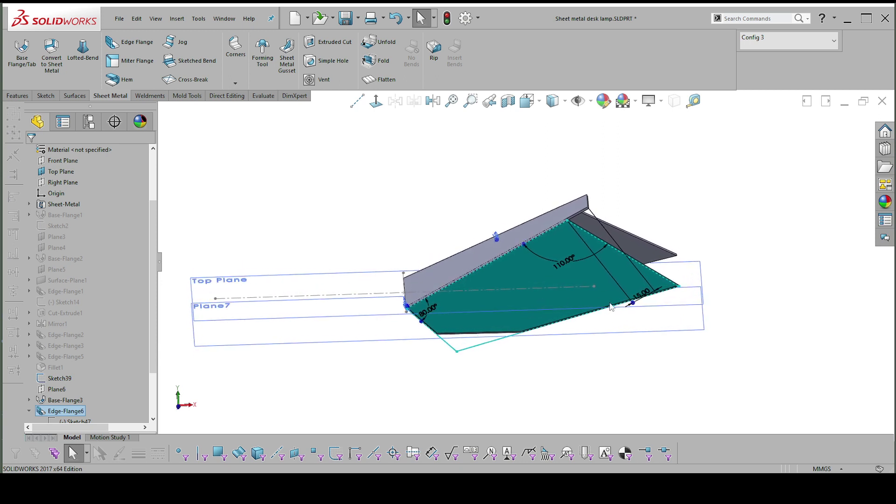
pyautogui.click(644, 293)
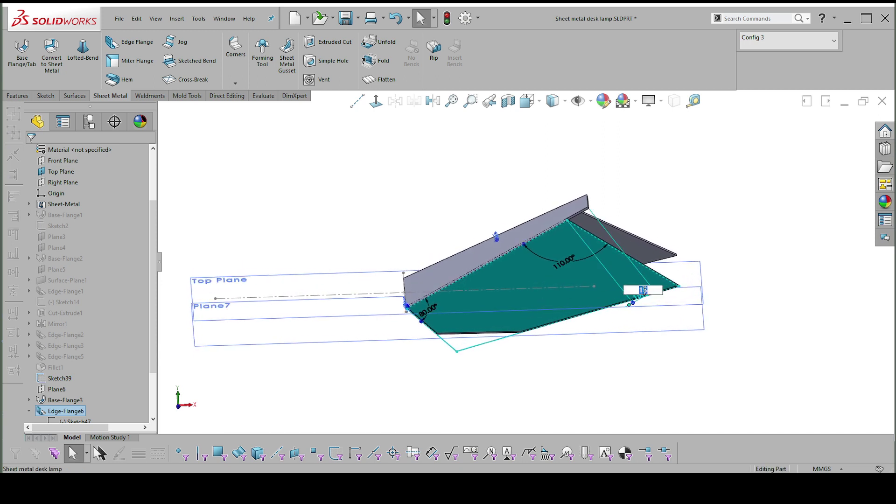
pyautogui.write('20')
pyautogui.press('Return')
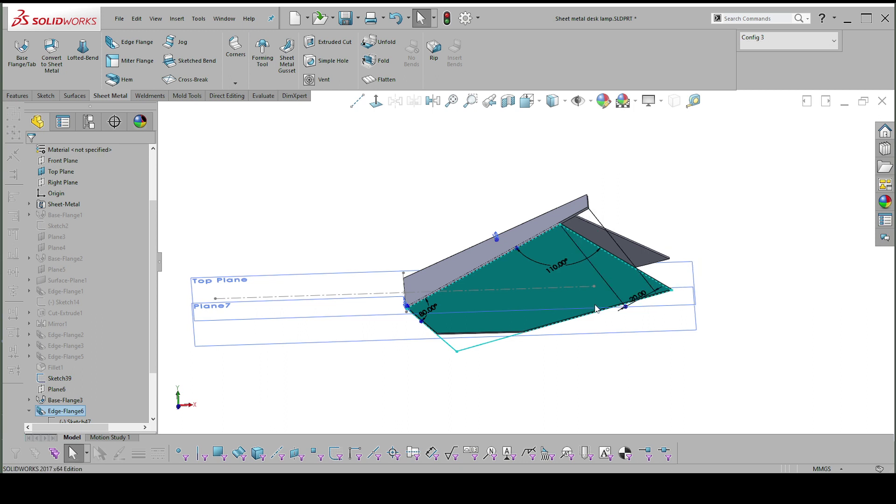
# Step: Edit the profile sketch of Edge-Flange6, move its outer line outward well past Plane7 to lengthen the flange, and exit the sketch
pyautogui.moveTo(624, 378); pyautogui.dragTo(557, 342, button='middle')
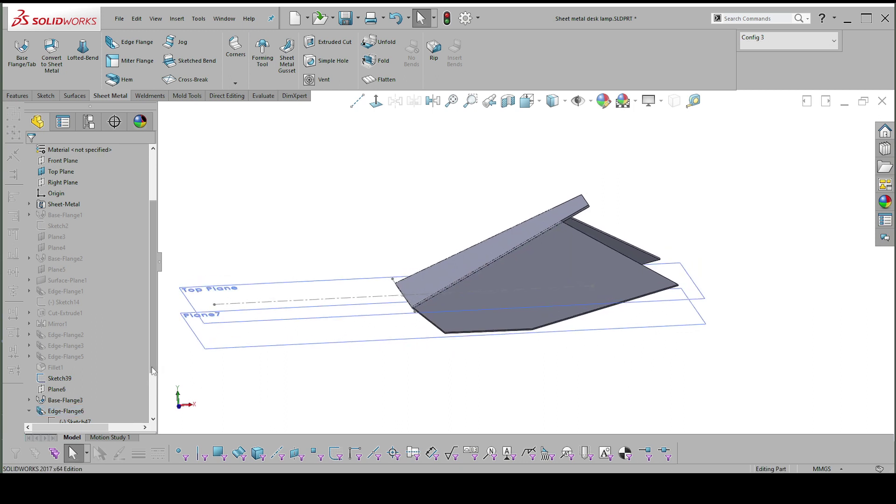
pyautogui.scroll(-2, 135, 388)
pyautogui.click(66, 345)
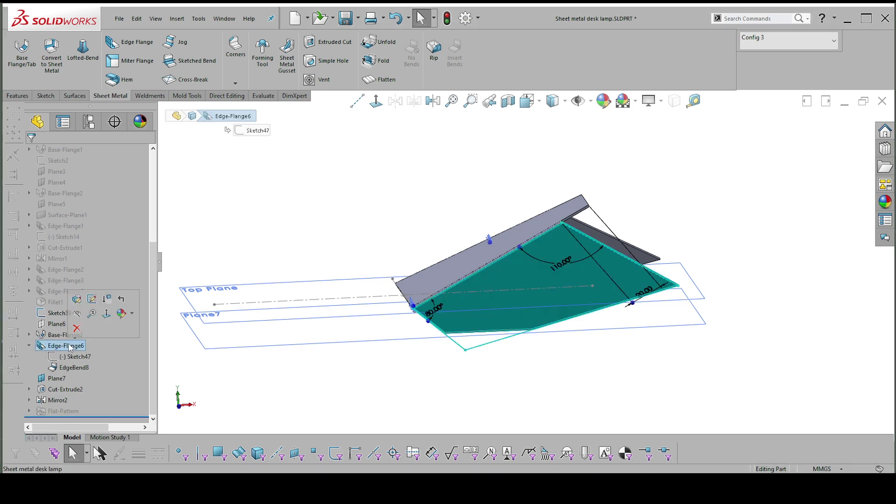
pyautogui.click(77, 357)
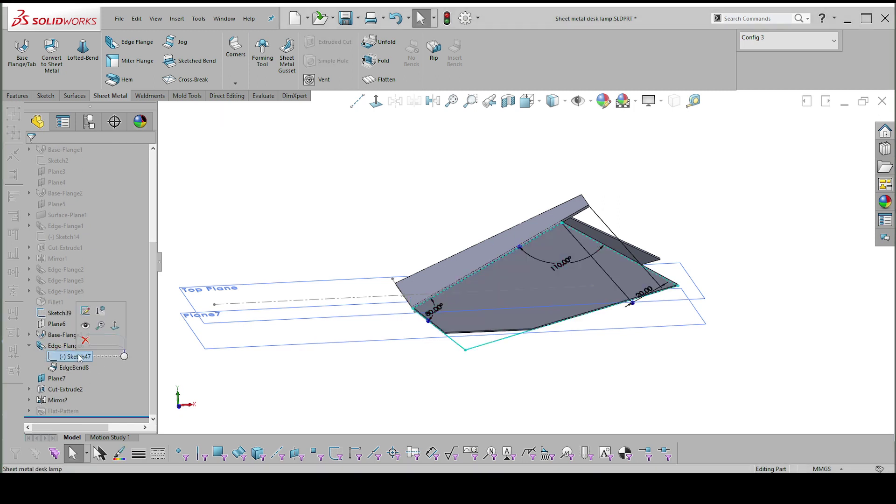
pyautogui.click(86, 310)
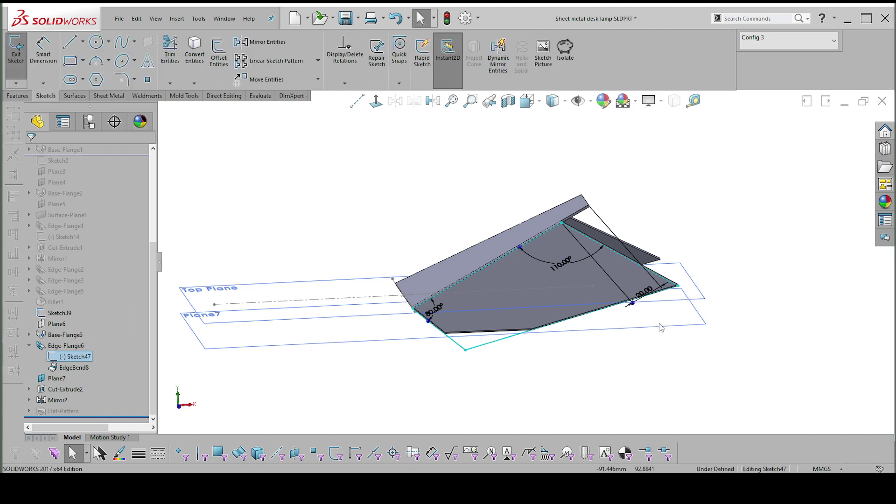
pyautogui.moveTo(574, 322)
pyautogui.mouseDown()
pyautogui.moveTo(578, 399)
pyautogui.moveTo(606, 415)
pyautogui.mouseUp()
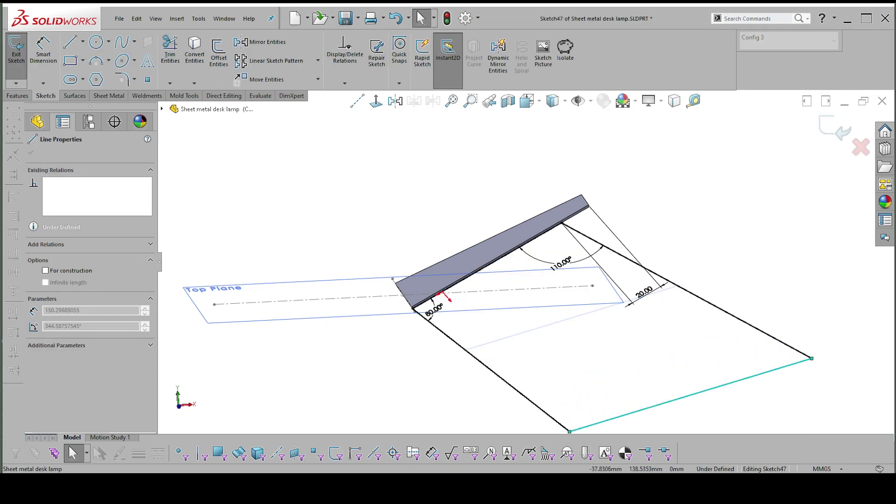
pyautogui.scroll(3, 616, 383)
pyautogui.moveTo(608, 331); pyautogui.dragTo(623, 341)
pyautogui.click(823, 133)
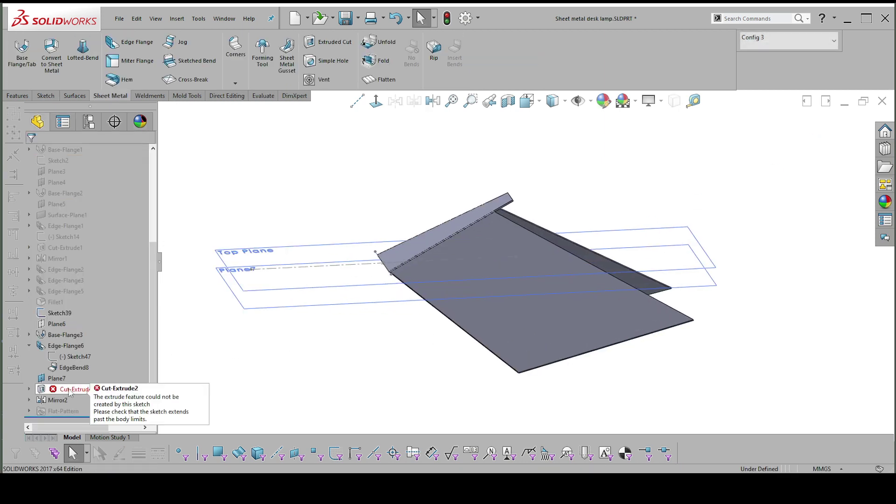
pyautogui.click(59, 387)
pyautogui.click(81, 350)
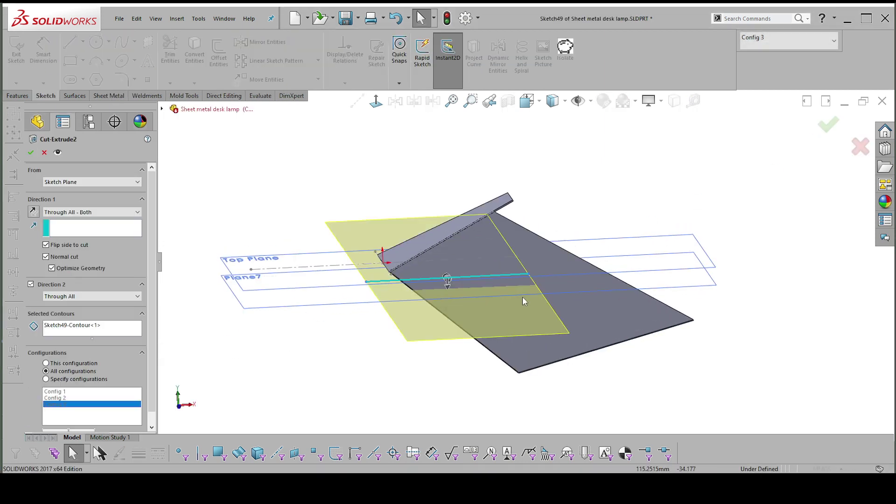
pyautogui.moveTo(522, 296)
pyautogui.mouseDown(button='middle')
pyautogui.moveTo(605, 293)
pyautogui.moveTo(578, 315)
pyautogui.moveTo(676, 293)
pyautogui.moveTo(642, 280)
pyautogui.moveTo(574, 309)
pyautogui.mouseUp(button='middle')
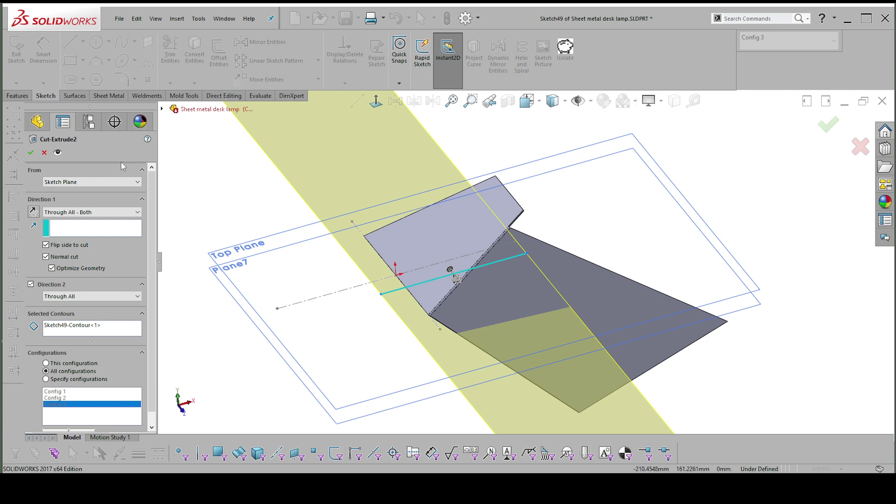
pyautogui.click(45, 153)
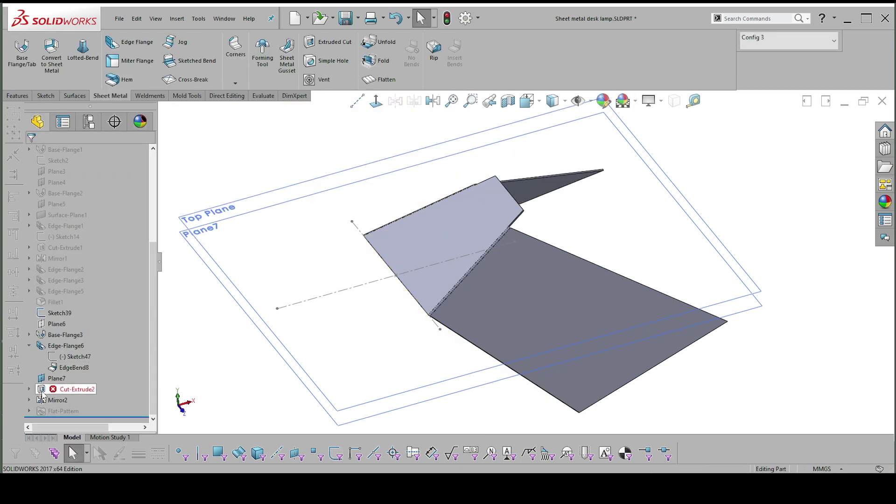
# Step: Edit Sketch49 of Cut-Extrude2, extend its line's outer endpoint to about X 274 mm past the lengthened flange, and exit the sketch
pyautogui.click(28, 389)
pyautogui.click(75, 400)
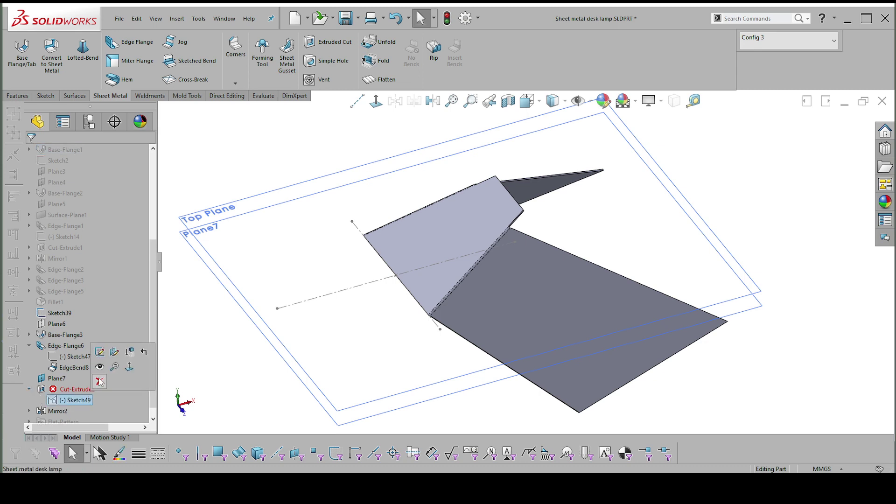
pyautogui.click(99, 353)
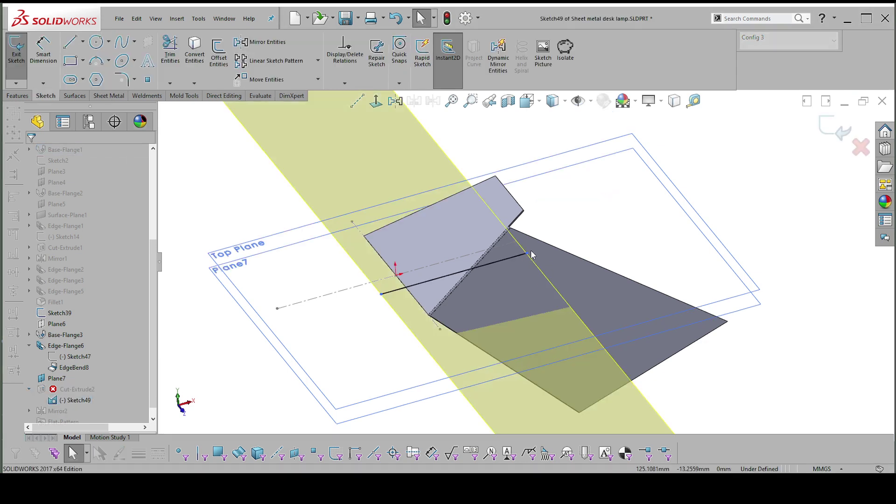
pyautogui.moveTo(527, 257); pyautogui.dragTo(685, 207)
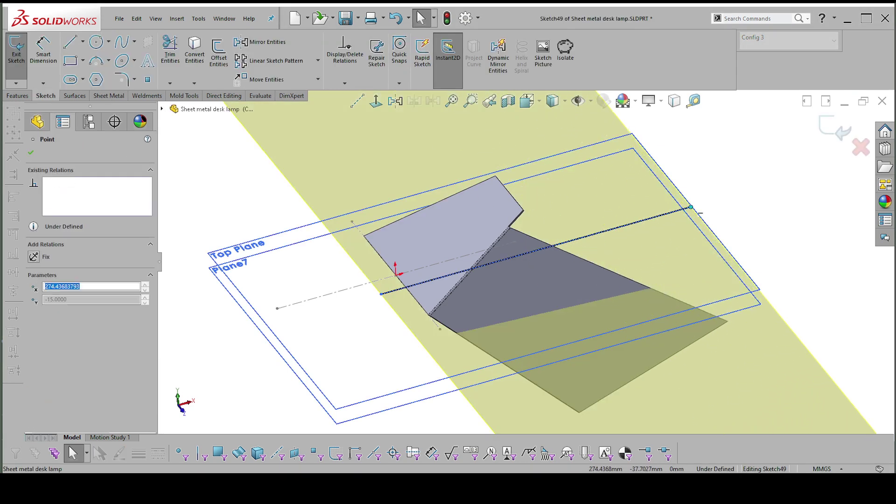
pyautogui.press('s')
pyautogui.click(745, 139)
pyautogui.click(829, 136)
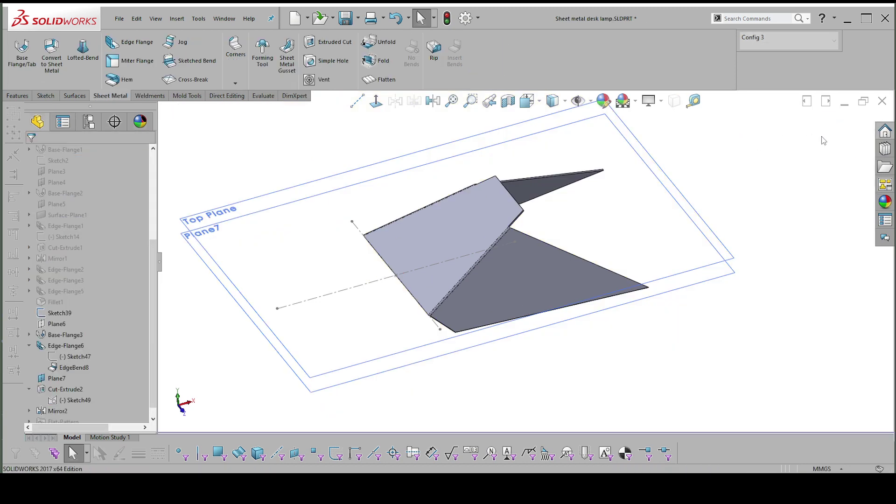
# Step: Edit the Mirror2 feature and add Cut-Extrude2 to its features to mirror
pyautogui.moveTo(652, 262)
pyautogui.mouseDown(button='middle')
pyautogui.moveTo(611, 236)
pyautogui.moveTo(549, 259)
pyautogui.moveTo(523, 304)
pyautogui.moveTo(532, 299)
pyautogui.mouseUp(button='middle')
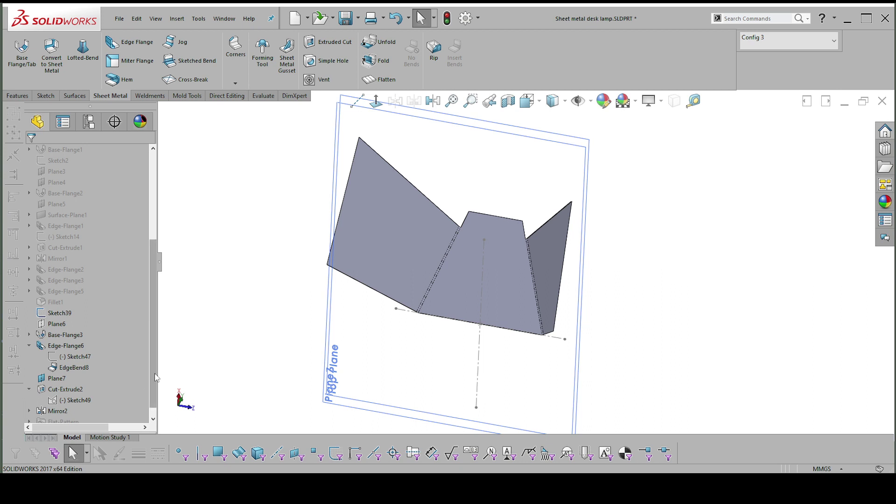
pyautogui.scroll(-1, 103, 387)
pyautogui.click(70, 399)
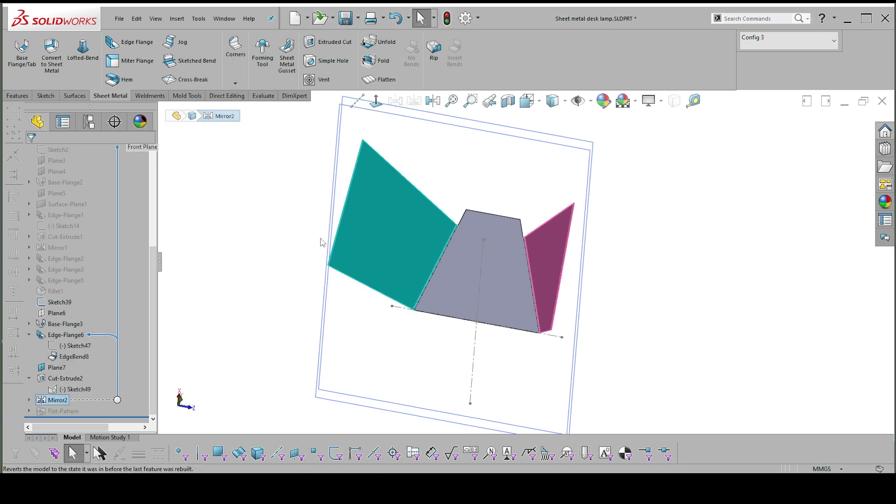
pyautogui.click(450, 19)
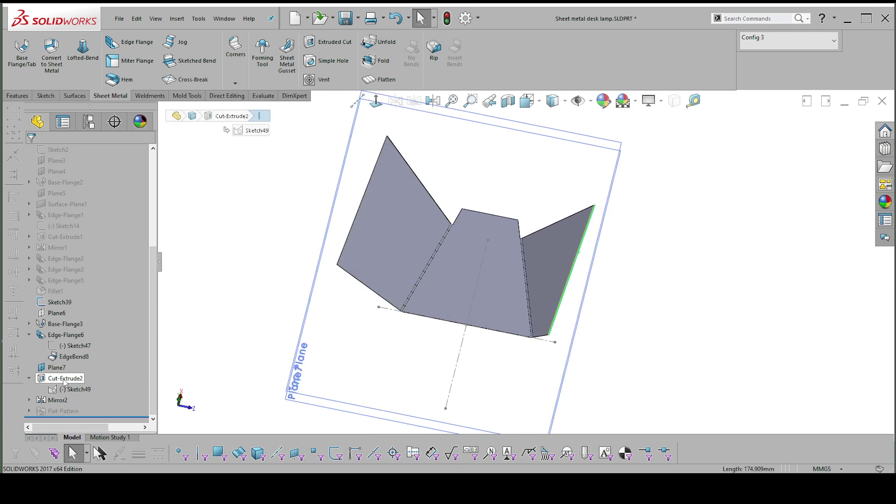
pyautogui.click(53, 401)
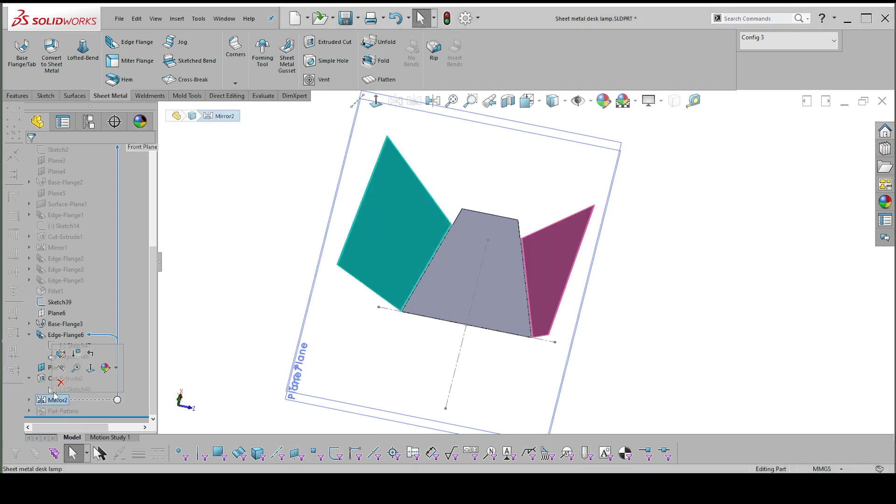
pyautogui.click(63, 357)
pyautogui.moveTo(574, 259); pyautogui.dragTo(537, 256, button='middle')
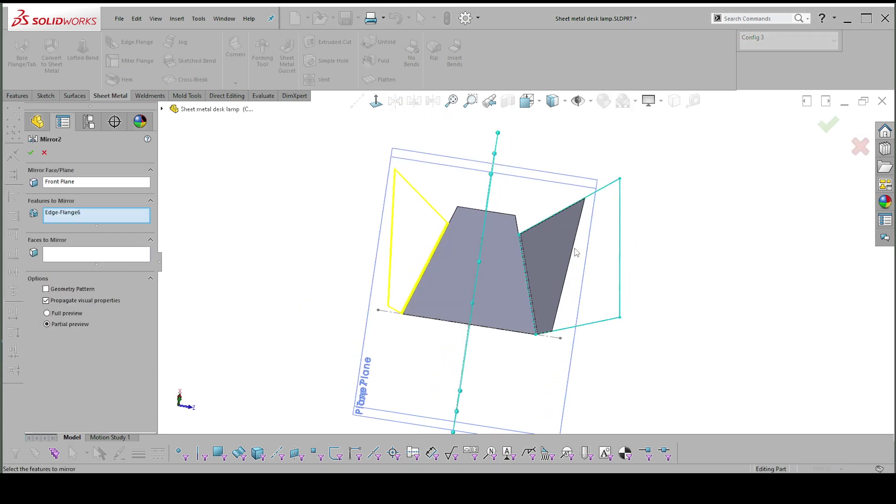
pyautogui.click(62, 213)
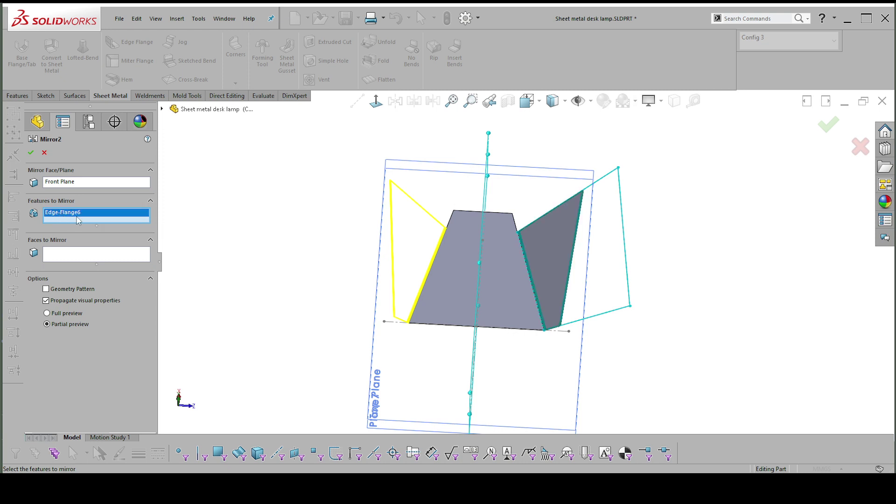
pyautogui.click(162, 109)
pyautogui.scroll(-2, 223, 417)
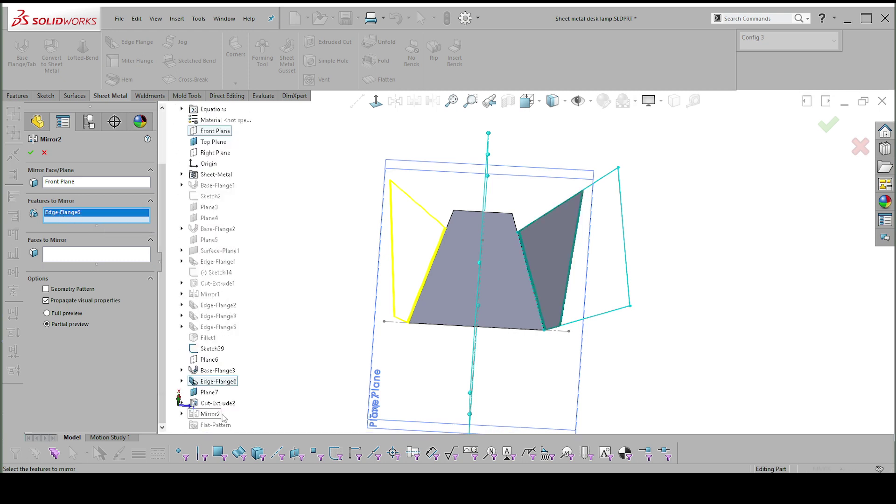
pyautogui.click(217, 403)
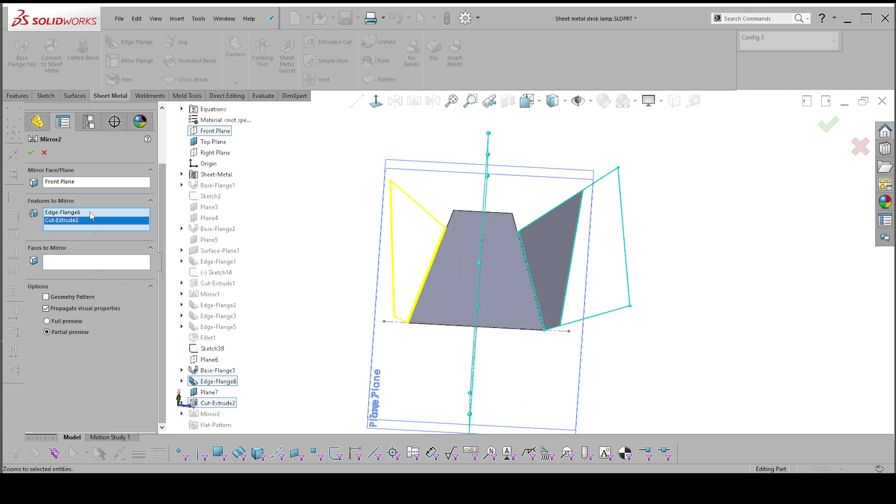
# Step: Remove Edge-Flange6 from Mirror2's features to mirror and apply the change
pyautogui.click(67, 213)
pyautogui.press('Delete')
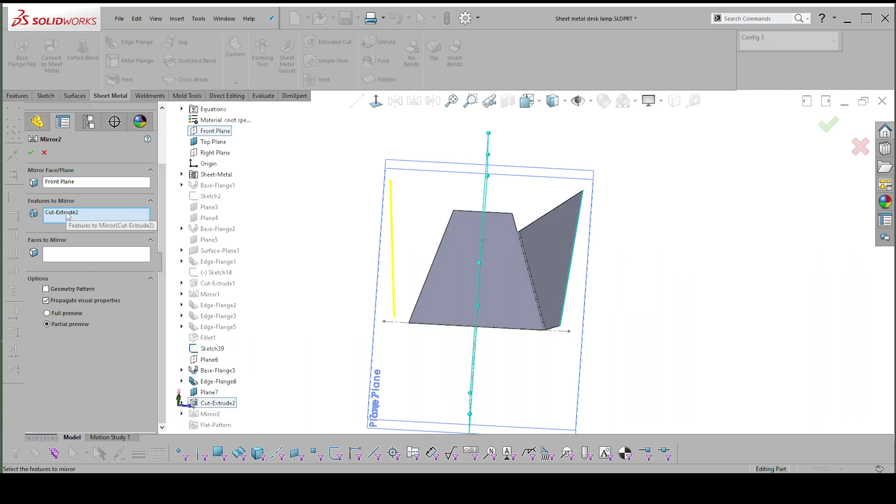
pyautogui.click(30, 152)
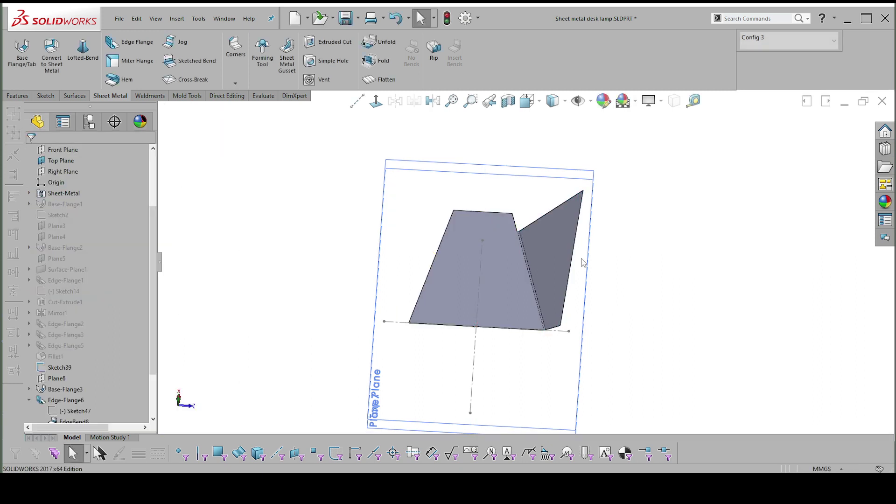
# Step: Edit Mirror2 again, add Edge-Flange6 to its features to mirror alongside Cut-Extrude2, and apply the change
pyautogui.scroll(-2, 133, 380)
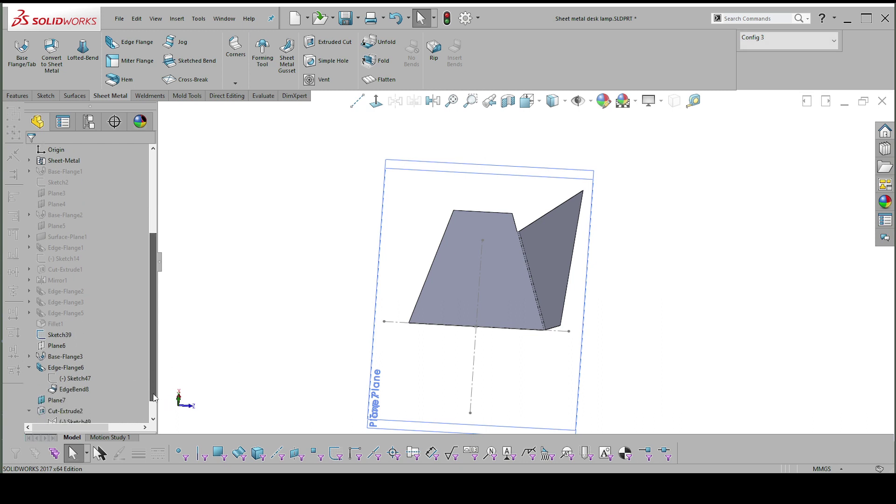
pyautogui.rightClick(67, 400)
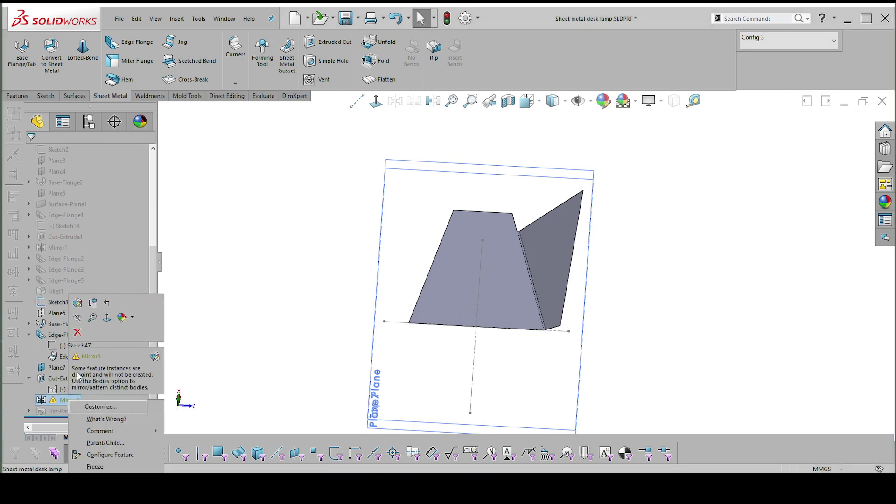
pyautogui.press('Escape')
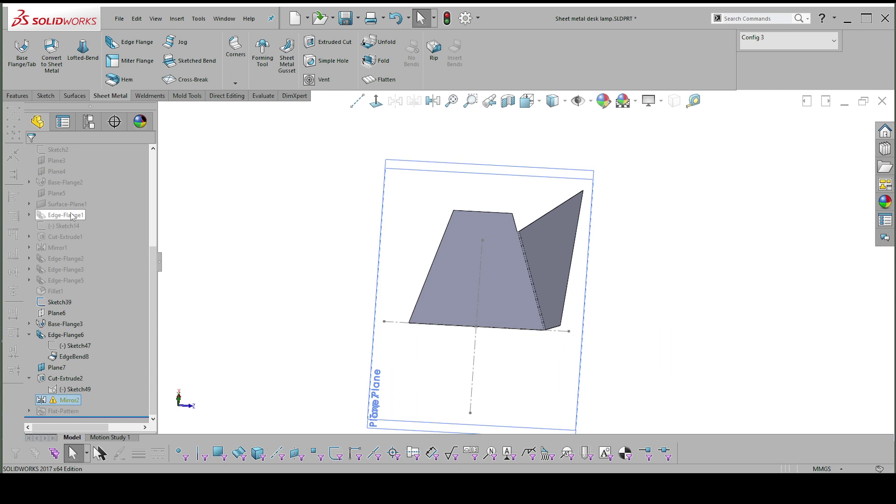
pyautogui.rightClick(71, 404)
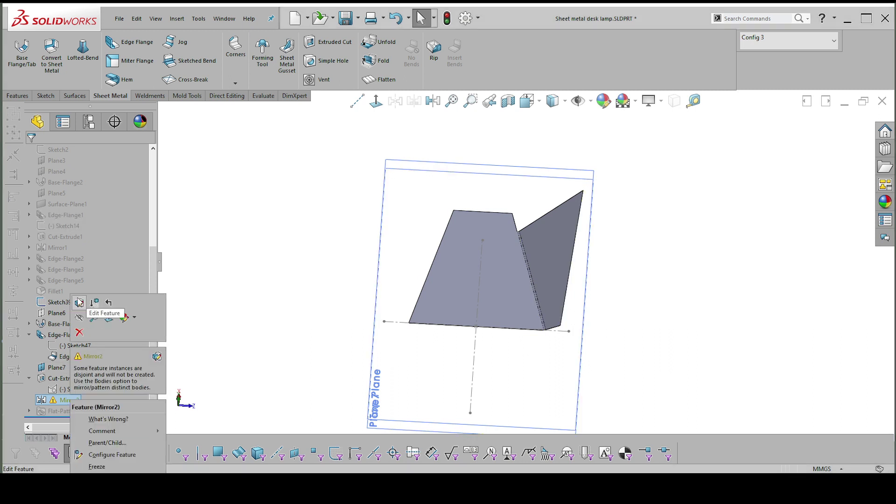
pyautogui.click(77, 301)
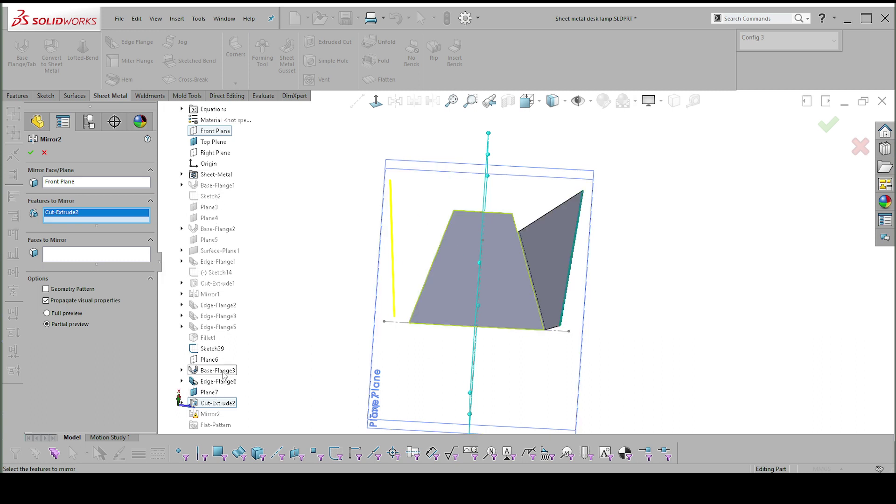
pyautogui.click(218, 382)
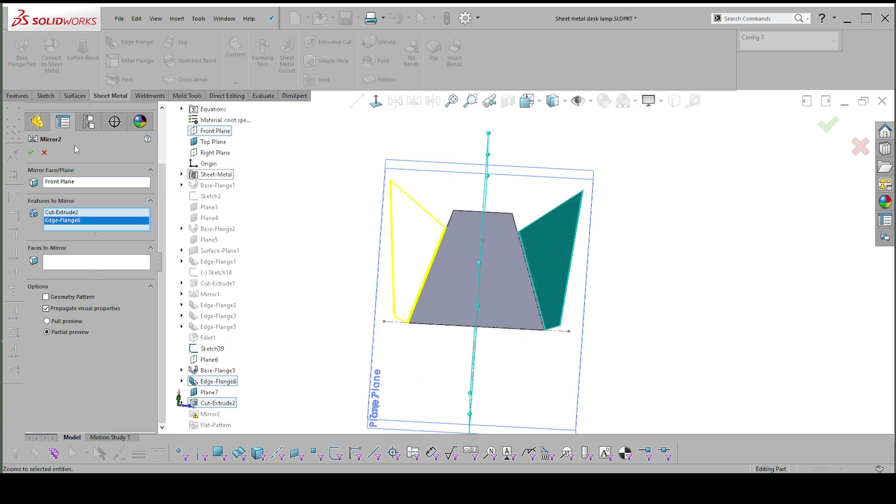
pyautogui.click(31, 153)
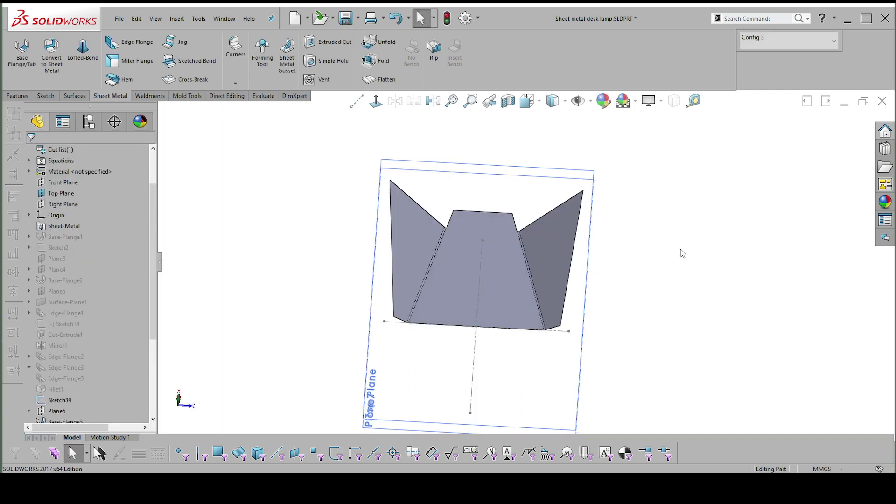
# Step: Start an edge flange on the base plate's narrow 60 mm end edge, rising at 90° to a length of about 275 mm
pyautogui.moveTo(680, 252); pyautogui.dragTo(387, 345, button='middle')
pyautogui.moveTo(601, 265); pyautogui.dragTo(512, 265, button='middle')
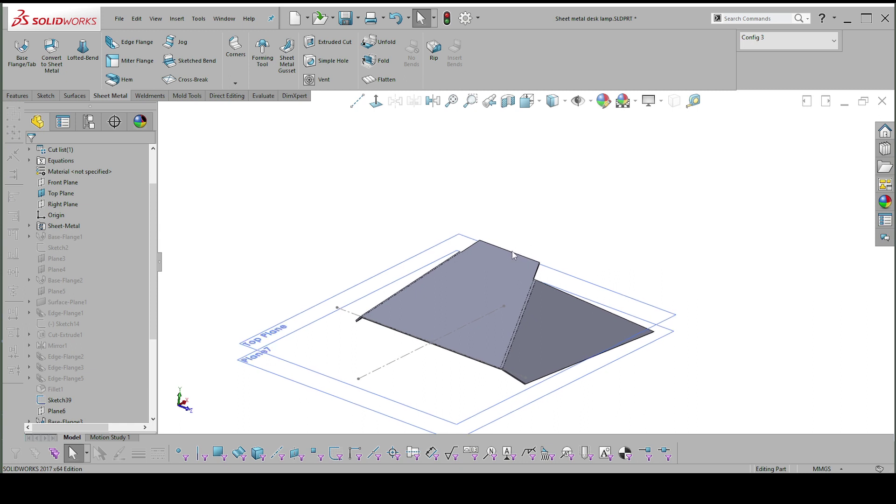
pyautogui.click(513, 254)
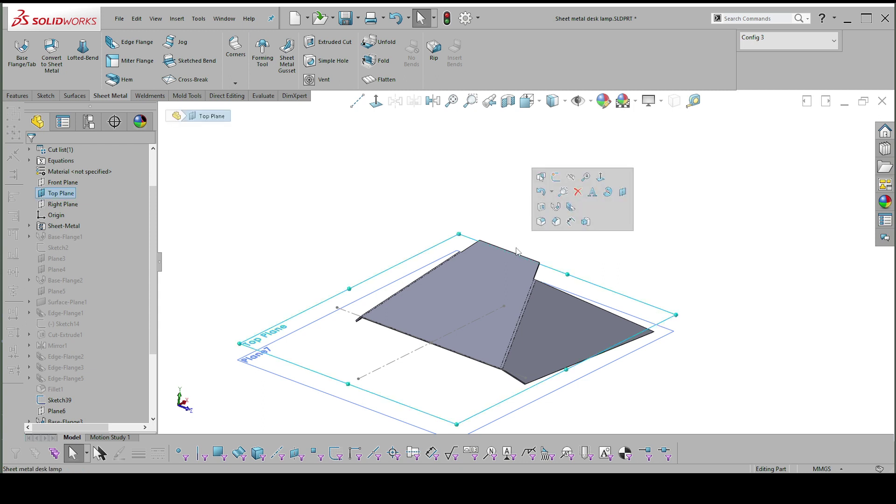
pyautogui.moveTo(513, 255); pyautogui.dragTo(515, 264, button='middle')
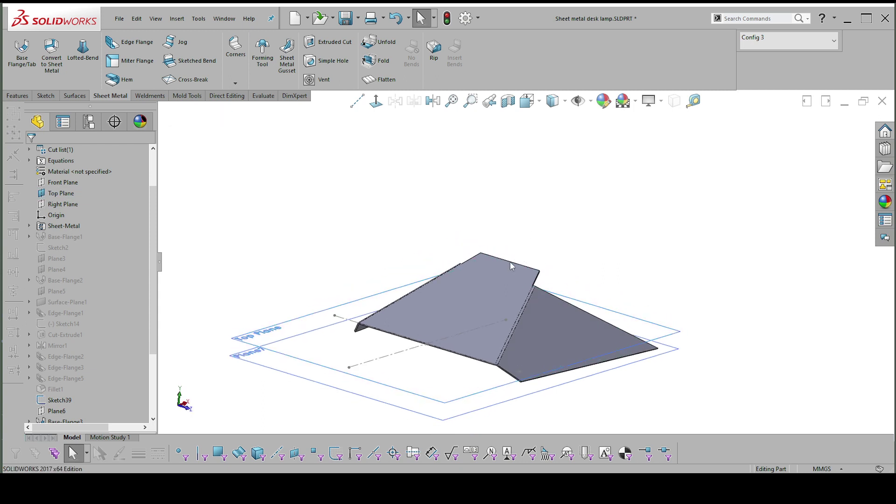
pyautogui.click(511, 263)
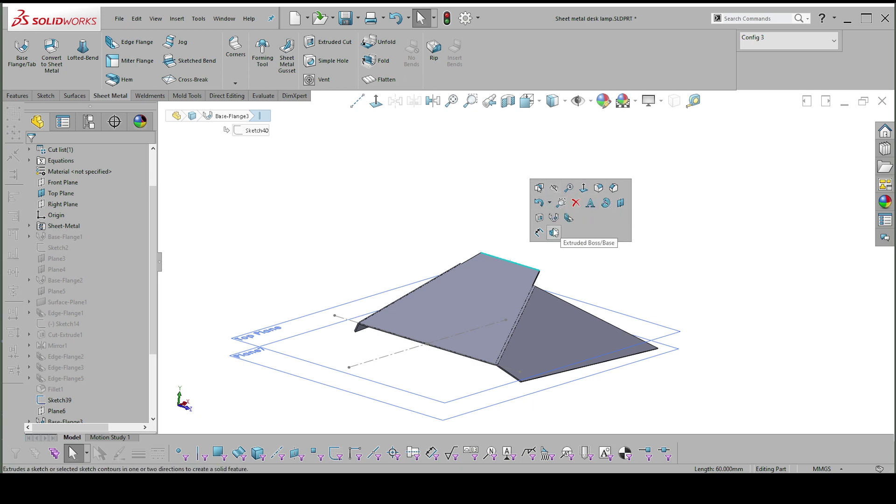
pyautogui.click(569, 217)
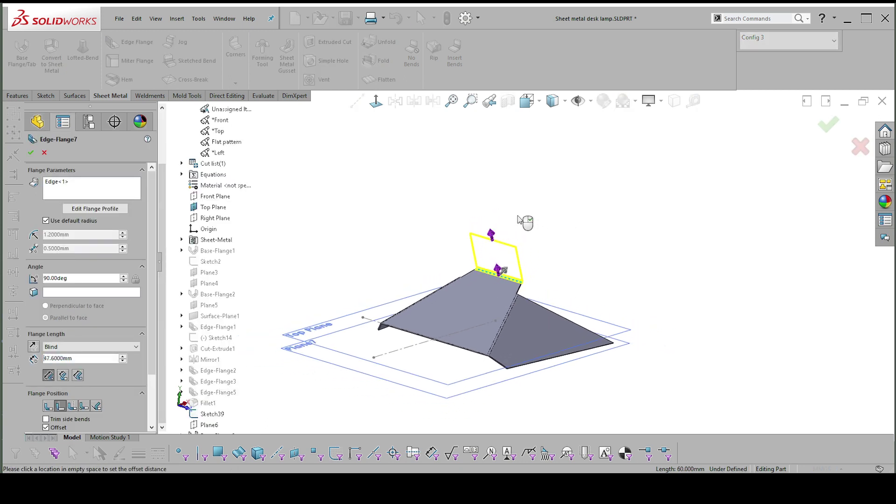
pyautogui.scroll(2, 490, 195)
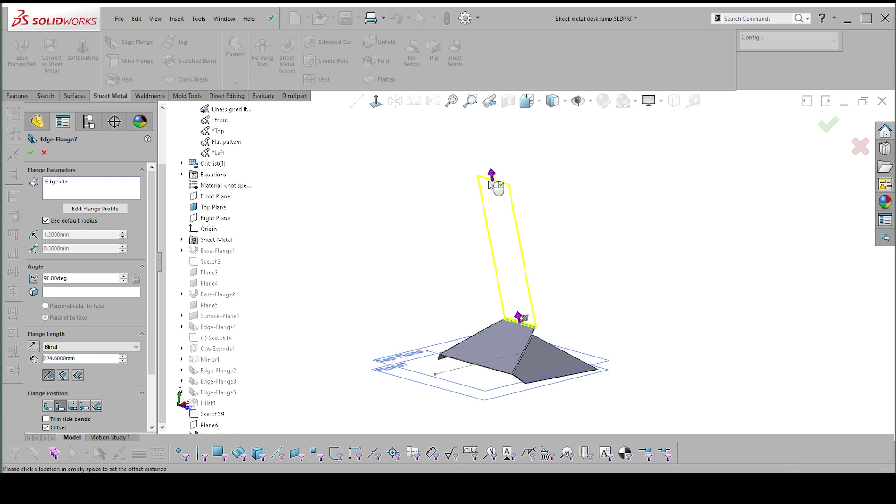
pyautogui.click(490, 185)
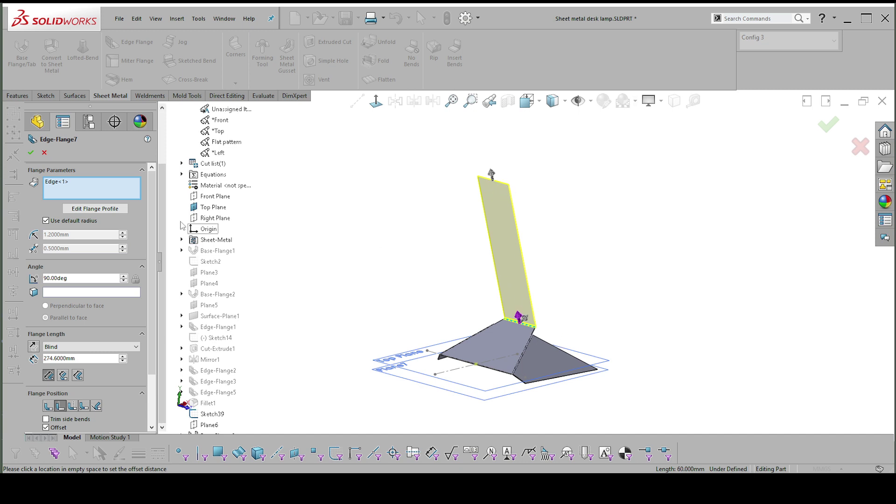
# Step: Open the upright flange's profile sketch for editing, oriented normal to its sketch plane
pyautogui.click(95, 209)
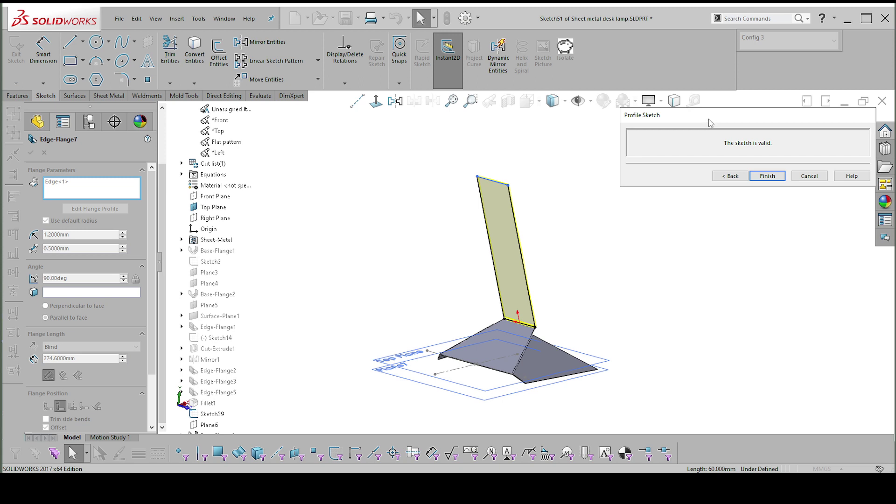
pyautogui.moveTo(710, 123)
pyautogui.mouseDown()
pyautogui.moveTo(686, 132)
pyautogui.moveTo(699, 172)
pyautogui.moveTo(686, 154)
pyautogui.moveTo(680, 160)
pyautogui.mouseUp()
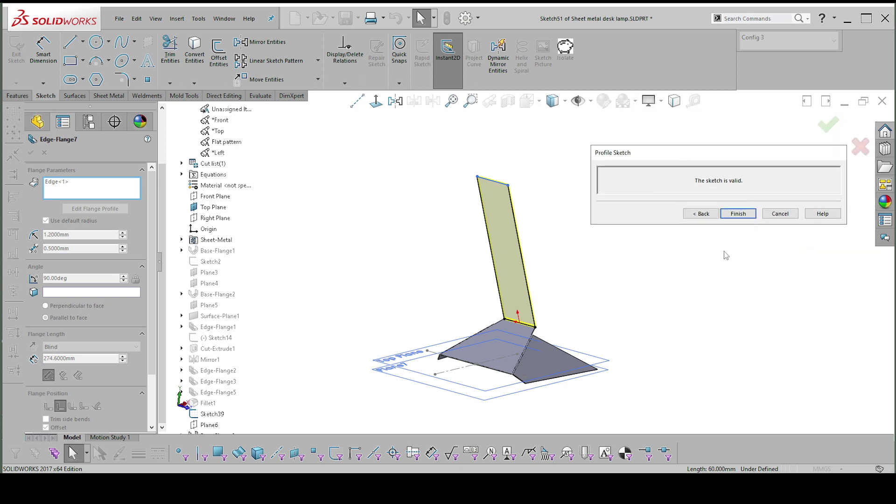
pyautogui.rightClick(686, 321)
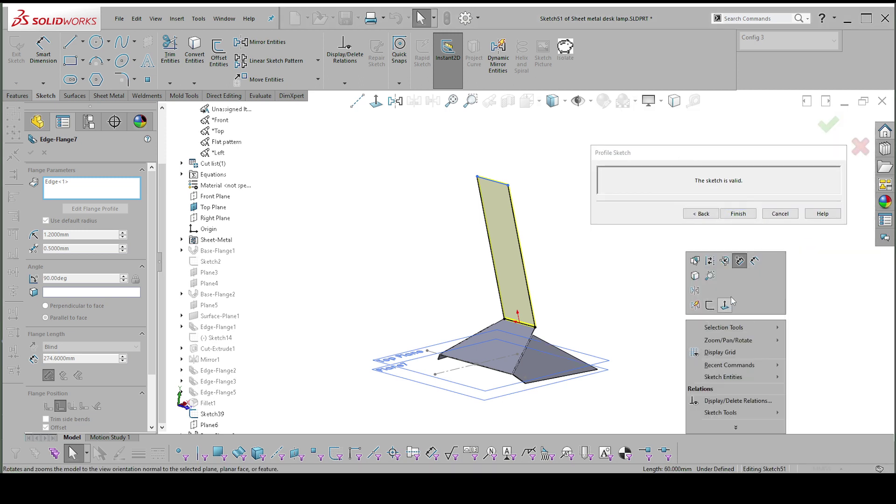
pyautogui.click(725, 305)
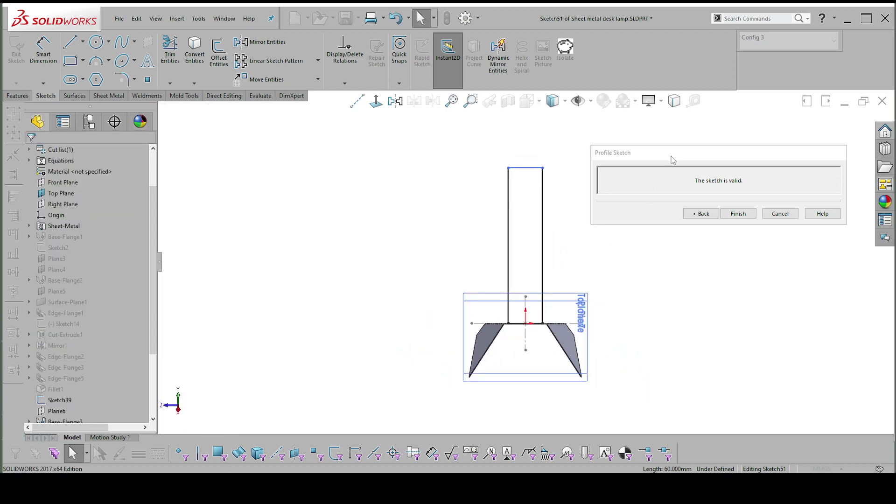
pyautogui.moveTo(672, 160)
pyautogui.mouseDown()
pyautogui.moveTo(401, 170)
pyautogui.moveTo(265, 150)
pyautogui.moveTo(153, 213)
pyautogui.mouseUp()
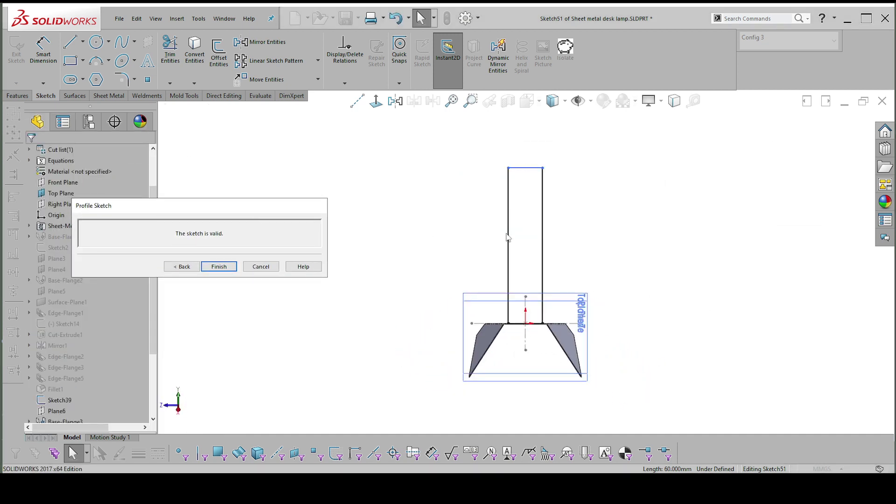
pyautogui.scroll(3, 592, 239)
pyautogui.scroll(-3, 589, 233)
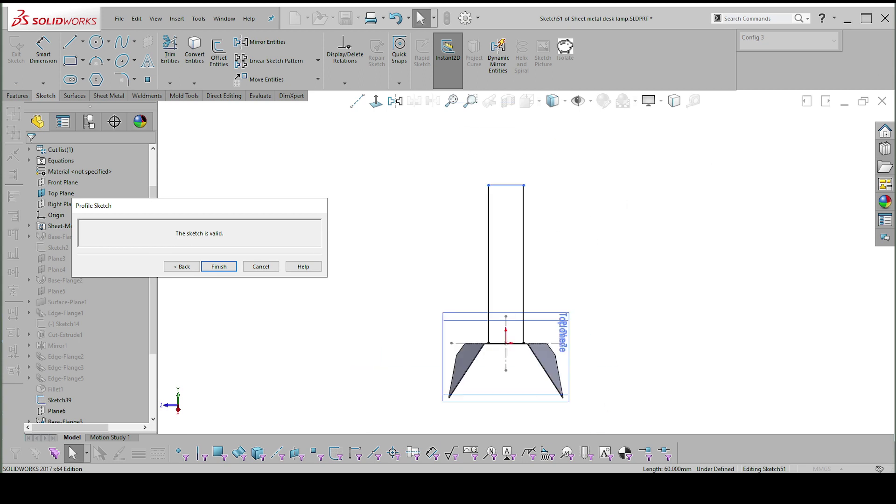
# Step: Switch to the desktop, launch the YAKD key displayer, minimize its settings window and return to SOLIDWORKS
pyautogui.click(848, 21)
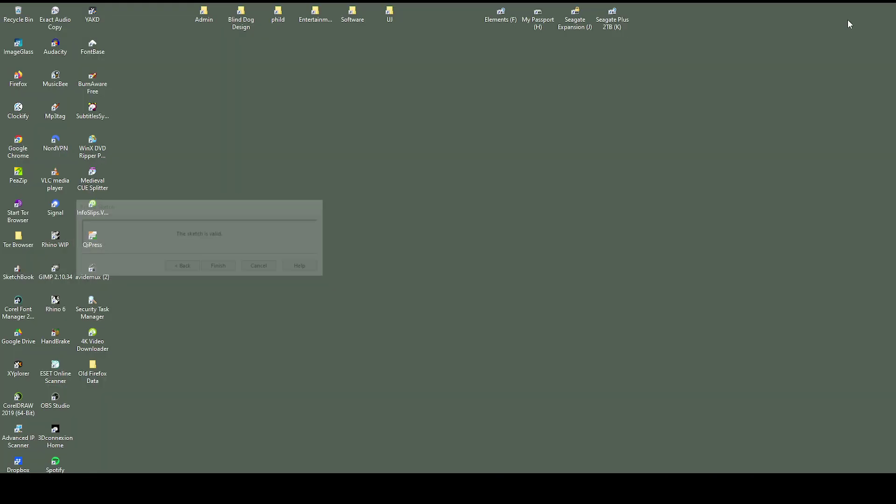
pyautogui.click(92, 16)
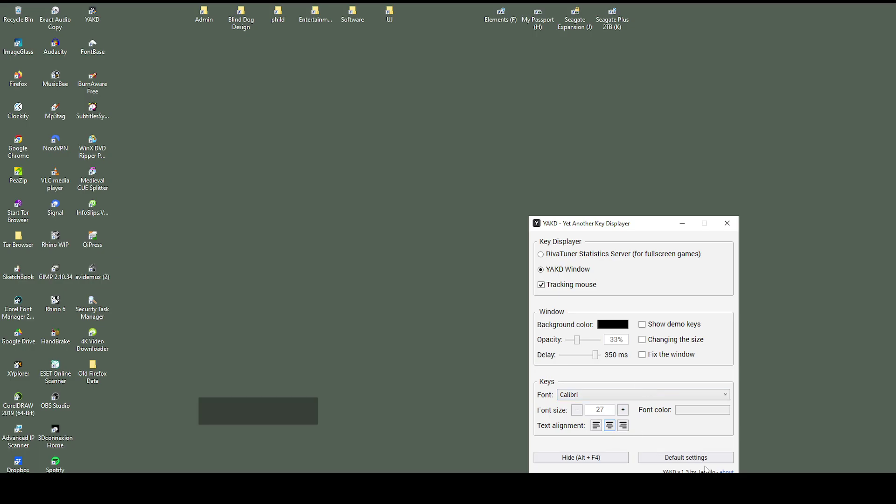
pyautogui.click(723, 275)
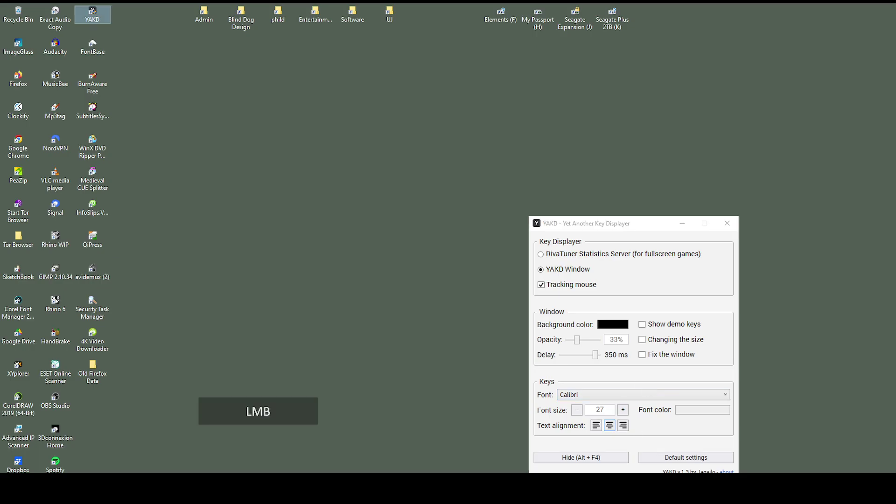
pyautogui.click(692, 222)
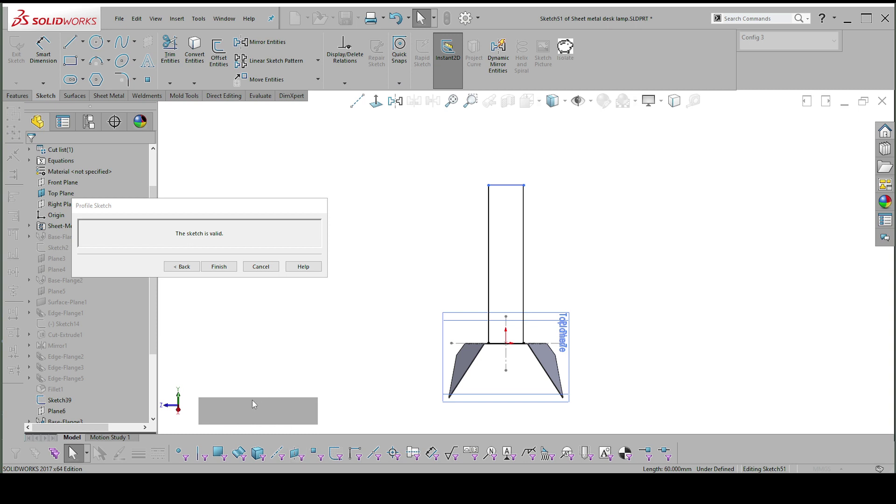
# Step: Delete the vertical relations from both long side lines of the flange profile
pyautogui.moveTo(227, 210); pyautogui.dragTo(236, 181)
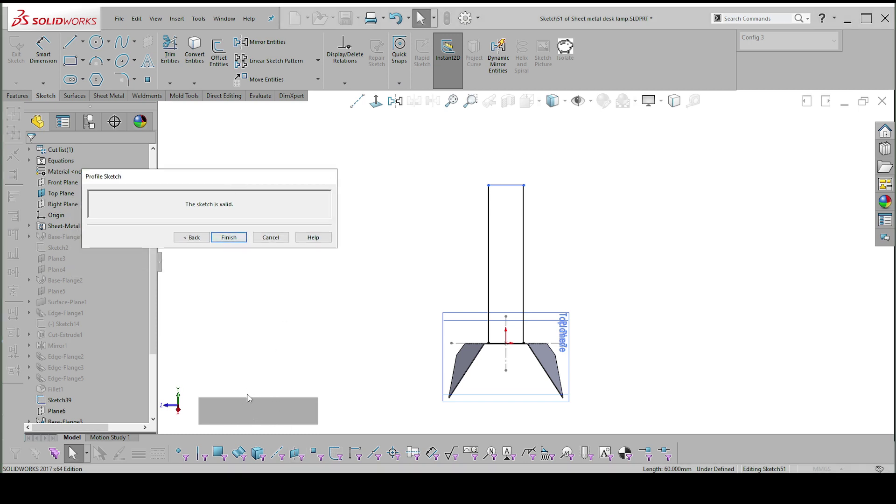
pyautogui.scroll(-1, 522, 193)
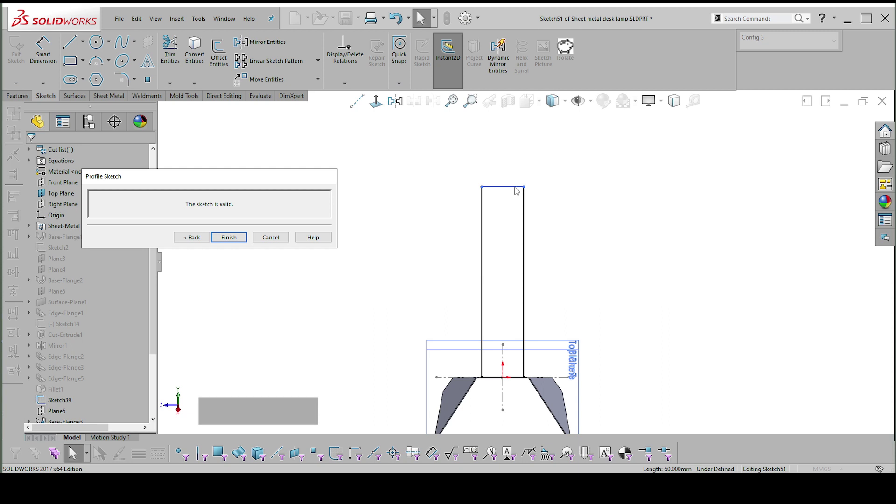
pyautogui.moveTo(564, 206); pyautogui.dragTo(421, 220)
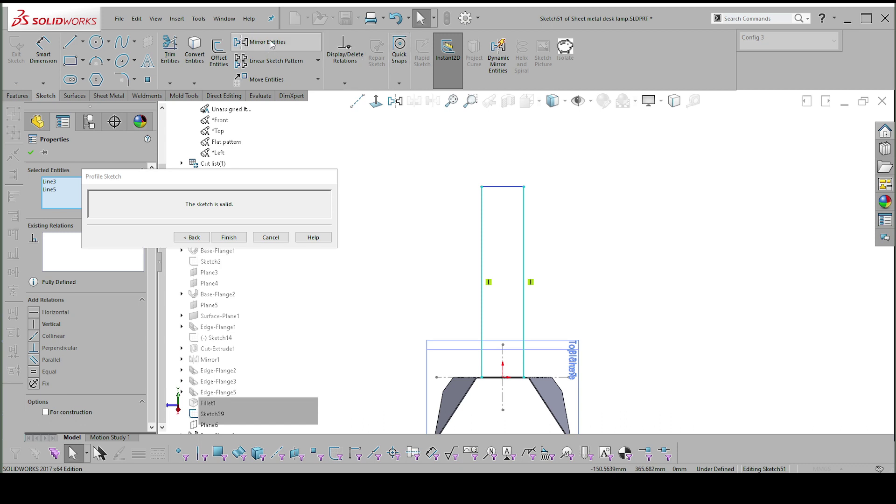
pyautogui.click(345, 53)
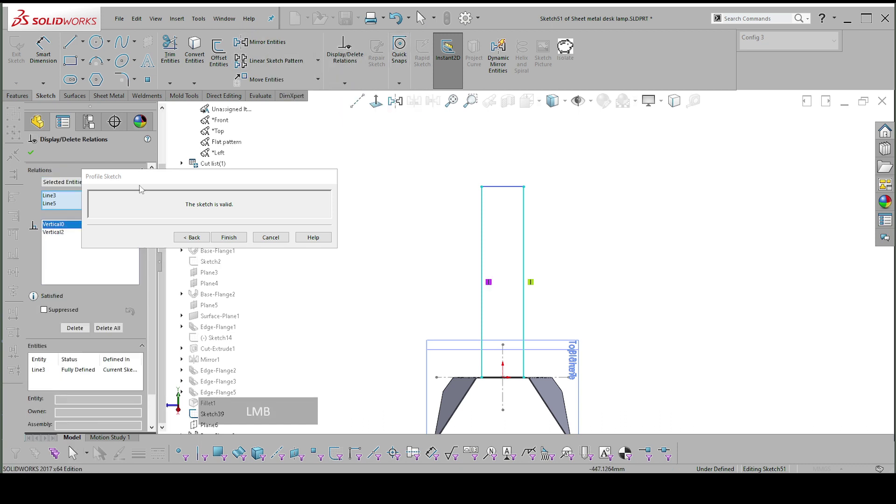
pyautogui.moveTo(181, 179); pyautogui.dragTo(408, 167)
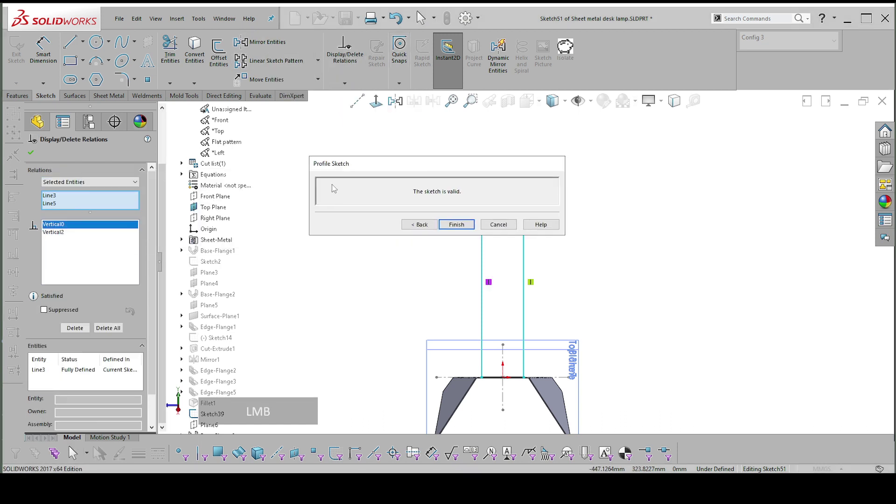
pyautogui.keyDown('shift'); pyautogui.click(55, 232); pyautogui.keyUp('shift')
pyautogui.press('Delete')
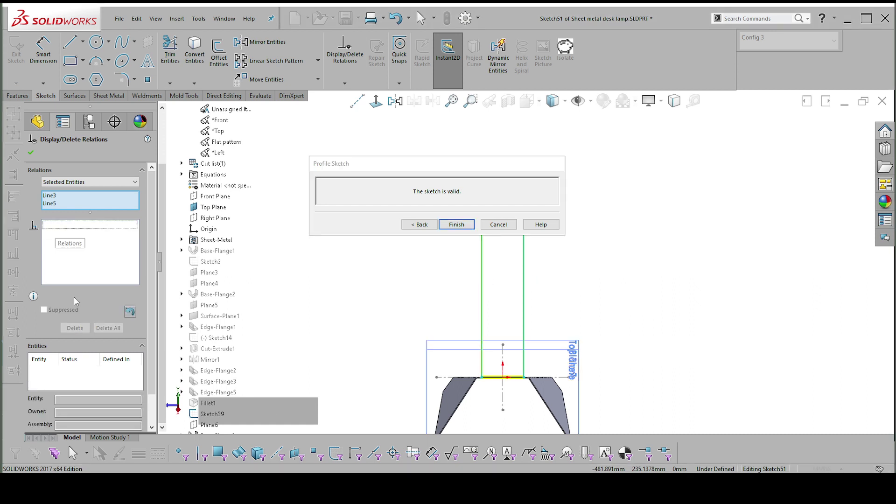
pyautogui.click(31, 153)
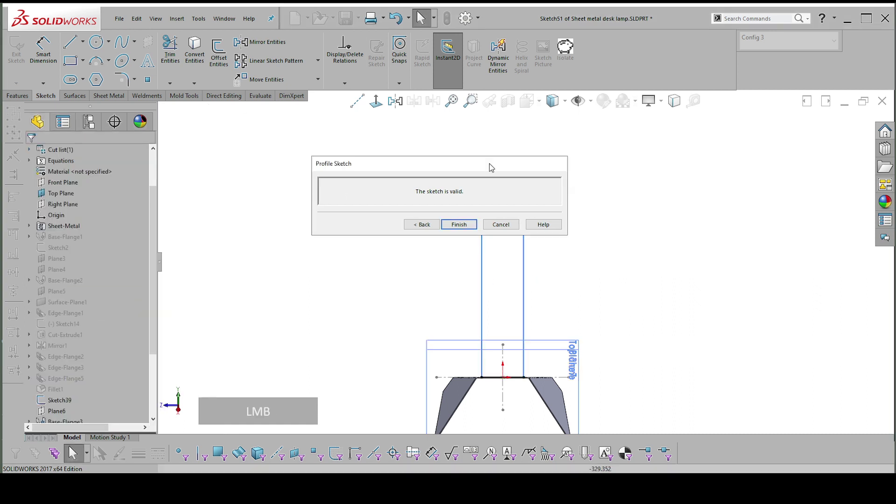
# Step: Pull one upper corner of the profile outward to about X 53.5 mm, Y 270.2 mm so its side line slants
pyautogui.moveTo(491, 166); pyautogui.dragTo(795, 178)
pyautogui.scroll(2, 571, 312)
pyautogui.click(569, 295)
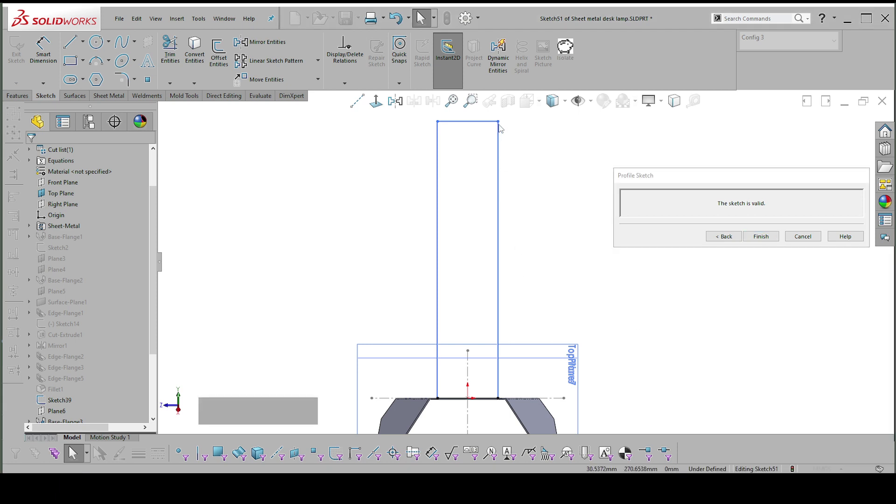
pyautogui.moveTo(499, 121); pyautogui.dragTo(522, 124)
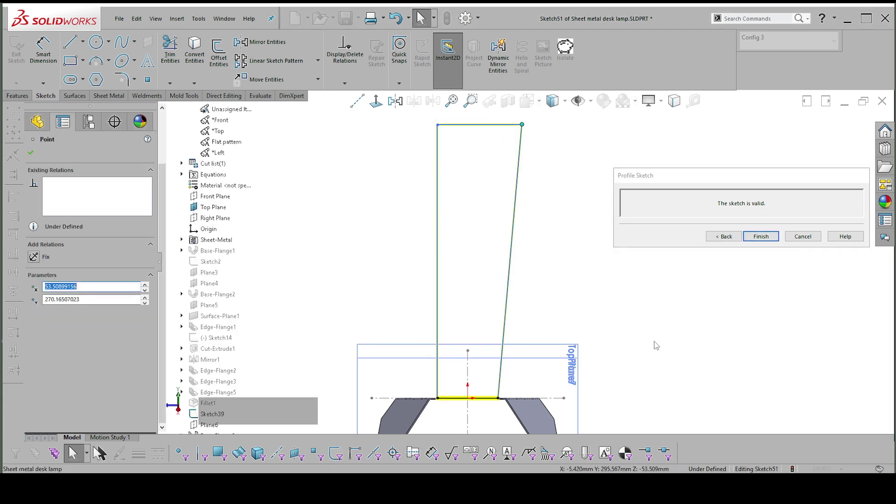
# Step: Draw a centerline from the origin to the midpoint of the profile's top line and make it vertical
pyautogui.rightClick(698, 370)
pyautogui.click(727, 372)
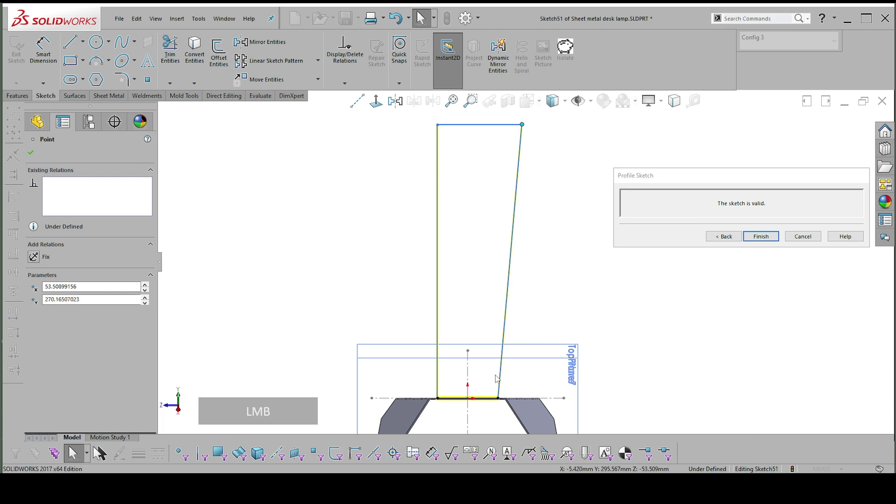
pyautogui.click(468, 399)
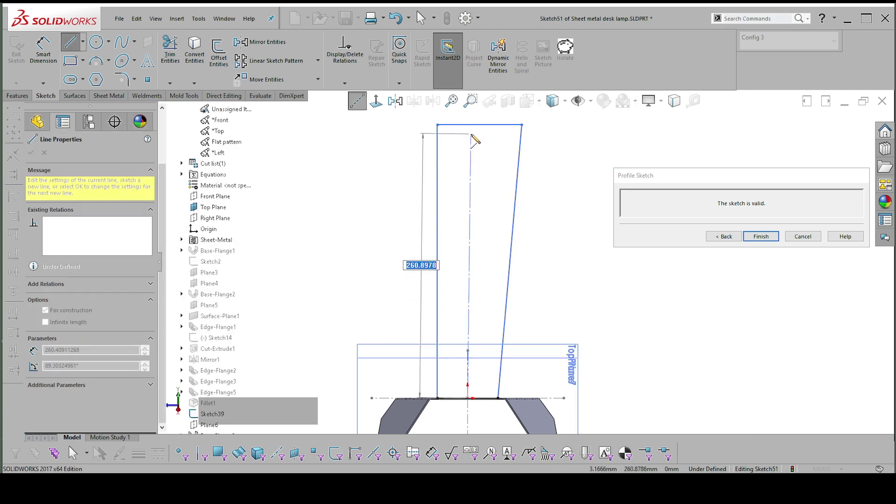
pyautogui.click(479, 124)
pyautogui.press('Escape')
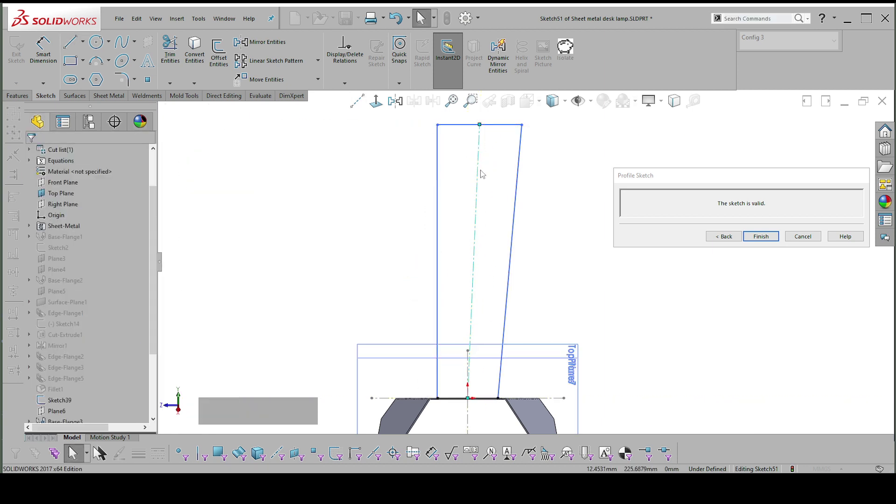
pyautogui.click(478, 174)
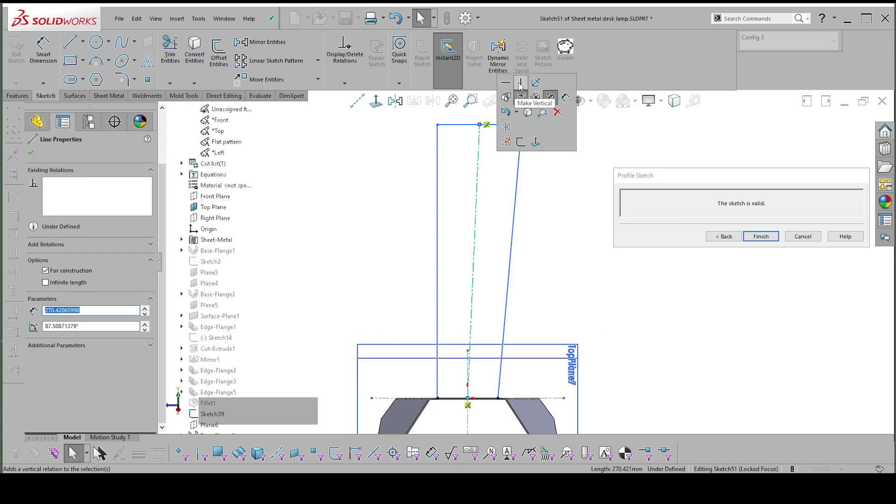
pyautogui.click(521, 84)
# Step: Dimension the profile's top line and set its width to 55 mm
pyautogui.scroll(-3, 494, 230)
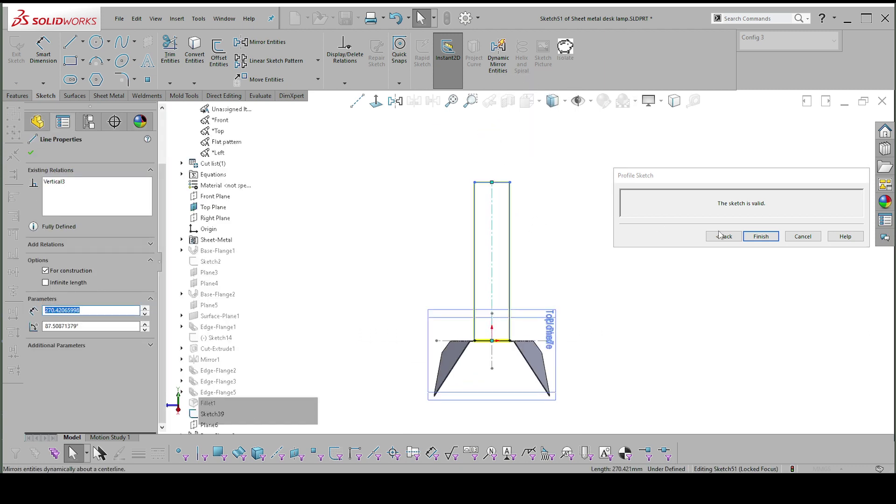
pyautogui.click(551, 196)
pyautogui.moveTo(552, 196); pyautogui.dragTo(550, 168, button='right')
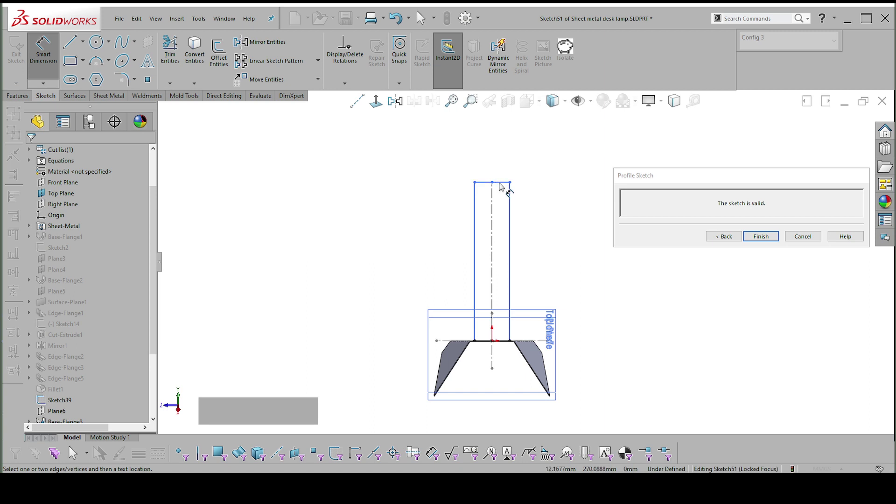
pyautogui.click(500, 186)
pyautogui.click(516, 158)
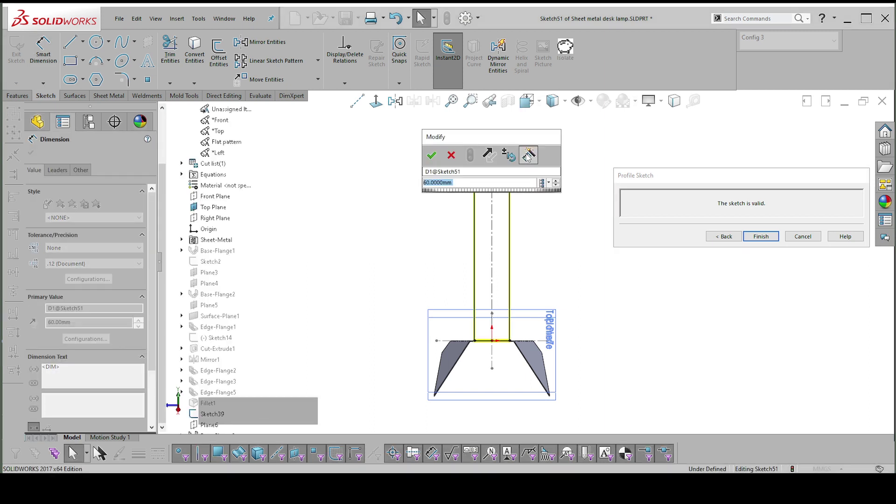
pyautogui.write('55')
pyautogui.press('Return')
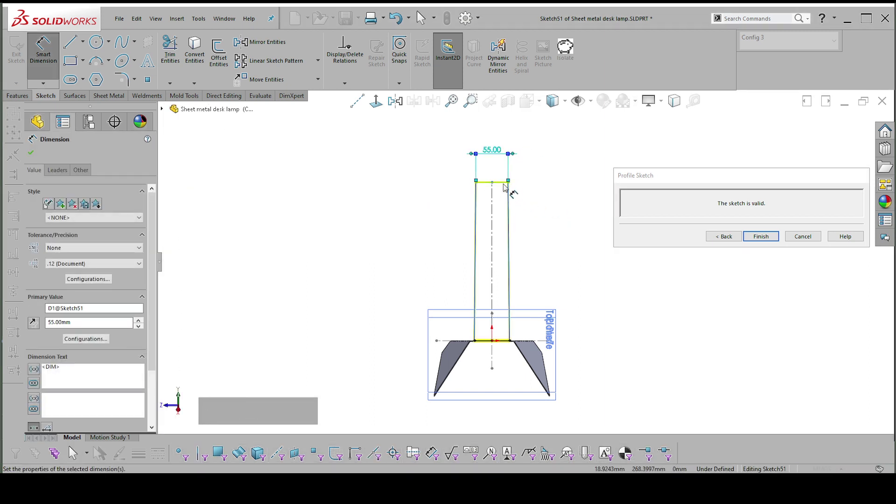
# Step: Dimension the height from the profile's top line to its base corner as 270 mm and finish the edge flange
pyautogui.click(504, 183)
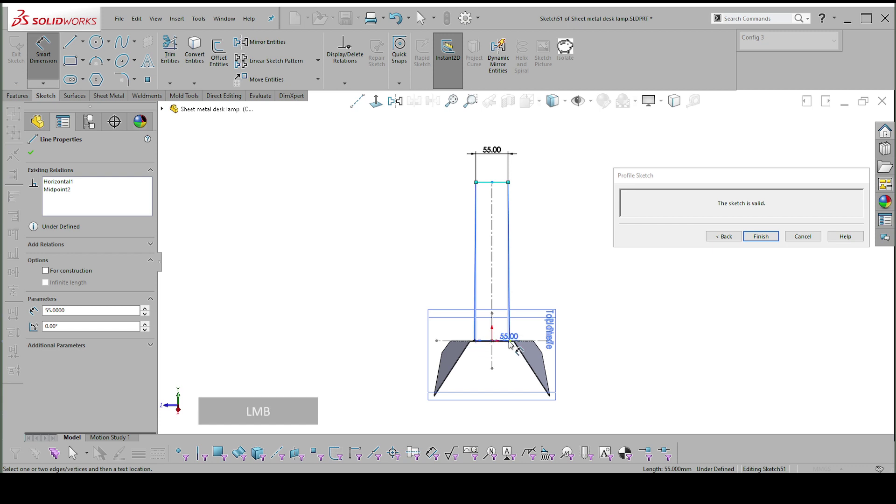
pyautogui.click(510, 342)
pyautogui.click(574, 286)
pyautogui.write('2')
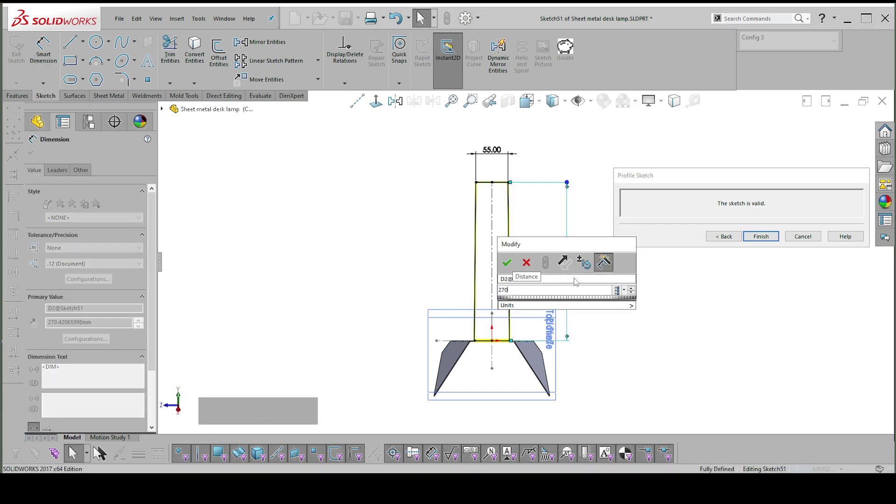
pyautogui.write('70')
pyautogui.press('Return')
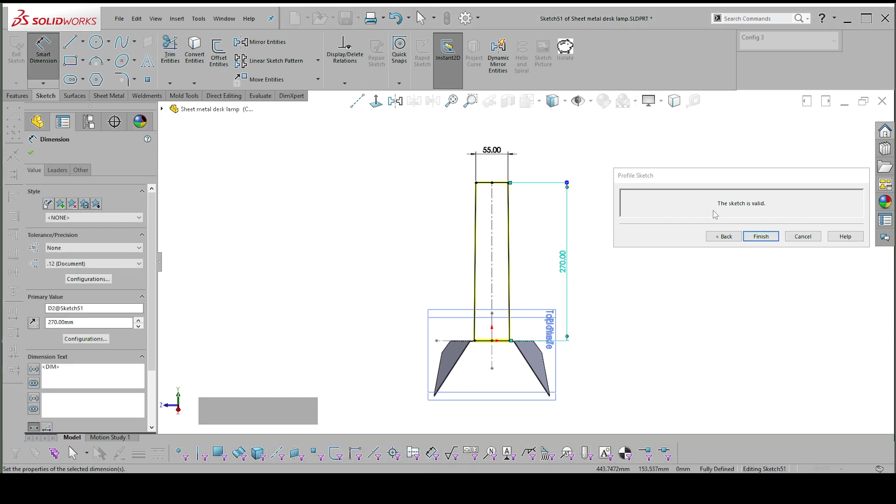
pyautogui.click(761, 237)
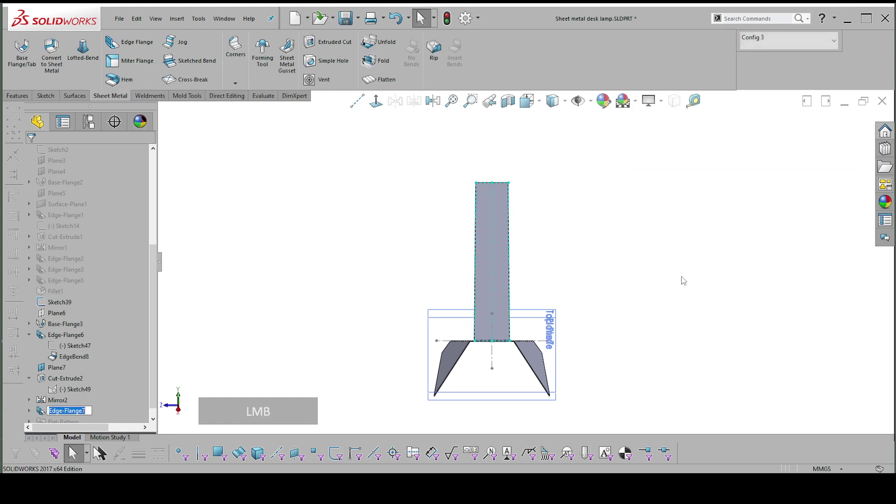
# Step: Inspect the finished upright flange from several angles and check its profile sketch, leaving it unedited
pyautogui.scroll(-1, 573, 260)
pyautogui.moveTo(573, 260); pyautogui.dragTo(488, 299, button='middle')
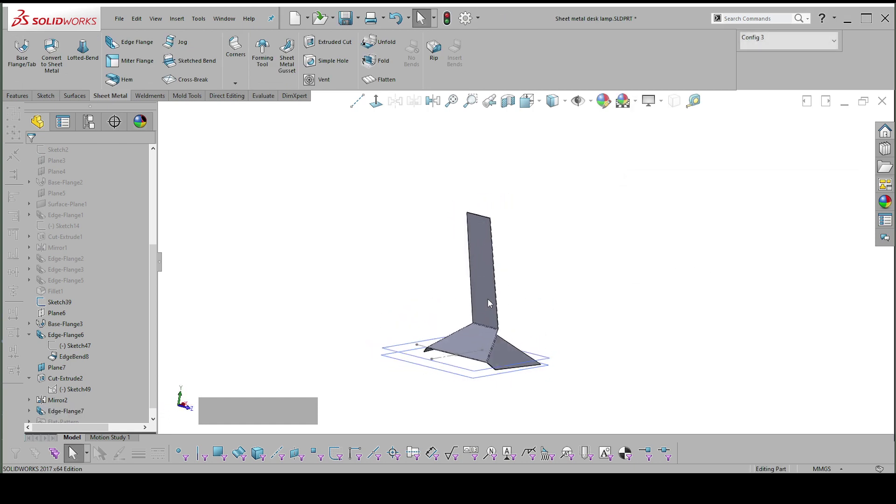
pyautogui.scroll(-1, 150, 353)
pyautogui.click(262, 362)
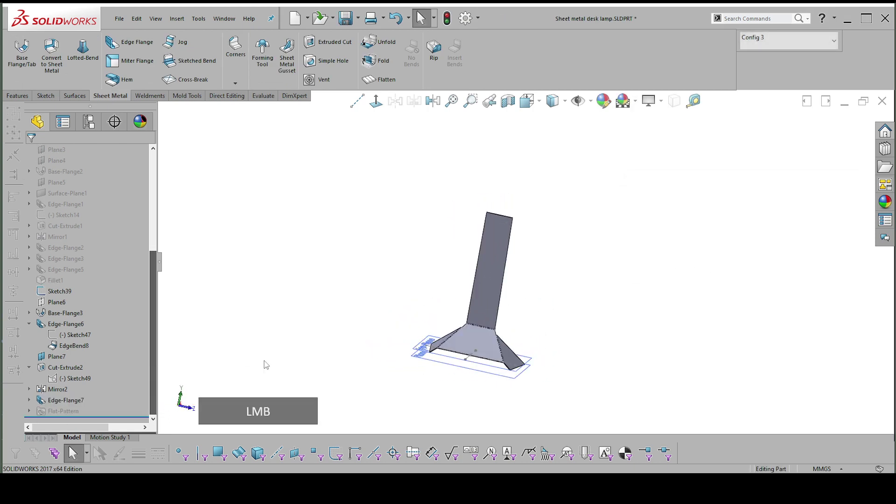
pyautogui.moveTo(526, 236); pyautogui.dragTo(482, 254, button='middle')
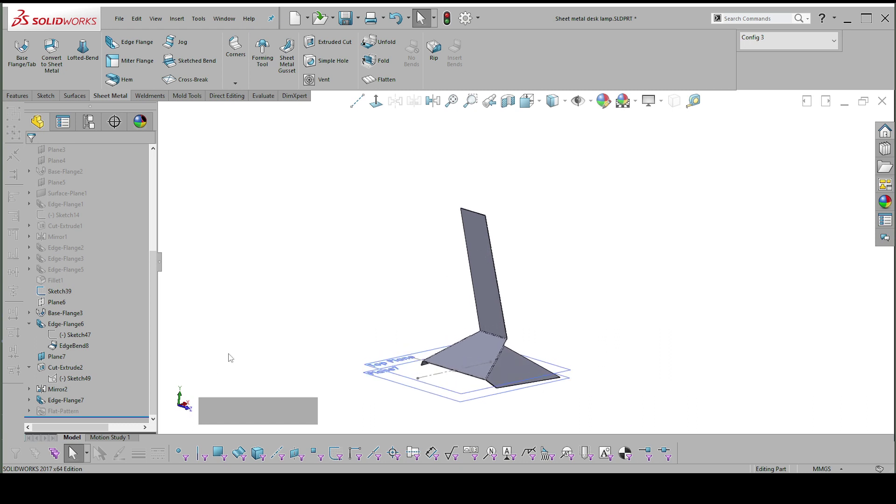
pyautogui.click(30, 401)
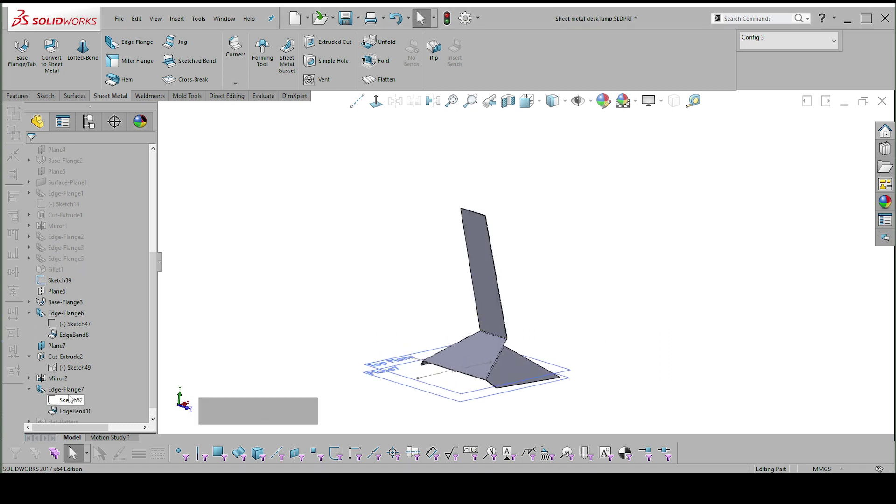
pyautogui.click(71, 401)
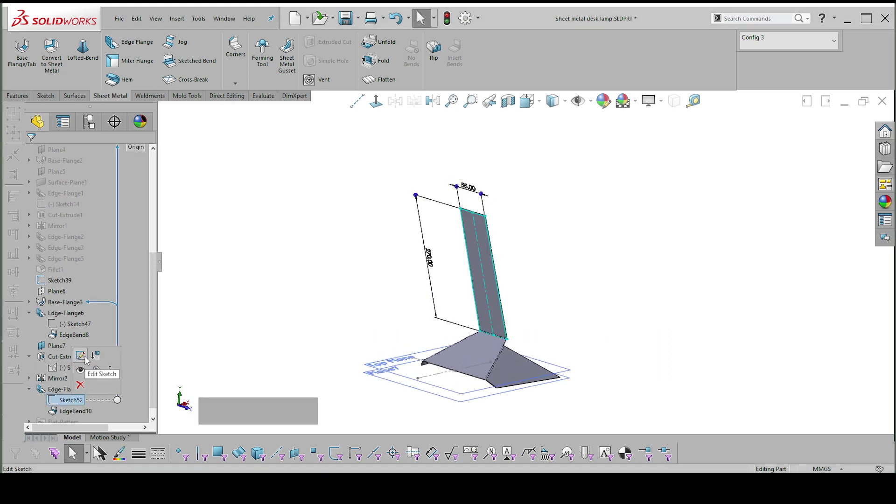
pyautogui.click(87, 362)
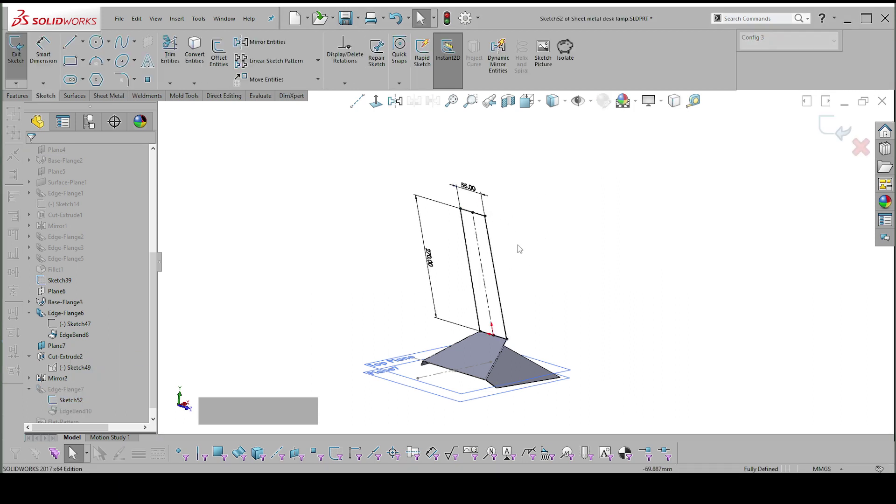
pyautogui.moveTo(517, 245)
pyautogui.mouseDown(button='middle')
pyautogui.moveTo(550, 234)
pyautogui.moveTo(532, 238)
pyautogui.mouseUp(button='middle')
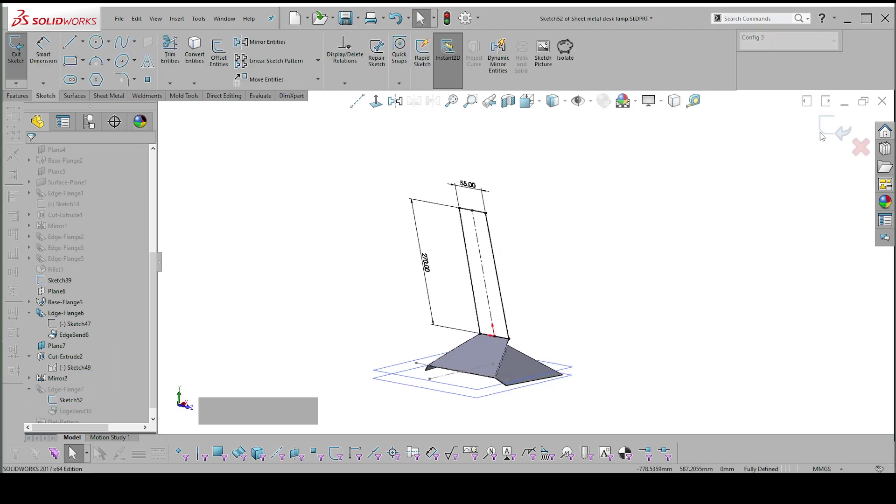
pyautogui.click(846, 132)
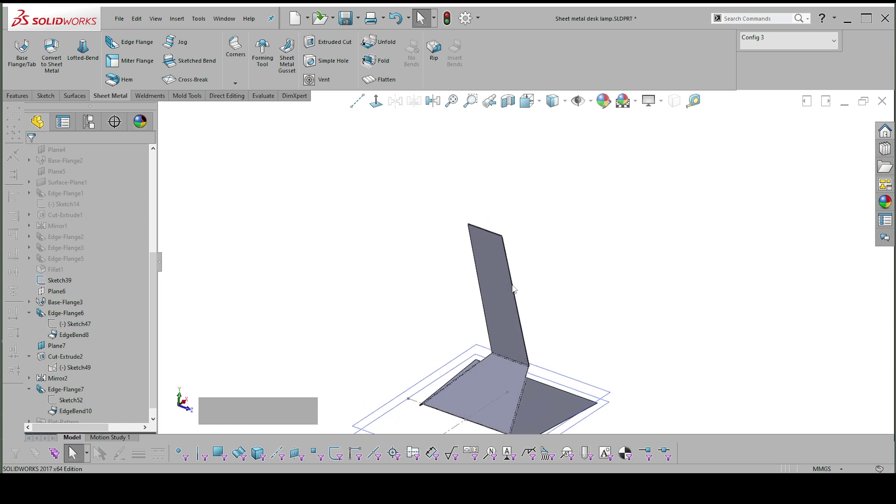
# Step: Add 90° edge flanges about 40.6 mm long along both long edges of the upright
pyautogui.scroll(5, 469, 282)
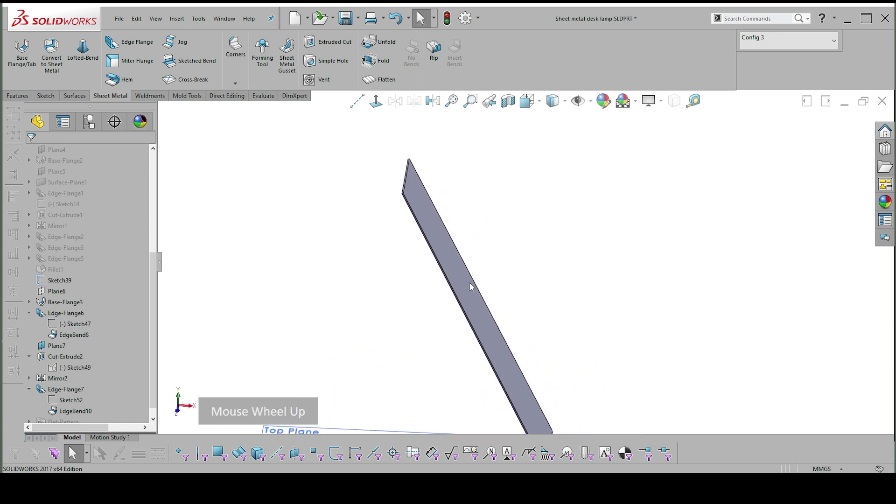
pyautogui.click(453, 290)
pyautogui.scroll(2, 474, 276)
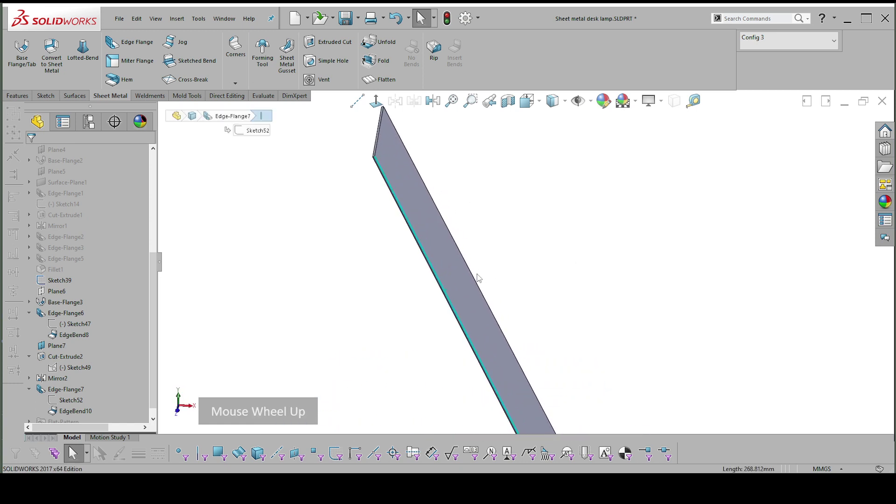
pyautogui.press('shift')
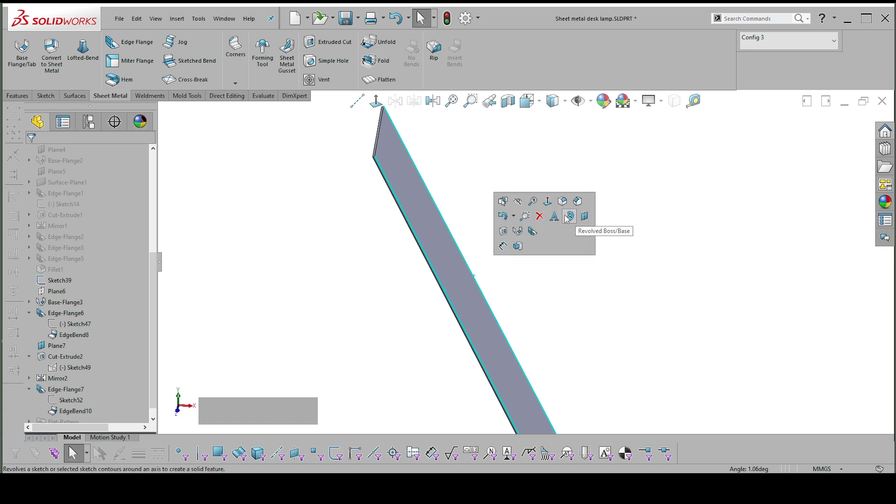
pyautogui.click(518, 231)
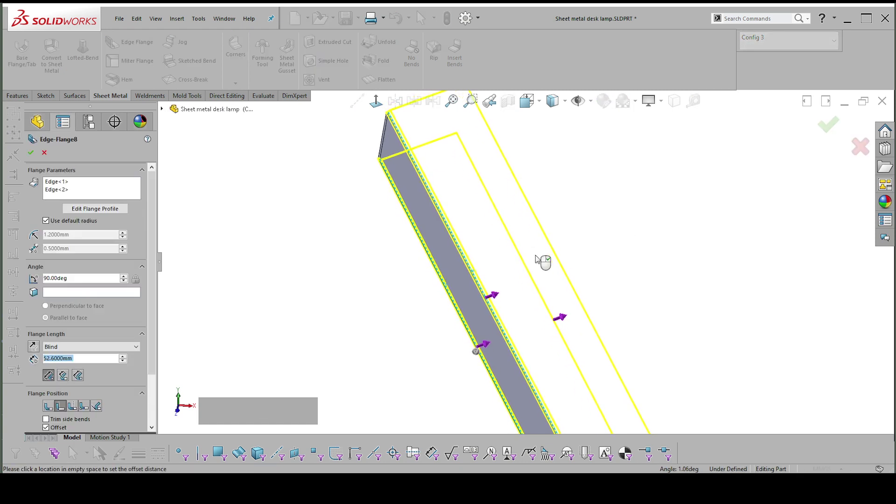
pyautogui.click(520, 270)
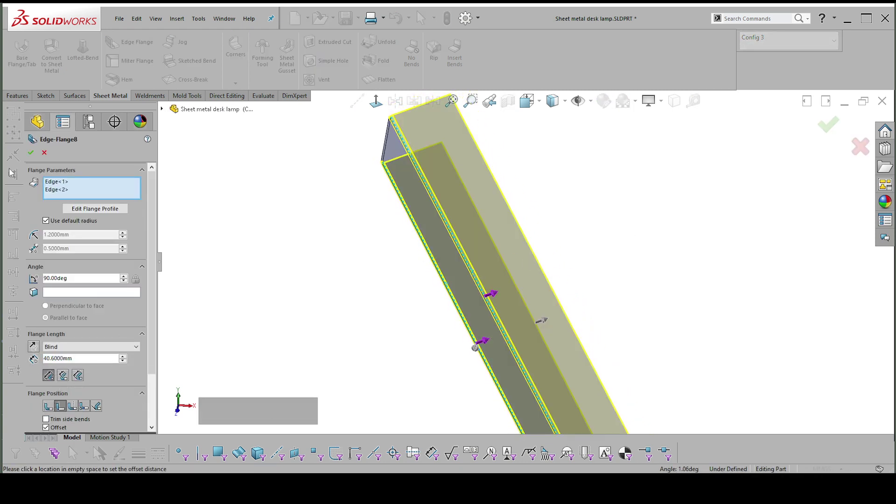
pyautogui.click(31, 153)
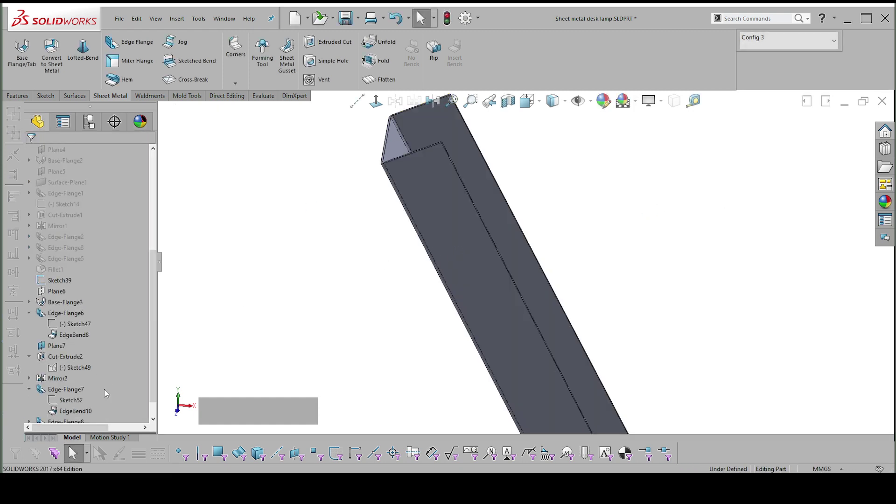
# Step: Open the first side flange's profile sketch for editing and view it normal to its plane
pyautogui.moveTo(154, 378); pyautogui.dragTo(154, 399)
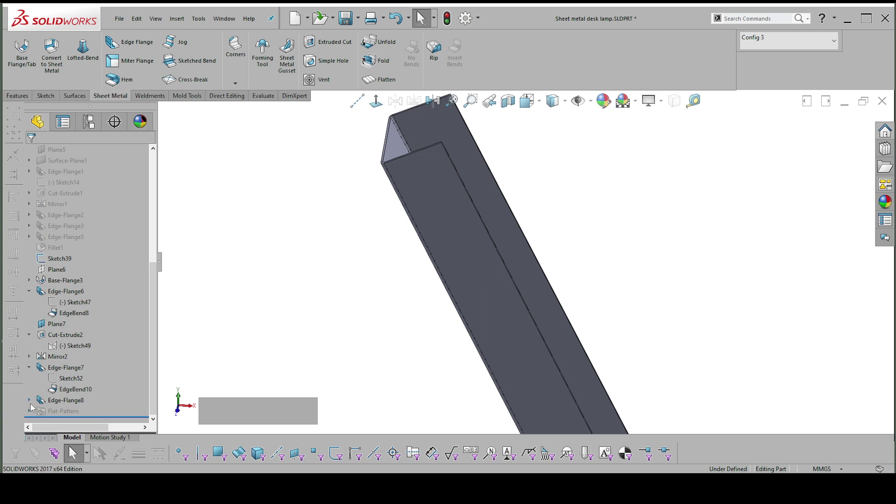
pyautogui.click(31, 405)
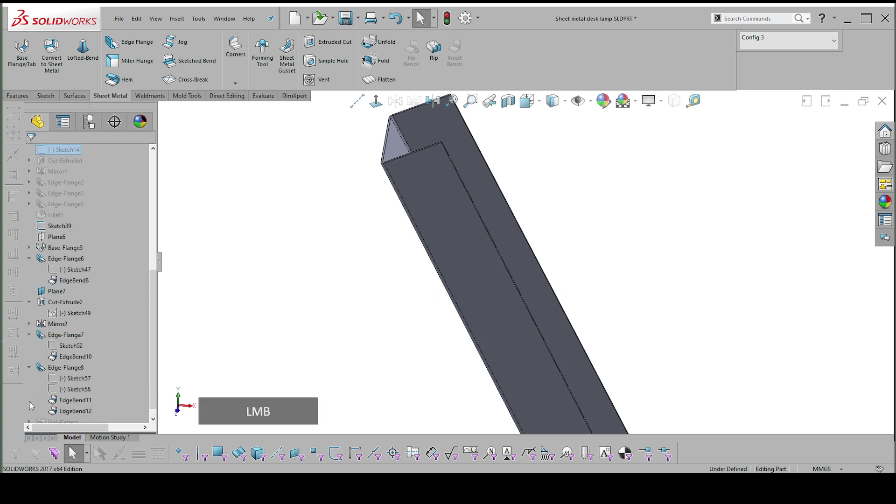
pyautogui.click(79, 379)
pyautogui.click(90, 343)
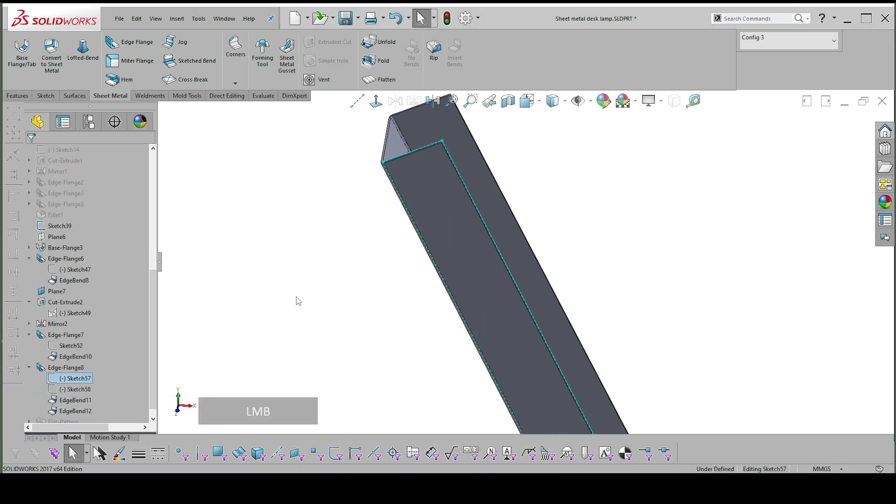
pyautogui.rightClick(591, 223)
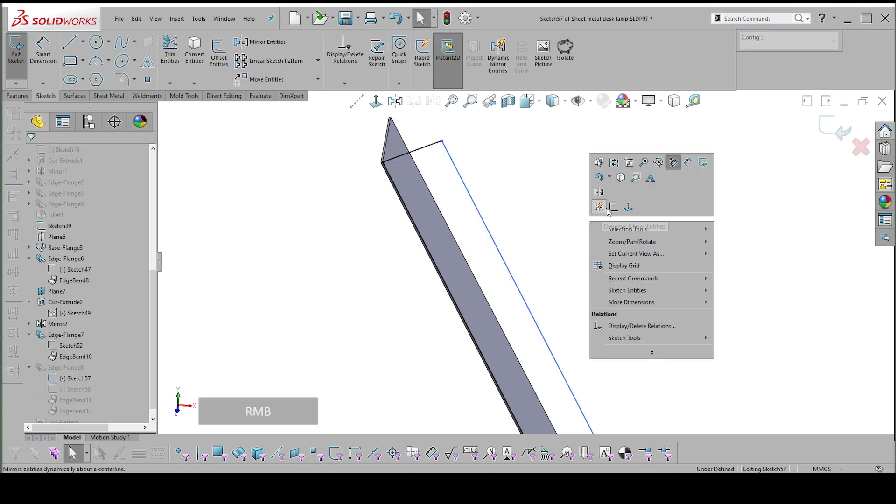
pyautogui.click(630, 207)
pyautogui.scroll(4, 490, 252)
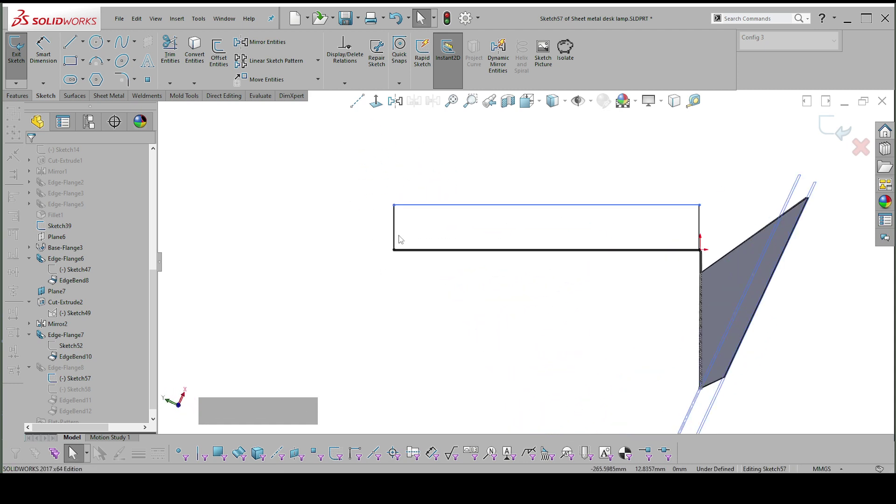
# Step: Delete the horizontal and both vertical relations from the profile's outer line and two end lines
pyautogui.click(395, 226)
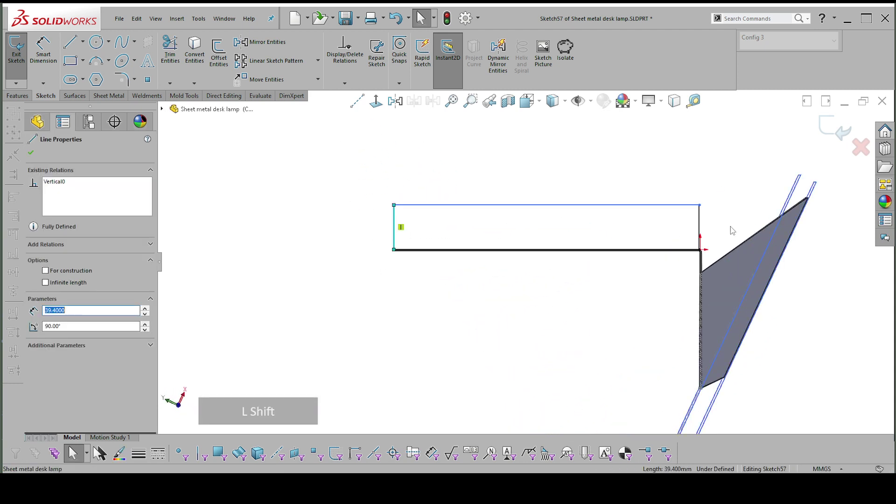
pyautogui.keyDown('shift'); pyautogui.click(701, 226); pyautogui.keyUp('shift')
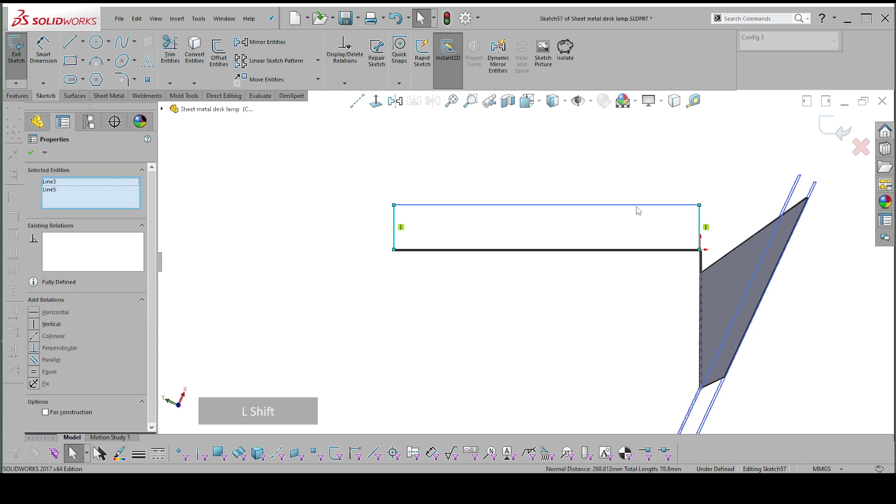
pyautogui.keyDown('shift'); pyautogui.click(639, 206); pyautogui.keyUp('shift')
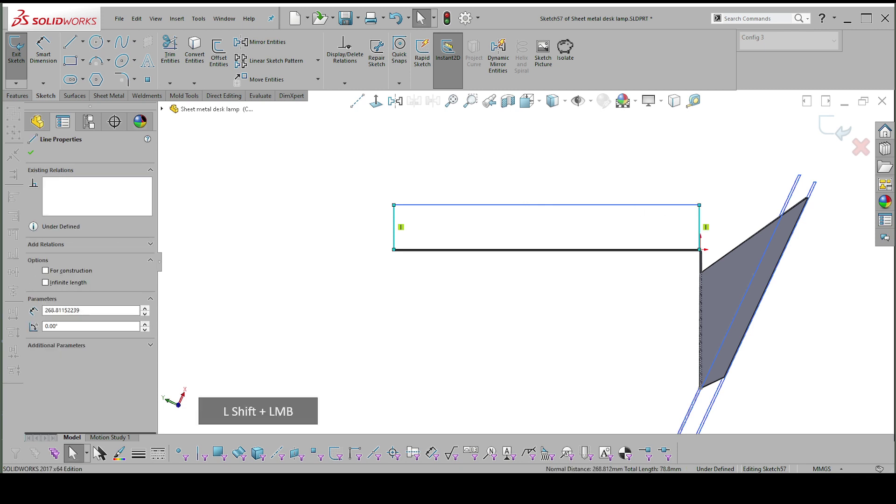
pyautogui.click(345, 57)
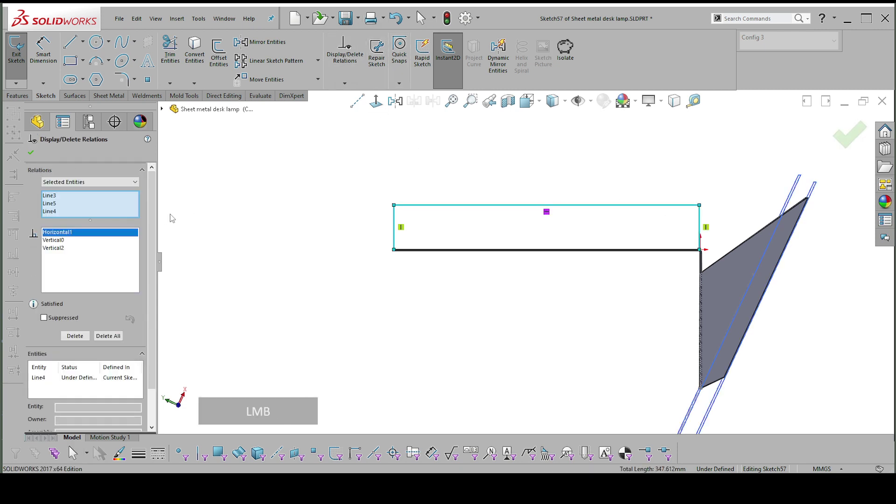
pyautogui.keyDown('shift'); pyautogui.click(47, 250); pyautogui.keyUp('shift')
pyautogui.click(83, 338)
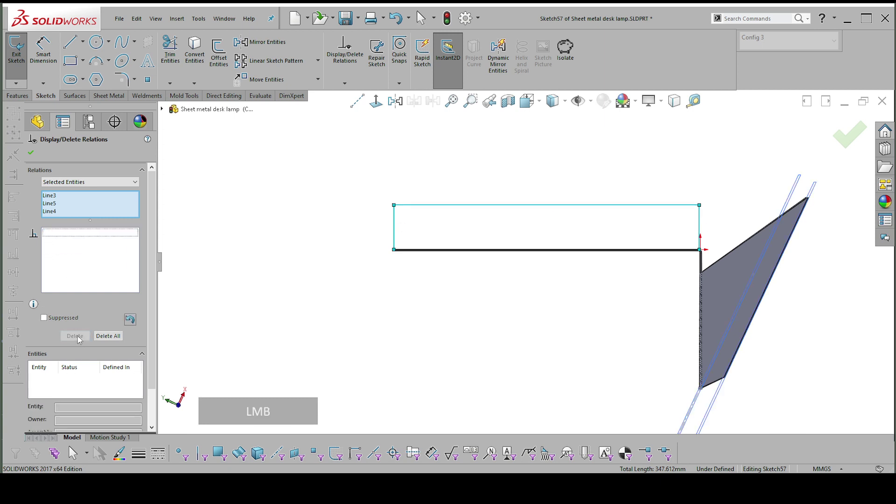
pyautogui.click(31, 152)
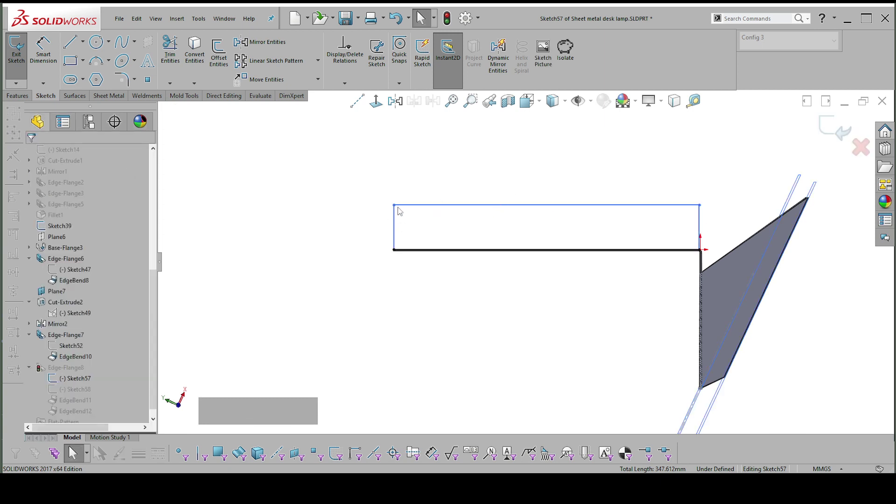
# Step: Pull both outer profile corners inward, the base-end one to about X -13.6, Y 31.1 mm and the far one to about 8.9 mm from the bend line
pyautogui.moveTo(394, 206); pyautogui.dragTo(418, 223)
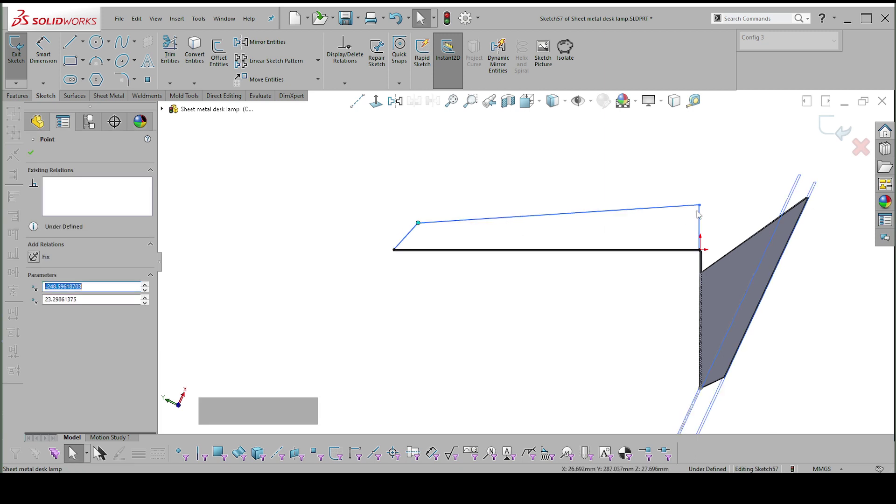
pyautogui.moveTo(701, 208); pyautogui.dragTo(685, 214)
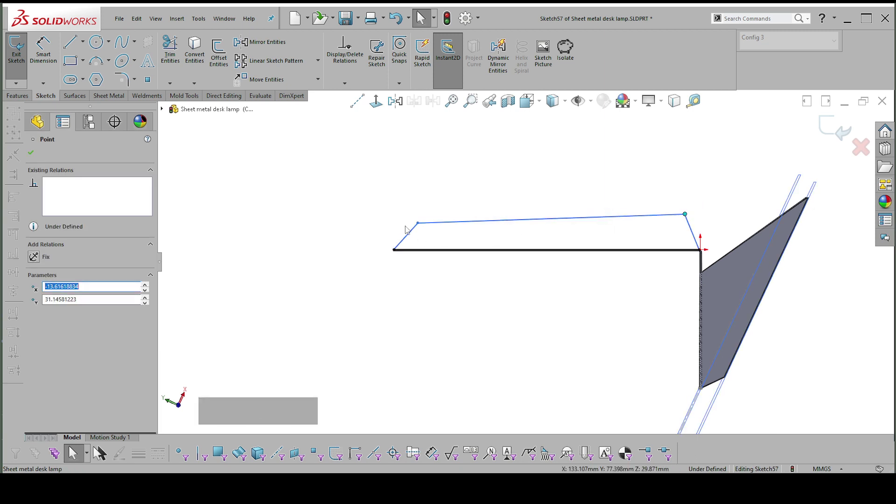
pyautogui.moveTo(422, 230); pyautogui.dragTo(425, 246)
# Step: Dimension the far outer corner's distance from the long bend-side line as 9 mm
pyautogui.moveTo(397, 199)
pyautogui.mouseDown(button='right')
pyautogui.moveTo(392, 166)
pyautogui.moveTo(418, 252)
pyautogui.mouseUp(button='right')
pyautogui.scroll(-2, 418, 252)
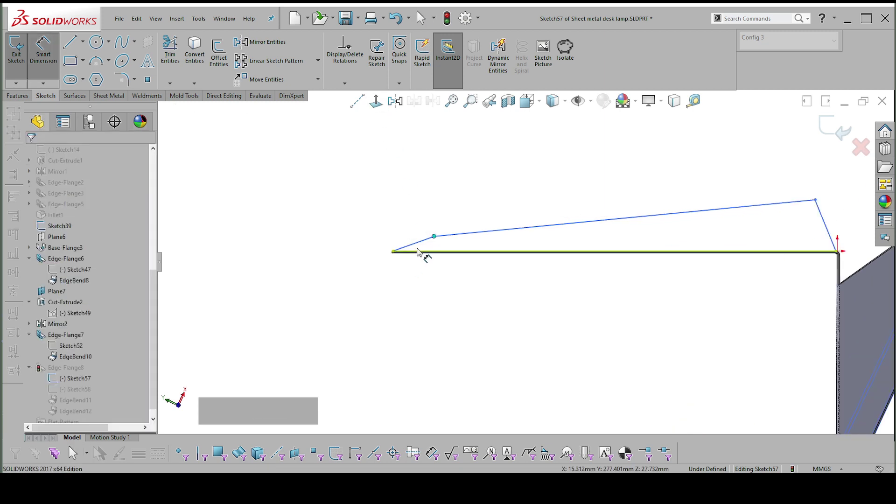
pyautogui.click(418, 252)
pyautogui.click(435, 236)
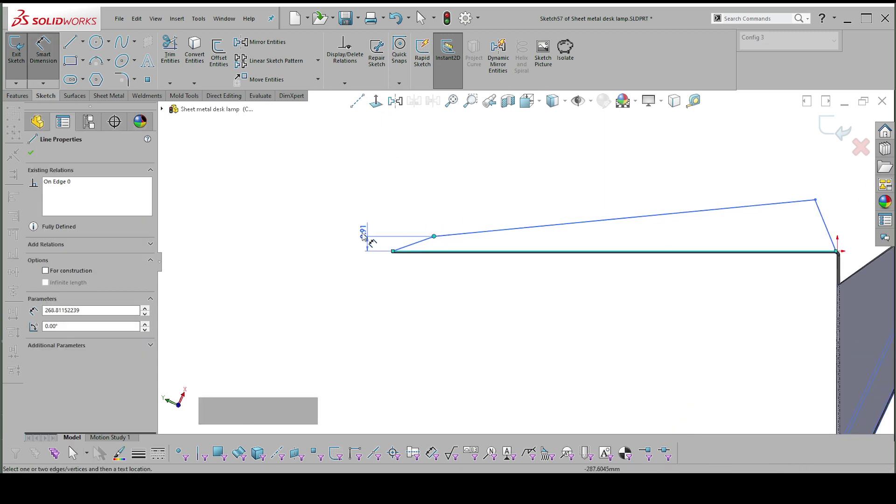
pyautogui.click(363, 232)
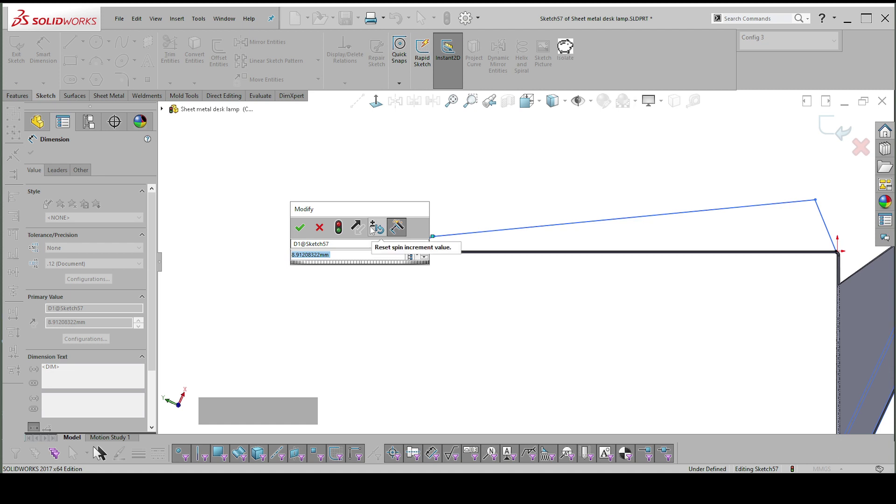
pyautogui.write('9')
pyautogui.press('Return')
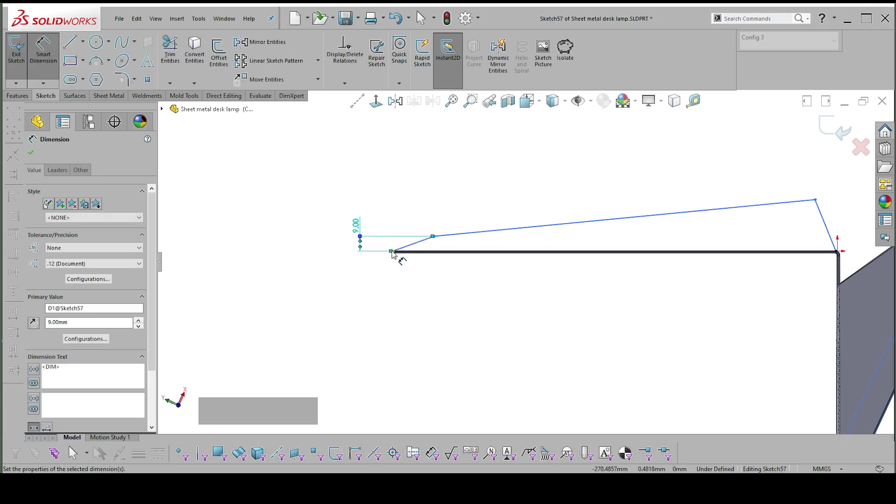
# Step: Dimension the angle between the far slanted end line and the long bend-side line as 20°
pyautogui.click(413, 243)
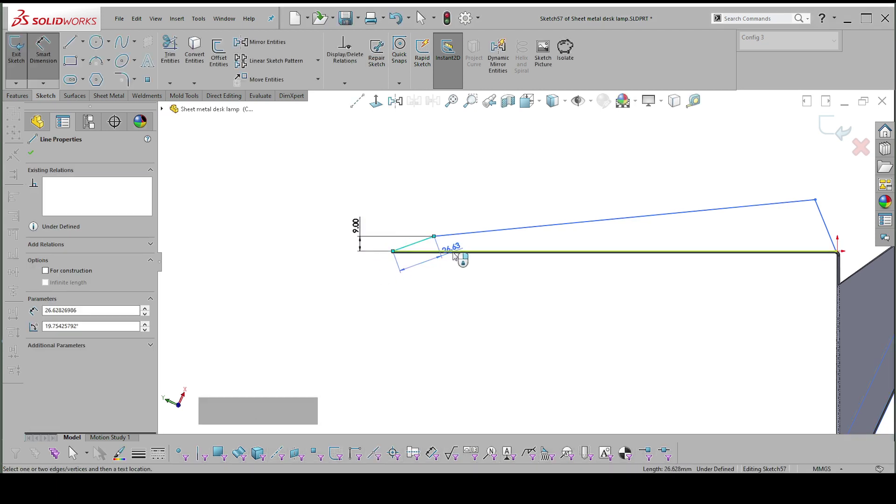
pyautogui.click(455, 254)
pyautogui.click(461, 253)
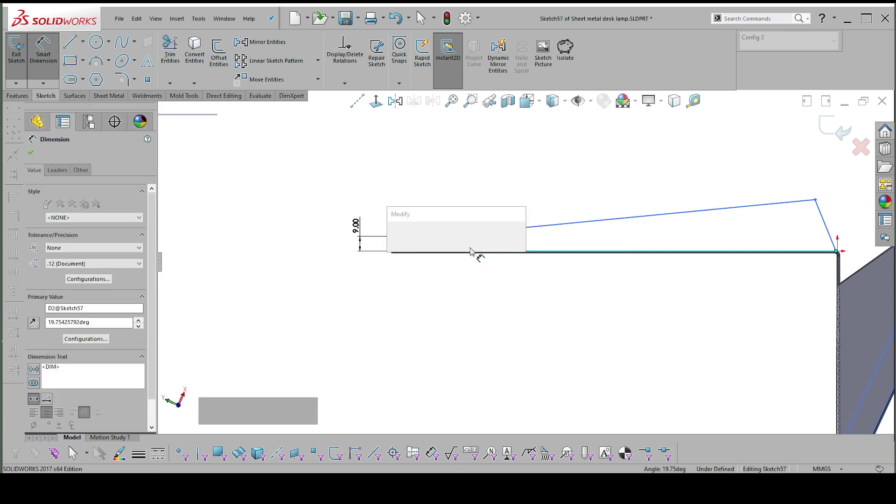
pyautogui.write('20')
pyautogui.press('Return')
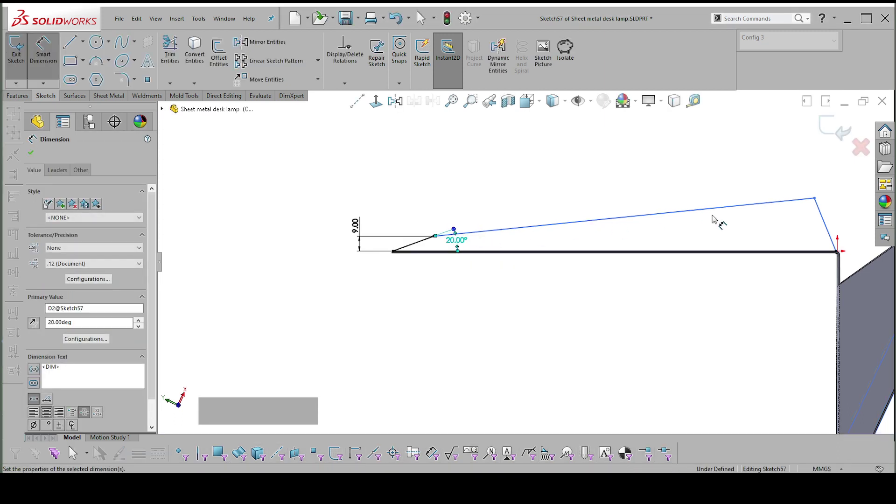
# Step: Dimension the angle between the base-end slanted line and the long bend-side line as 65°
pyautogui.click(827, 228)
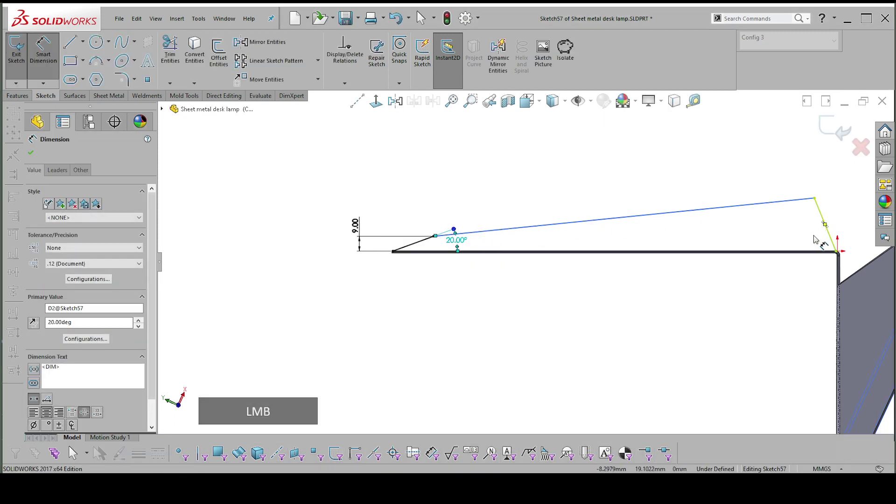
pyautogui.click(814, 252)
pyautogui.click(786, 238)
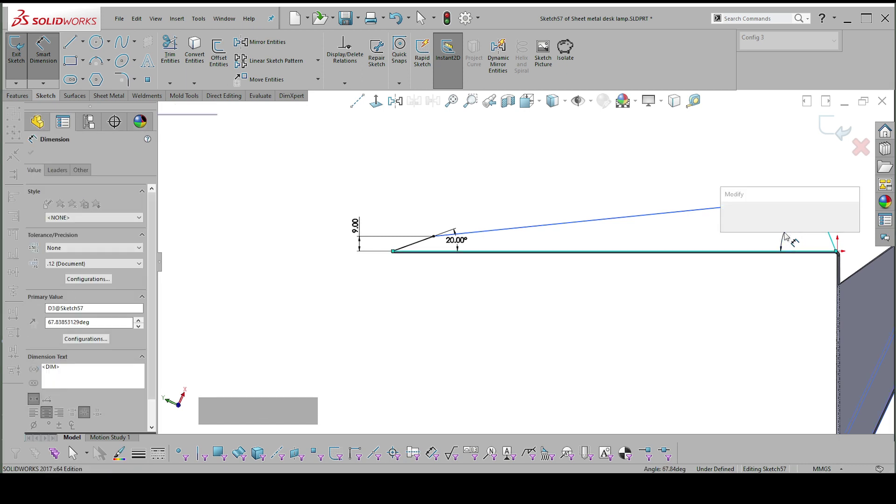
pyautogui.press('Return')
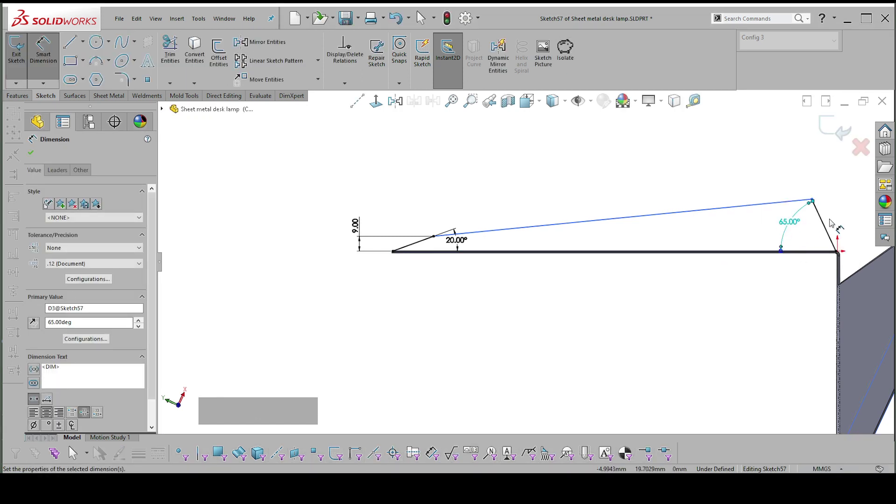
# Step: Dimension the base-end outer corner's distance from the bend-side line as 32 mm and finish the profile sketch
pyautogui.click(812, 200)
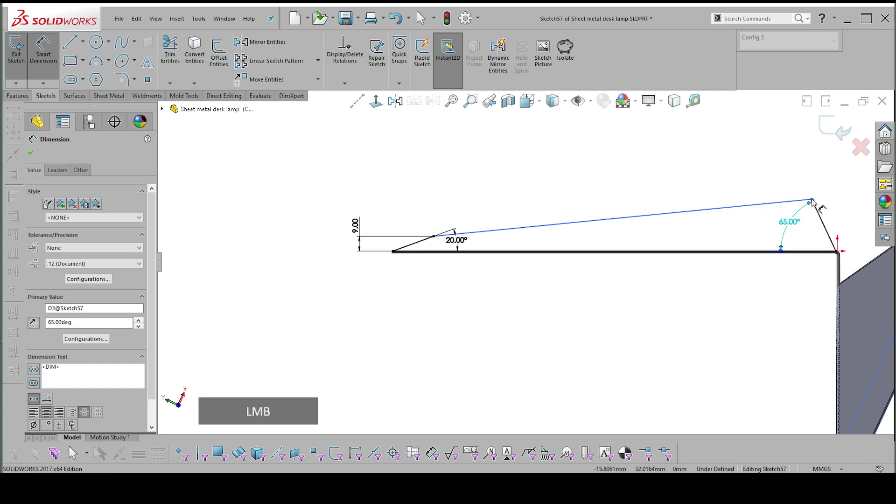
pyautogui.click(839, 252)
pyautogui.click(845, 217)
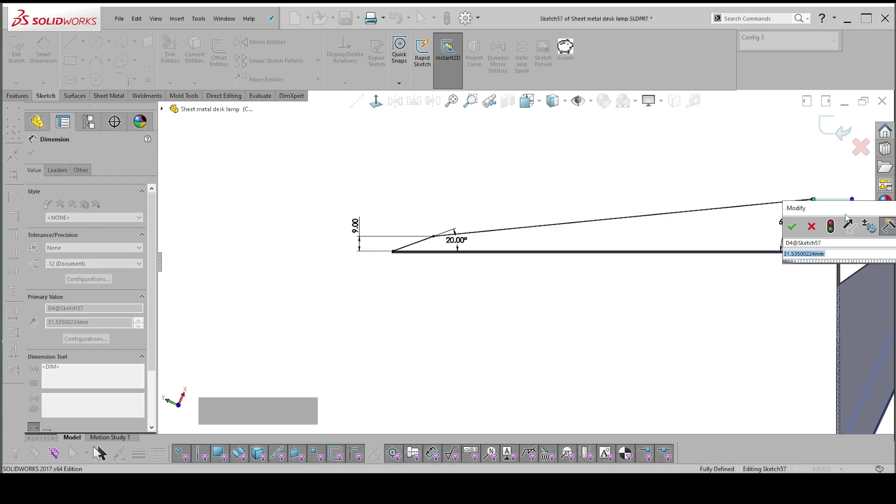
pyautogui.write('32')
pyautogui.press('Return')
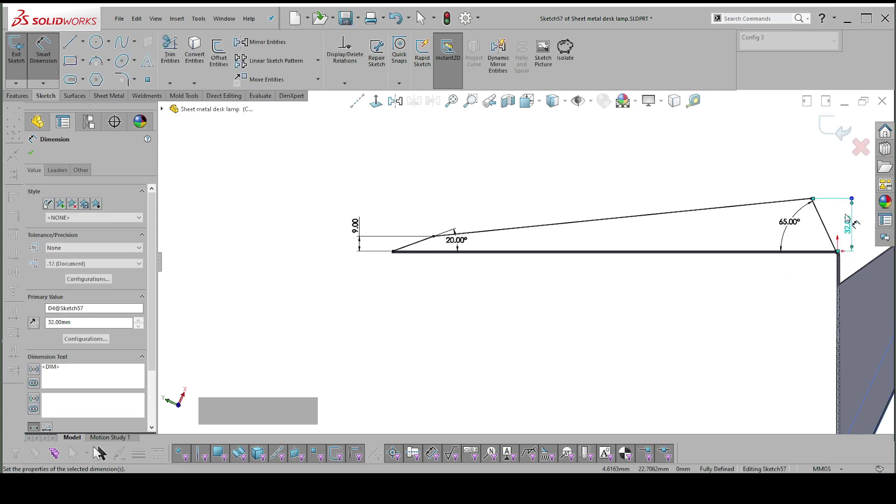
pyautogui.click(823, 136)
# Step: Open the profile sketch of the opposite, still rectangular side flange, Sketch58, for editing in a view normal to it
pyautogui.scroll(-1, 671, 212)
pyautogui.scroll(1, 737, 226)
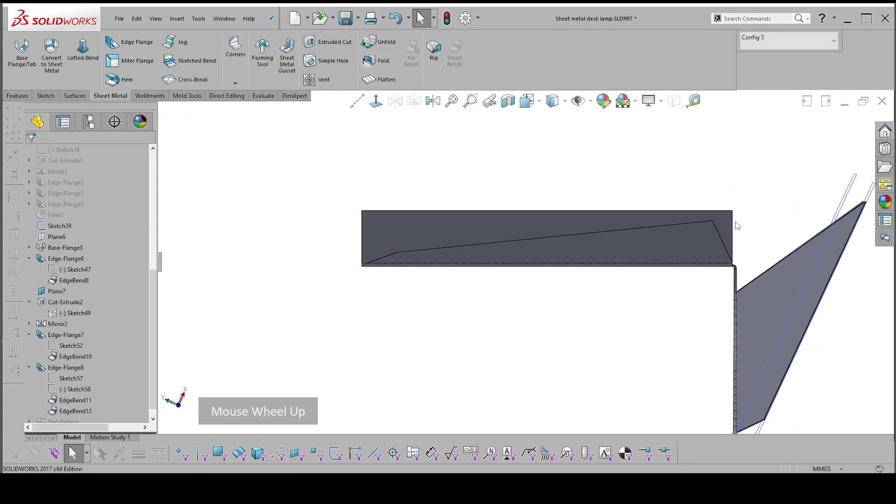
pyautogui.moveTo(736, 226); pyautogui.dragTo(392, 262, button='middle')
pyautogui.click(394, 258)
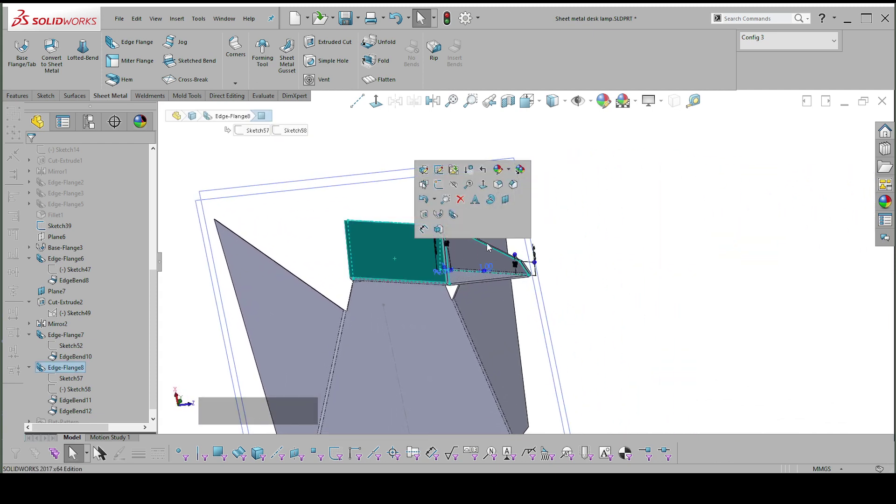
pyautogui.moveTo(491, 248); pyautogui.dragTo(469, 260, button='middle')
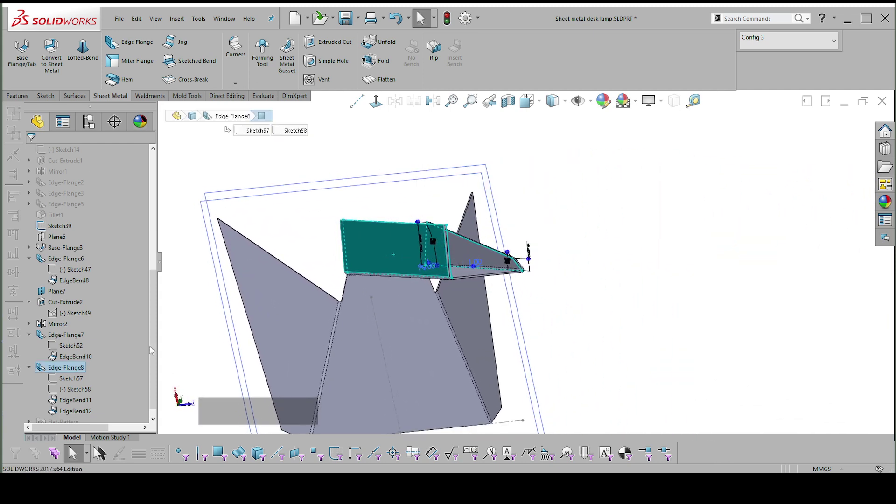
pyautogui.click(65, 387)
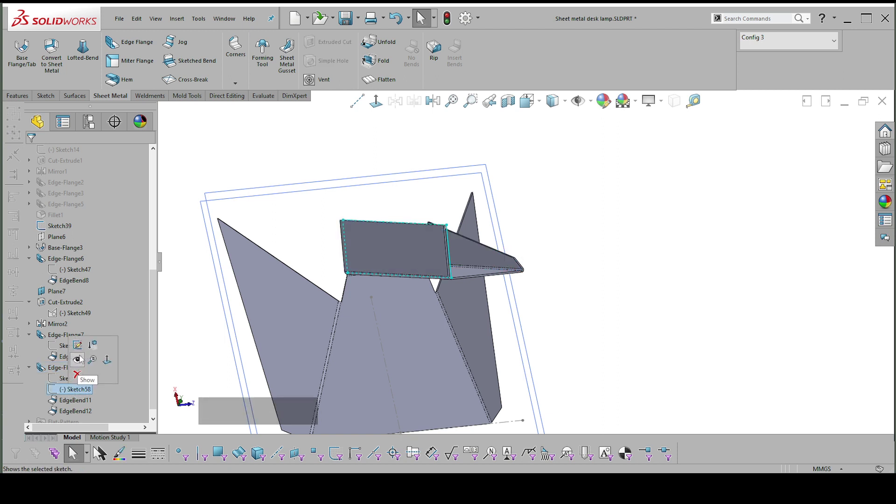
pyautogui.click(81, 348)
pyautogui.rightClick(562, 240)
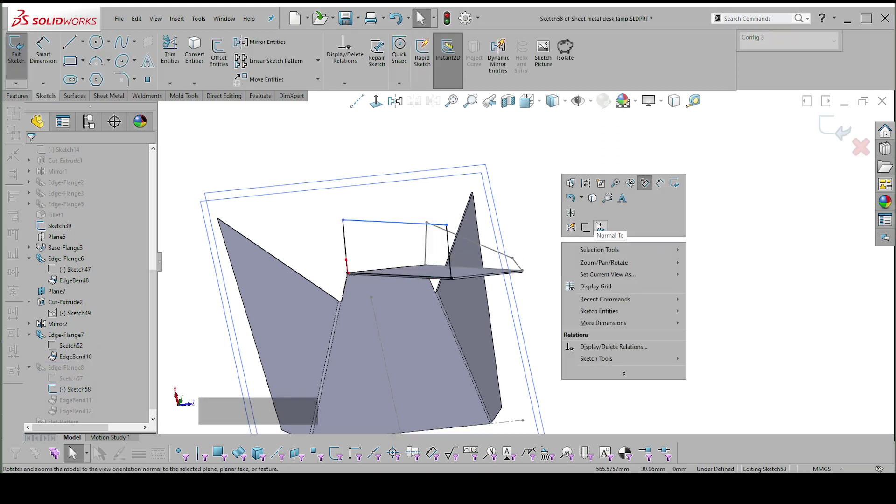
pyautogui.click(601, 226)
# Step: Examine the base-end corner where the rectangular profile and the first flange's slanted line meet the rounded bend
pyautogui.scroll(3, 601, 254)
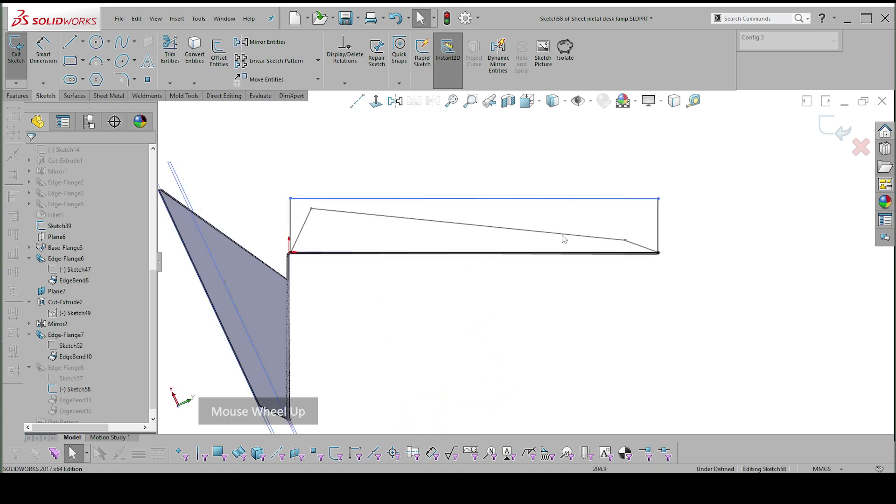
pyautogui.scroll(6, 308, 238)
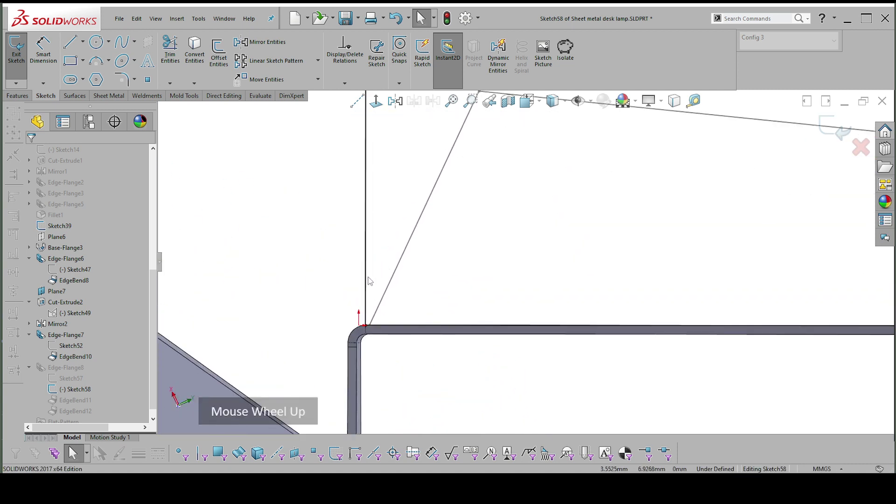
pyautogui.scroll(2, 391, 337)
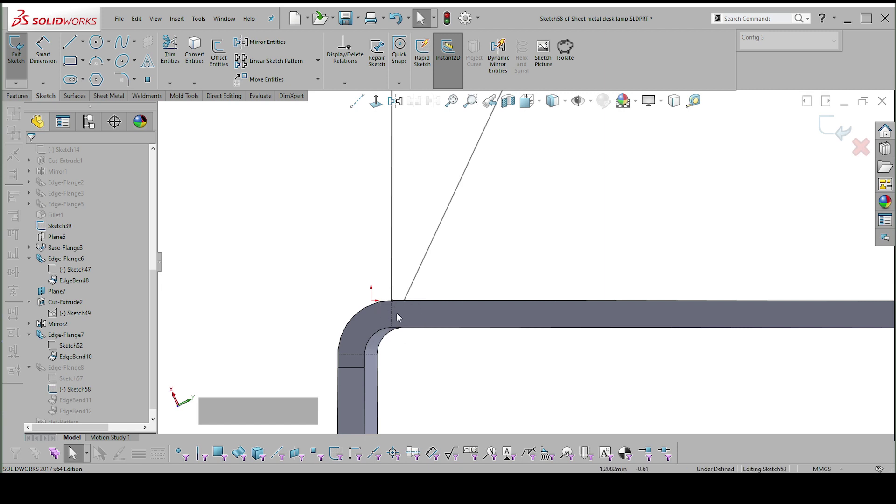
pyautogui.moveTo(396, 312)
pyautogui.mouseDown(button='middle')
pyautogui.moveTo(406, 298)
pyautogui.moveTo(376, 312)
pyautogui.moveTo(387, 309)
pyautogui.mouseUp(button='middle')
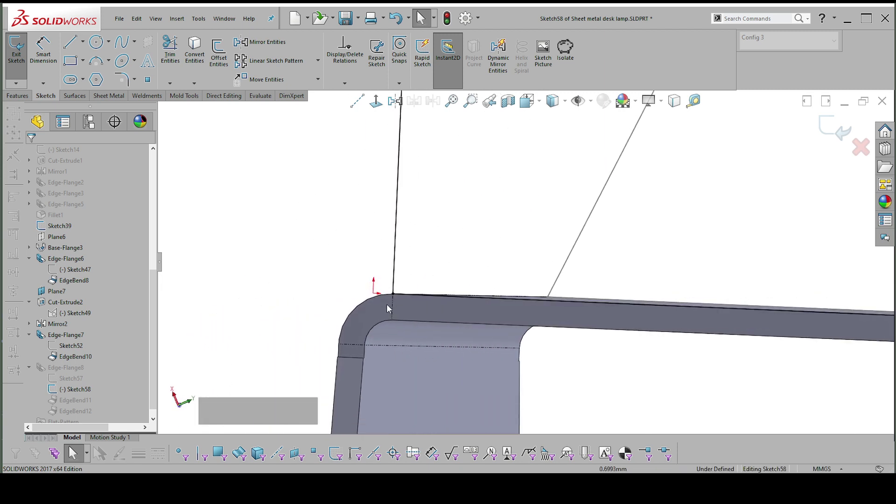
pyautogui.click(375, 101)
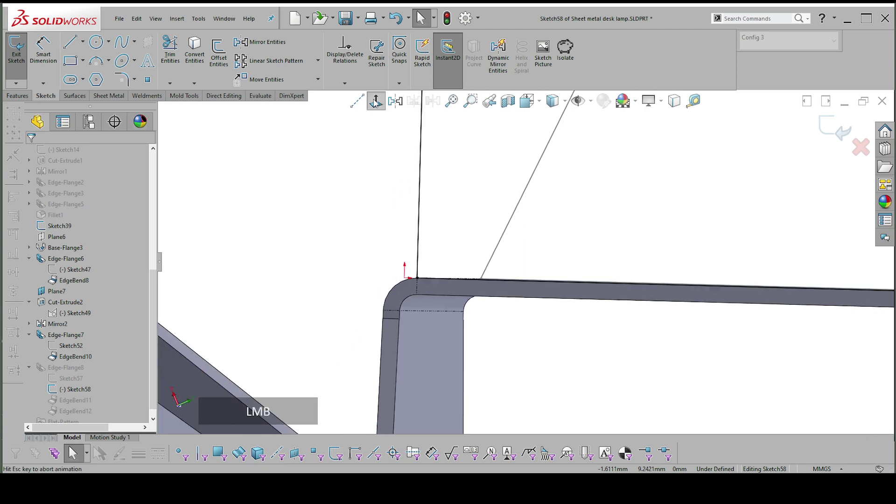
pyautogui.scroll(6, 512, 270)
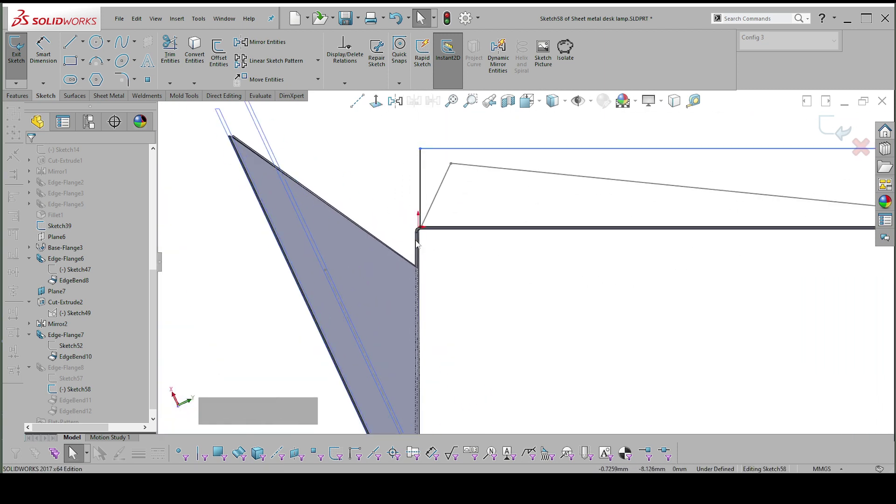
pyautogui.scroll(2, 468, 199)
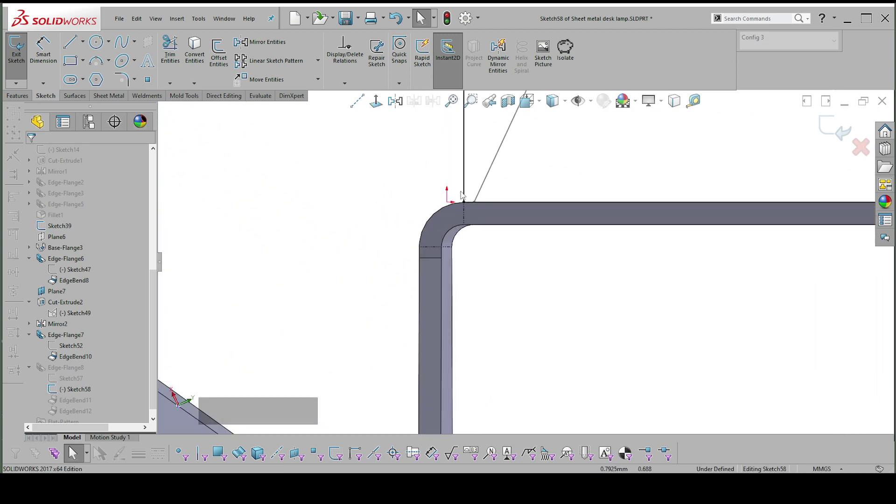
pyautogui.scroll(-4, 464, 206)
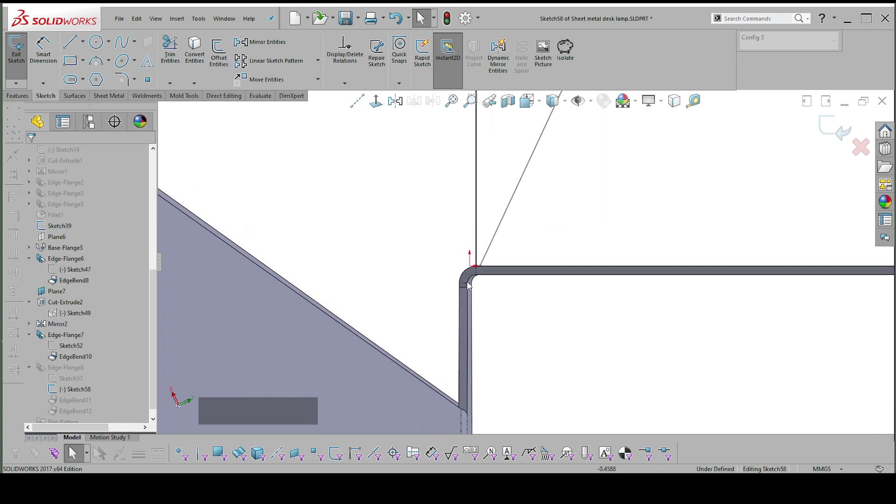
pyautogui.scroll(1, 508, 201)
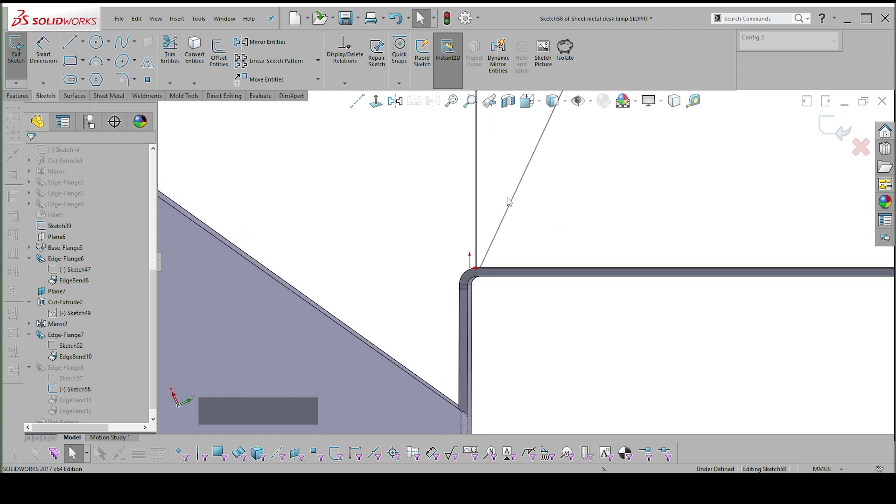
# Step: Convert the first flange's base-end line, long outer line and far slanted line into entities of this profile sketch
pyautogui.click(495, 237)
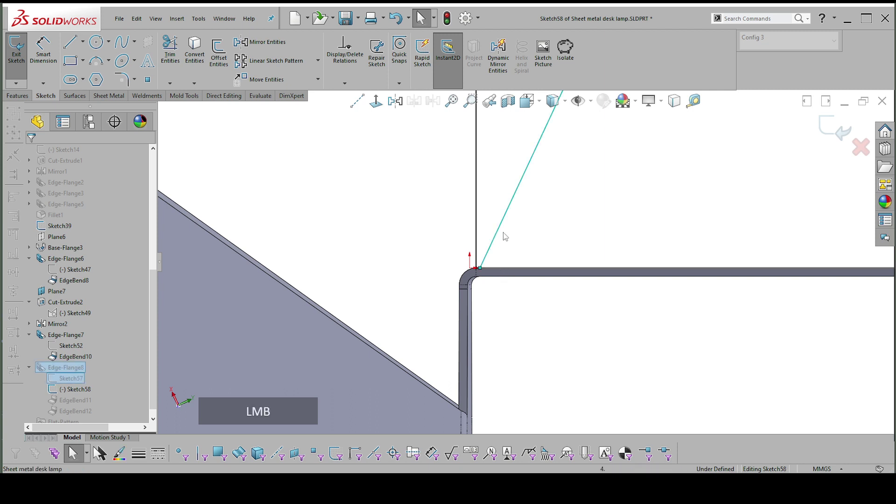
pyautogui.hotkey('ctrl', '8')
pyautogui.keyDown('shift'); pyautogui.click(510, 287); pyautogui.keyUp('shift')
pyautogui.scroll(-3, 509, 287)
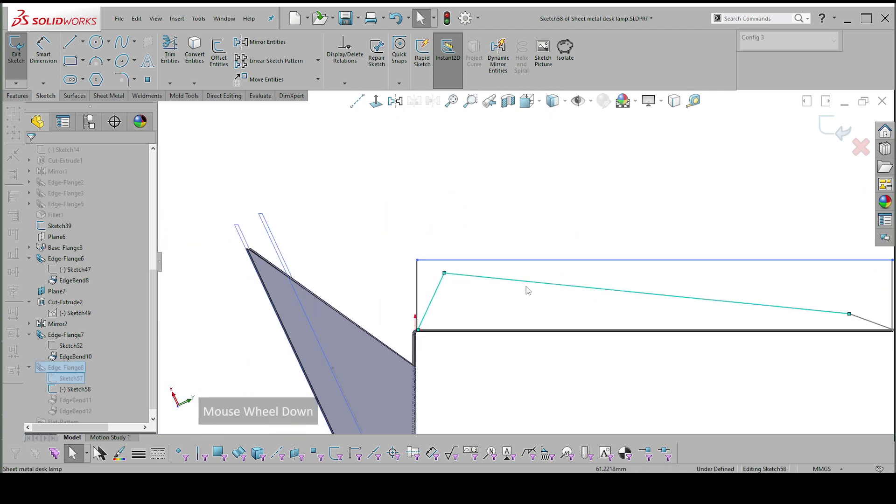
pyautogui.scroll(2, 769, 312)
pyautogui.keyDown('shift'); pyautogui.click(750, 313); pyautogui.keyUp('shift')
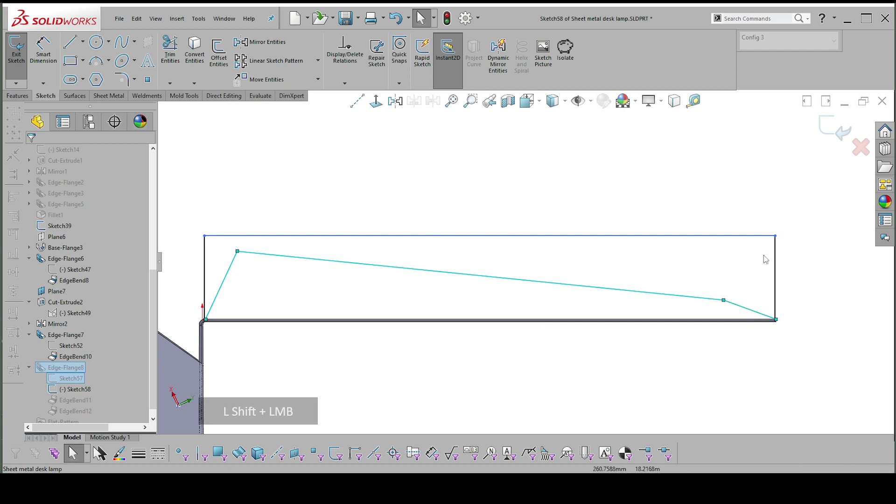
pyautogui.click(675, 103)
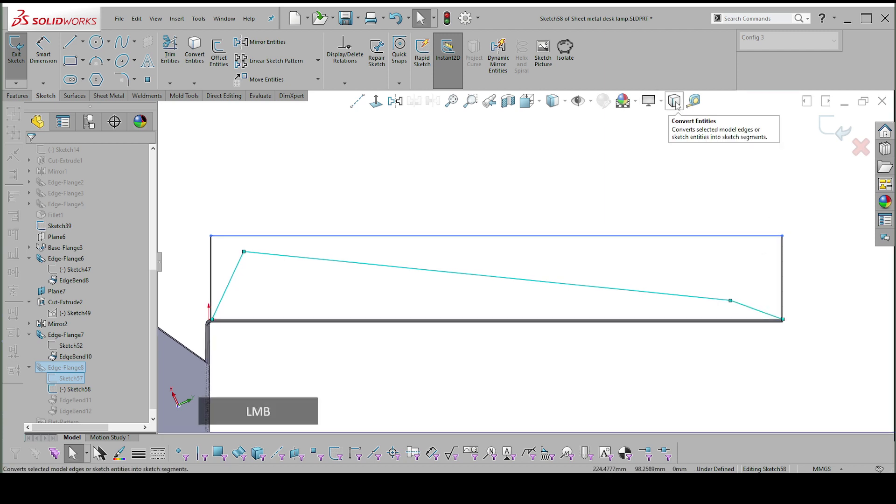
# Step: Delete the old rectangle's outer line and both of its perpendicular end lines
pyautogui.click(765, 258)
pyautogui.moveTo(802, 269); pyautogui.dragTo(667, 231)
pyautogui.press('Delete')
pyautogui.click(212, 282)
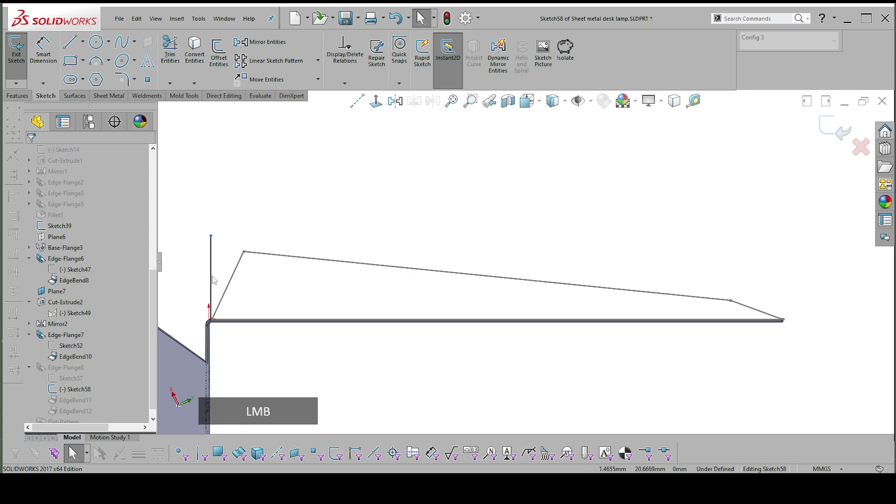
pyautogui.press('Delete')
# Step: Examine how the converted slanted line meets the bend-side line at the far corner and exit the sketch
pyautogui.scroll(2, 783, 322)
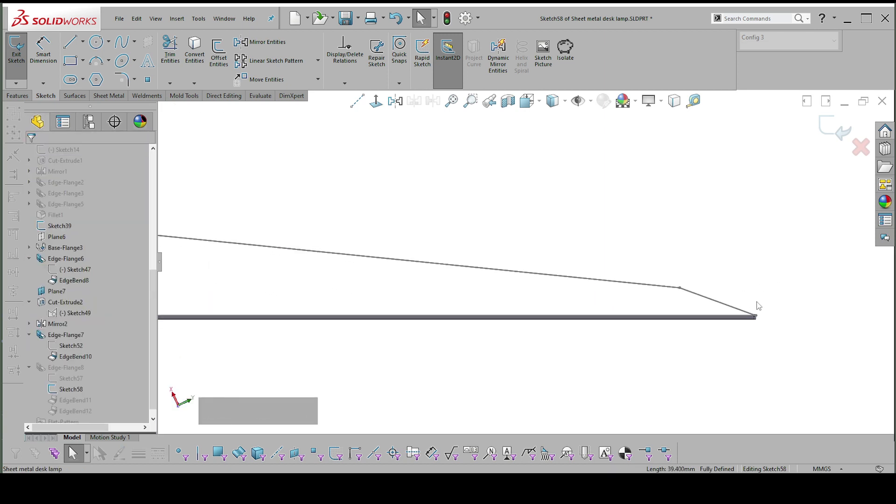
pyautogui.scroll(2, 784, 321)
pyautogui.click(687, 297)
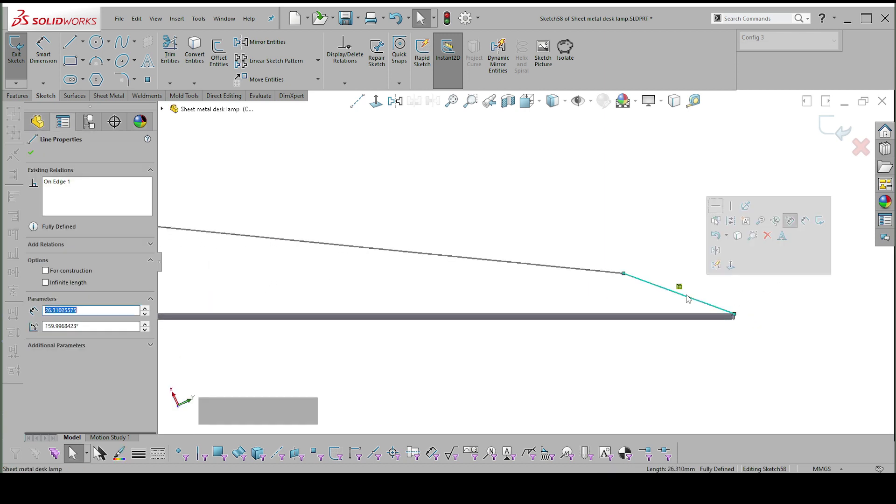
pyautogui.scroll(-1, 680, 261)
pyautogui.click(692, 260)
pyautogui.scroll(1, 683, 302)
pyautogui.scroll(5, 626, 276)
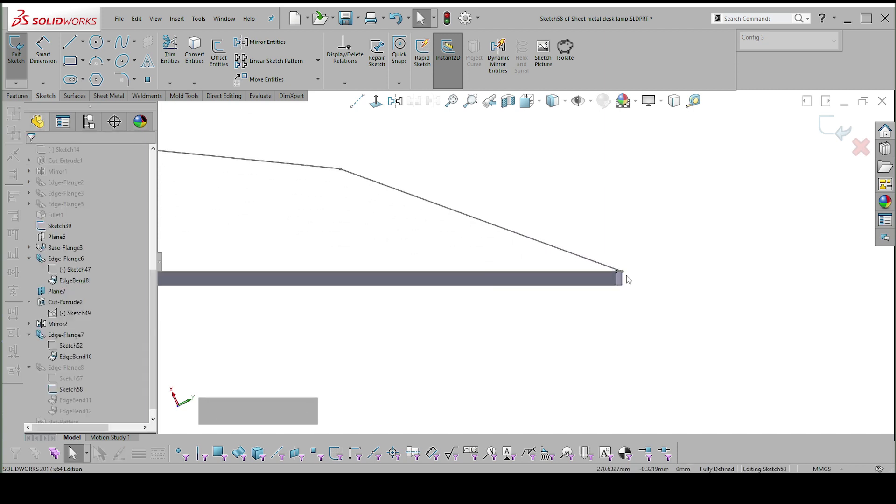
pyautogui.click(586, 267)
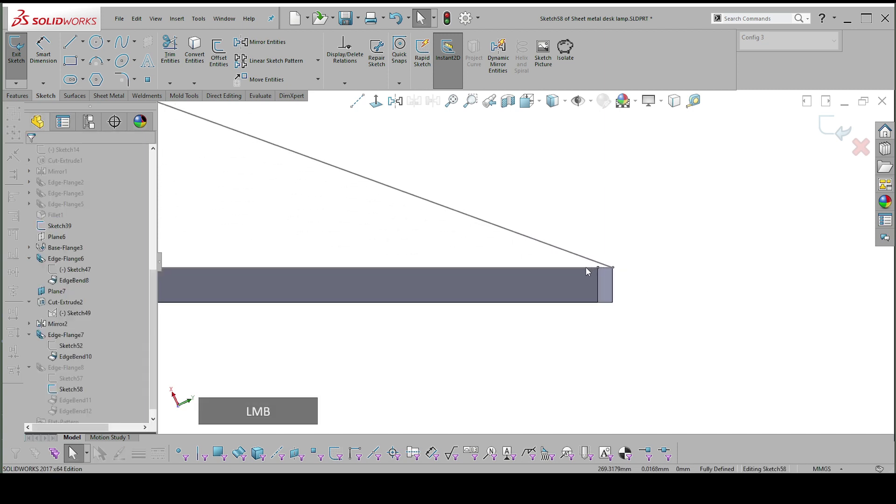
pyautogui.keyDown('shift'); pyautogui.click(612, 268); pyautogui.keyUp('shift')
pyautogui.click(702, 270)
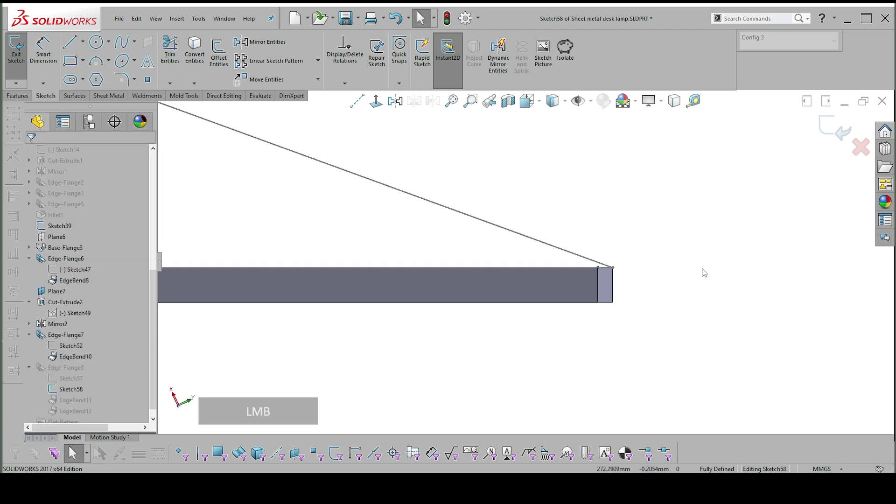
pyautogui.click(835, 131)
pyautogui.scroll(-5, 614, 302)
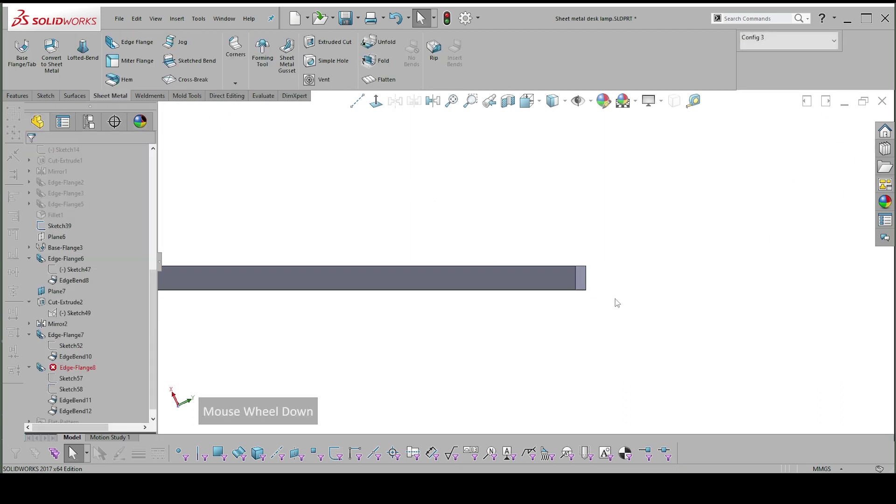
# Step: Reopen the second flange's profile sketch and delete the On Edge relations of its two slanted end lines and long outer line
pyautogui.click(74, 389)
pyautogui.click(85, 345)
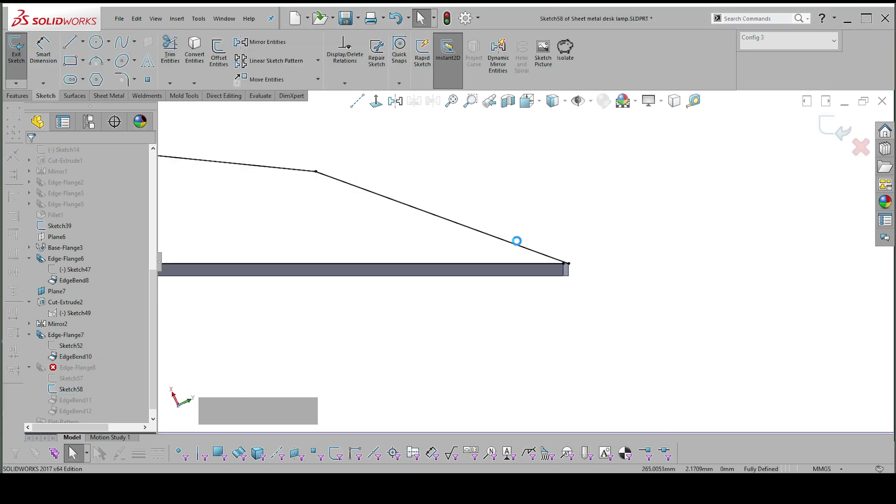
pyautogui.scroll(2, 549, 252)
pyautogui.scroll(-1, 548, 252)
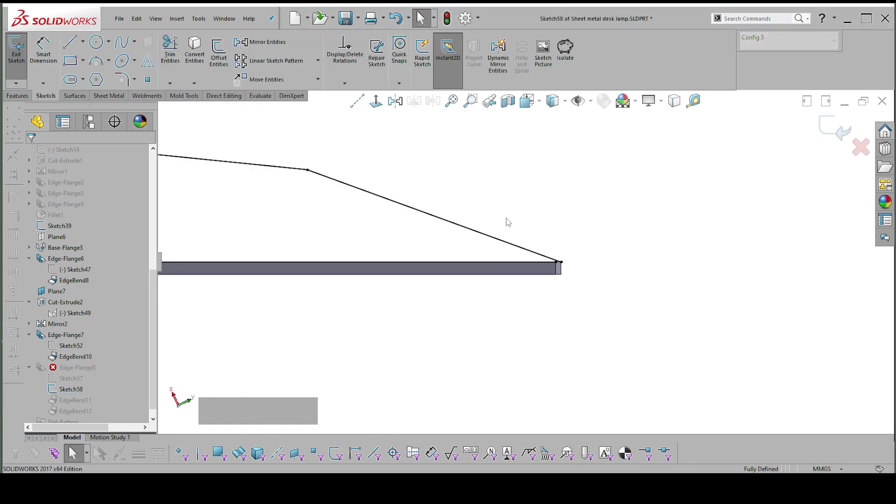
pyautogui.scroll(1, 567, 268)
pyautogui.click(526, 252)
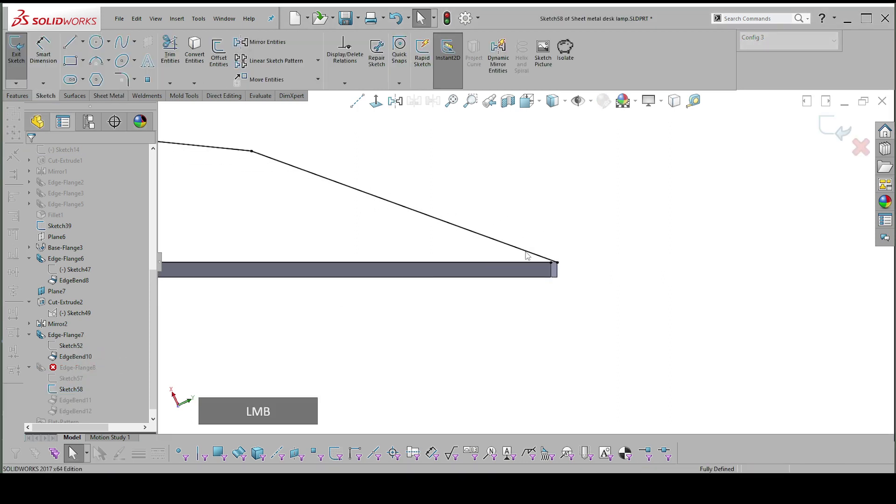
pyautogui.scroll(-2, 417, 228)
pyautogui.hscroll(-10, 417, 228)
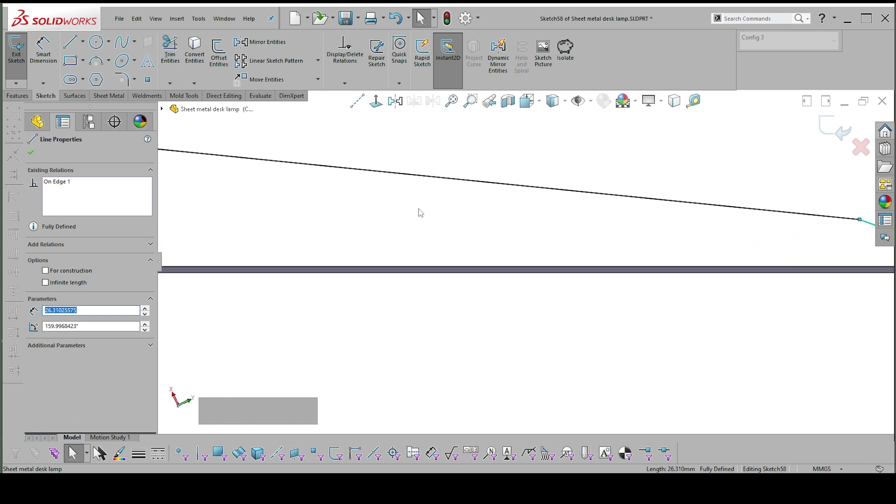
pyautogui.keyDown('shift'); pyautogui.click(574, 242); pyautogui.keyUp('shift')
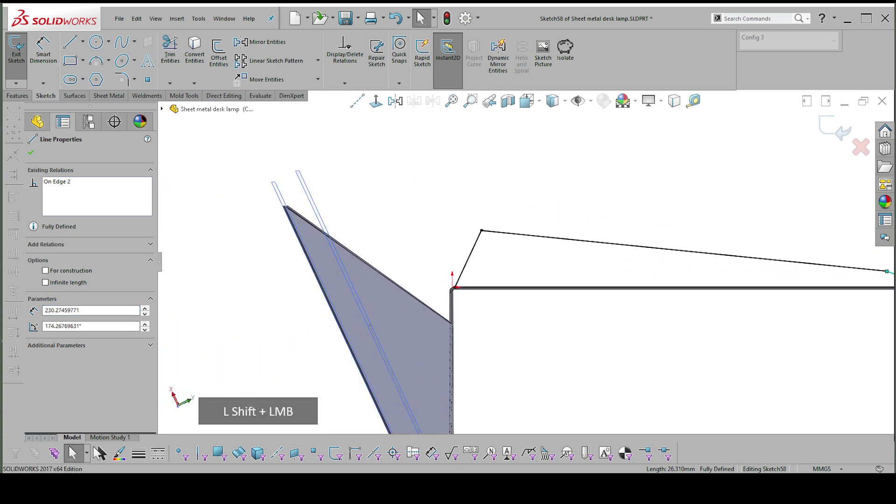
pyautogui.keyDown('shift'); pyautogui.click(469, 265); pyautogui.keyUp('shift')
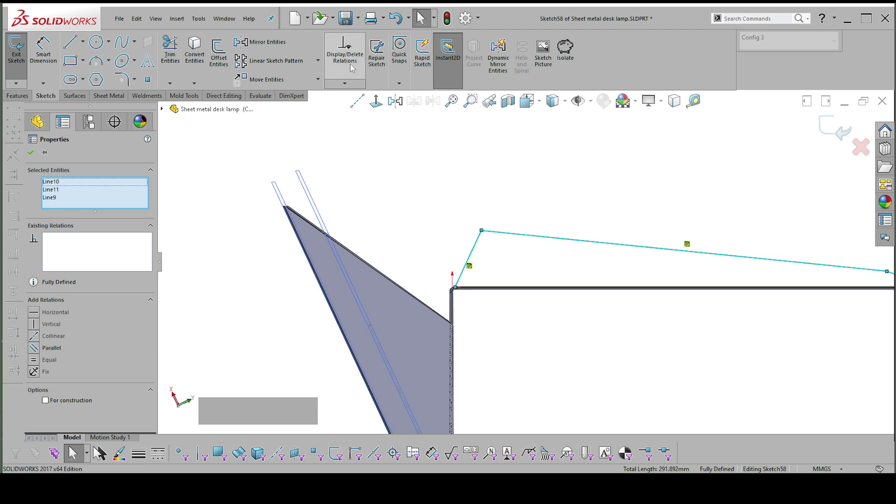
pyautogui.click(345, 51)
pyautogui.click(65, 242)
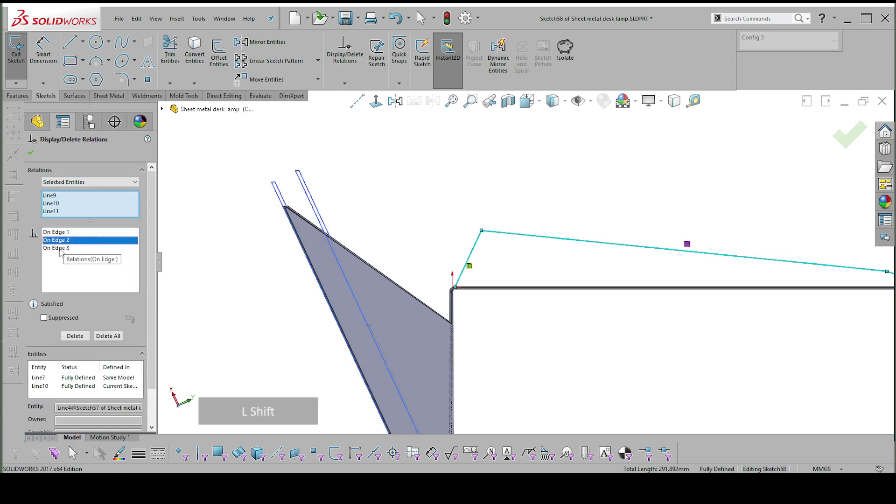
pyautogui.keyDown('shift'); pyautogui.click(61, 248); pyautogui.keyUp('shift')
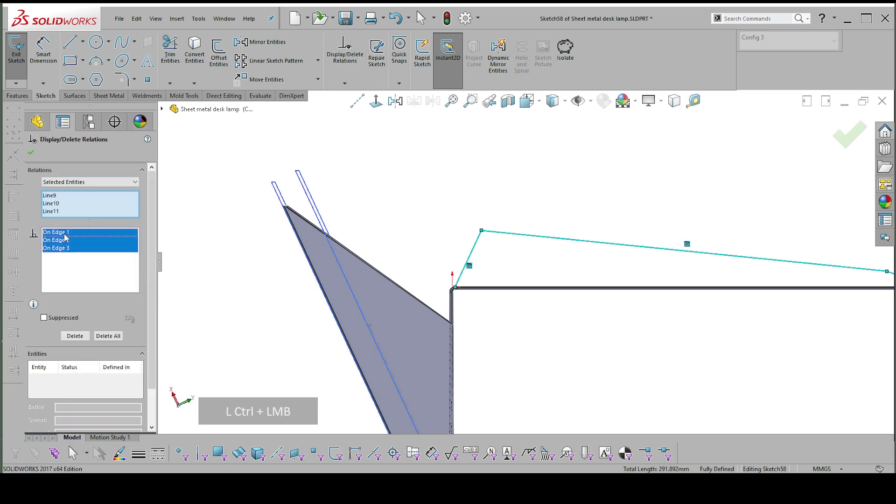
pyautogui.click(75, 336)
pyautogui.click(31, 153)
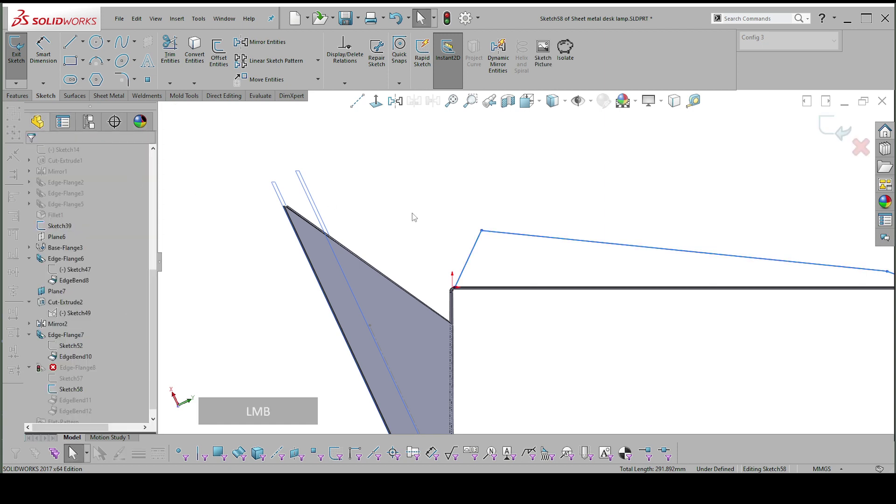
# Step: Move the lower endpoint of the far slanted line onto the far end of the bend-side line
pyautogui.scroll(5, 426, 266)
pyautogui.scroll(3, 654, 301)
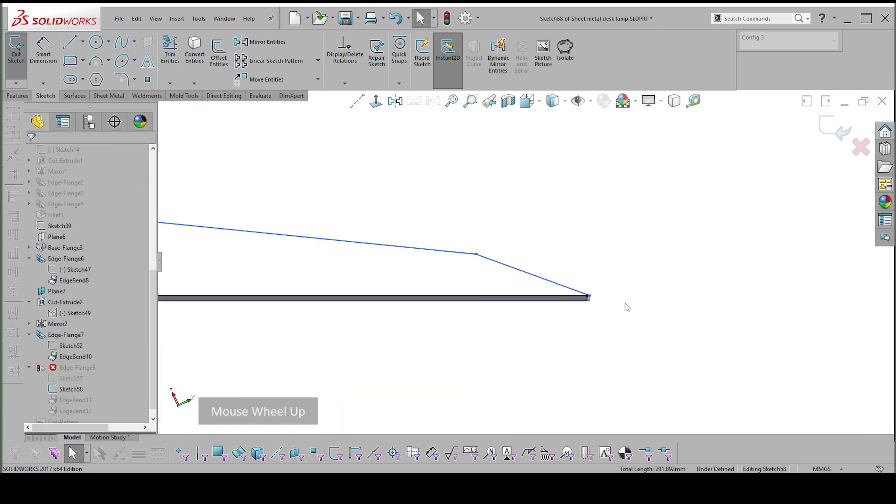
pyautogui.click(589, 297)
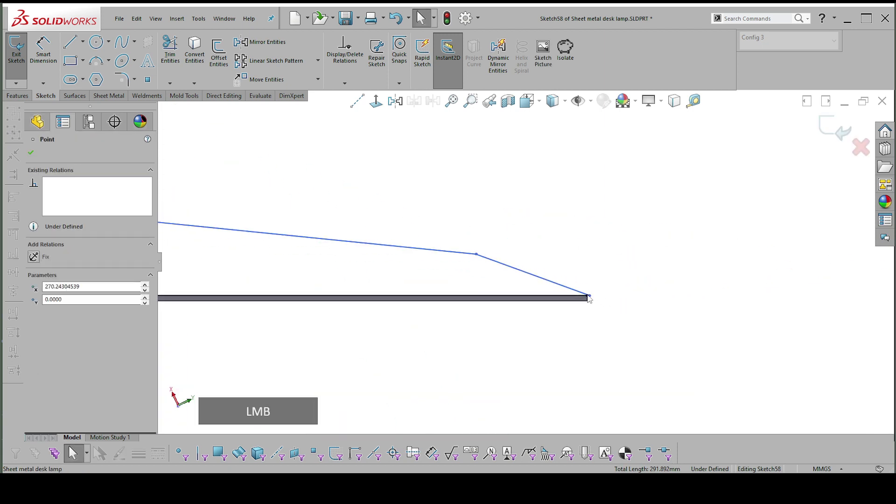
pyautogui.click(551, 275)
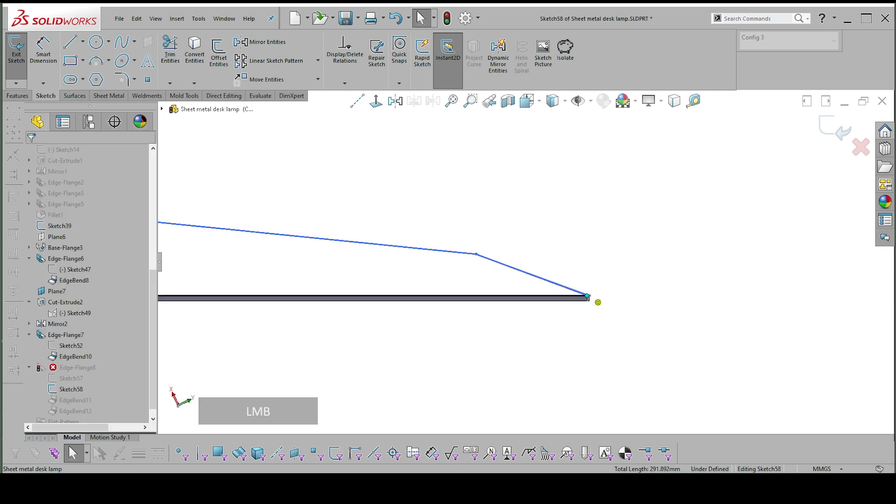
# Step: Move the lower endpoint of the base-end slanted line onto the bend-side line's end to close the profile, and exit the sketch
pyautogui.scroll(-3, 526, 262)
pyautogui.scroll(-3, 625, 285)
pyautogui.scroll(5, 400, 280)
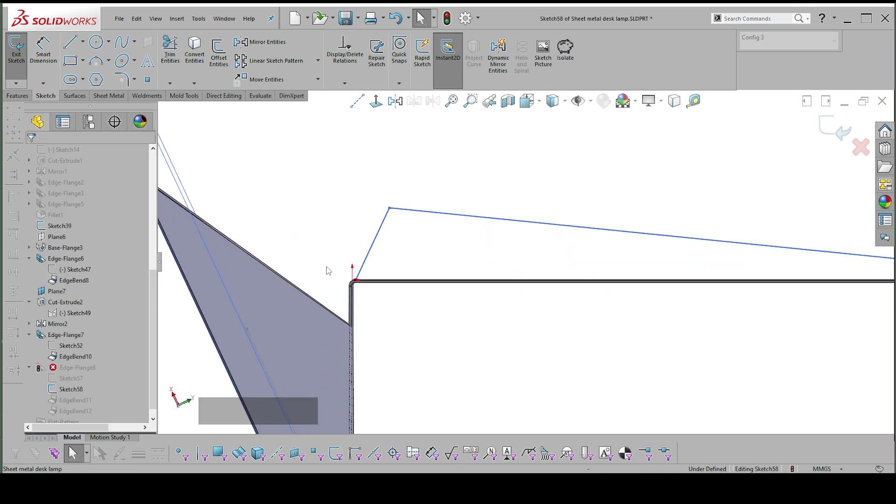
pyautogui.scroll(3, 401, 280)
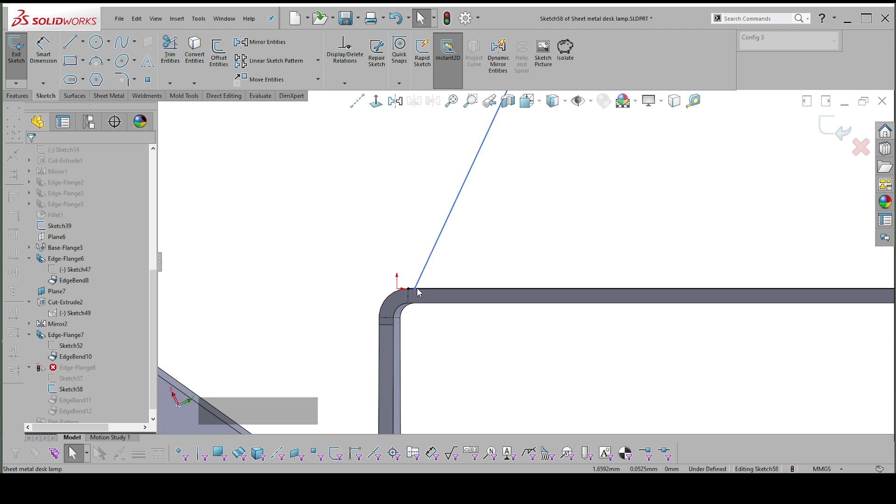
pyautogui.moveTo(417, 290); pyautogui.dragTo(409, 289)
pyautogui.scroll(-5, 424, 288)
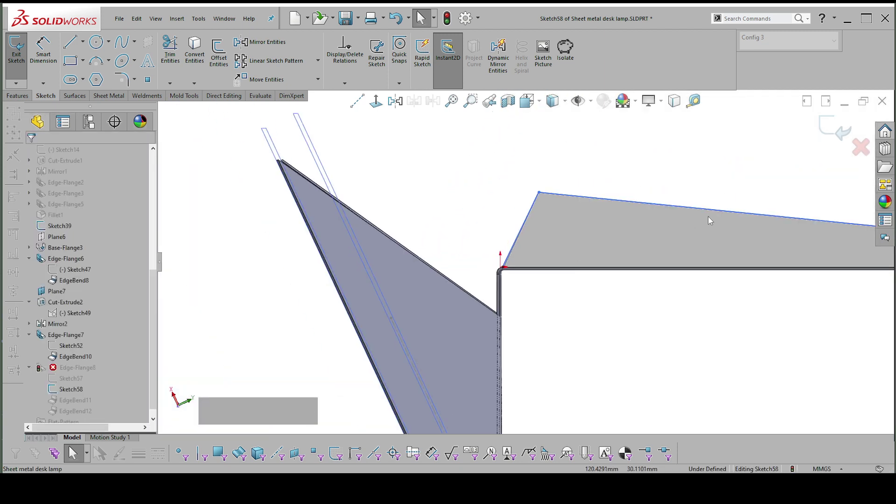
pyautogui.scroll(-1, 672, 232)
pyautogui.scroll(-3, 551, 246)
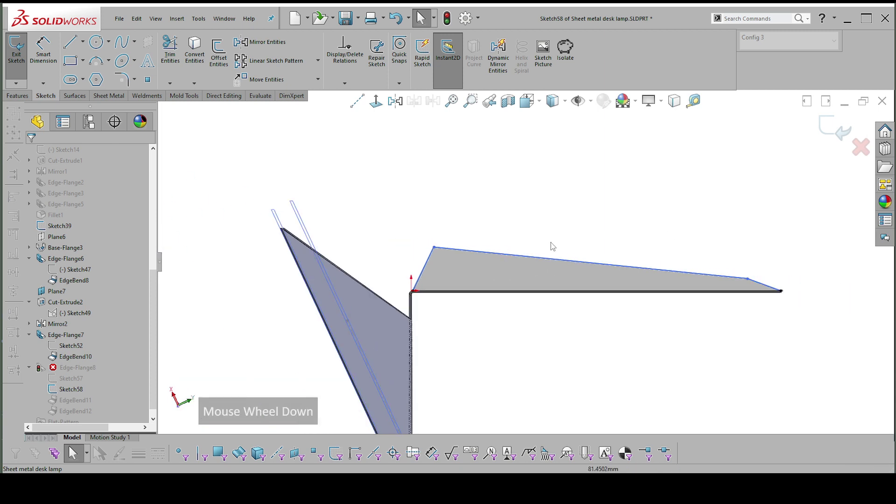
pyautogui.click(835, 133)
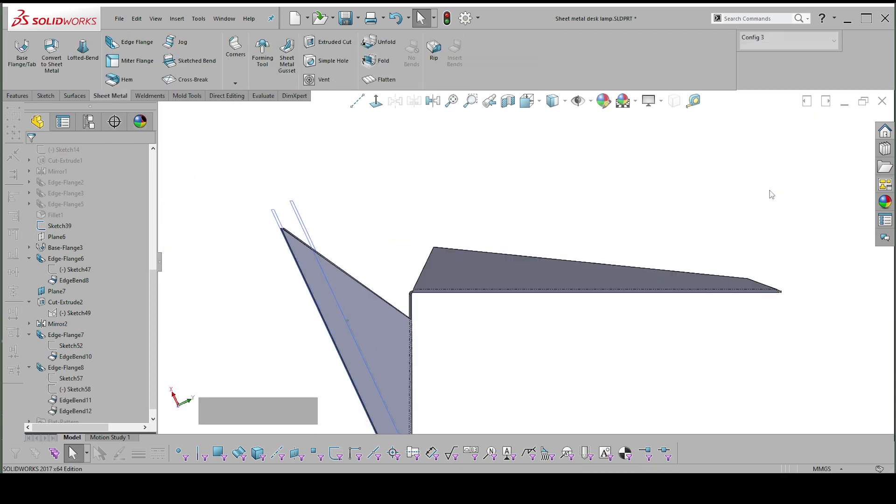
# Step: Fillet the pointed tips of the two base side flanges with a symmetric 4 mm radius
pyautogui.scroll(-2, 706, 236)
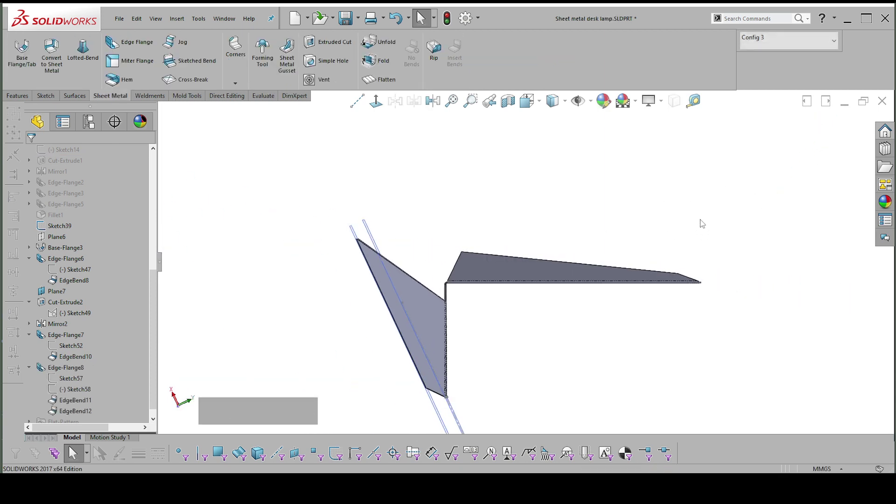
pyautogui.moveTo(703, 224); pyautogui.dragTo(620, 310, button='middle')
pyautogui.click(620, 310)
pyautogui.scroll(2, 599, 259)
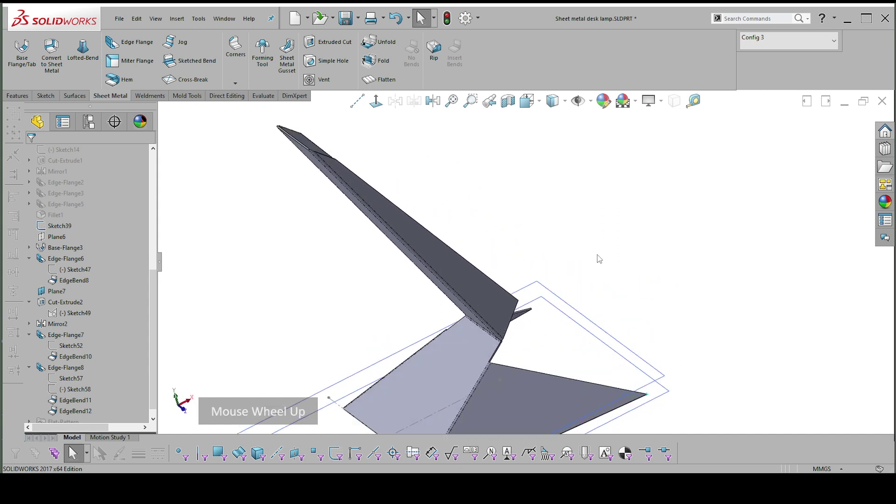
pyautogui.keyDown('shift'); pyautogui.click(602, 259); pyautogui.keyUp('shift')
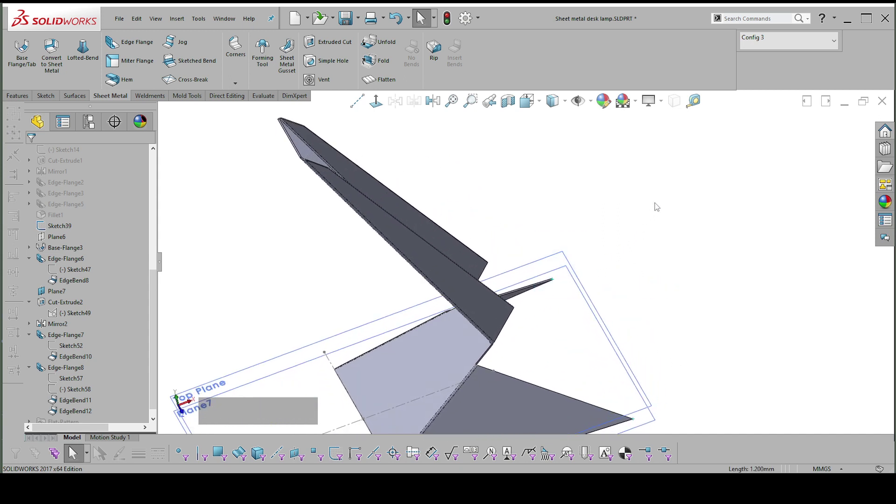
pyautogui.moveTo(619, 248); pyautogui.dragTo(631, 233, button='middle')
pyautogui.rightClick(631, 233)
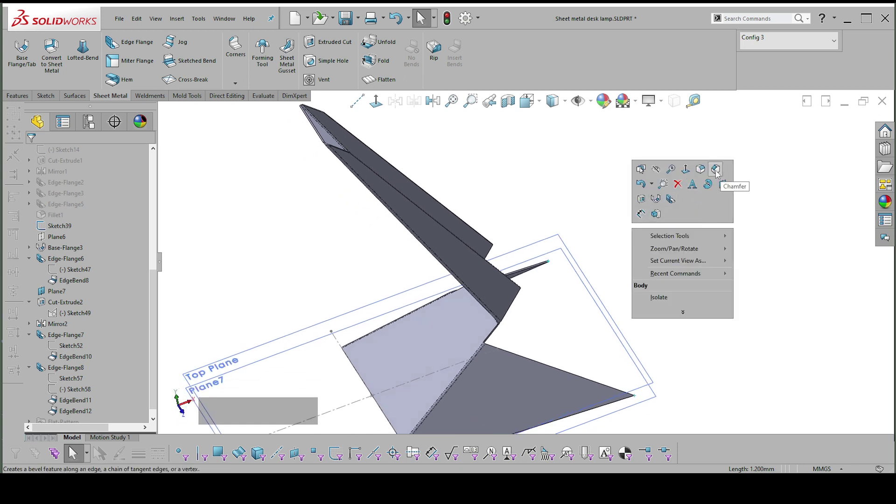
pyautogui.click(700, 170)
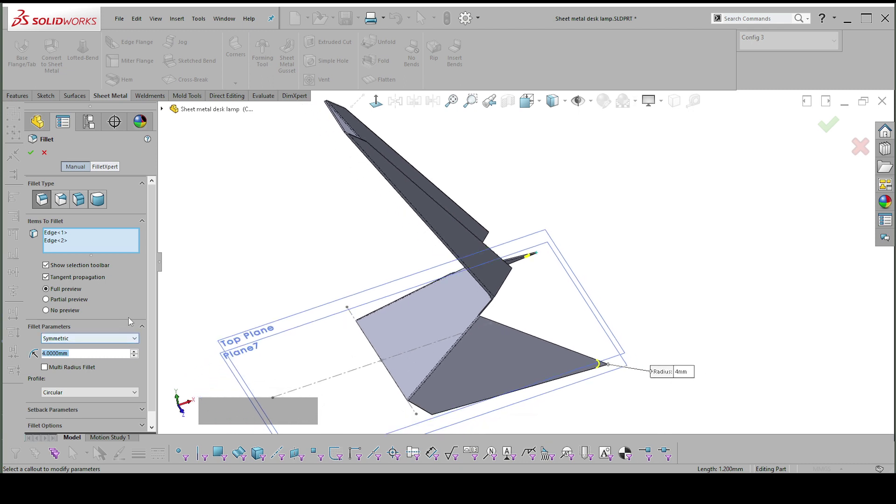
pyautogui.click(31, 153)
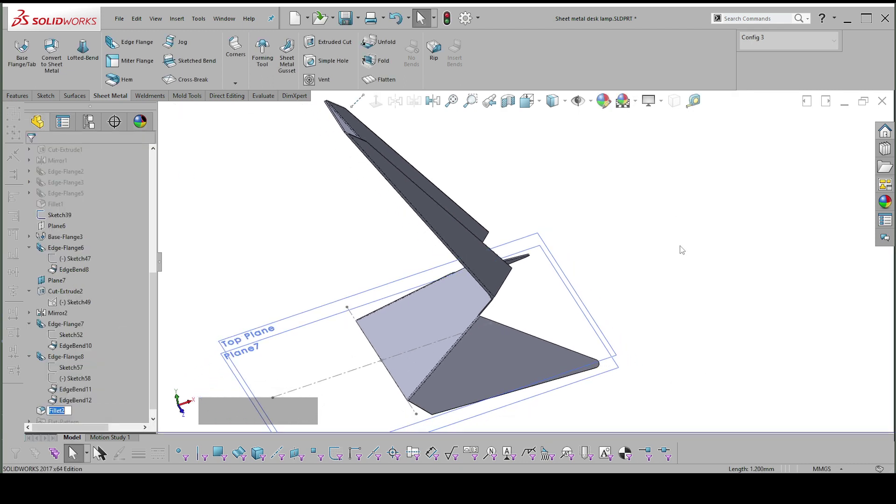
# Step: Open the base's side edge flange feature for editing and examine its offset bend at the front corner
pyautogui.scroll(-3, 607, 261)
pyautogui.moveTo(448, 326); pyautogui.dragTo(506, 325, button='middle')
pyautogui.scroll(3, 506, 330)
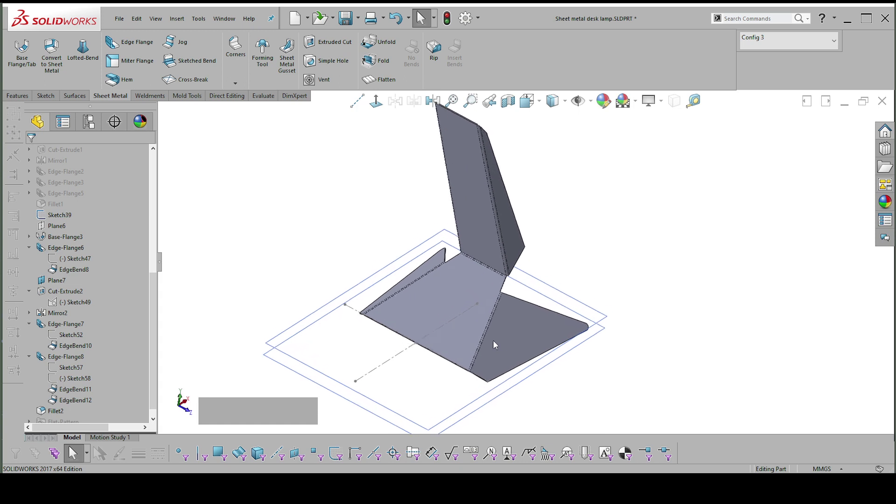
pyautogui.click(506, 345)
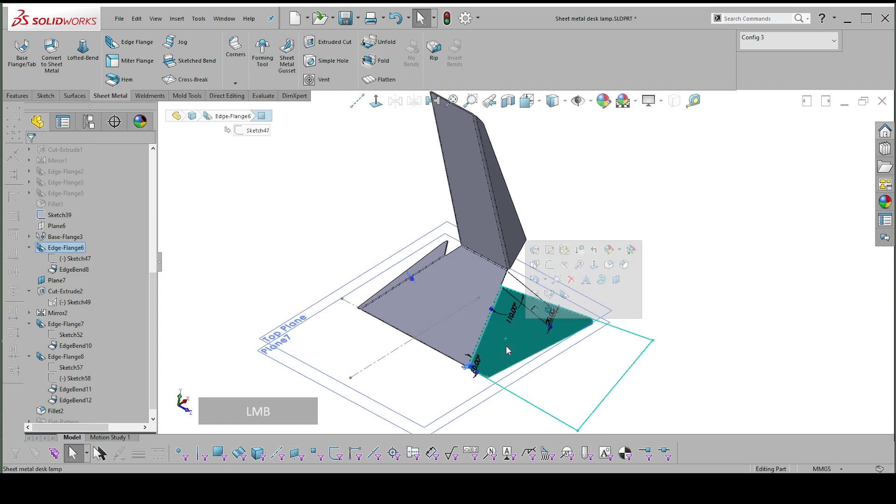
pyautogui.rightClick(79, 260)
pyautogui.click(95, 209)
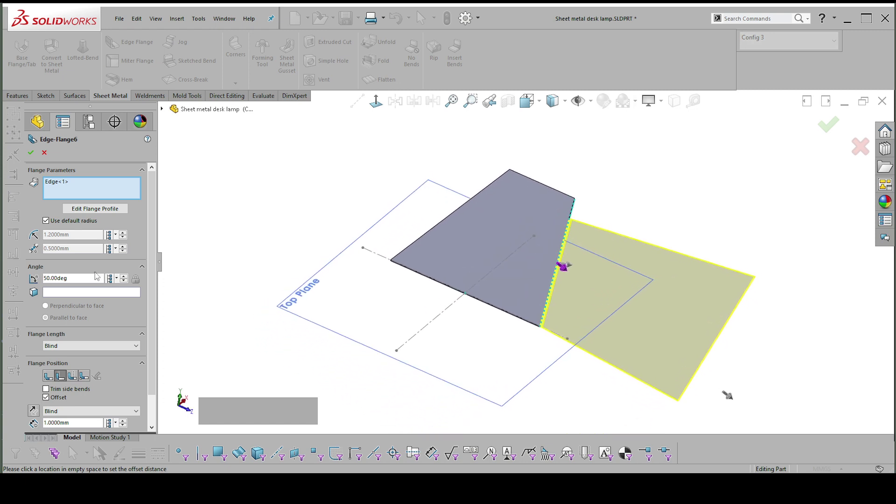
pyautogui.scroll(-2, 117, 359)
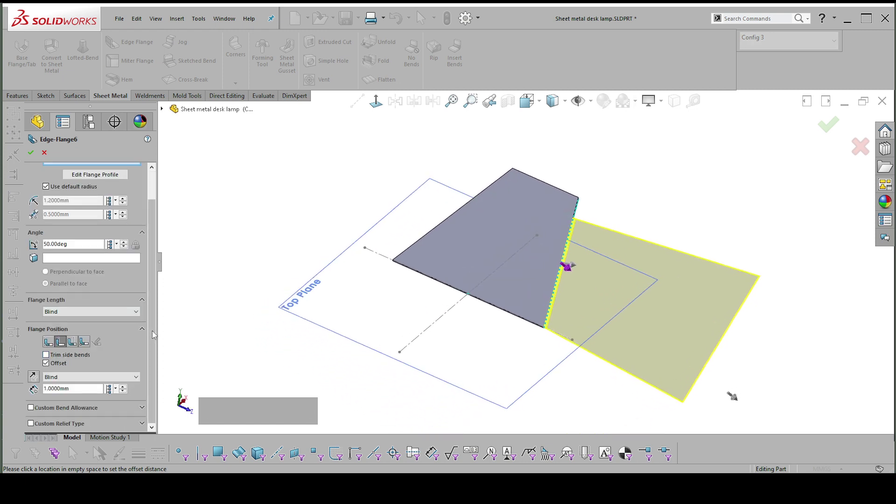
pyautogui.click(154, 343)
pyautogui.scroll(4, 578, 323)
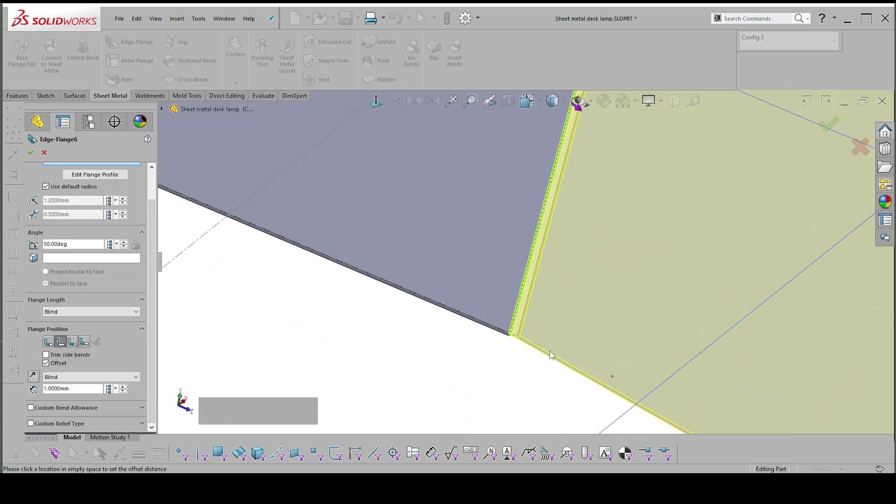
pyautogui.moveTo(551, 355); pyautogui.dragTo(595, 340, button='middle')
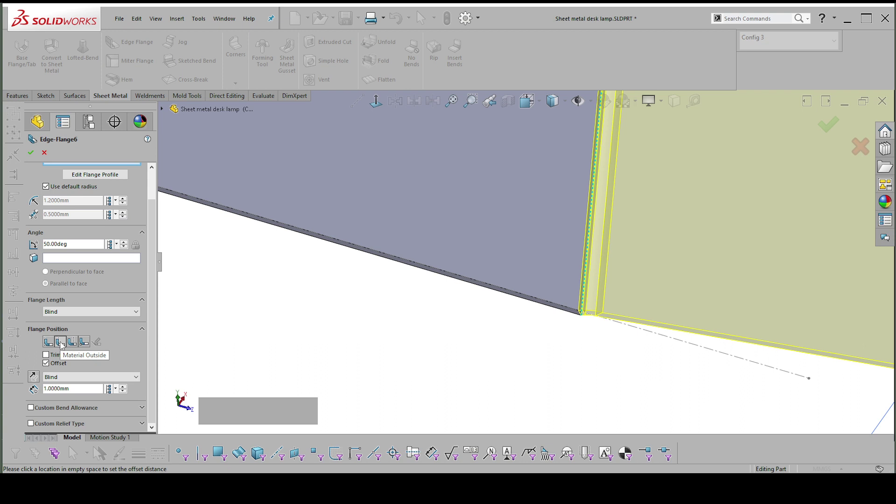
# Step: Try the Material Inside flange position on the base side flange and switch it to Bend Outside
pyautogui.click(59, 345)
pyautogui.click(48, 342)
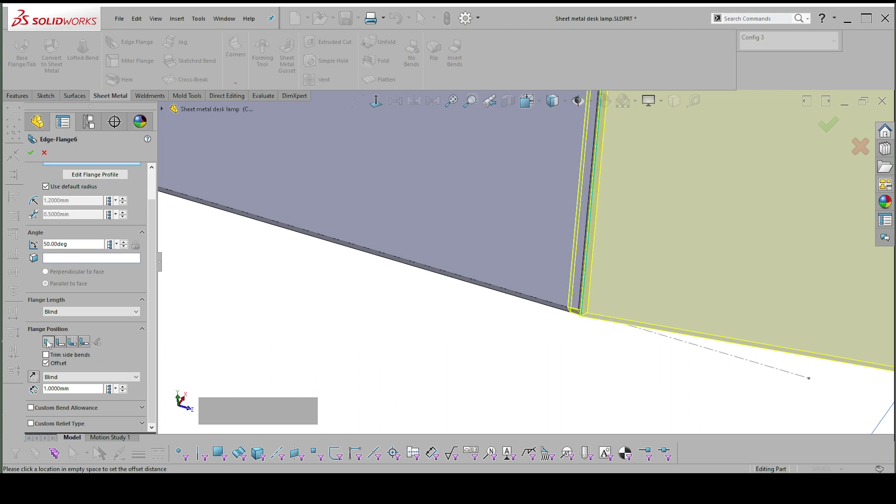
pyautogui.moveTo(646, 276); pyautogui.dragTo(579, 336, button='middle')
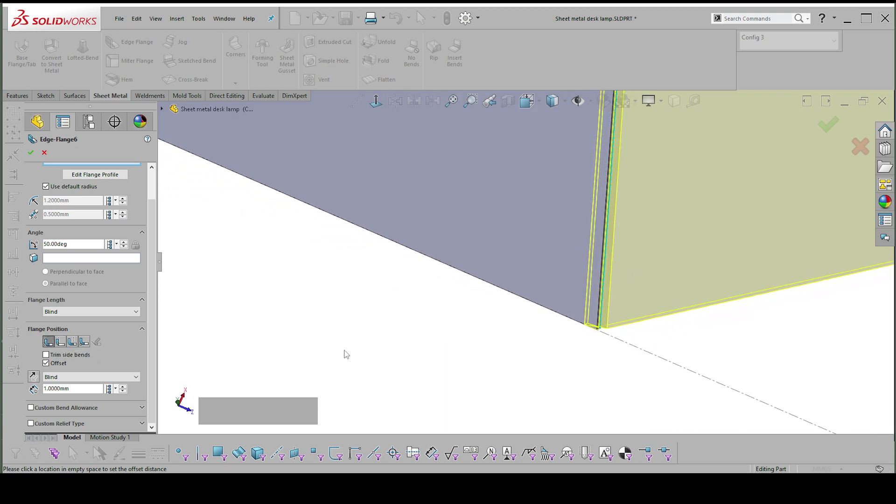
pyautogui.click(72, 343)
pyautogui.moveTo(610, 302); pyautogui.dragTo(532, 307, button='middle')
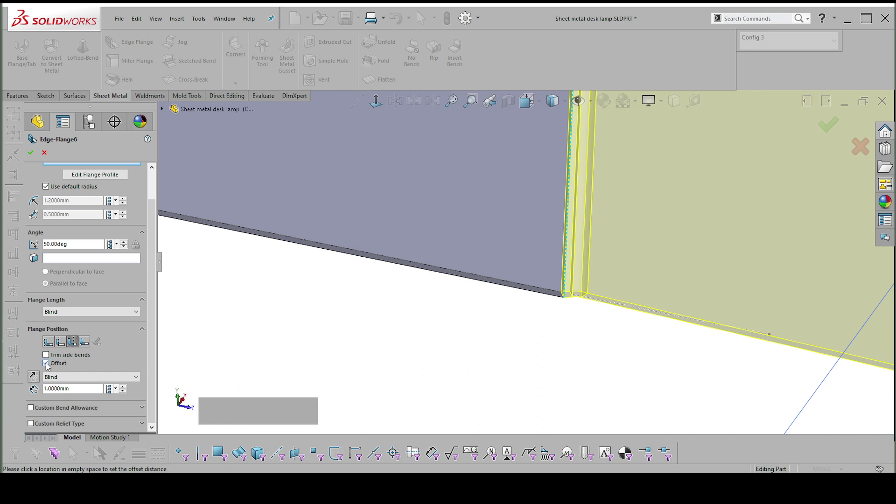
# Step: Try a 2 mm offset on the base side flange and check the offset's end condition choices, keeping Blind
pyautogui.click(76, 390)
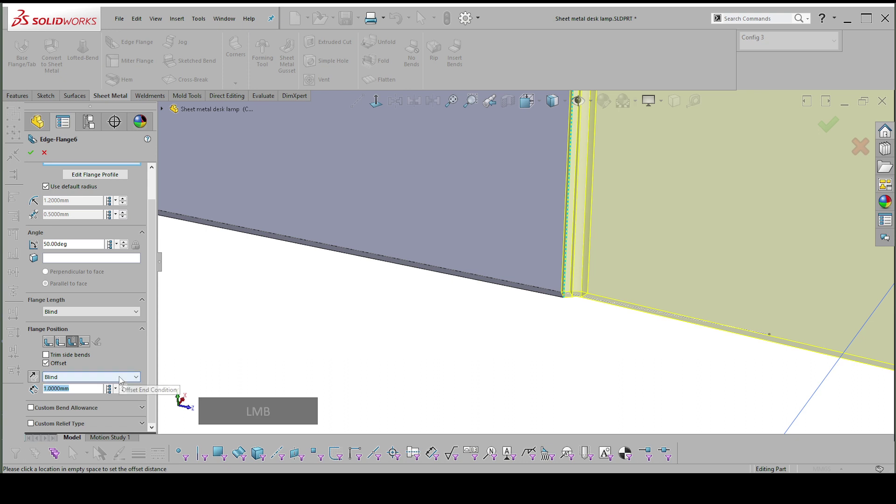
pyautogui.write('2')
pyautogui.press('Return')
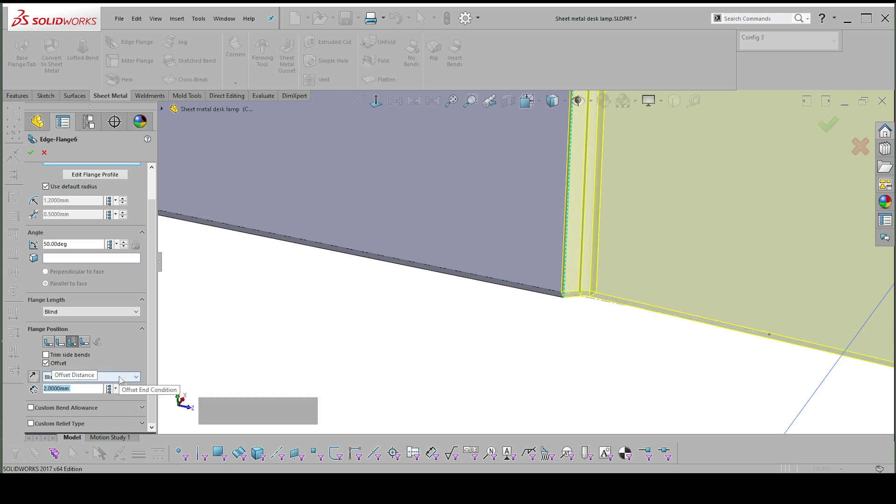
pyautogui.click(51, 377)
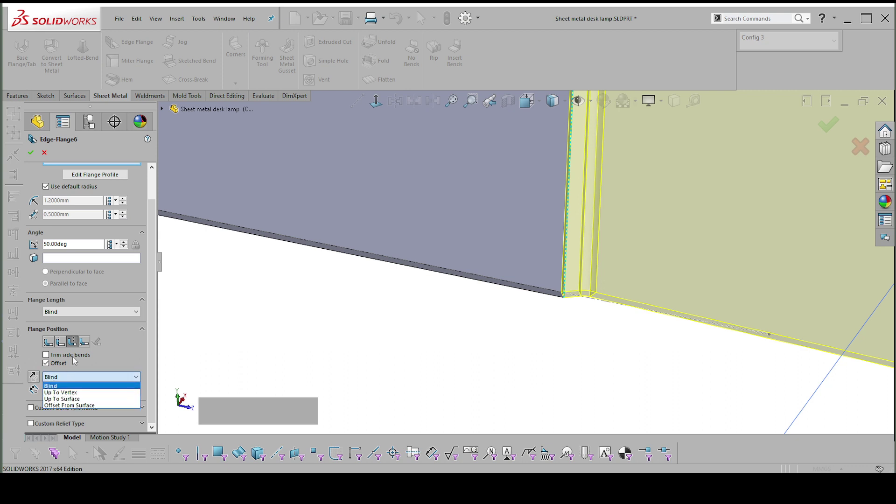
pyautogui.click(105, 367)
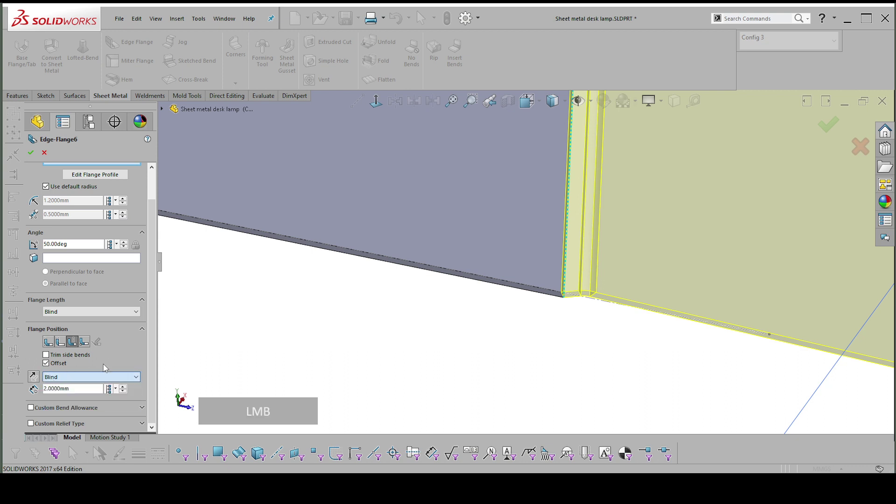
# Step: Turn off the base side flange's offset and examine the bend at its front and rear corners
pyautogui.click(45, 363)
pyautogui.scroll(1, 551, 295)
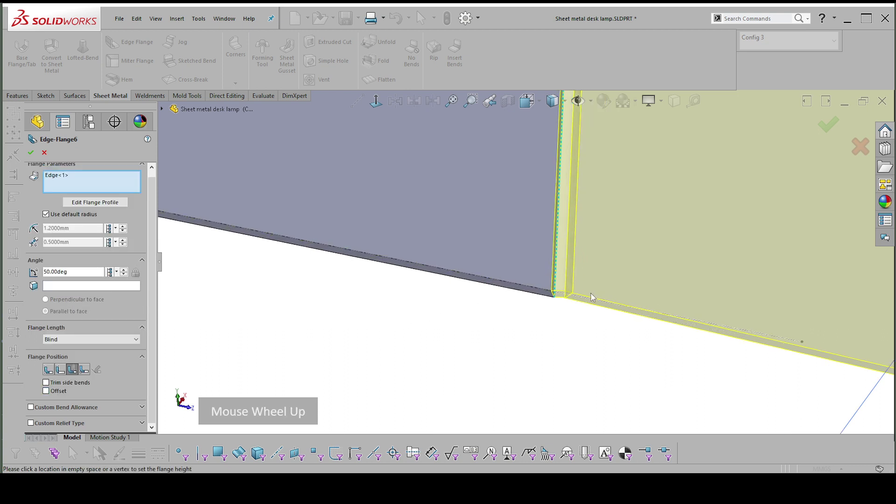
pyautogui.moveTo(541, 297); pyautogui.dragTo(574, 297, button='middle')
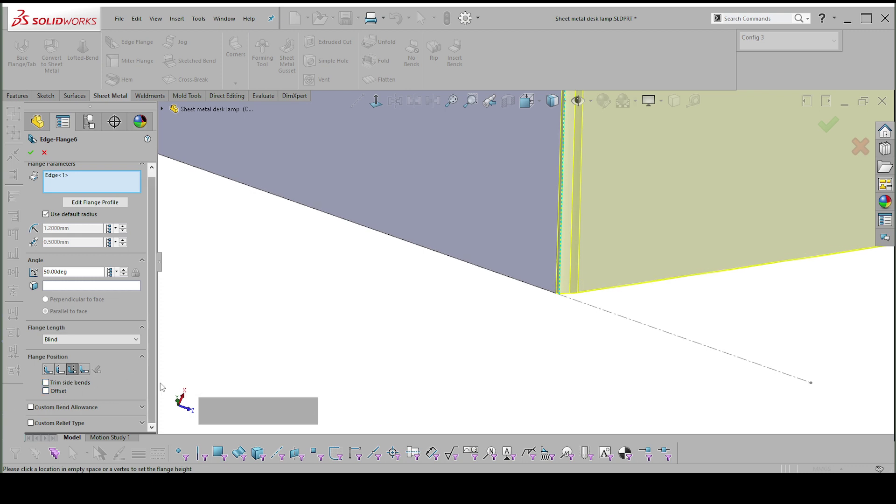
pyautogui.scroll(-5, 580, 196)
pyautogui.scroll(10, 476, 289)
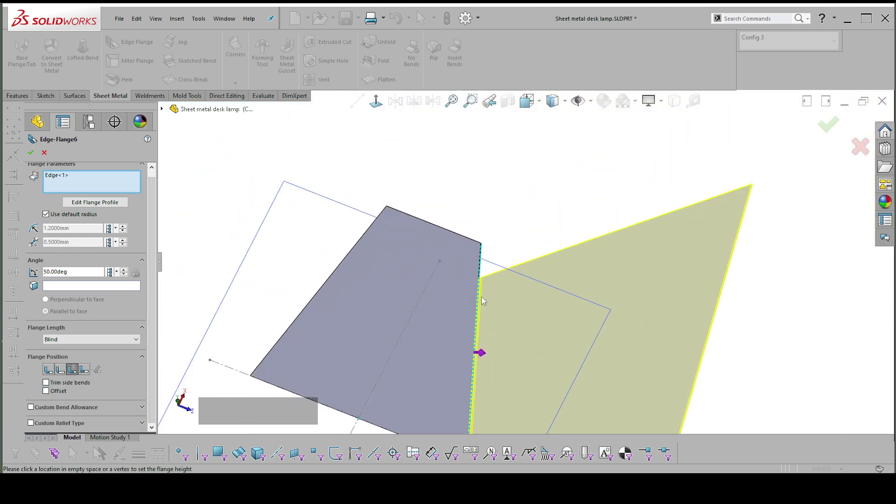
pyautogui.scroll(2, 511, 269)
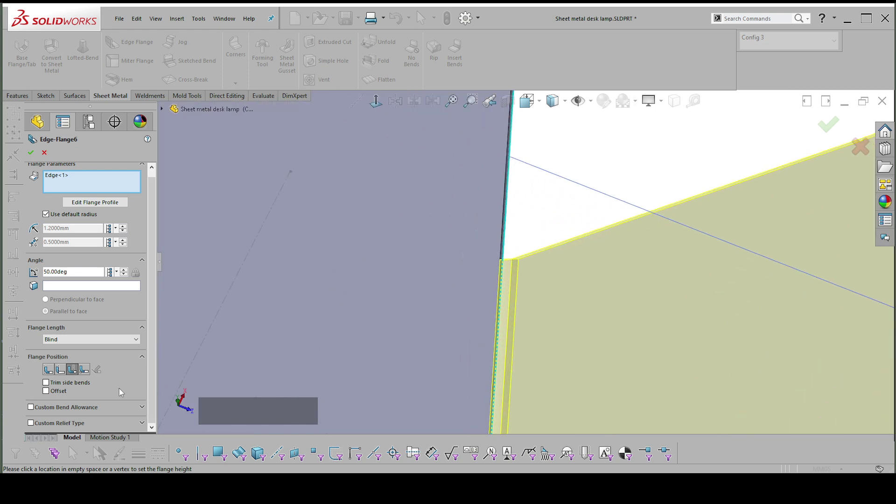
# Step: Enable a custom relief type for the base side flange and choose Obround with the relief ratio
pyautogui.click(30, 423)
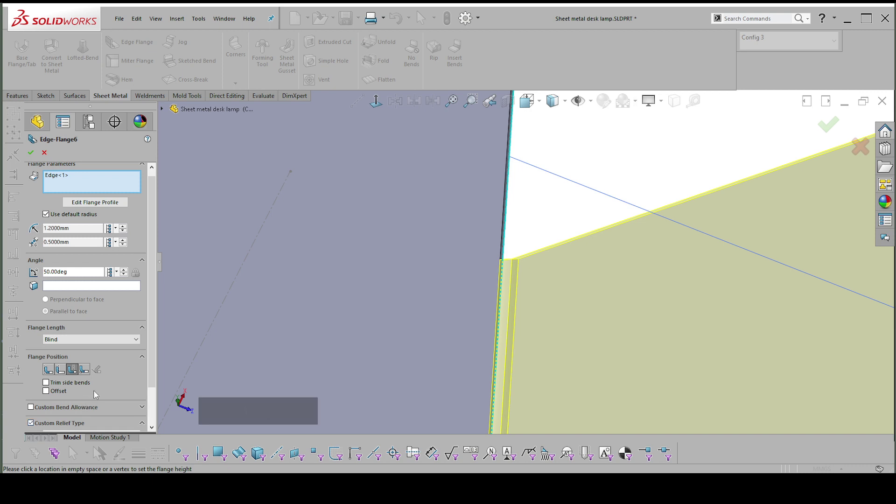
pyautogui.scroll(-1, 31, 423)
pyautogui.click(54, 405)
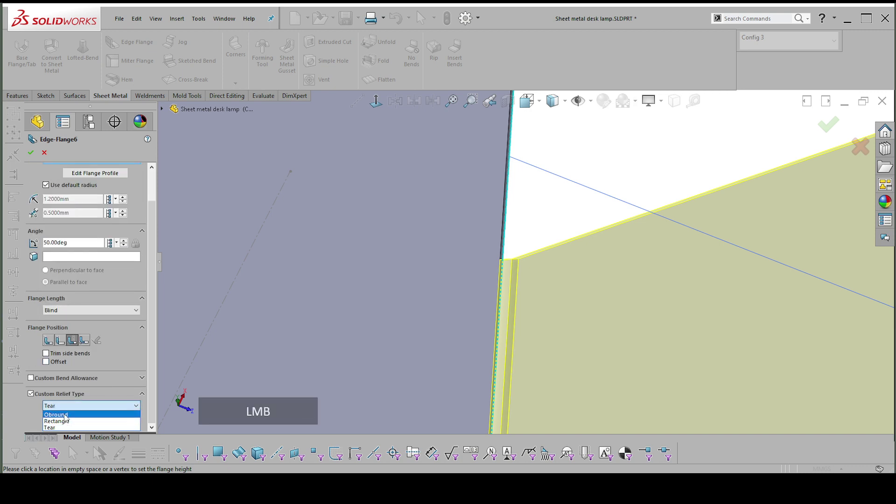
pyautogui.click(60, 415)
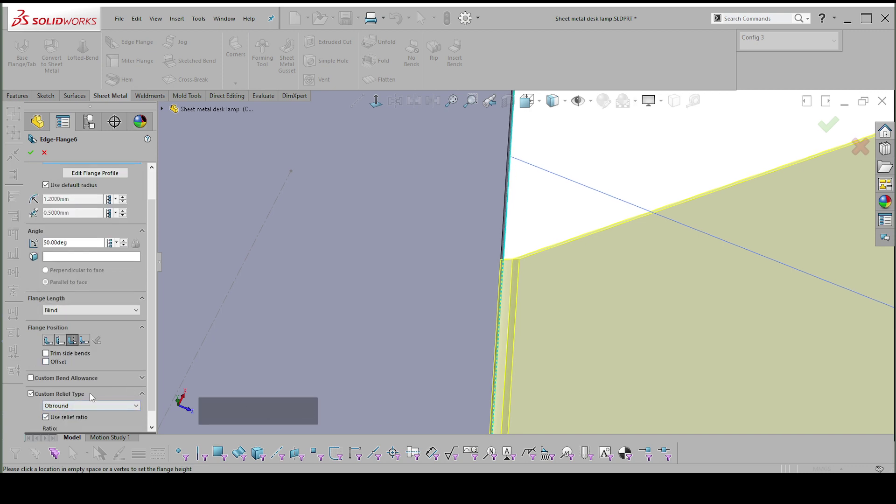
pyautogui.click(152, 419)
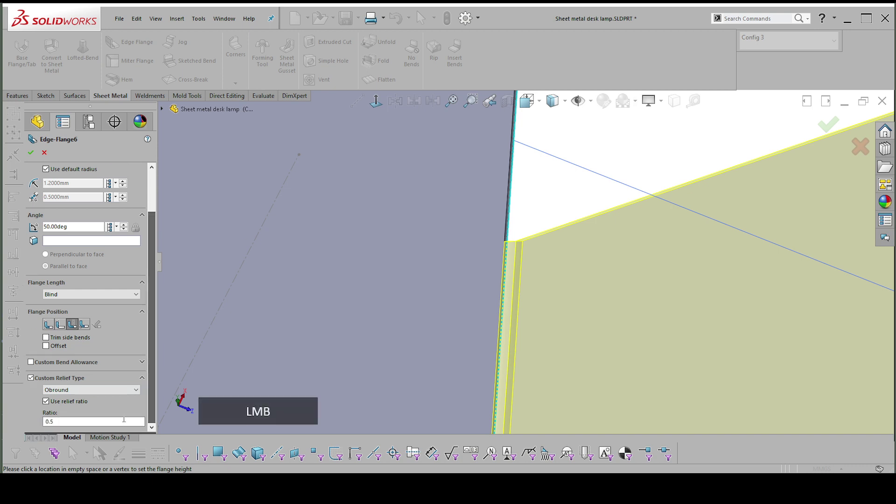
# Step: Try a Blind flange offset of 0.5 mm in the reversed direction
pyautogui.click(46, 347)
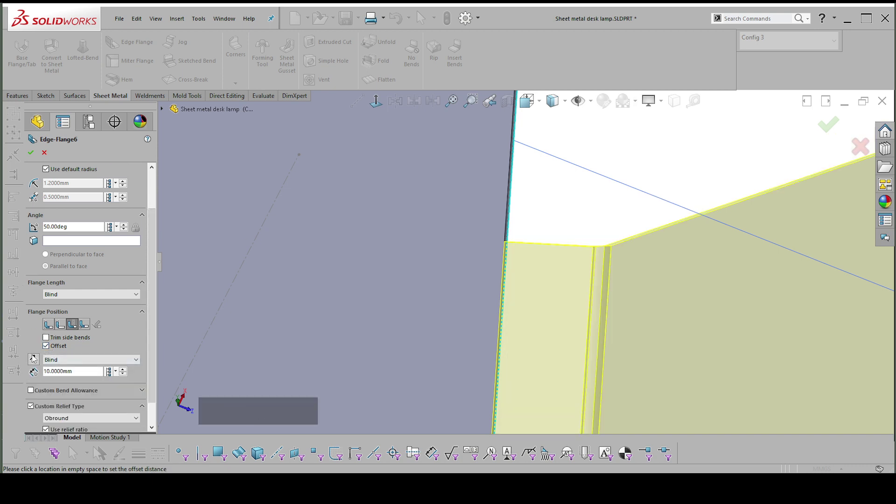
pyautogui.click(33, 358)
pyautogui.click(78, 371)
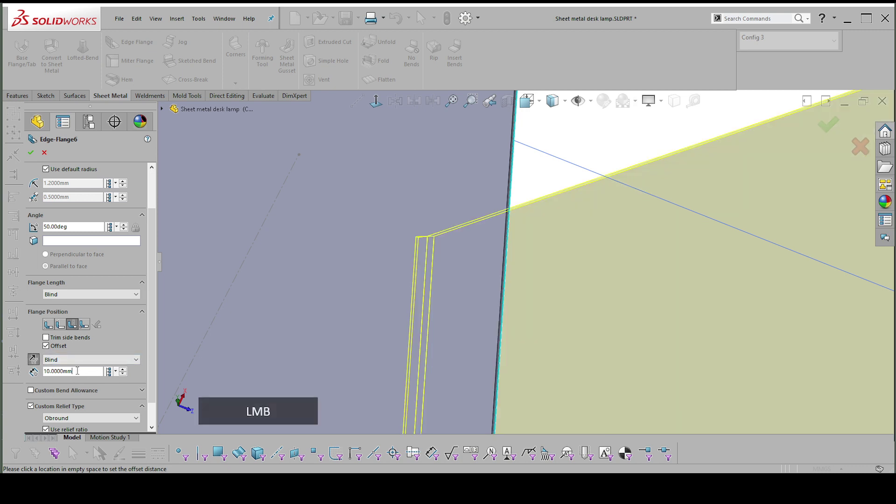
pyautogui.press('BackSpace')
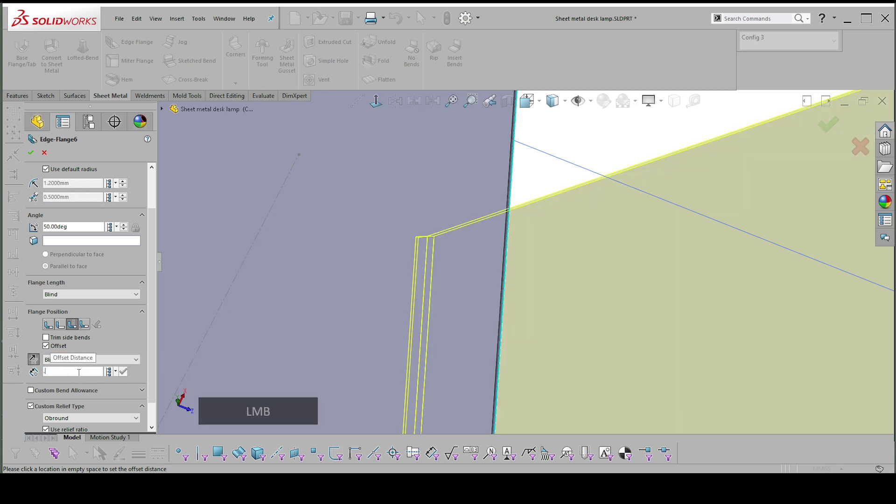
pyautogui.write('.5')
pyautogui.press('Return')
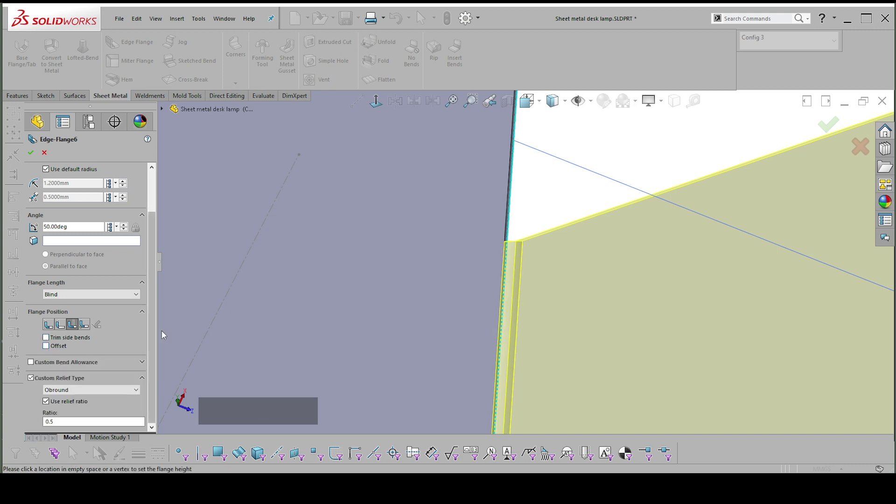
# Step: Try the Rectangle relief type, return it to Obround and accept the base side flange edit
pyautogui.scroll(-1, 292, 315)
pyautogui.scroll(-1, 517, 235)
pyautogui.scroll(1, 518, 239)
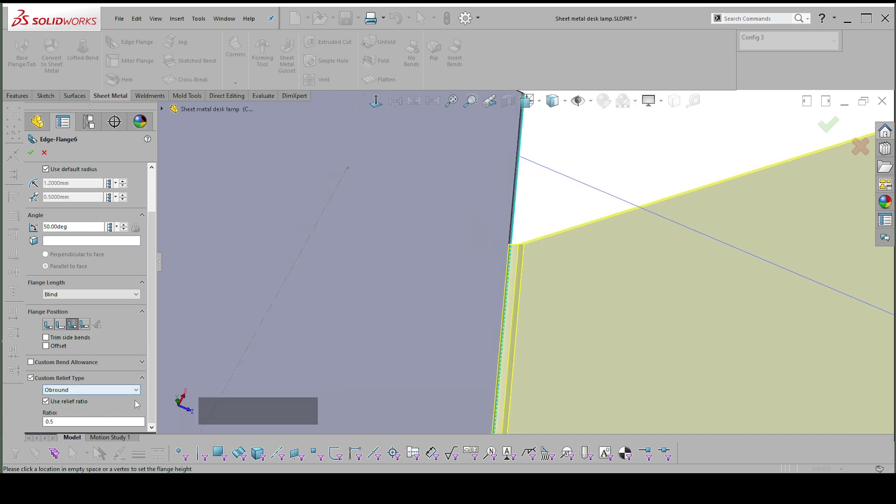
pyautogui.click(55, 390)
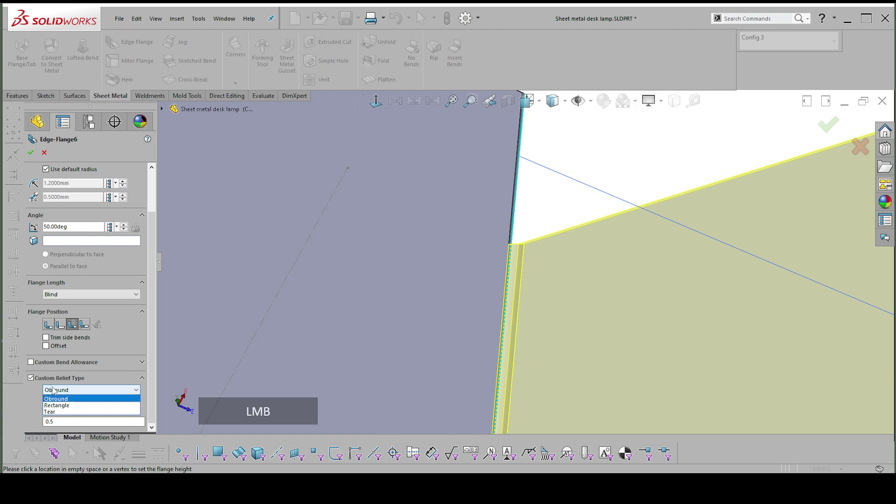
pyautogui.click(56, 405)
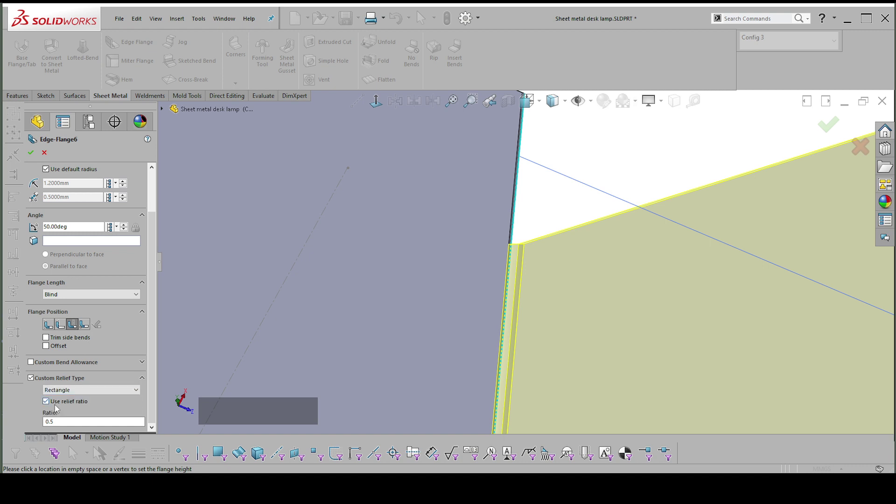
pyautogui.click(51, 395)
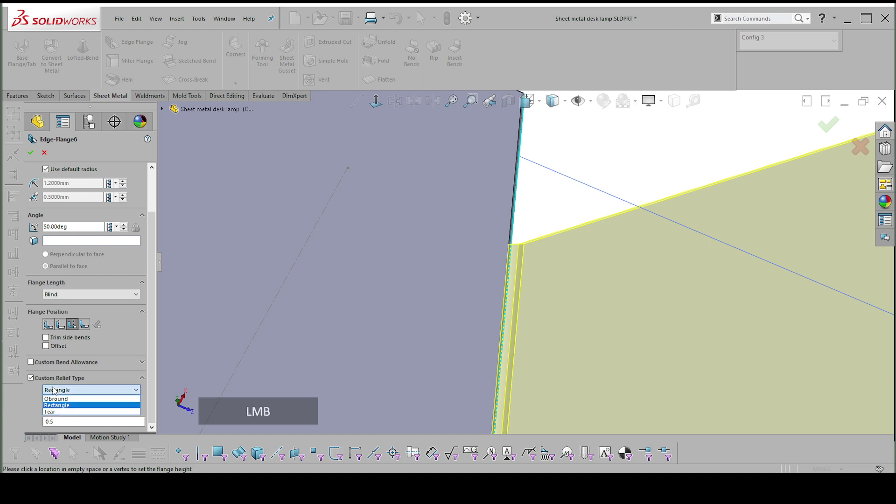
pyautogui.click(55, 398)
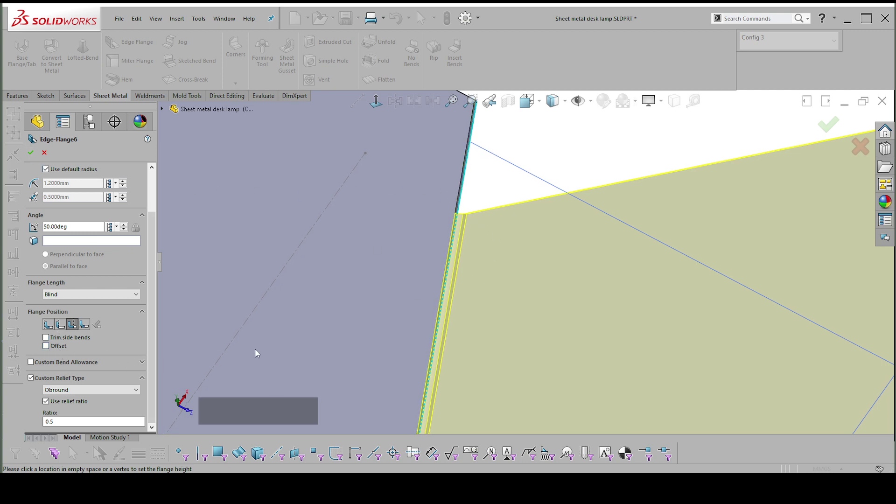
pyautogui.click(30, 153)
pyautogui.scroll(-5, 514, 186)
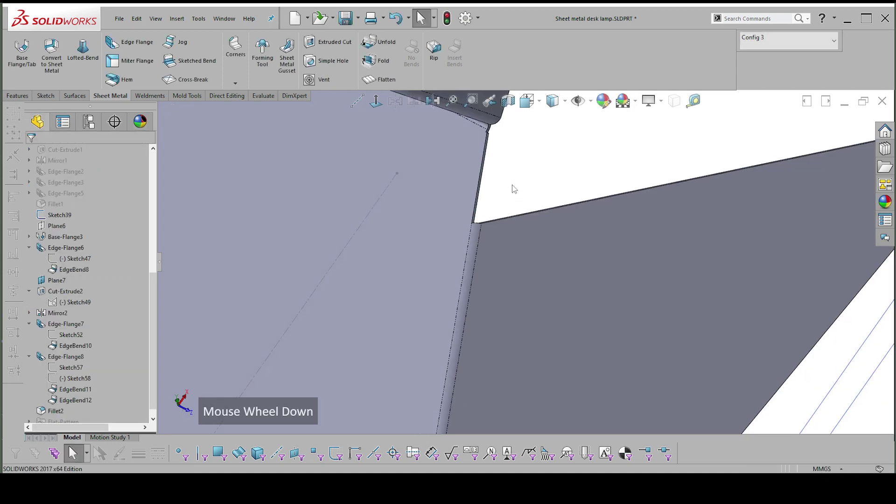
pyautogui.moveTo(527, 214); pyautogui.dragTo(479, 292, button='middle')
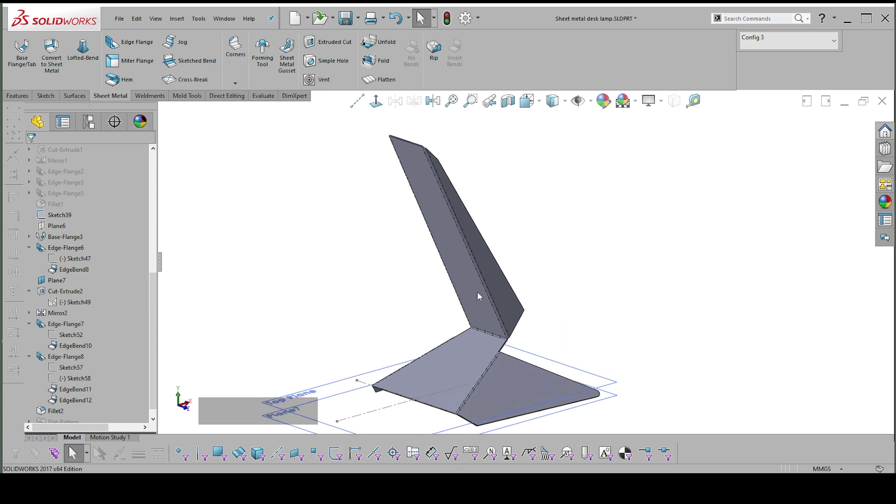
# Step: Set the bend angle of the upright flange above the base to 80°
pyautogui.click(476, 313)
pyautogui.scroll(3, 478, 327)
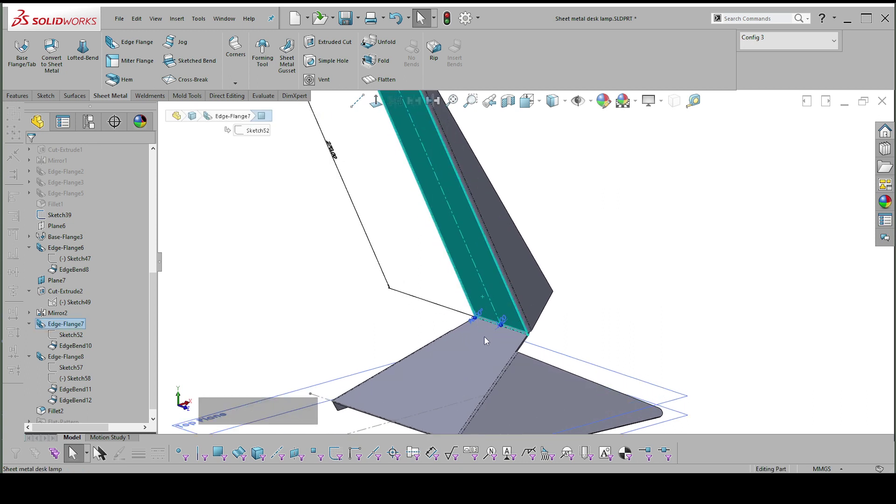
pyautogui.scroll(2, 475, 309)
pyautogui.doubleClick(465, 293)
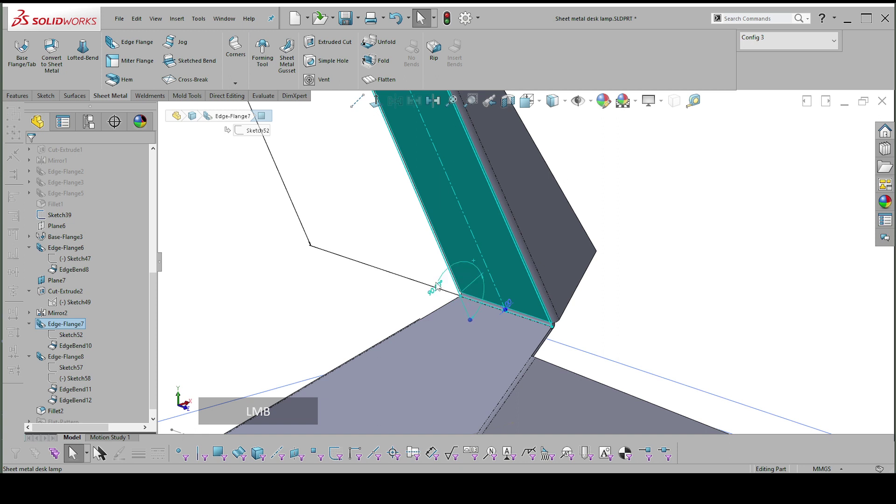
pyautogui.doubleClick(428, 286)
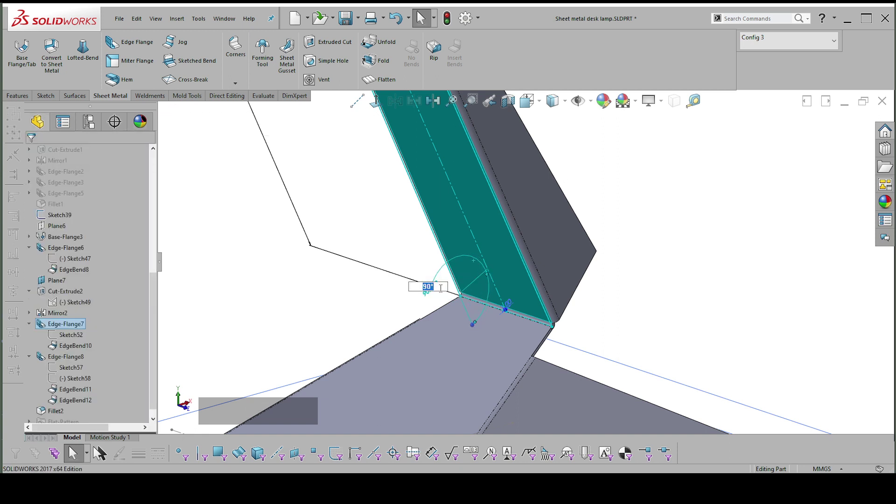
pyautogui.write('80')
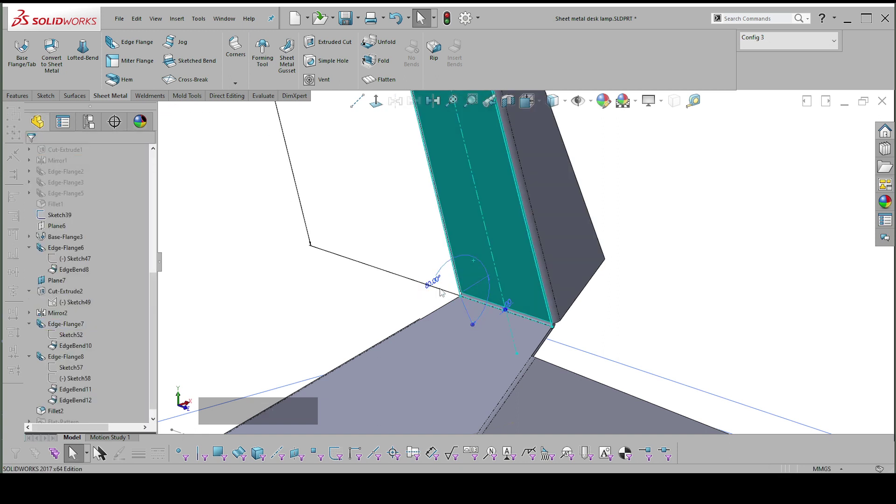
pyautogui.scroll(-5, 513, 262)
pyautogui.click(535, 259)
pyautogui.scroll(1, 460, 327)
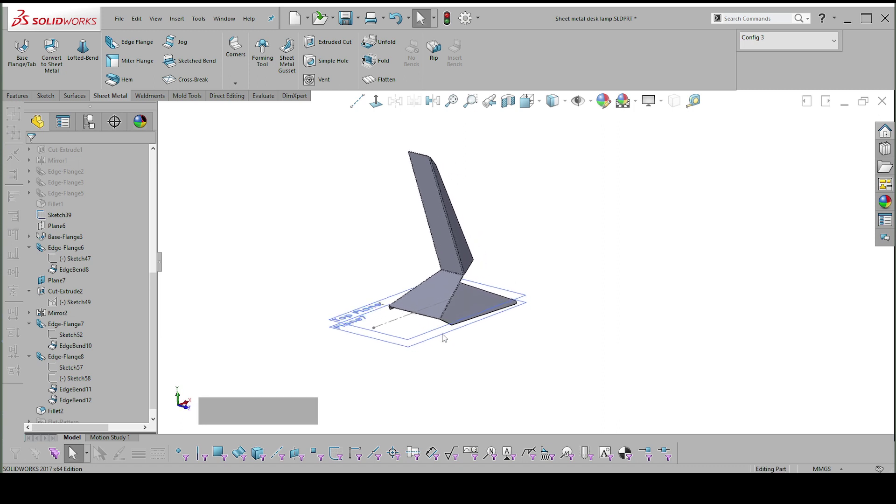
# Step: Adjust the profile angle of the base side flange so its front edge slants further back
pyautogui.click(466, 262)
pyautogui.scroll(2, 469, 360)
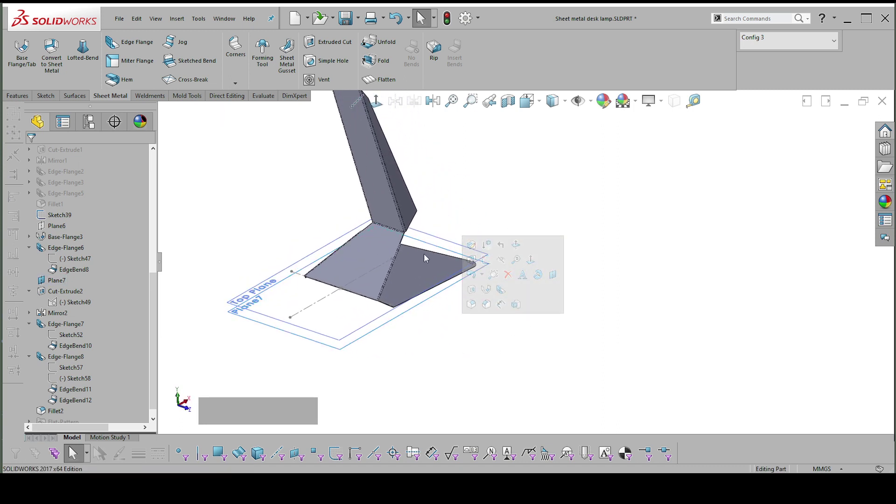
pyautogui.click(417, 268)
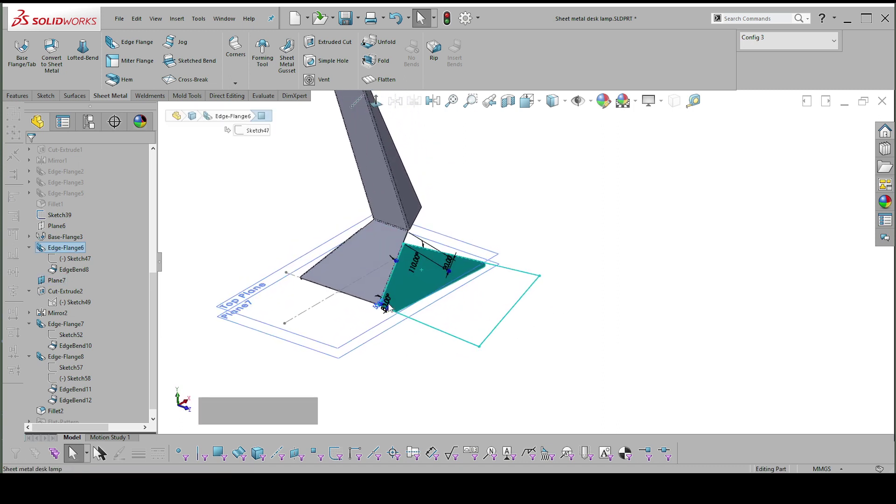
pyautogui.moveTo(384, 306); pyautogui.dragTo(406, 306)
pyautogui.click(498, 309)
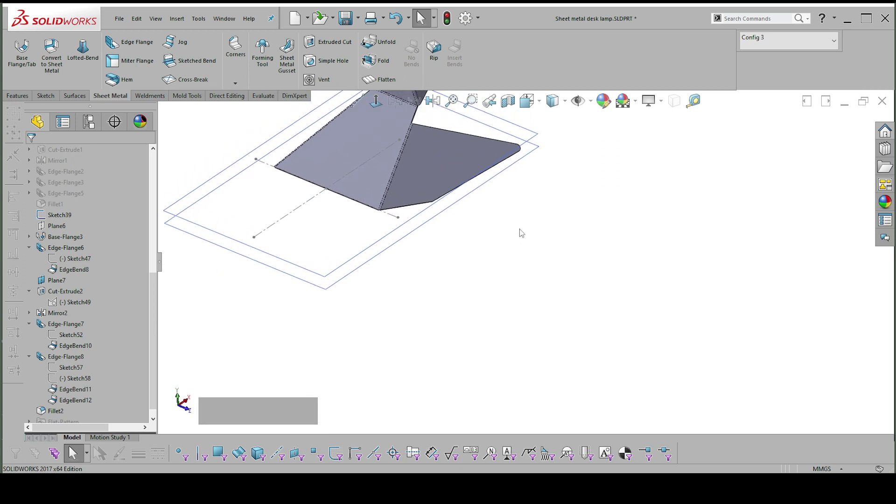
pyautogui.moveTo(474, 293)
pyautogui.mouseDown(button='middle')
pyautogui.moveTo(395, 283)
pyautogui.moveTo(485, 274)
pyautogui.moveTo(513, 254)
pyautogui.moveTo(524, 228)
pyautogui.moveTo(580, 230)
pyautogui.moveTo(590, 250)
pyautogui.moveTo(582, 279)
pyautogui.mouseUp(button='middle')
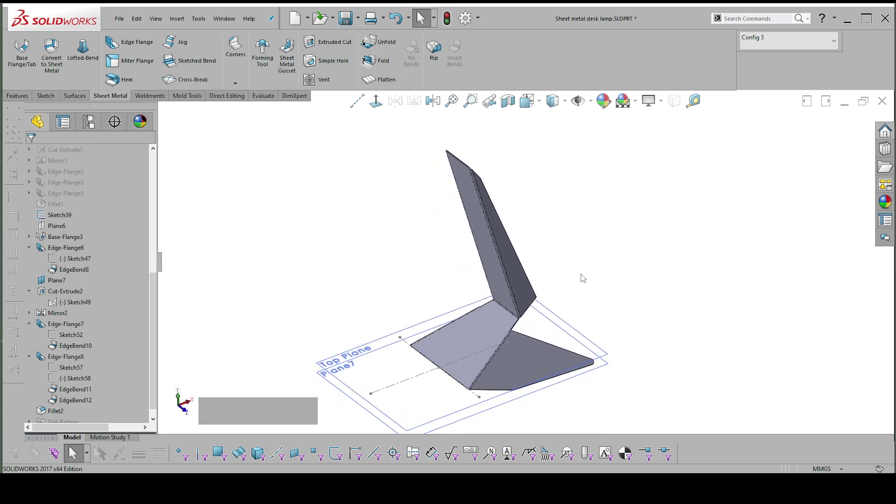